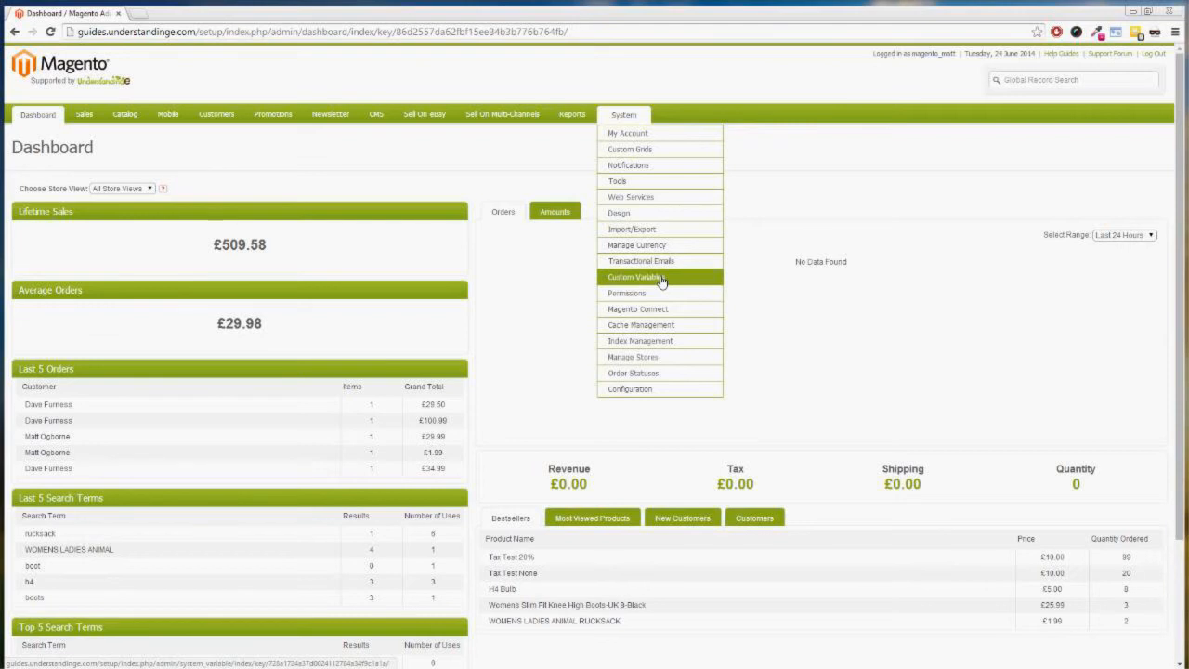
Create a new store view under the English store in Manage Stores and name it eBay Germany
{"action": "left_click", "coordinate": [639, 358]}
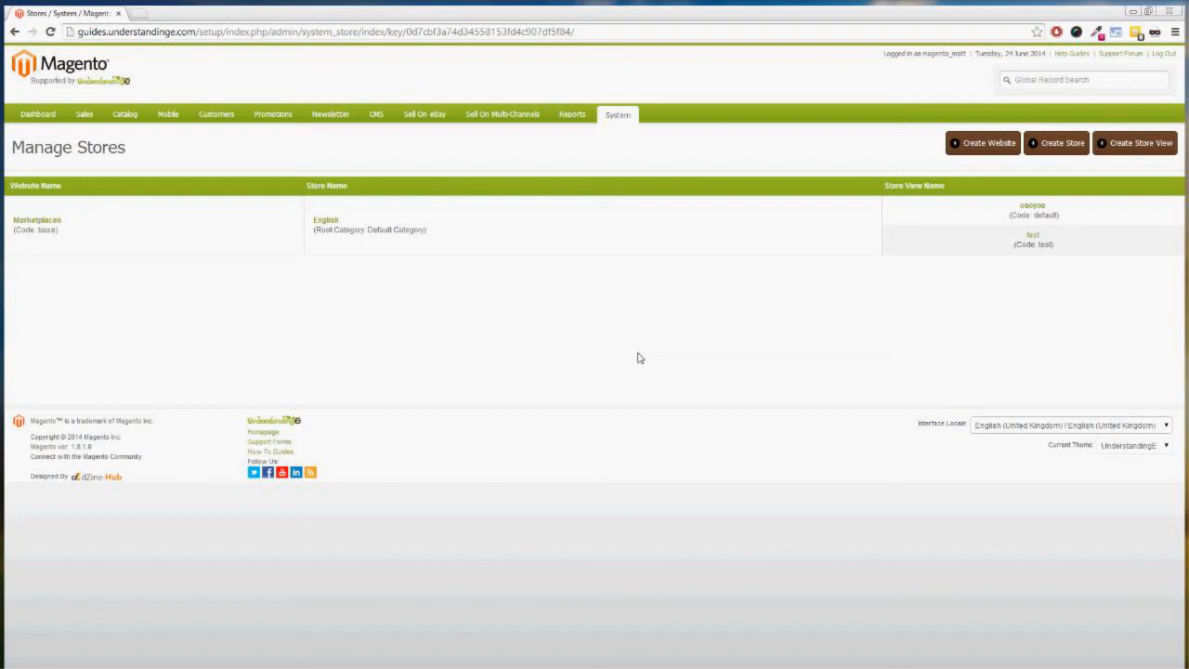
{"action": "left_click", "coordinate": [1119, 144]}
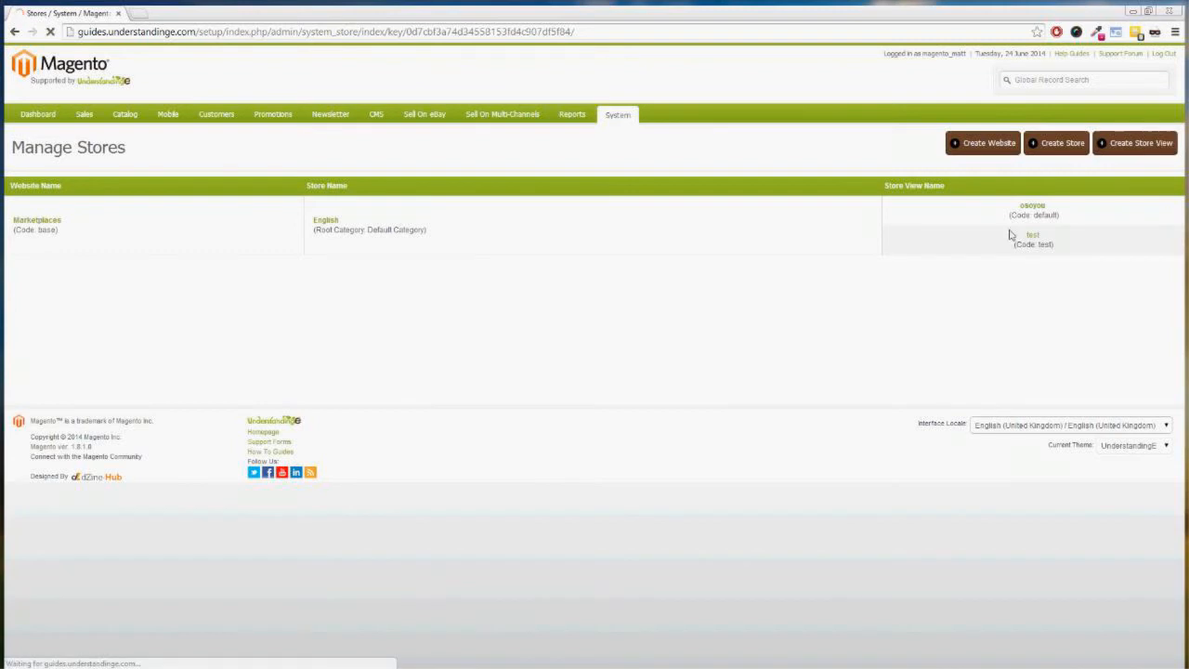
{"action": "left_click", "coordinate": [170, 251]}
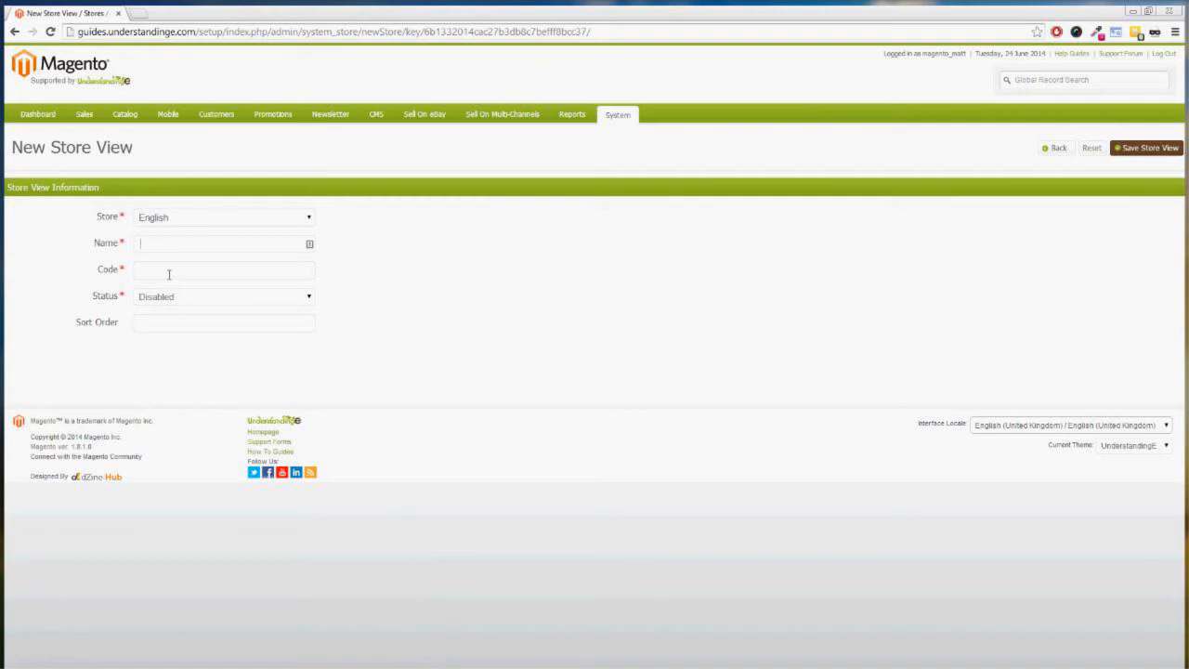
{"action": "left_click", "coordinate": [163, 297]}
{"action": "left_click", "coordinate": [140, 307]}
{"action": "left_click", "coordinate": [163, 250]}
{"action": "type", "text": "eBay Gemernay"}
{"action": "left_click_drag", "start_coordinate": [206, 244], "coordinate": [183, 245]}
{"action": "key", "text": "BackSpace"}
{"action": "key", "text": "BackSpace"}
{"action": "type", "text": "rmany"}
Set the new store view's code to ebay_de and its sort order to 3, and save it
{"action": "left_click", "coordinate": [191, 275]}
{"action": "type", "text": "ebay_de"}
{"action": "left_click_drag", "start_coordinate": [191, 275], "coordinate": [97, 275]}
{"action": "left_click", "coordinate": [167, 322]}
{"action": "type", "text": "3"}
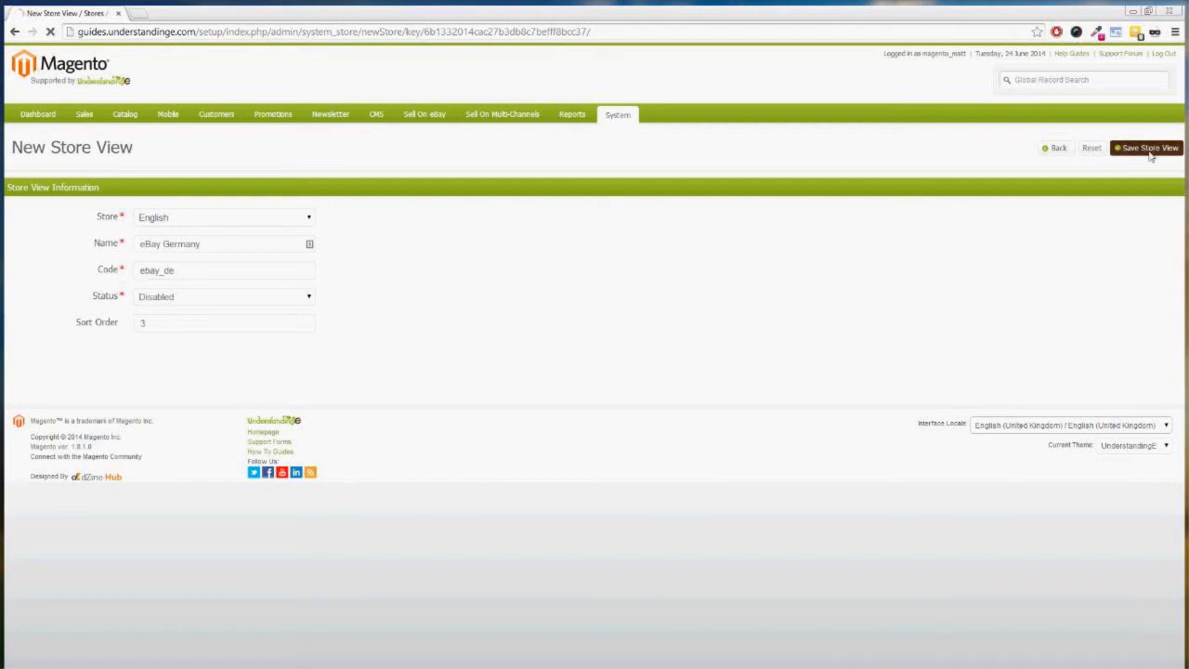
{"action": "left_click", "coordinate": [1152, 154]}
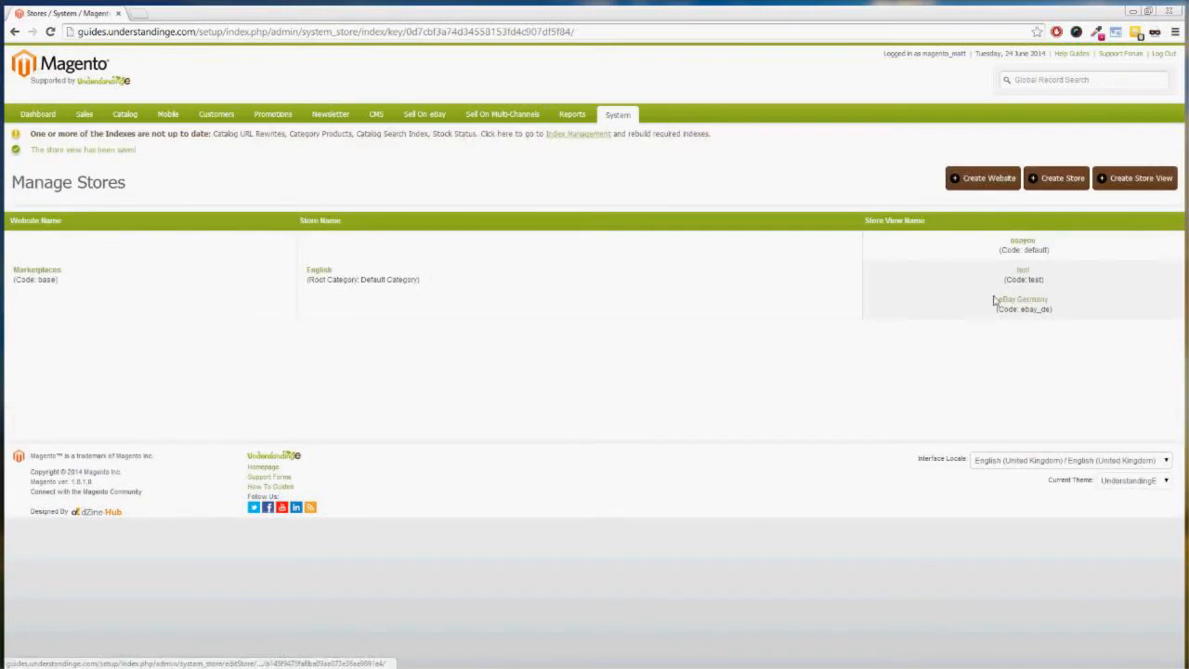
Open the English store's settings and save the store
{"action": "left_click", "coordinate": [325, 271]}
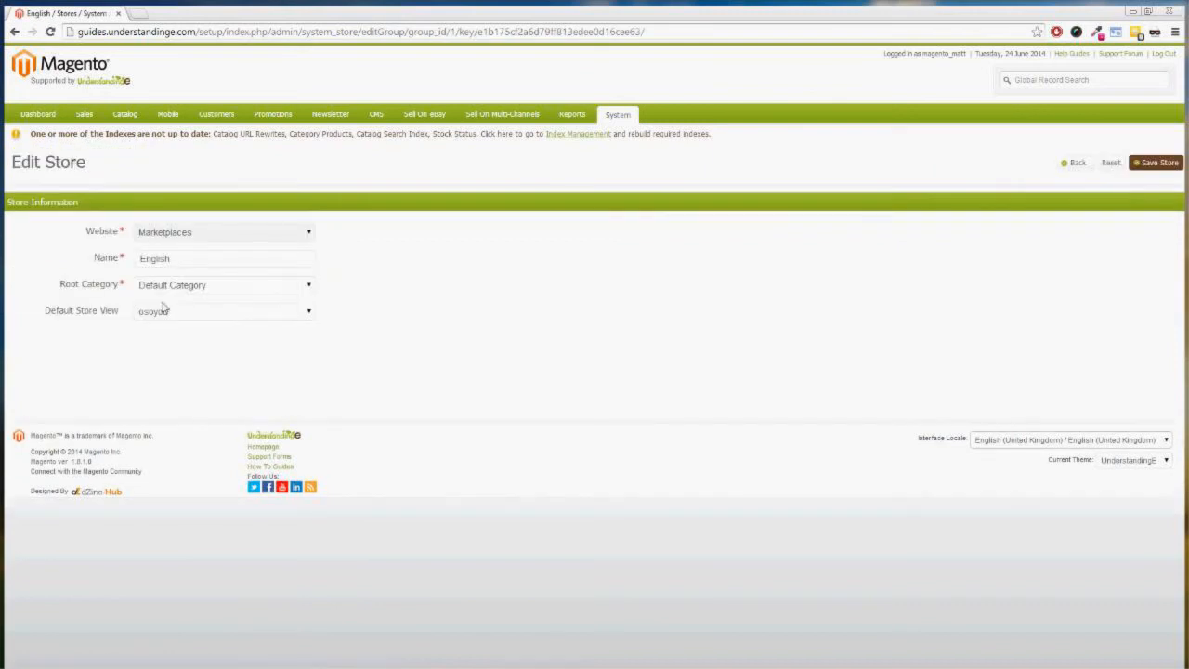
{"action": "left_click", "coordinate": [1159, 164]}
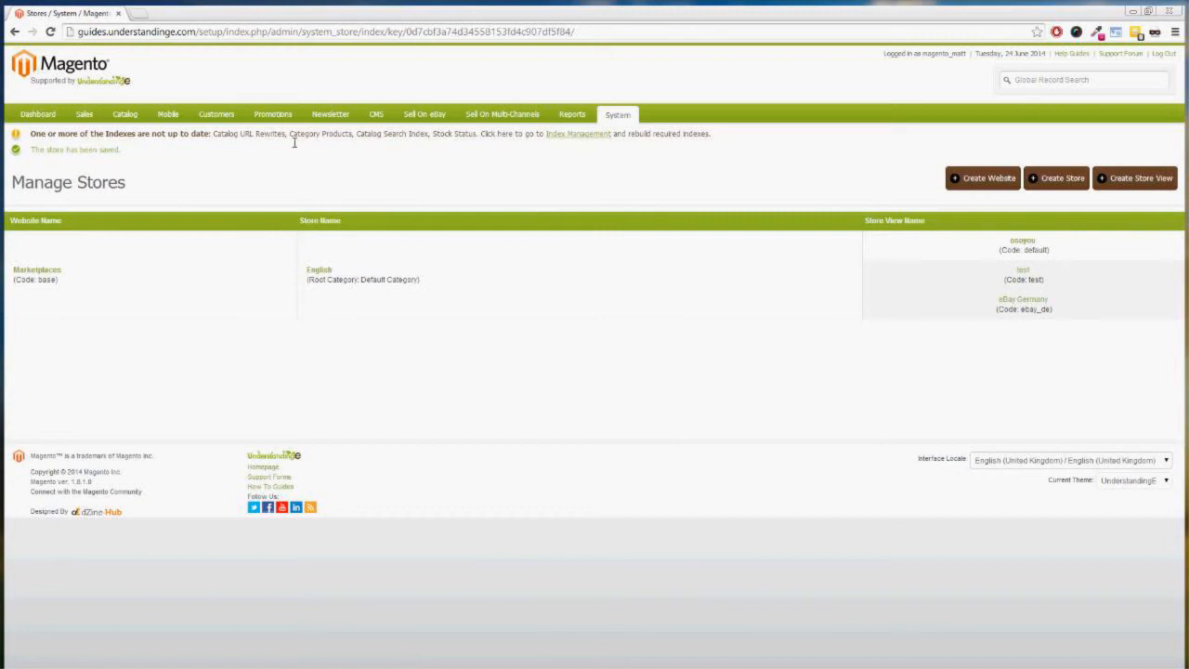
Open Index Management in a new browser tab and submit Reindex Data for all indexes
{"action": "left_click_drag", "start_coordinate": [250, 139], "coordinate": [708, 138]}
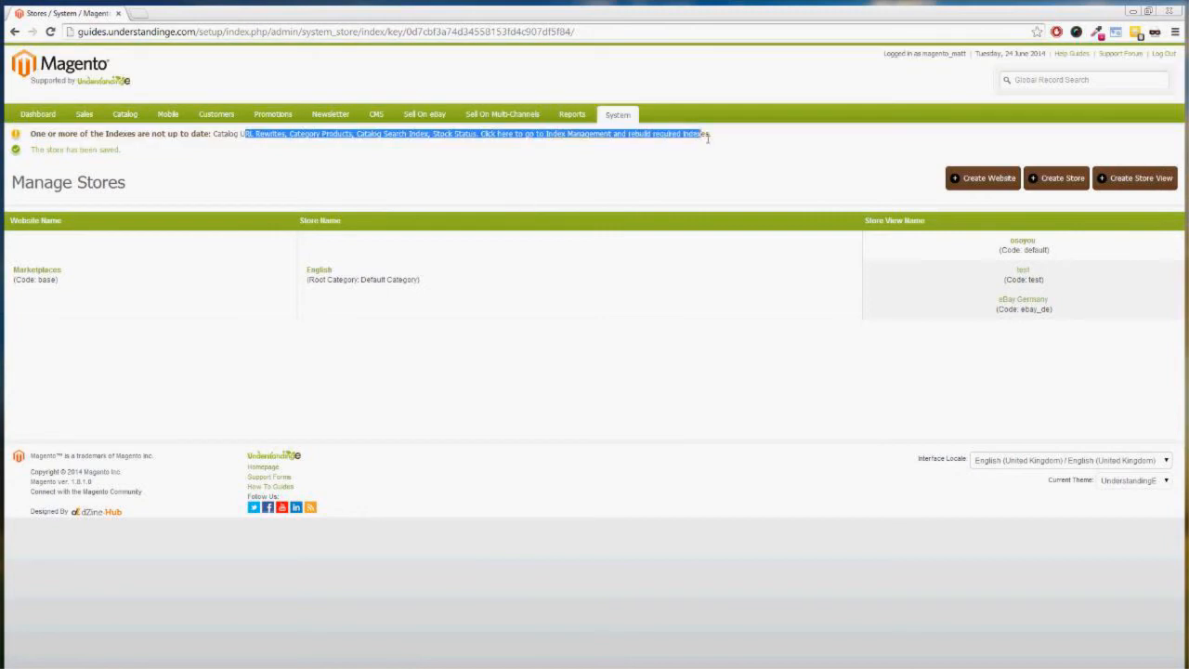
{"action": "left_click", "coordinate": [708, 138]}
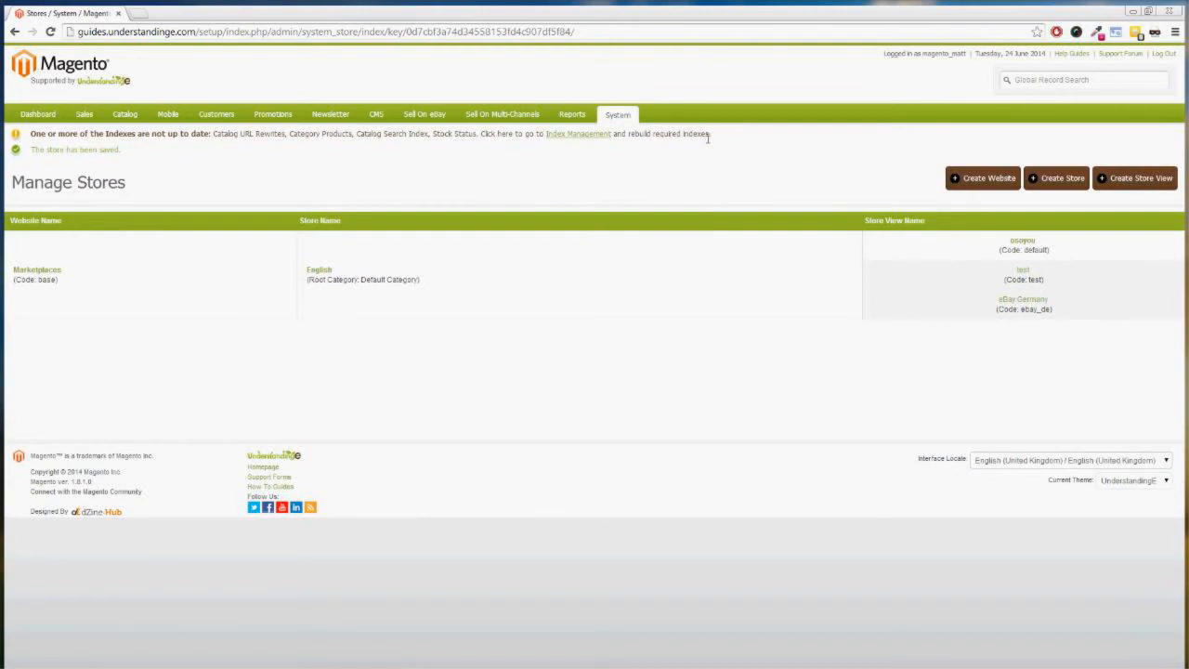
{"action": "right_click", "coordinate": [571, 138]}
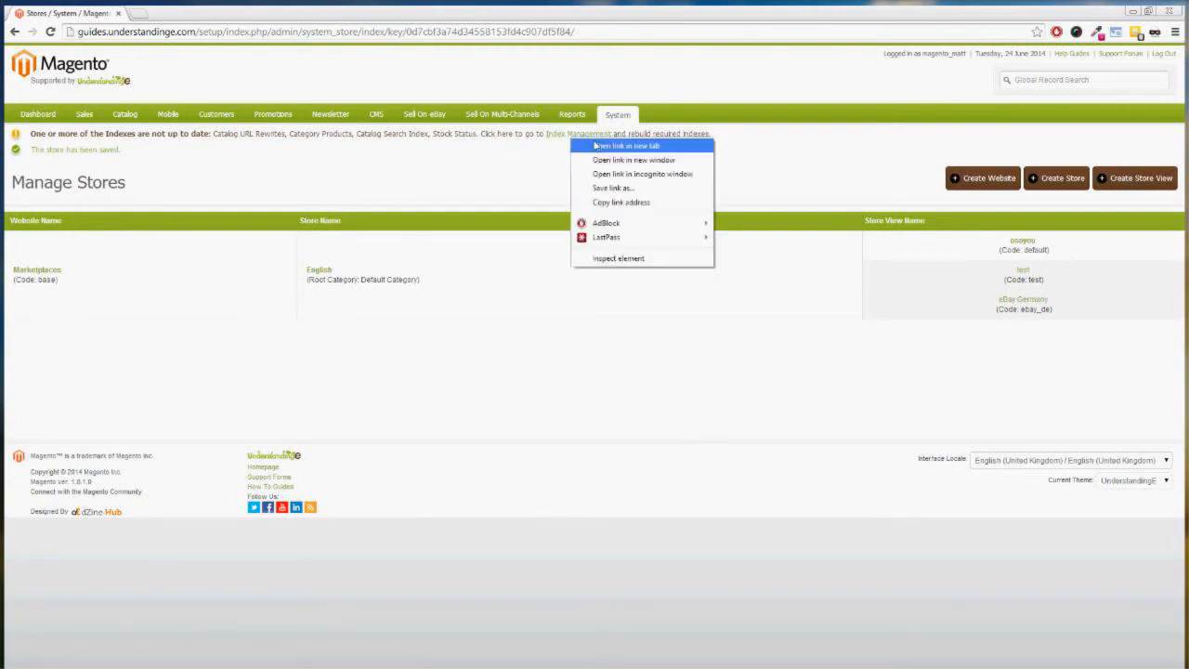
{"action": "left_click", "coordinate": [593, 146]}
{"action": "left_click", "coordinate": [186, 14]}
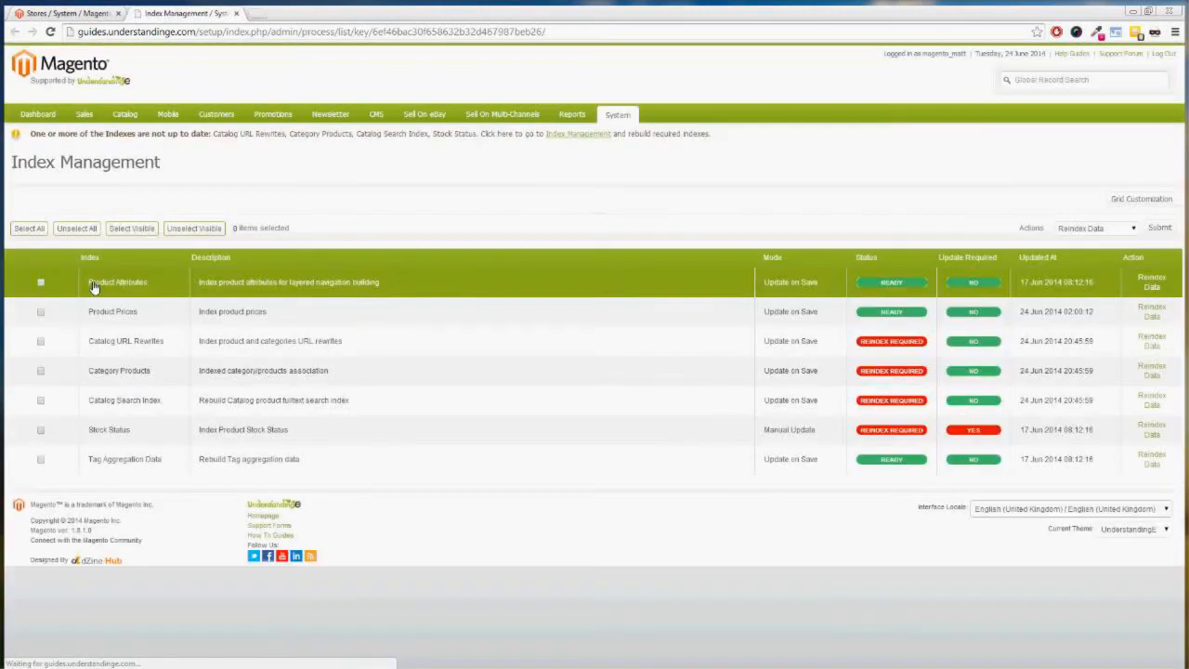
{"action": "left_click", "coordinate": [29, 229]}
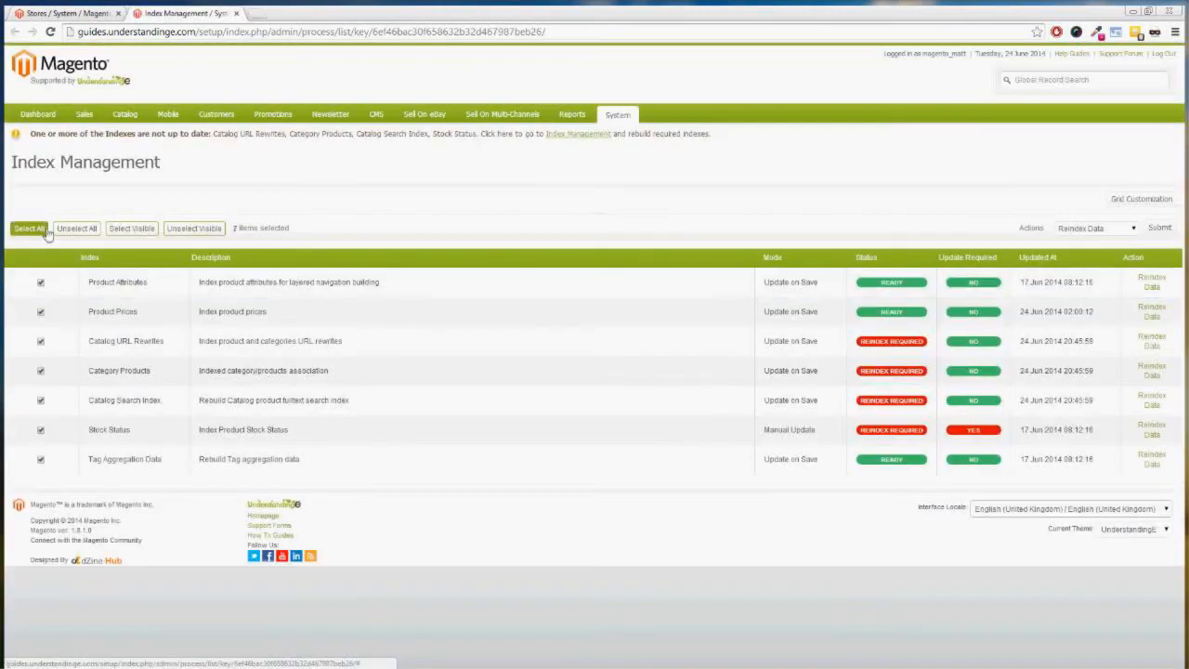
{"action": "left_click", "coordinate": [1158, 229]}
Return to the Manage Stores page and open the Ultimo Theme Settings in the system configuration
{"action": "left_click", "coordinate": [66, 13]}
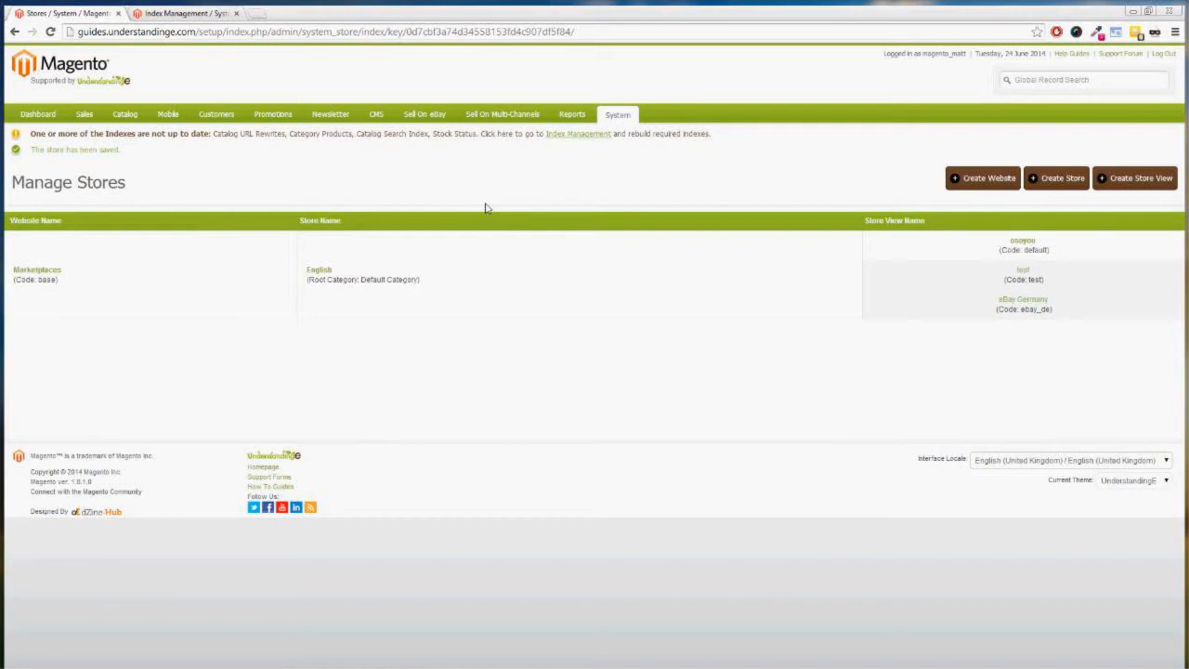
{"action": "mouse_move", "coordinate": [625, 117]}
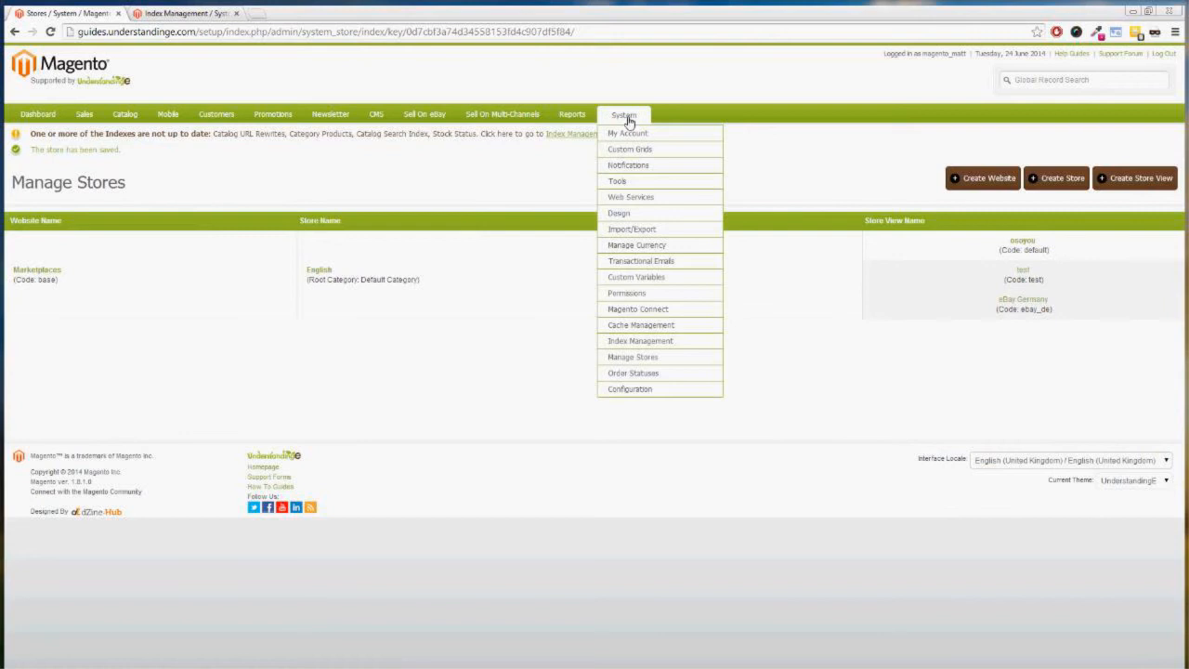
{"action": "left_click", "coordinate": [622, 390]}
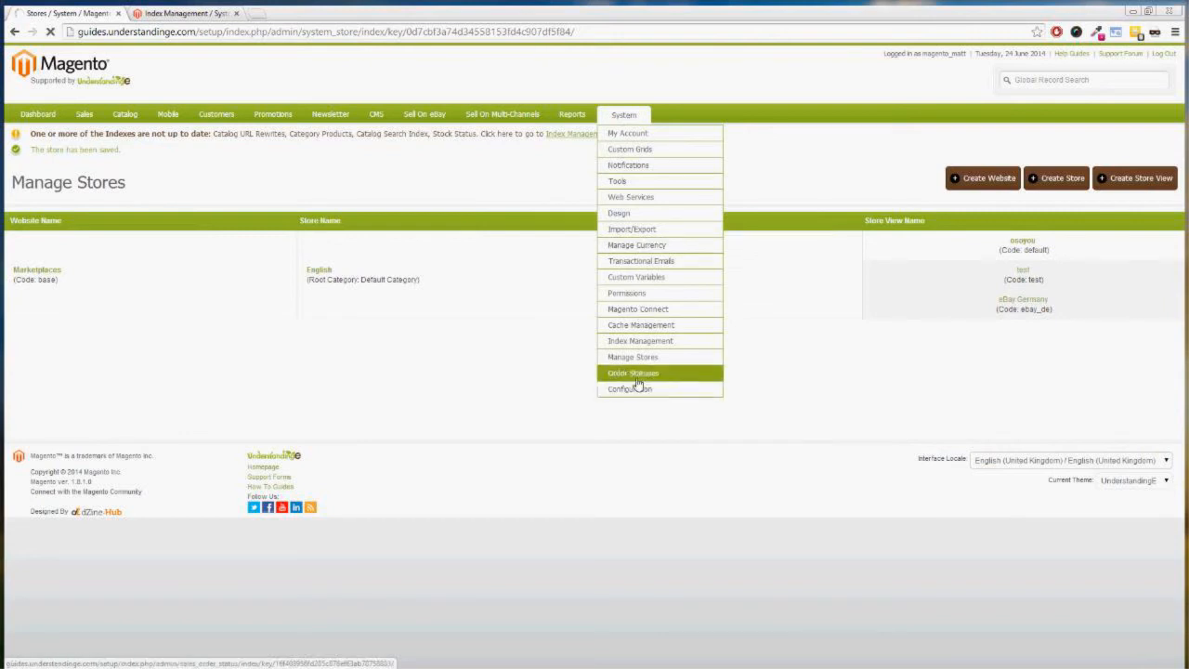
{"action": "scroll", "coordinate": [161, 390], "scroll_direction": "down", "scroll_amount": 1}
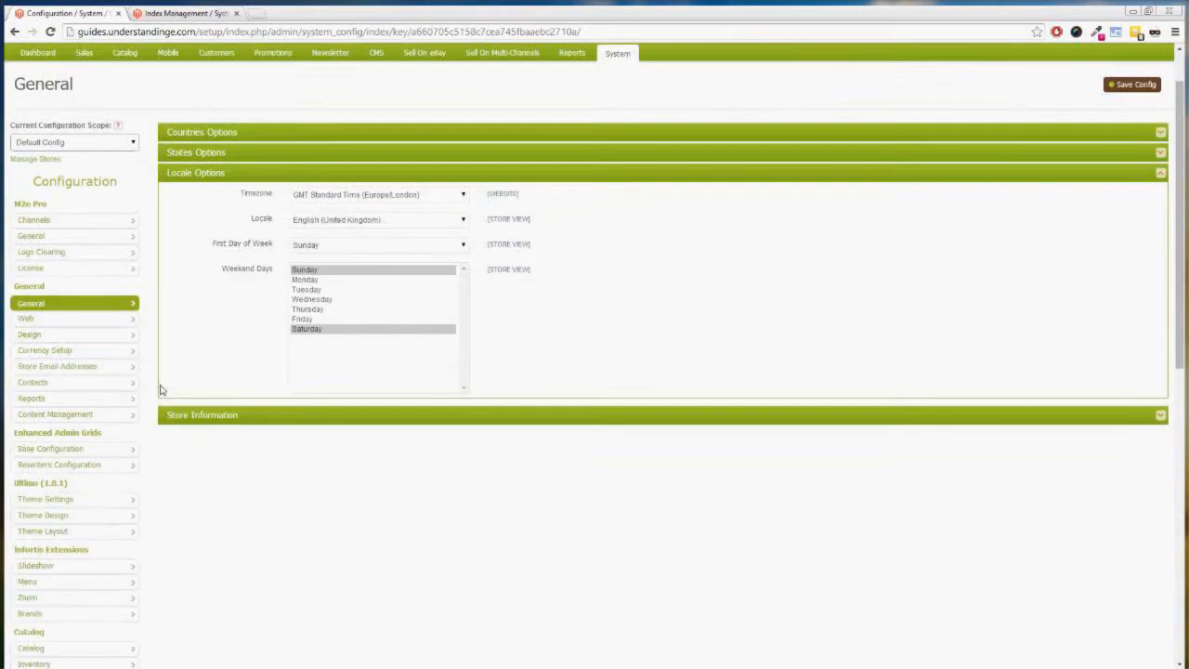
{"action": "scroll", "coordinate": [162, 390], "scroll_direction": "down", "scroll_amount": 1}
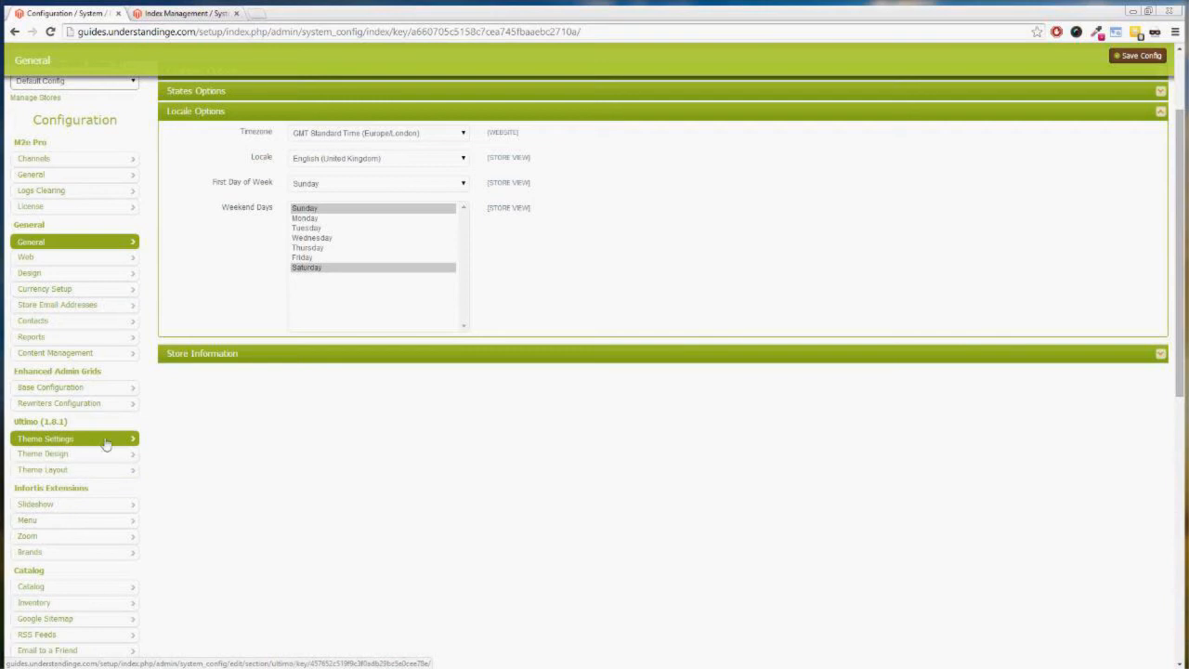
{"action": "left_click", "coordinate": [106, 441]}
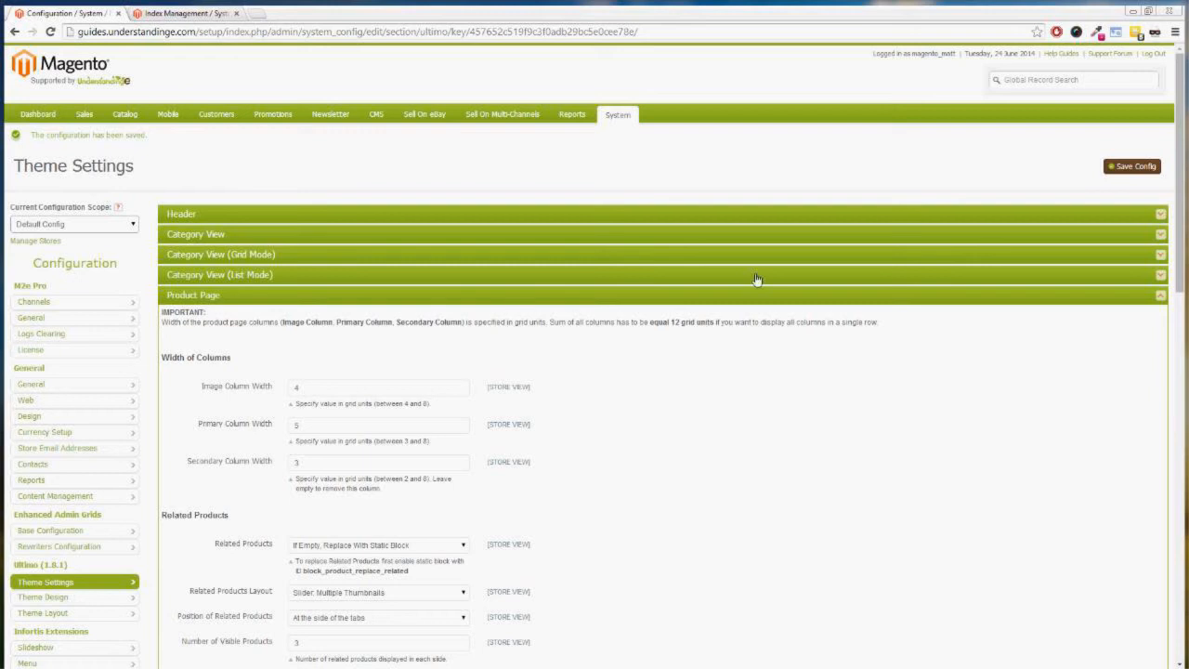
Open the Manage Products list and look through its store view choices and the listed products
{"action": "left_click", "coordinate": [138, 135]}
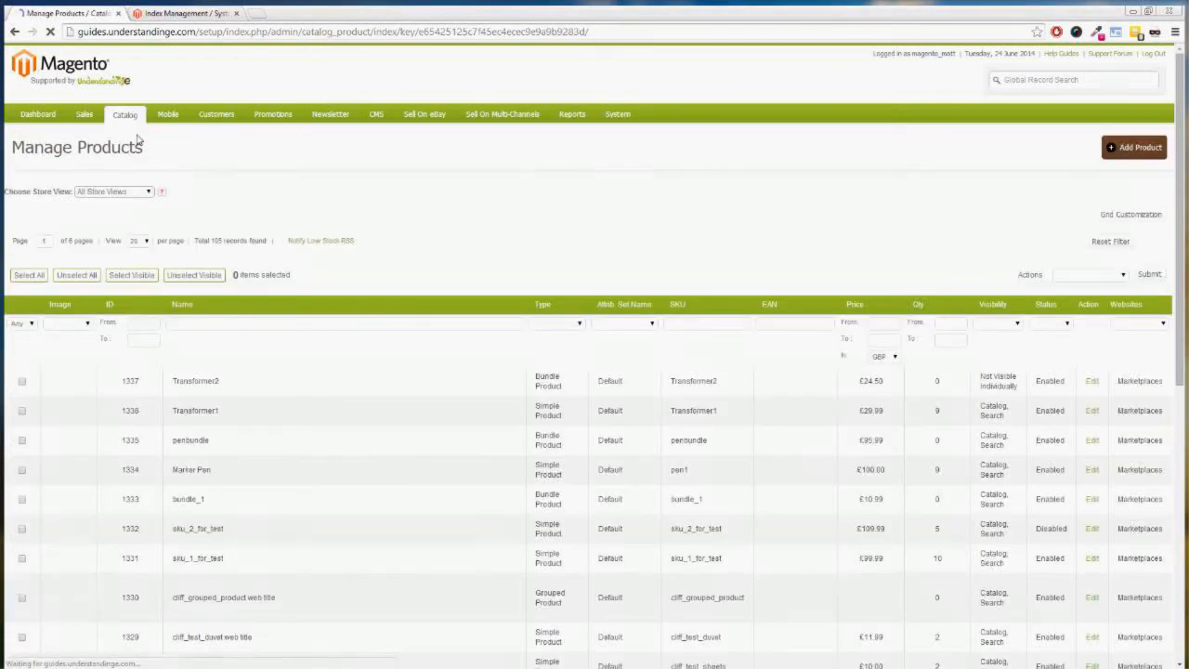
{"action": "left_click", "coordinate": [86, 193]}
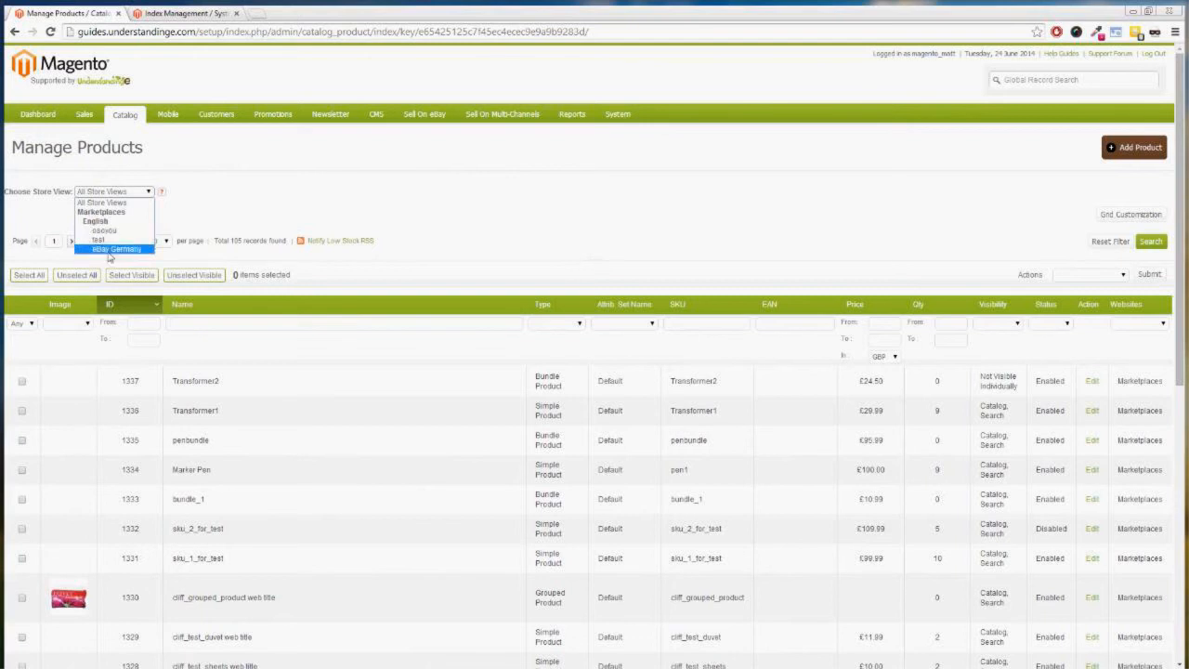
{"action": "left_click", "coordinate": [227, 211]}
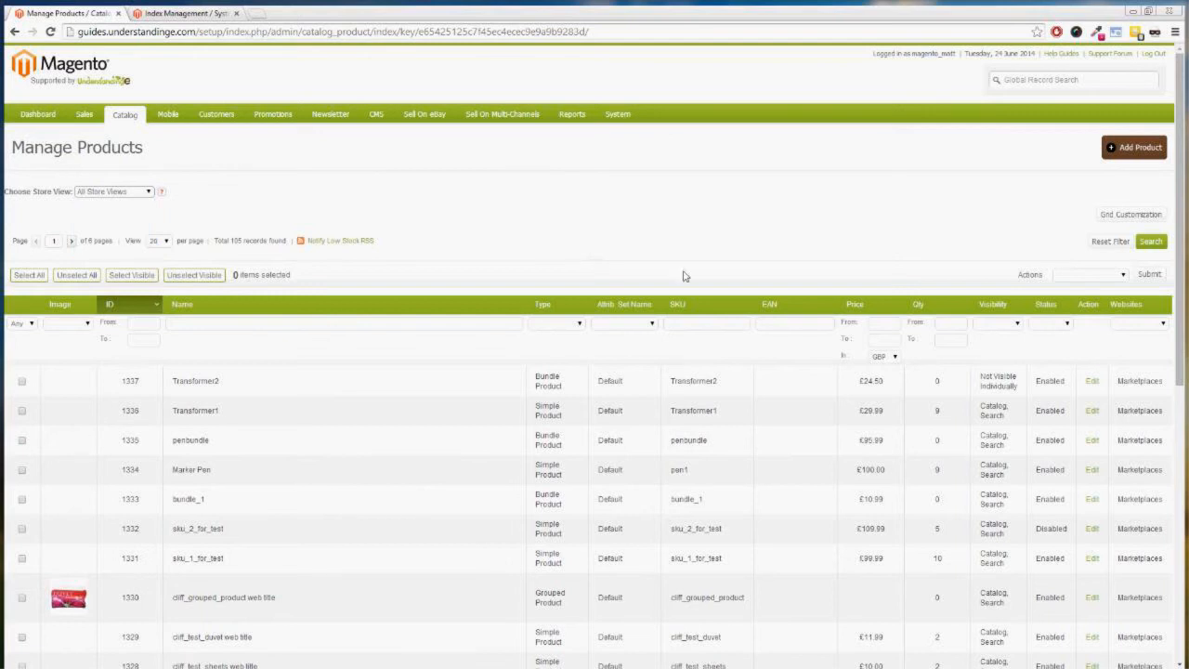
{"action": "scroll", "coordinate": [279, 387], "scroll_direction": "down", "scroll_amount": 3}
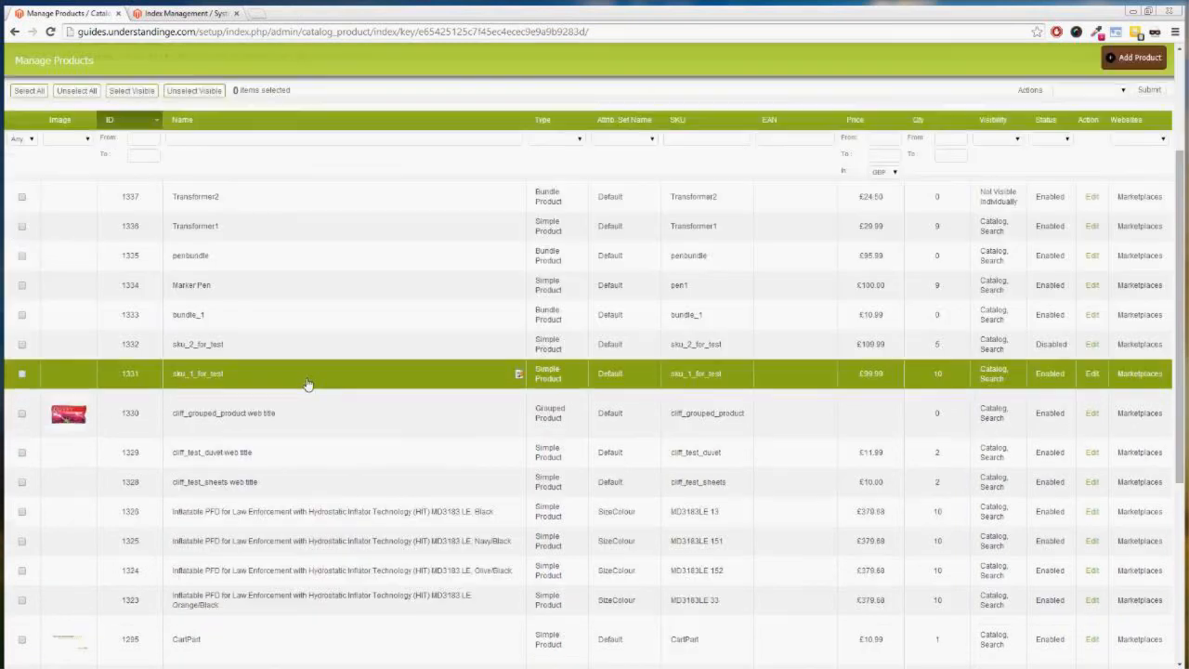
{"action": "scroll", "coordinate": [308, 385], "scroll_direction": "down", "scroll_amount": 5}
{"action": "scroll", "coordinate": [197, 227], "scroll_direction": "up", "scroll_amount": 8}
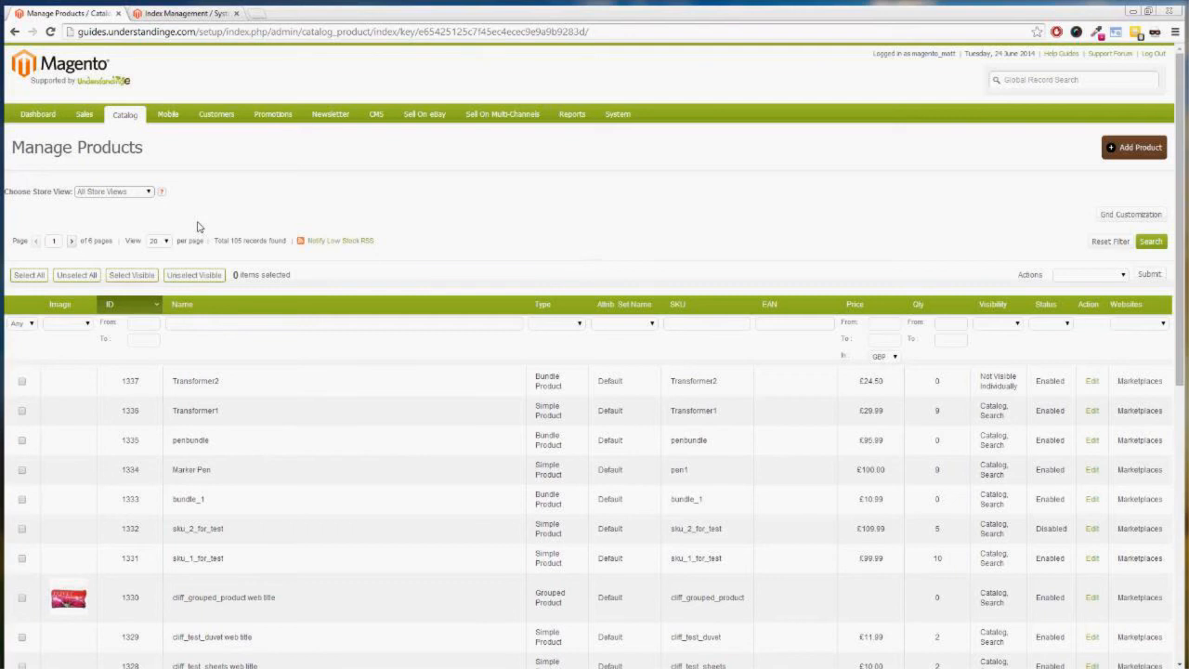
Filter the product names by "rucksack" and open Womens Animal Rucksack with Free Water Bottle for editing
{"action": "left_click", "coordinate": [204, 328]}
{"action": "type", "text": "rucksack"}
{"action": "key", "text": "Return"}
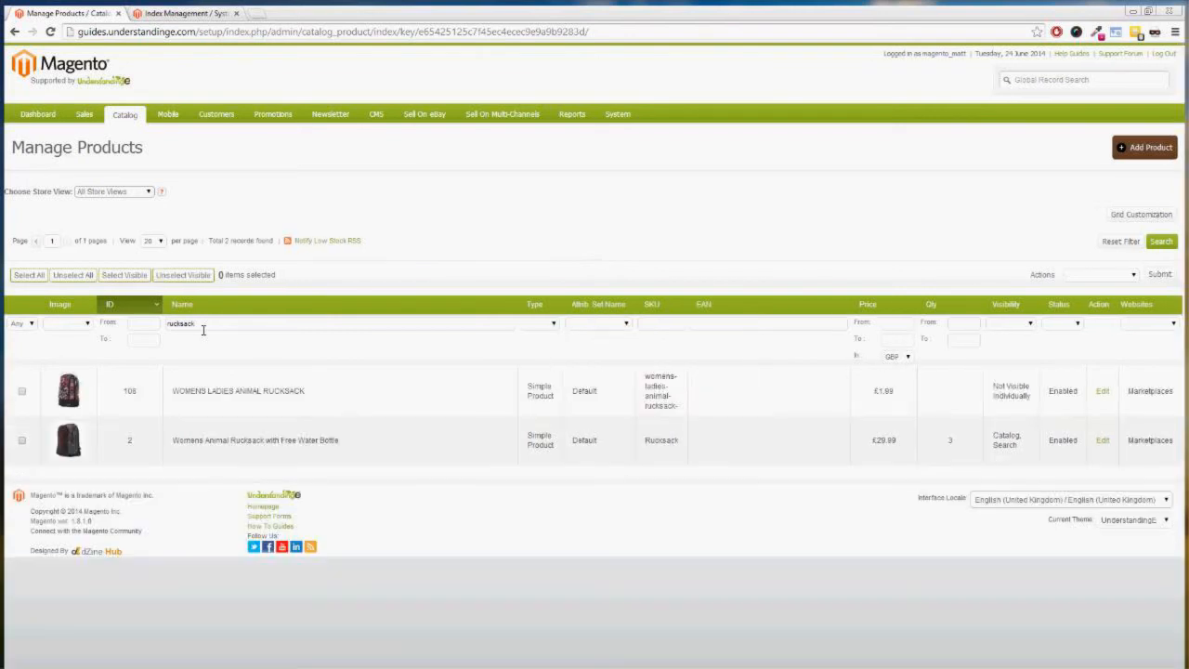
{"action": "left_click", "coordinate": [249, 434]}
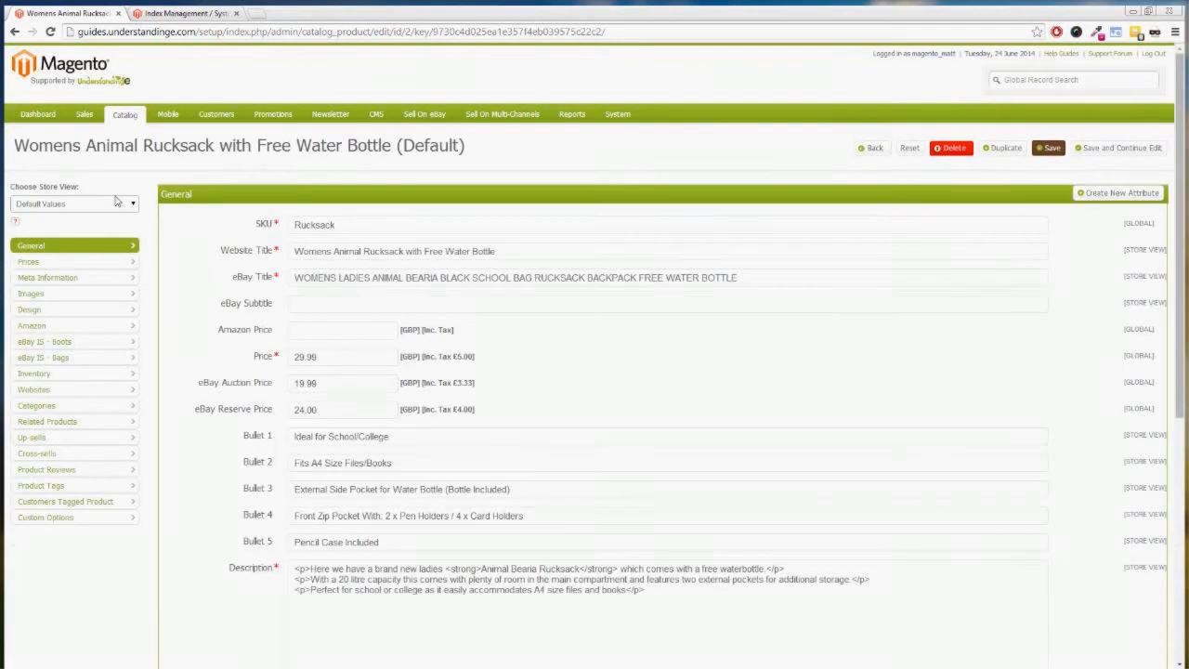
Switch the rucksack product's store view to eBay Germany and accept the site switch
{"action": "left_click", "coordinate": [115, 208]}
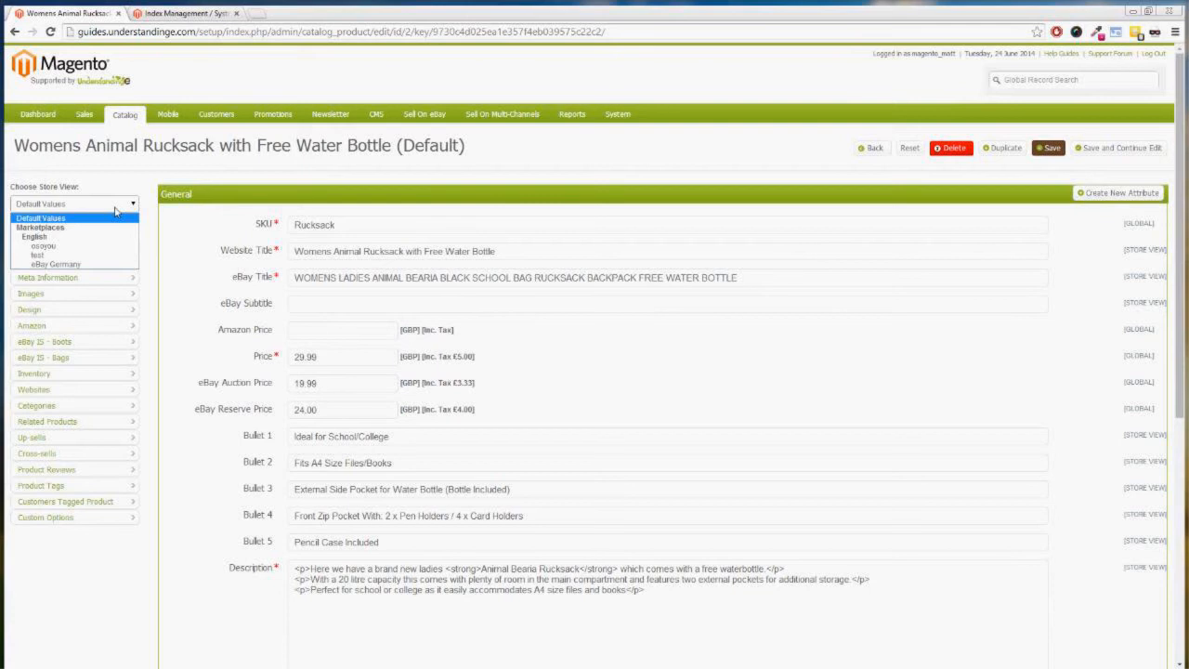
{"action": "left_click", "coordinate": [115, 211]}
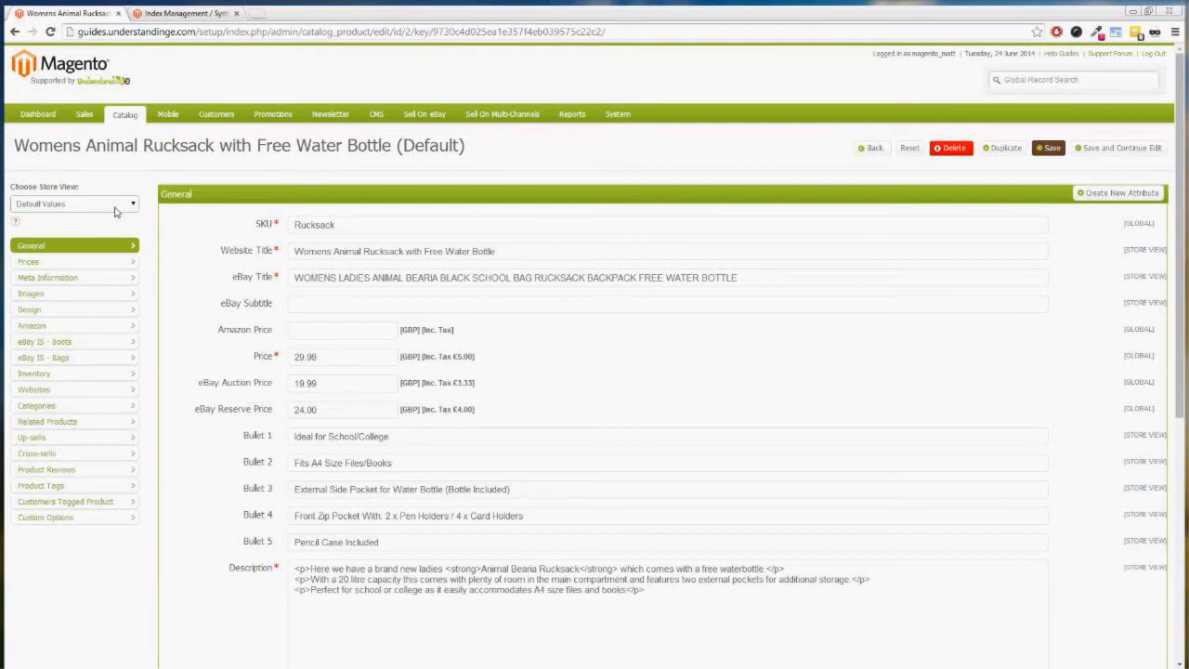
{"action": "left_click", "coordinate": [114, 206]}
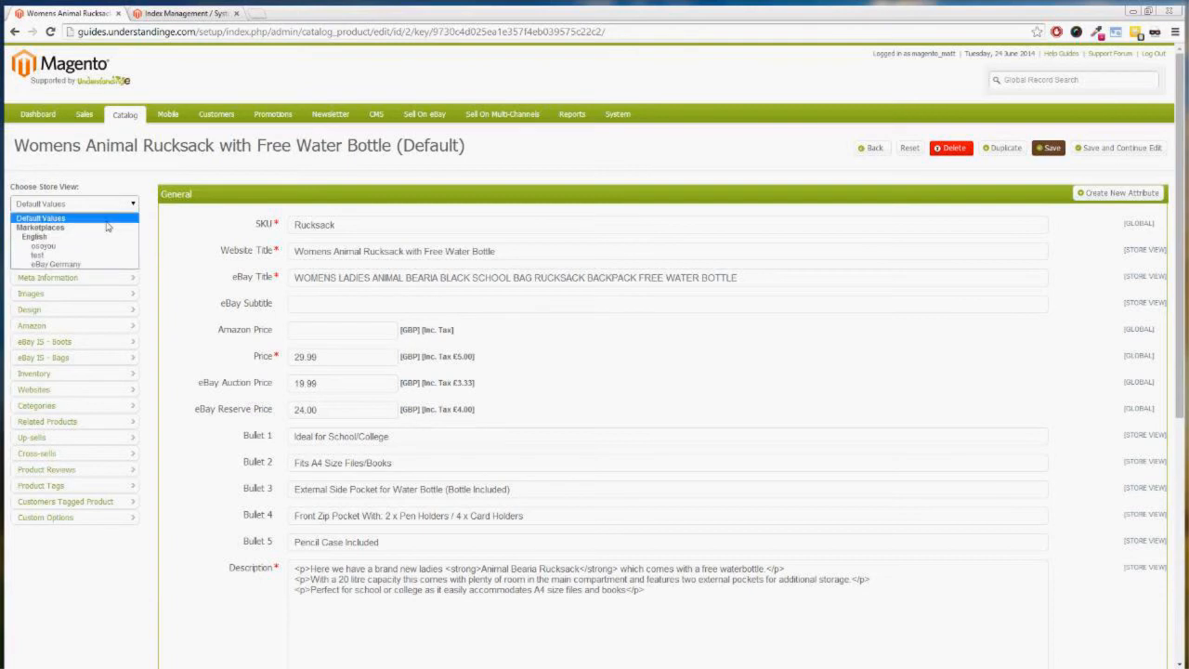
{"action": "left_click", "coordinate": [73, 265]}
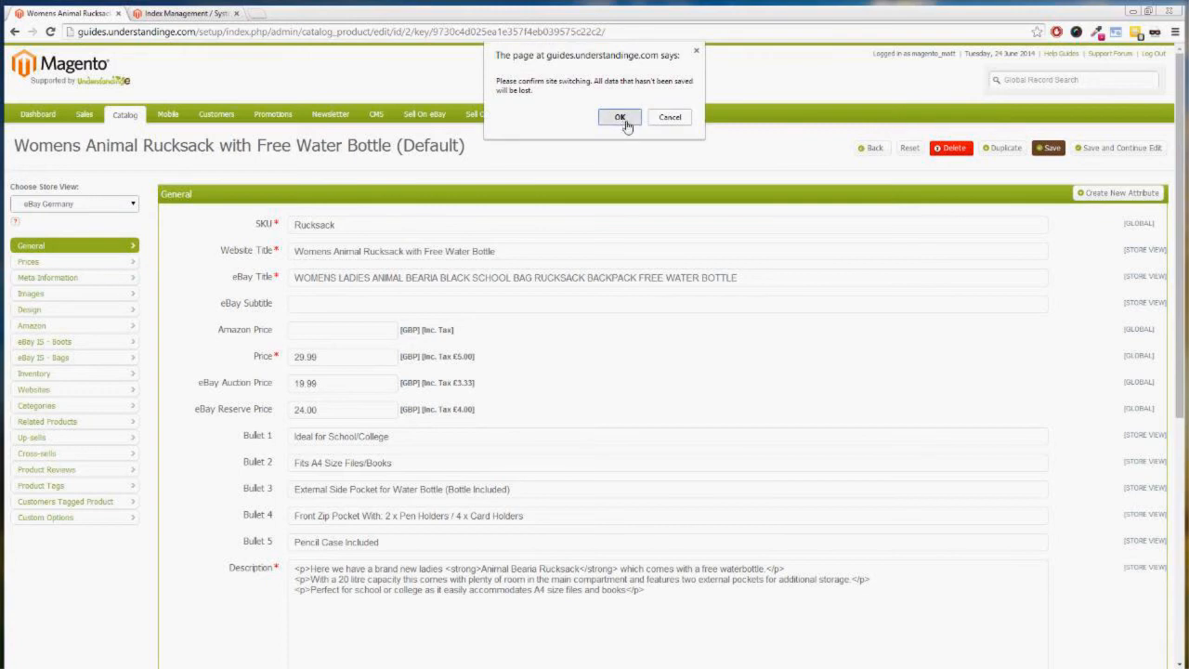
{"action": "left_click", "coordinate": [620, 118]}
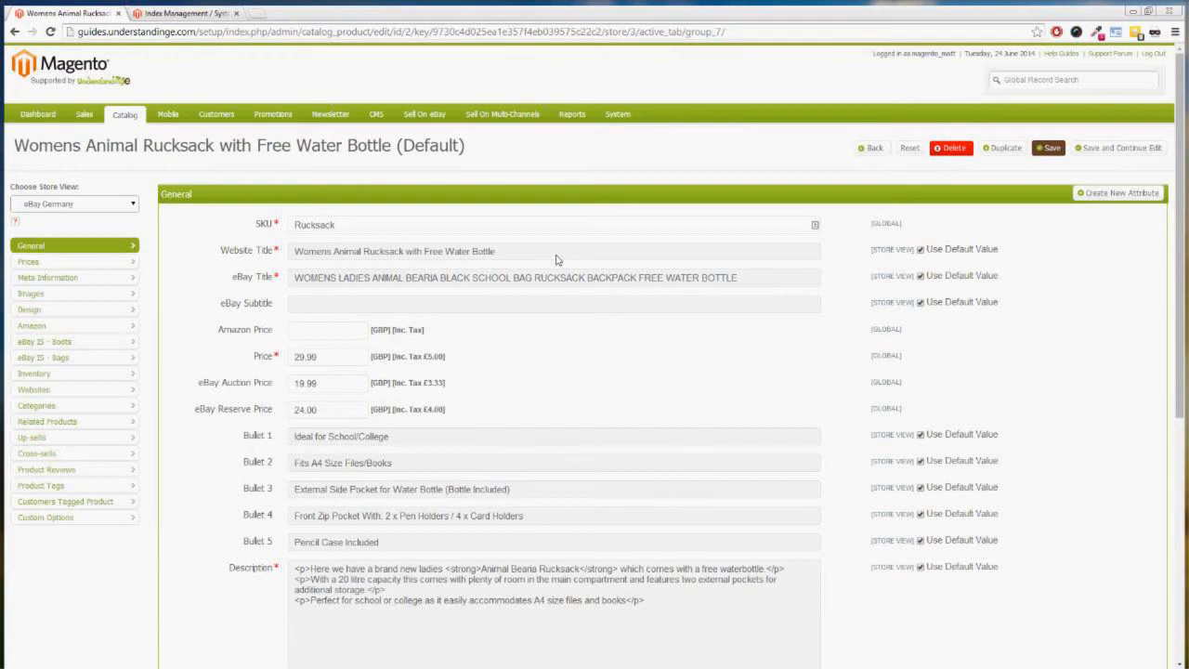
Copy the product's Website Title and open Google Translate in a new browser tab
{"action": "left_click_drag", "start_coordinate": [558, 257], "coordinate": [265, 256]}
{"action": "key", "text": "ctrl+c"}
{"action": "left_click", "coordinate": [259, 13]}
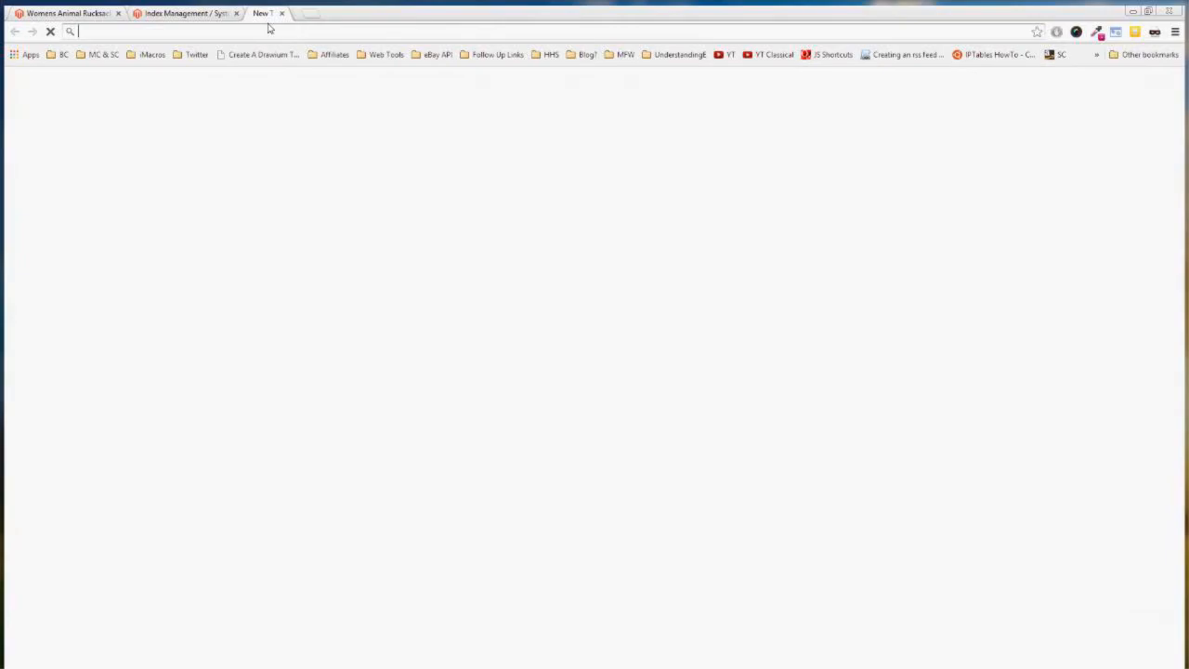
{"action": "type", "text": "google t"}
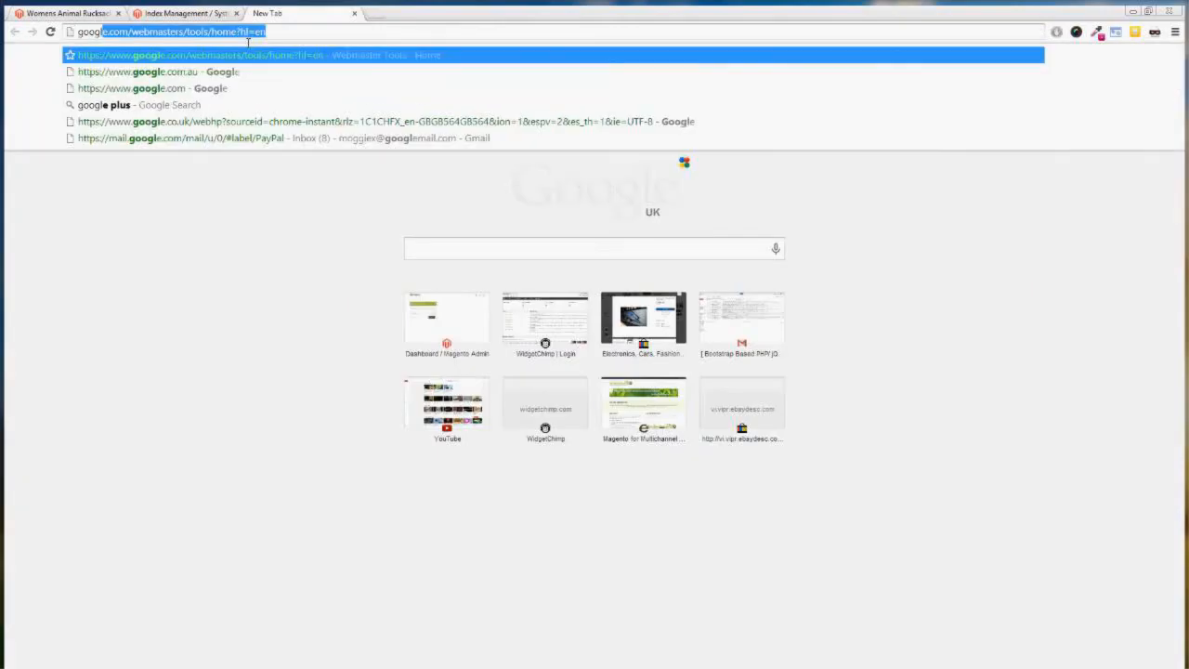
{"action": "type", "text": "ranslate"}
{"action": "key", "text": "Return"}
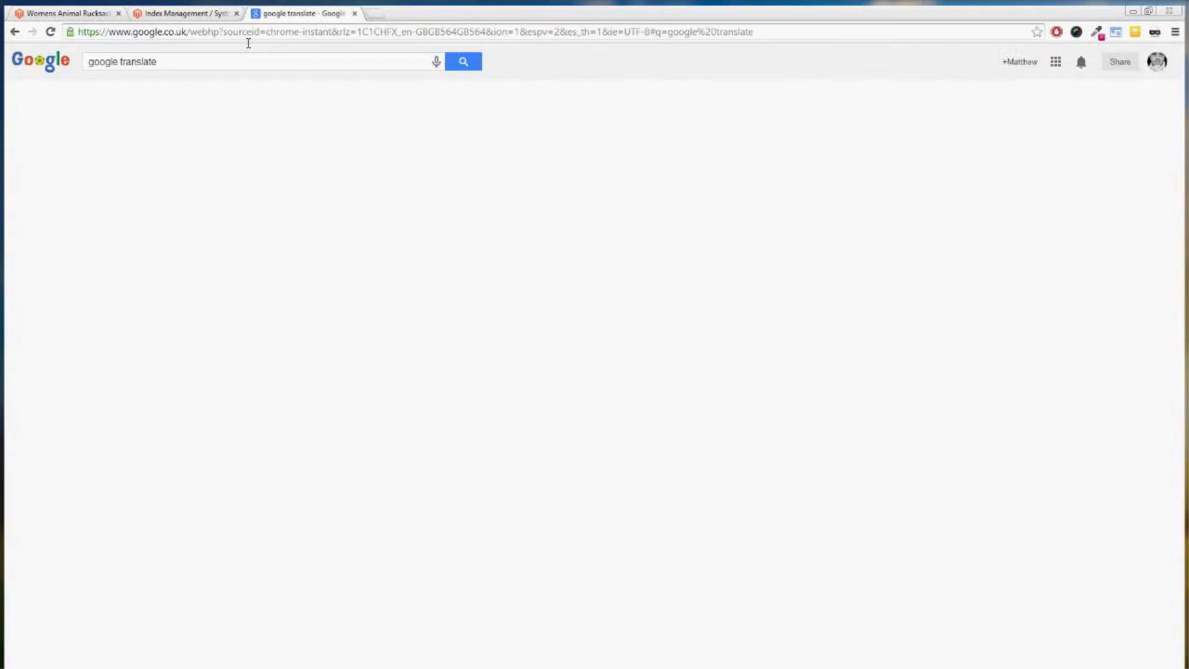
{"action": "left_click", "coordinate": [140, 157]}
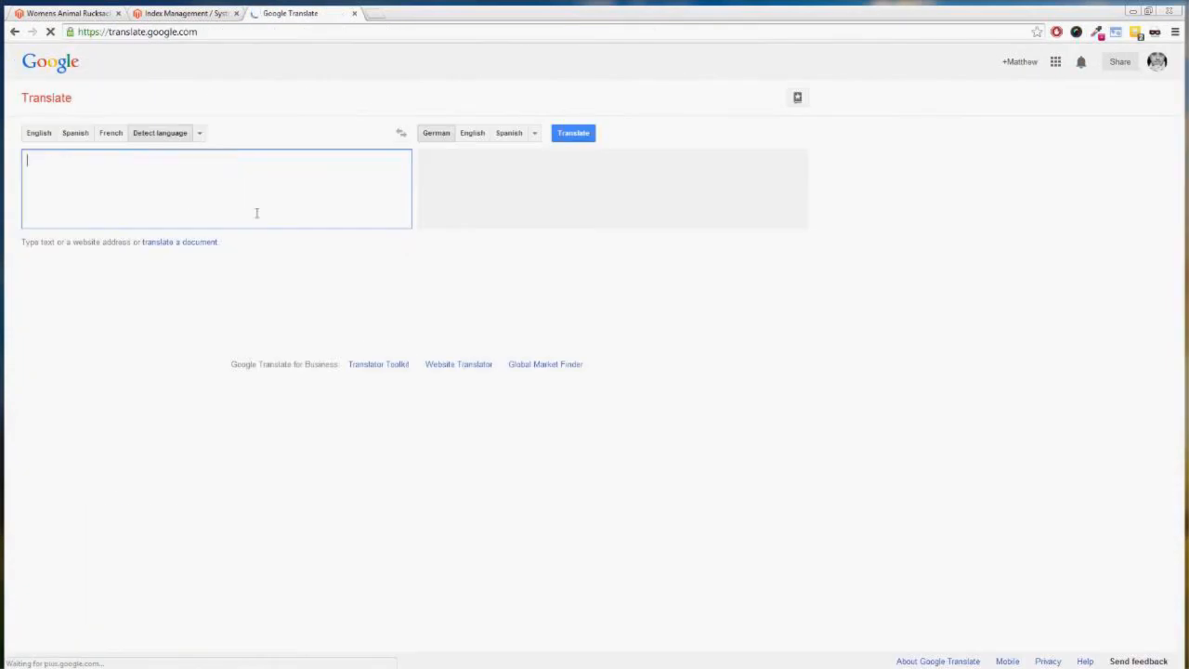
Translate "Womens Animal Rucksack with Free Water Bottle" into German and copy the translated title
{"action": "key", "text": "ctrl+v"}
{"action": "left_click", "coordinate": [537, 133]}
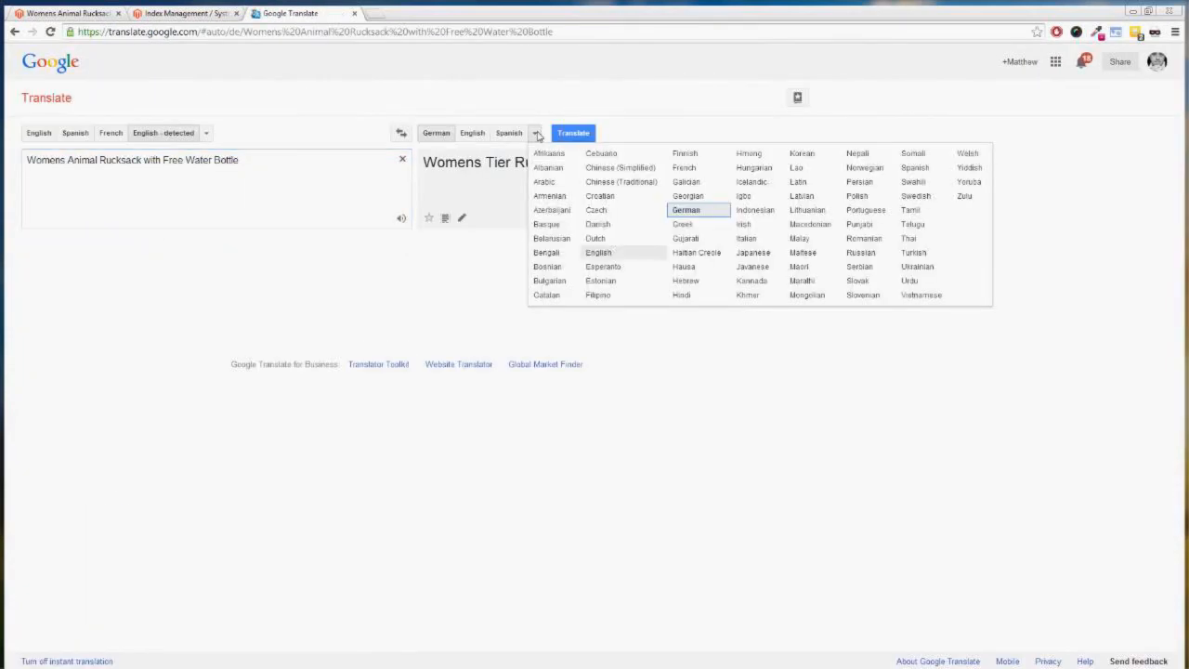
{"action": "left_click", "coordinate": [687, 212]}
{"action": "left_click_drag", "start_coordinate": [708, 167], "coordinate": [433, 165]}
{"action": "key", "text": "ctrl+c"}
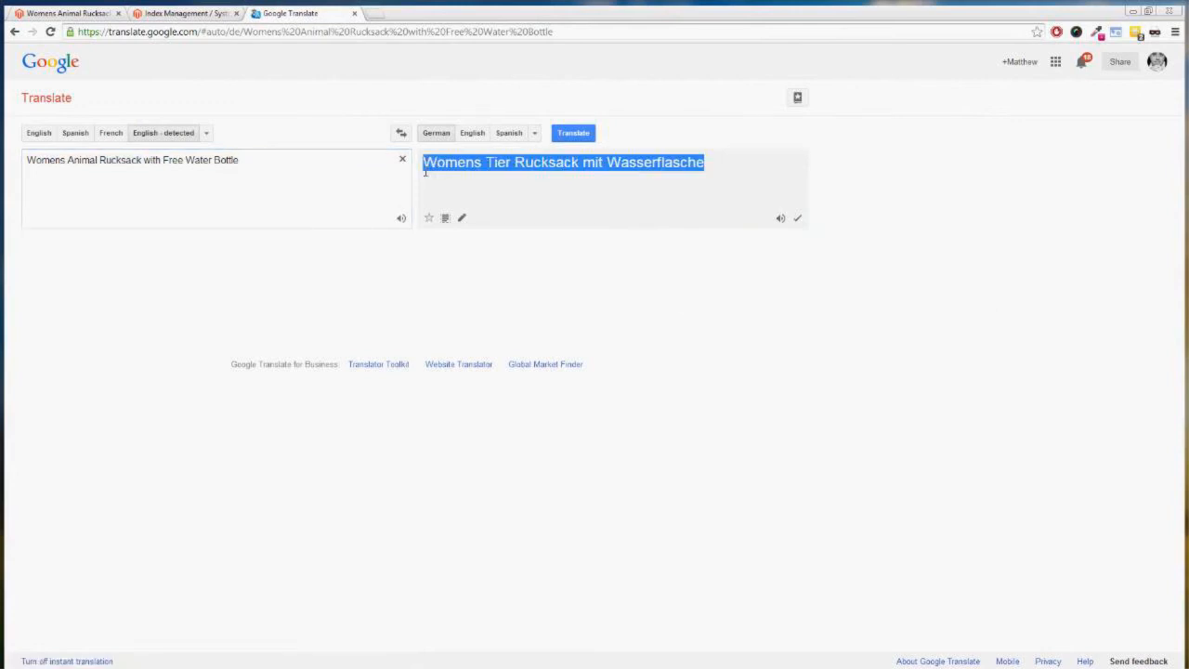
Close the Index Management page and return to the rucksack product's edit page in Magento
{"action": "left_click", "coordinate": [188, 14]}
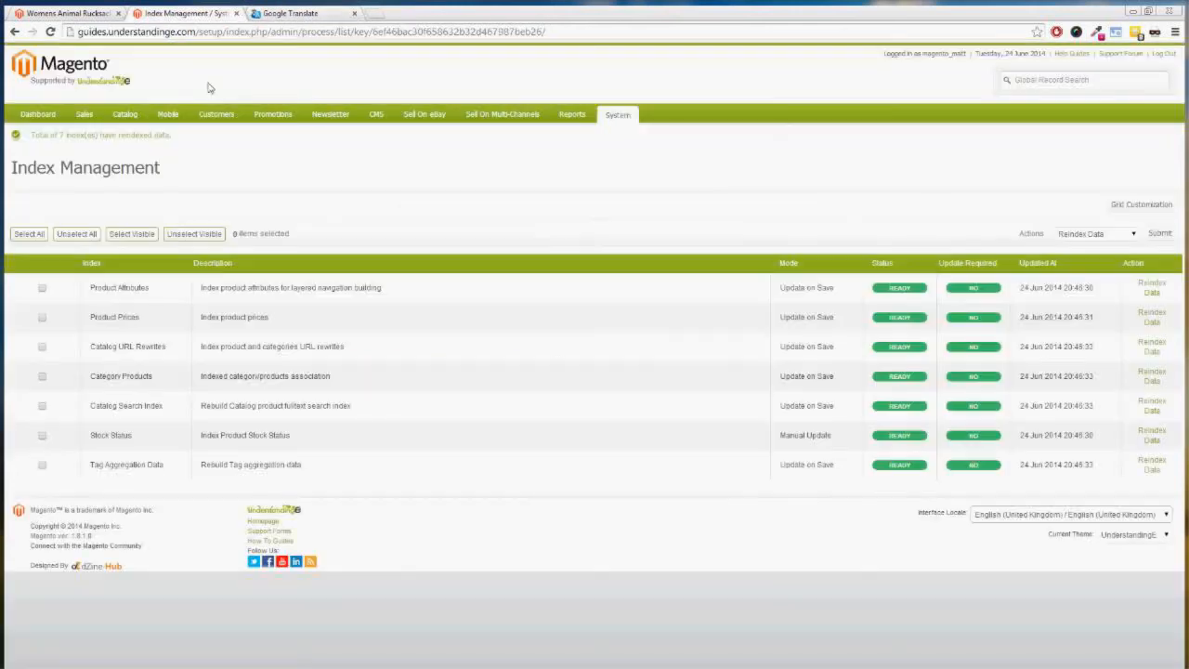
{"action": "left_click", "coordinate": [236, 13]}
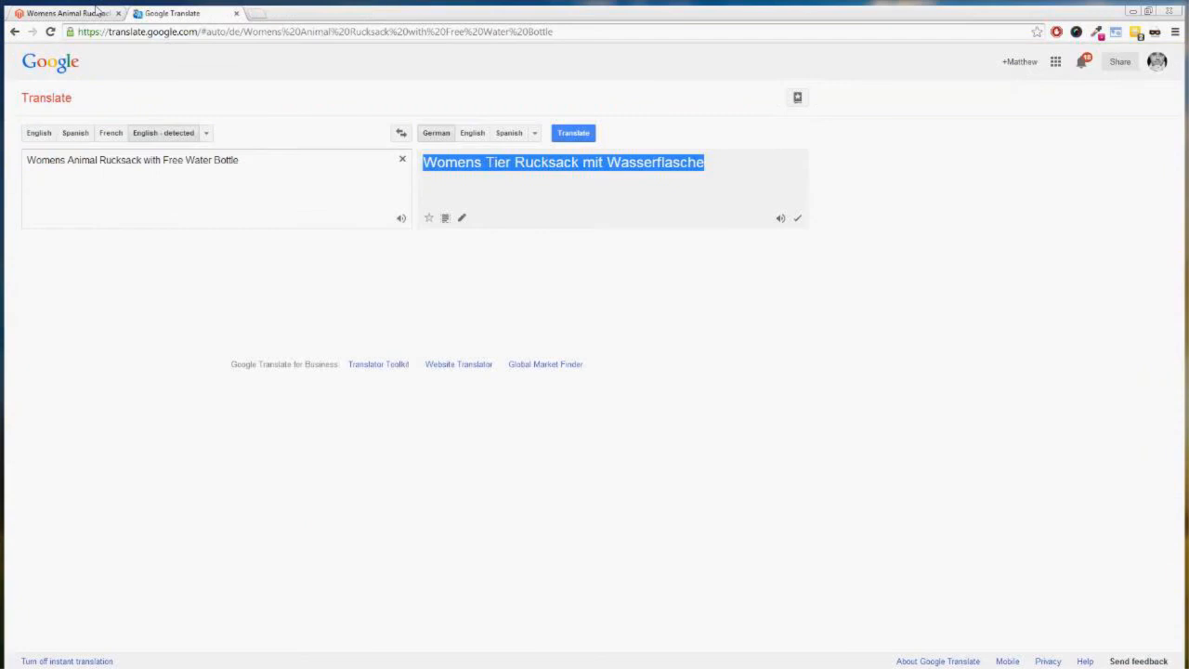
{"action": "left_click", "coordinate": [96, 11]}
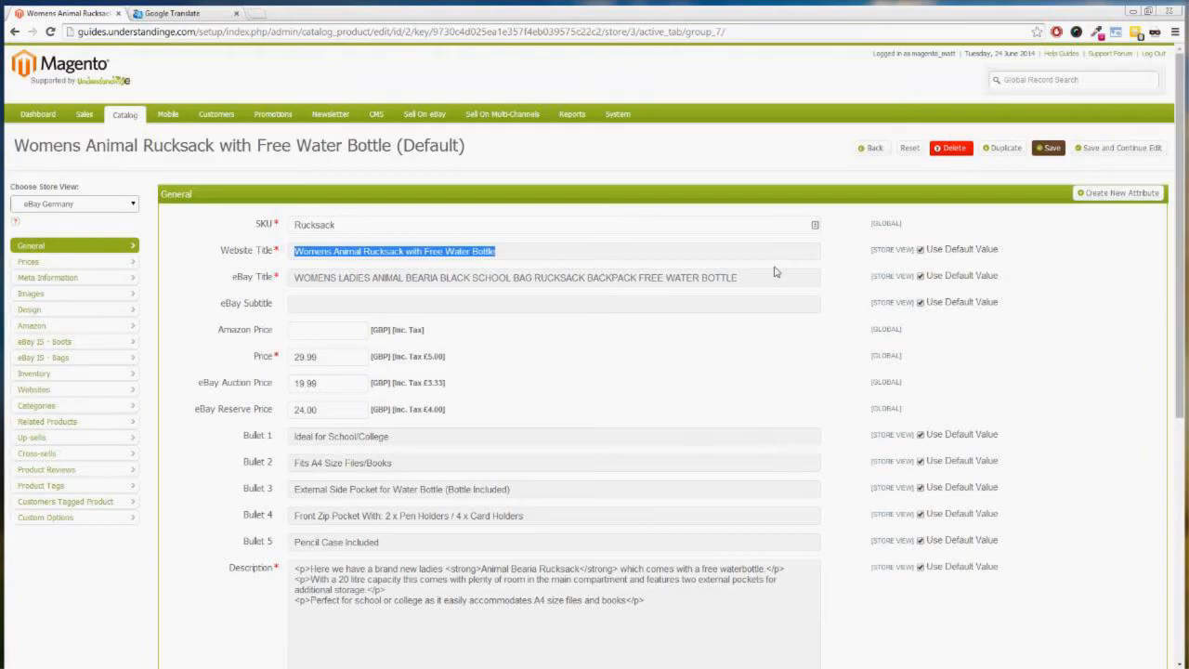
Stop using the default value for Website Title and replace it with "Womens Tier Rucksack mit Wasserflasche"
{"action": "left_click", "coordinate": [923, 252]}
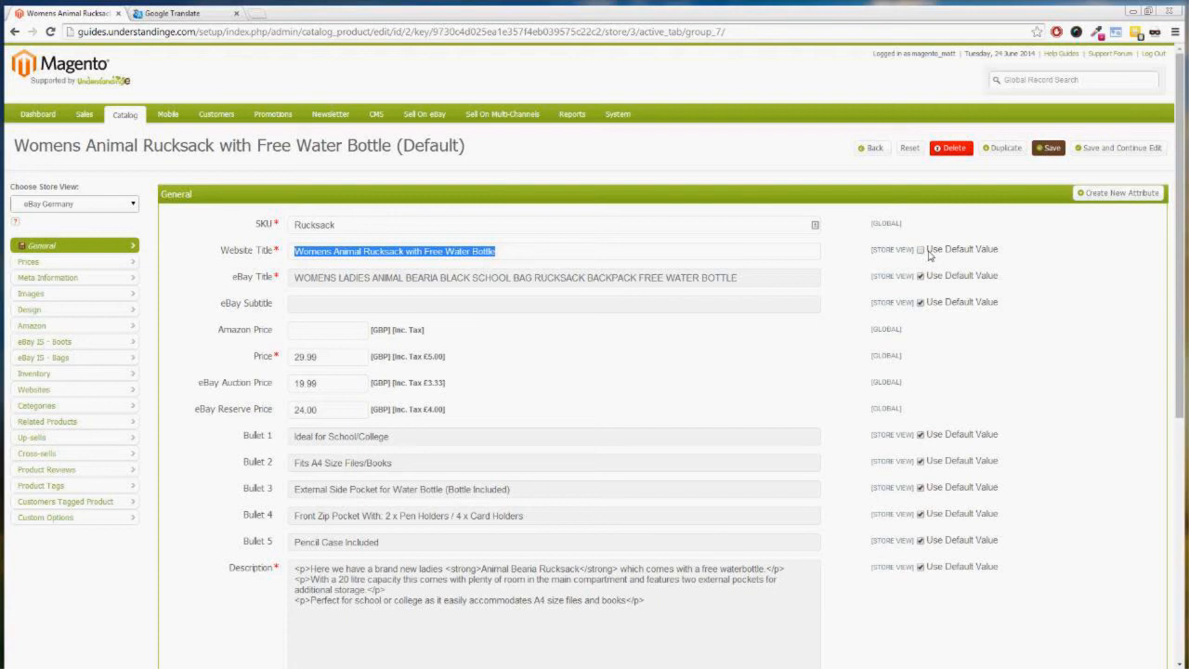
{"action": "left_click", "coordinate": [609, 257]}
{"action": "left_click_drag", "start_coordinate": [579, 257], "coordinate": [298, 257]}
{"action": "key", "text": "ctrl+v"}
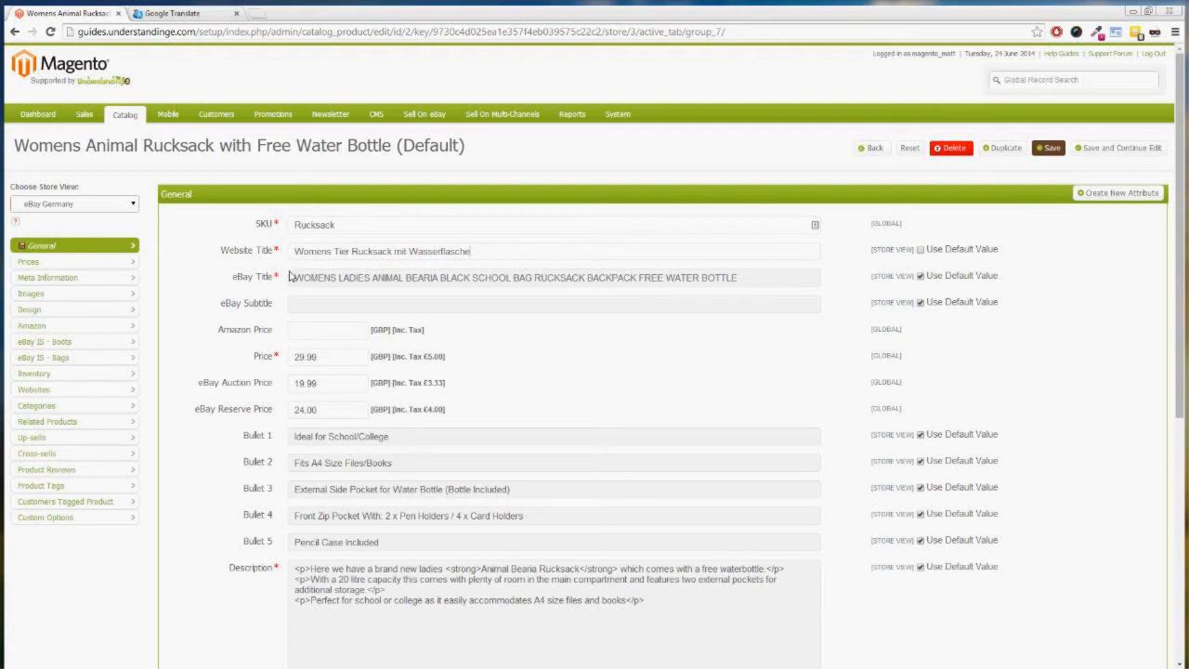
Override the default eBay Title with "Womens Tier Rucksack mit Wasserflasche" and save the product, keeping it open for editing
{"action": "left_click", "coordinate": [920, 276]}
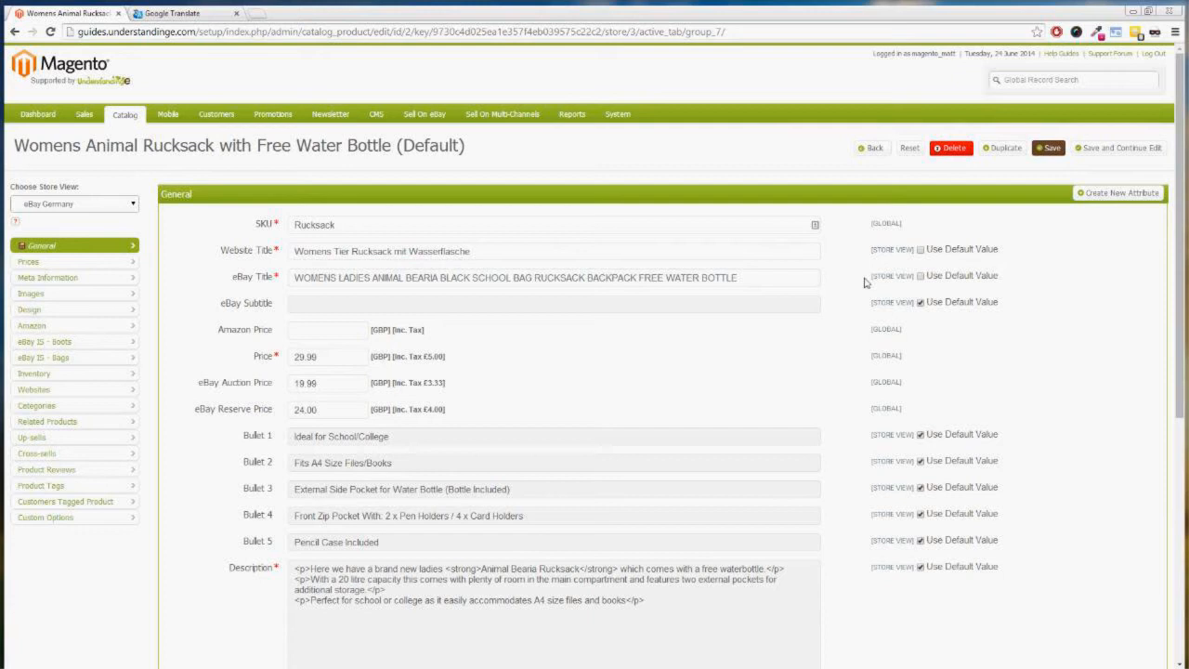
{"action": "triple_click", "coordinate": [669, 278]}
{"action": "key", "text": "ctrl+v"}
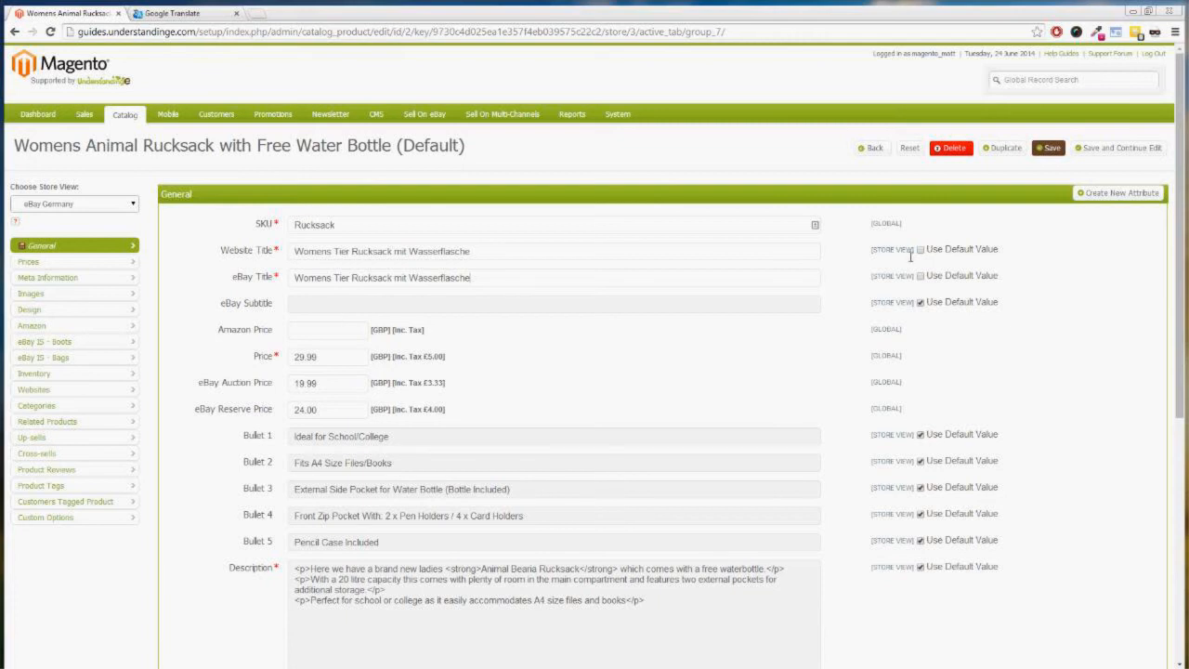
{"action": "left_click", "coordinate": [1118, 152]}
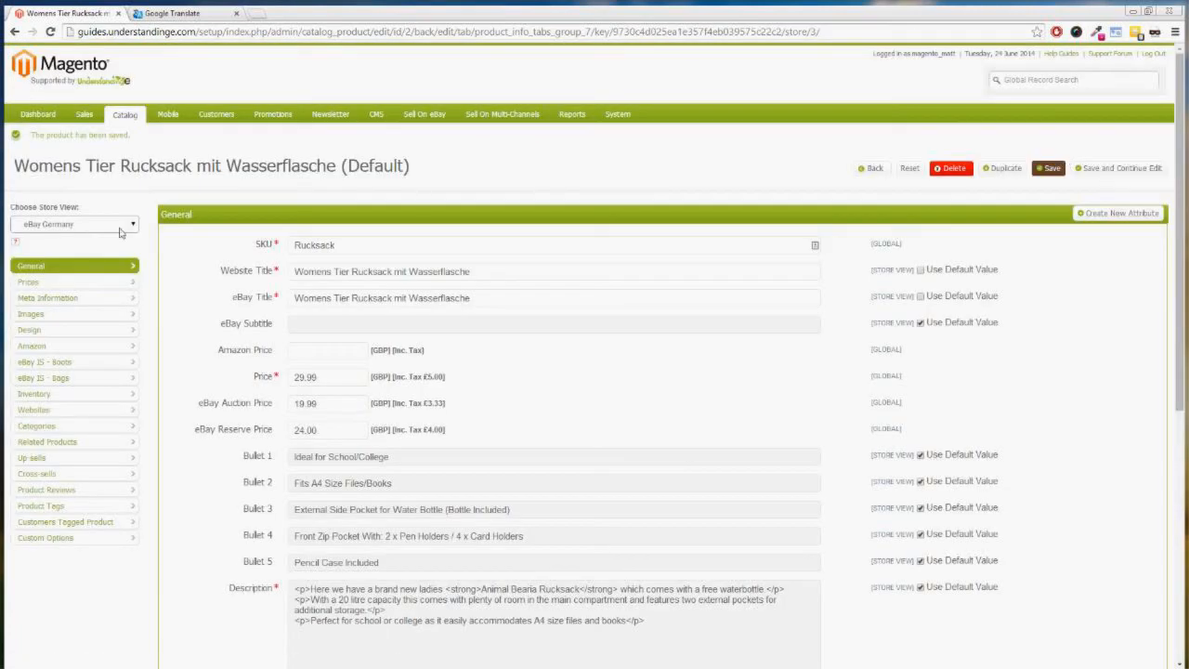
Switch the product's store view to Default Values, accepting the site switch, to check its default titles
{"action": "left_click", "coordinate": [65, 224]}
{"action": "left_click", "coordinate": [65, 239]}
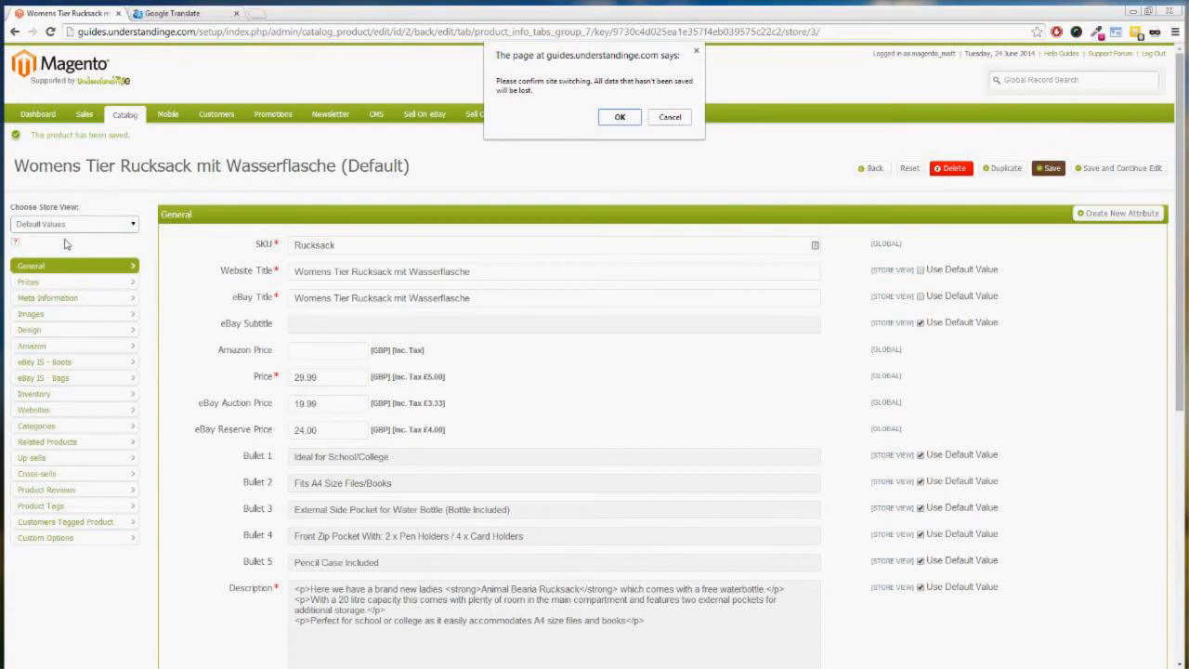
{"action": "left_click", "coordinate": [622, 122]}
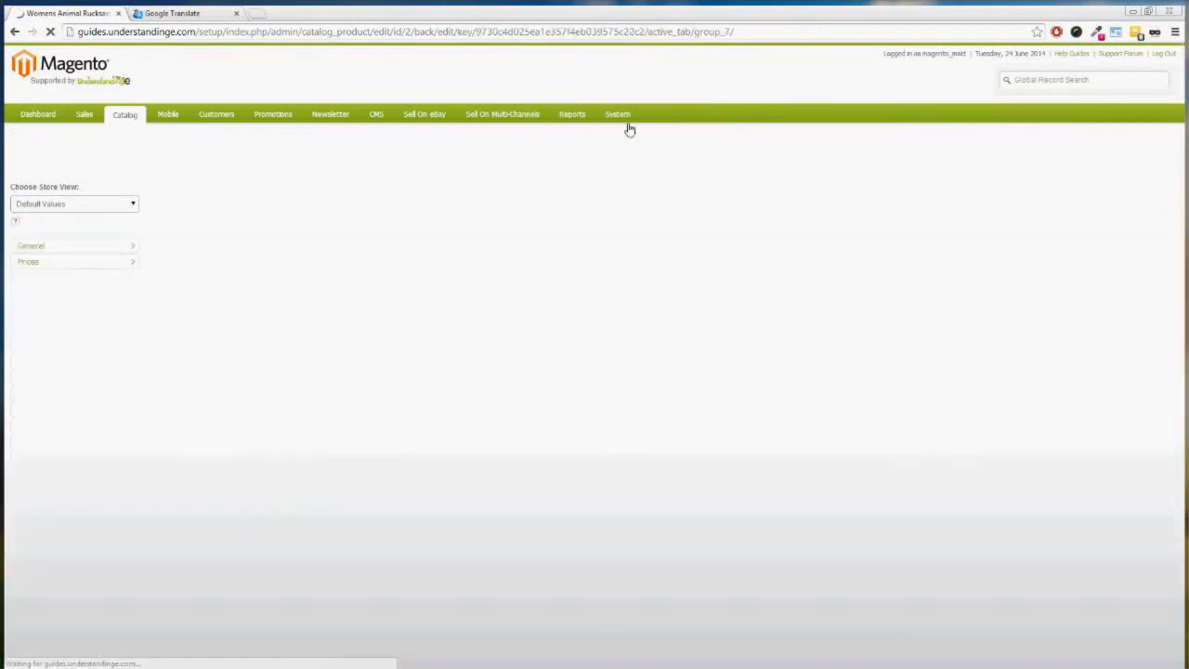
{"action": "mouse_move", "coordinate": [629, 129]}
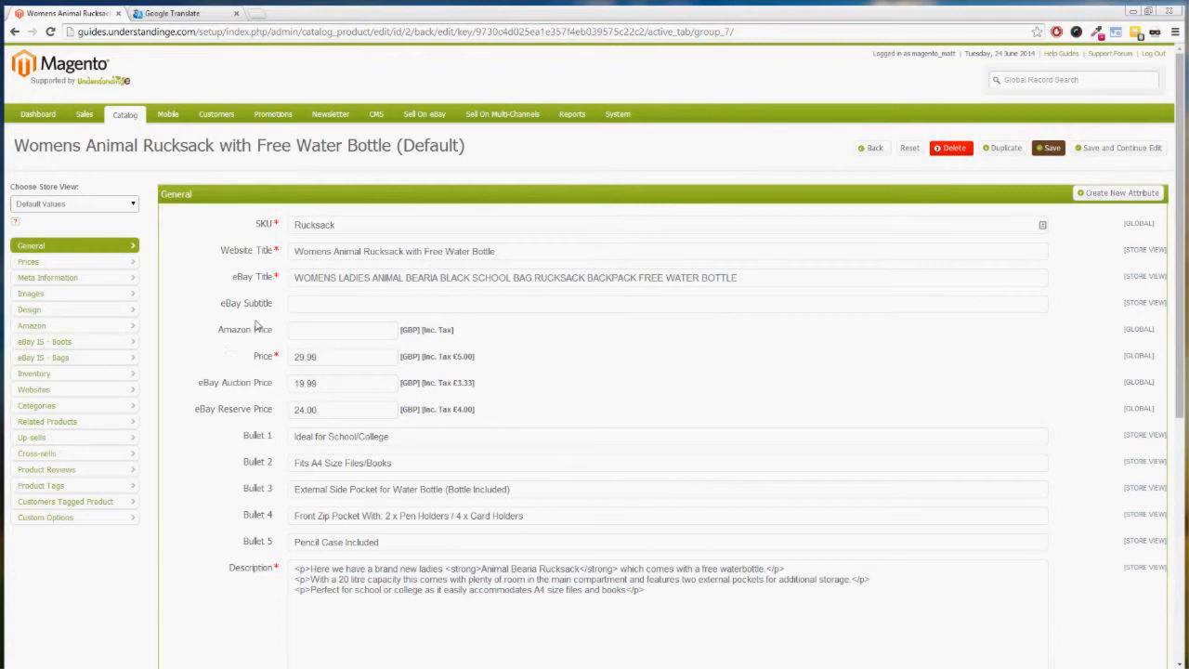
Switch the product to the osoyou store view and accept the site switch to check its titles
{"action": "left_click", "coordinate": [121, 207]}
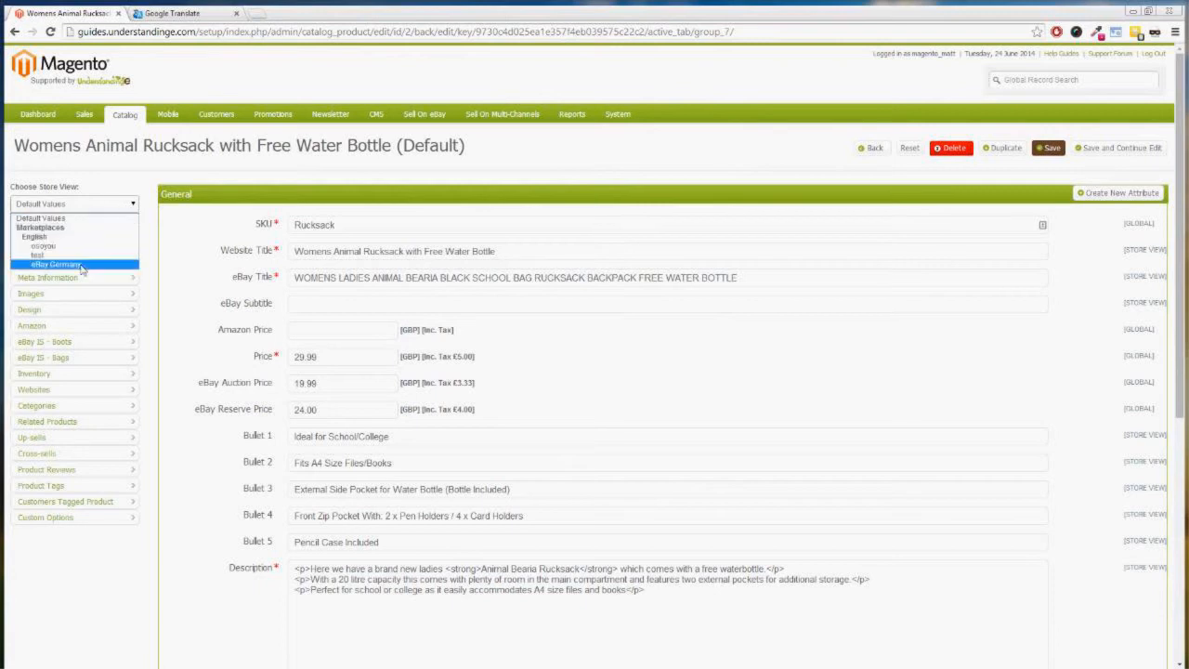
{"action": "left_click", "coordinate": [42, 245]}
{"action": "left_click", "coordinate": [616, 114]}
{"action": "mouse_move", "coordinate": [611, 136]}
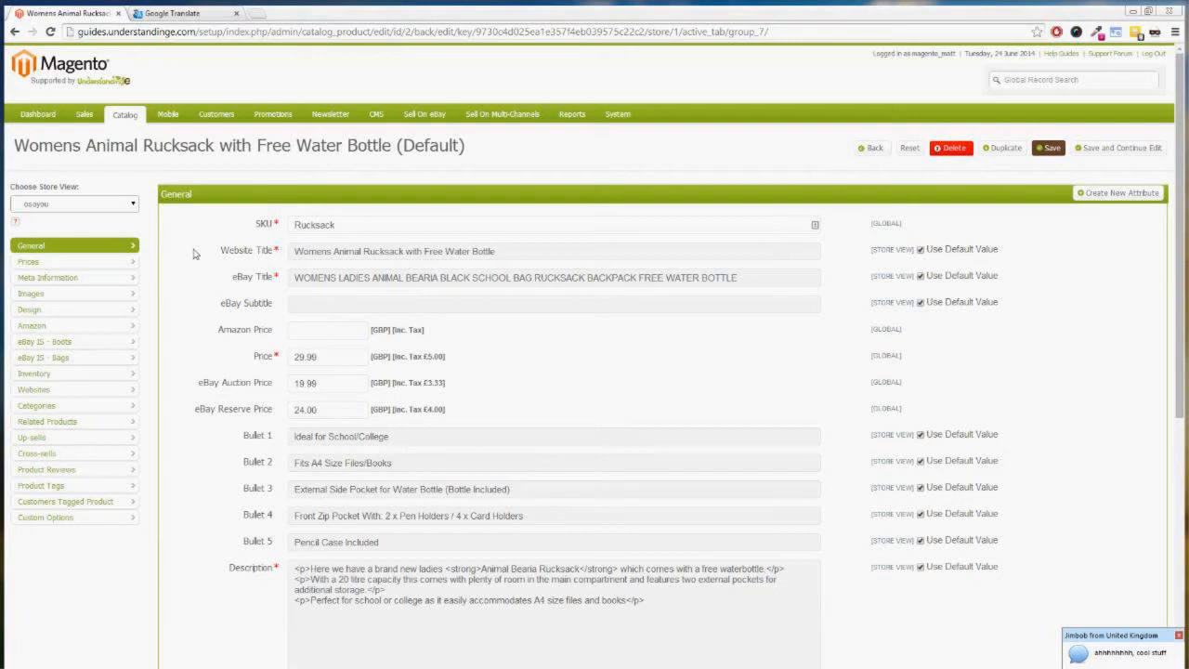
Switch the product back to the eBay Germany store view and accept the site switch
{"action": "left_click", "coordinate": [74, 203]}
{"action": "left_click", "coordinate": [111, 264]}
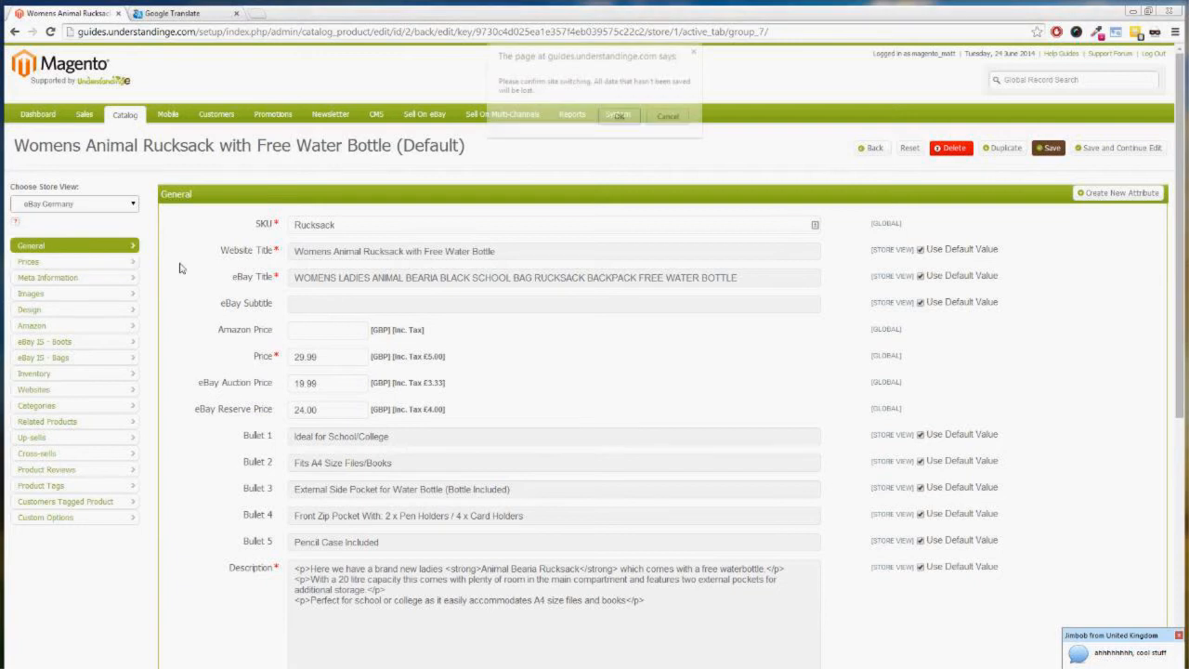
{"action": "left_click", "coordinate": [623, 117]}
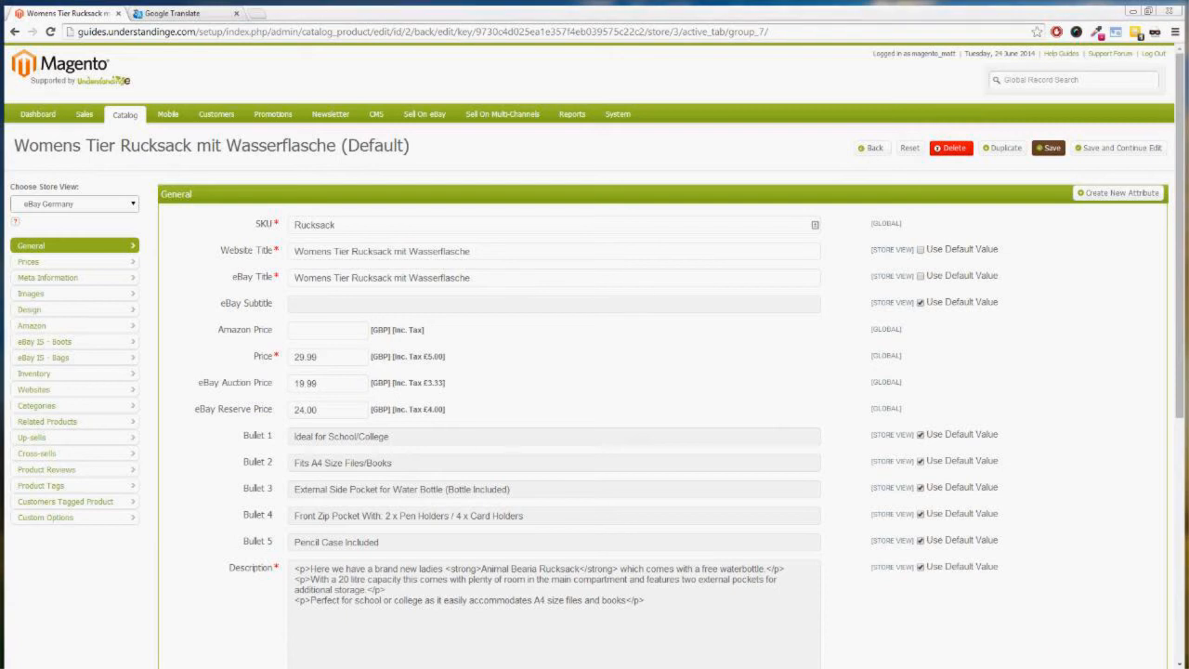
In Google Translate, translate the Spanish phrase "dónde está el baño más cercano" into English
{"action": "left_click", "coordinate": [167, 13]}
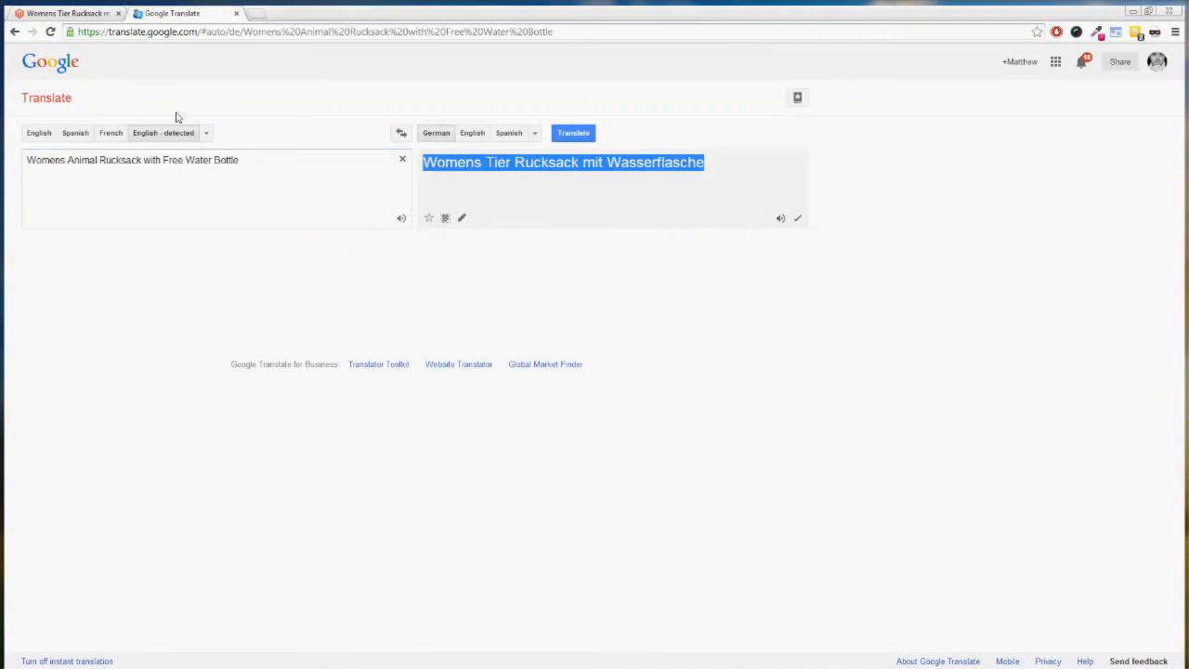
{"action": "left_click_drag", "start_coordinate": [68, 154], "coordinate": [26, 160]}
{"action": "type", "text": "dónde está el baño más cercano,"}
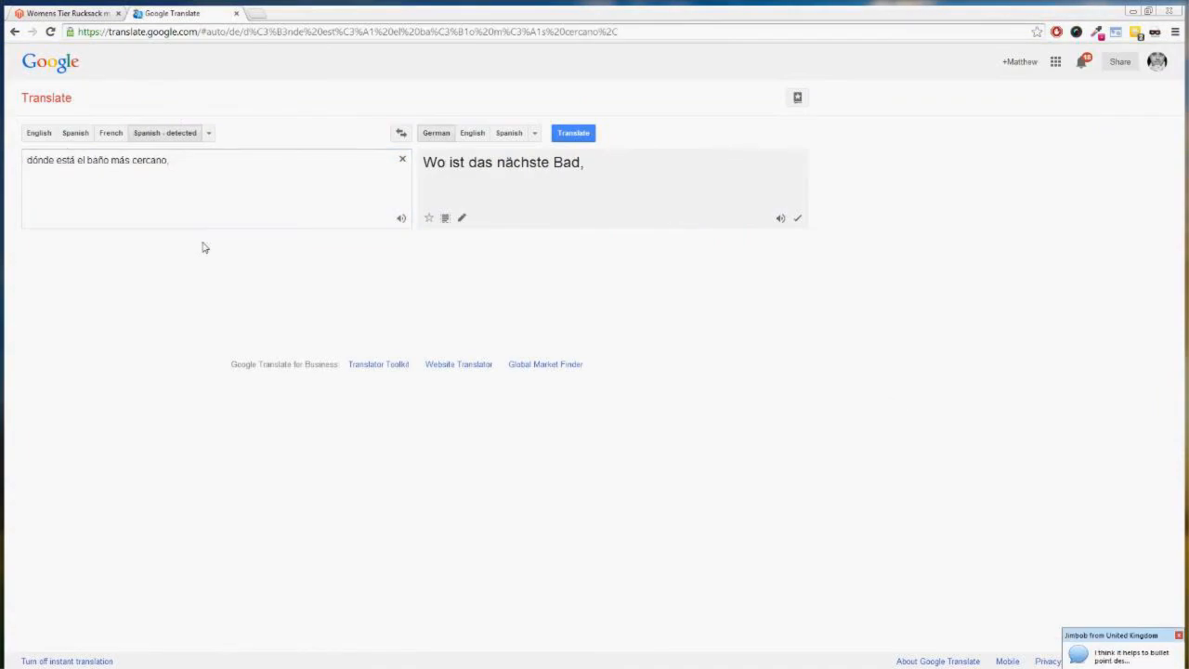
{"action": "triple_click", "coordinate": [212, 170]}
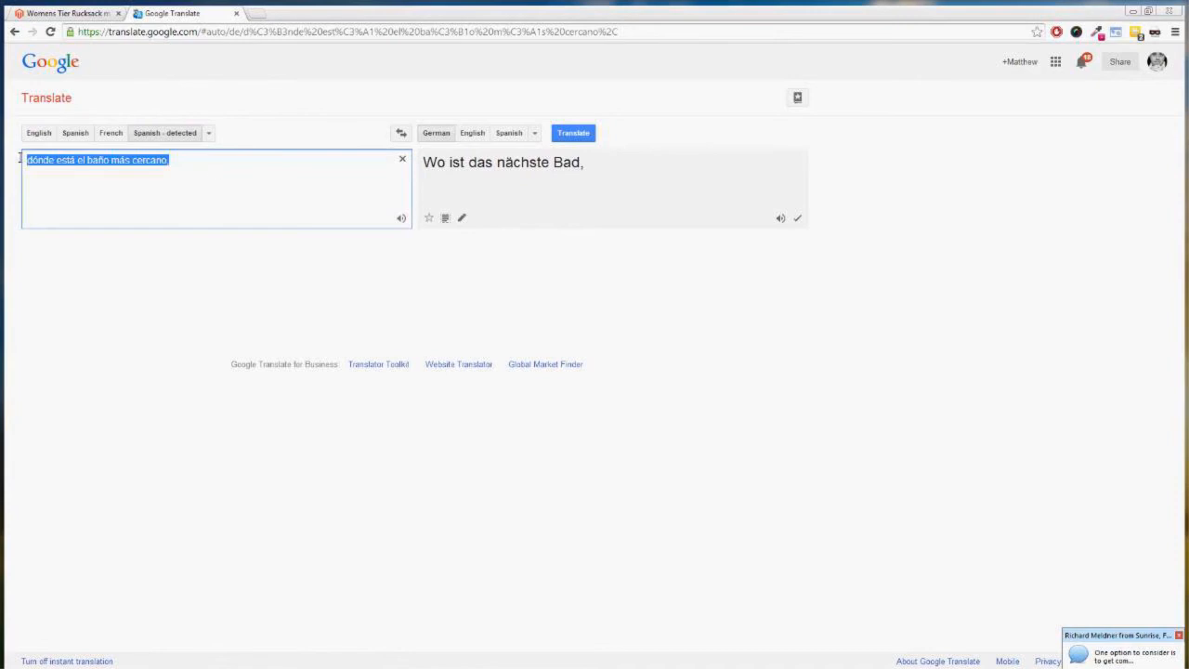
{"action": "left_click", "coordinate": [220, 167]}
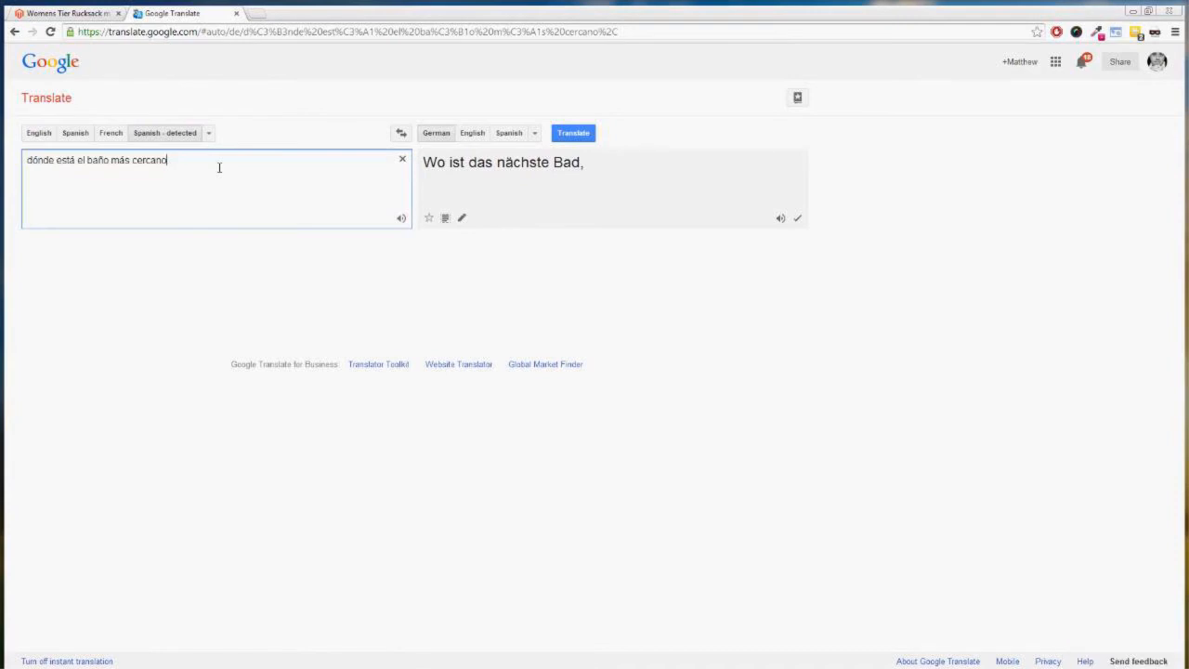
{"action": "key", "text": "BackSpace"}
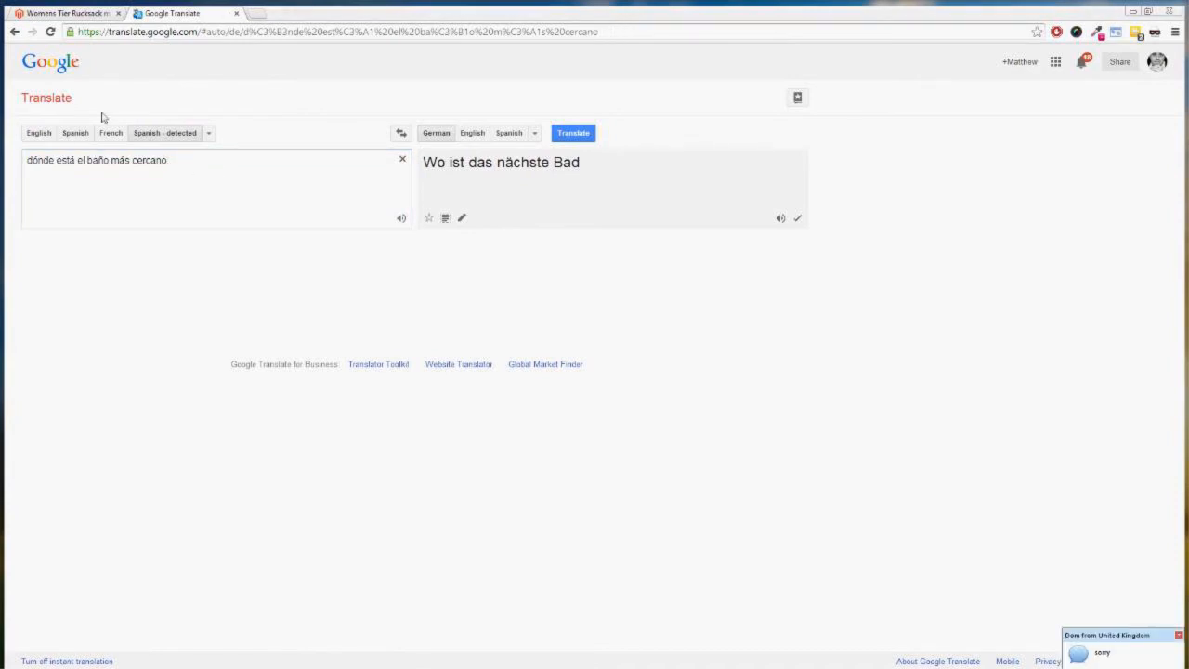
{"action": "left_click", "coordinate": [473, 134]}
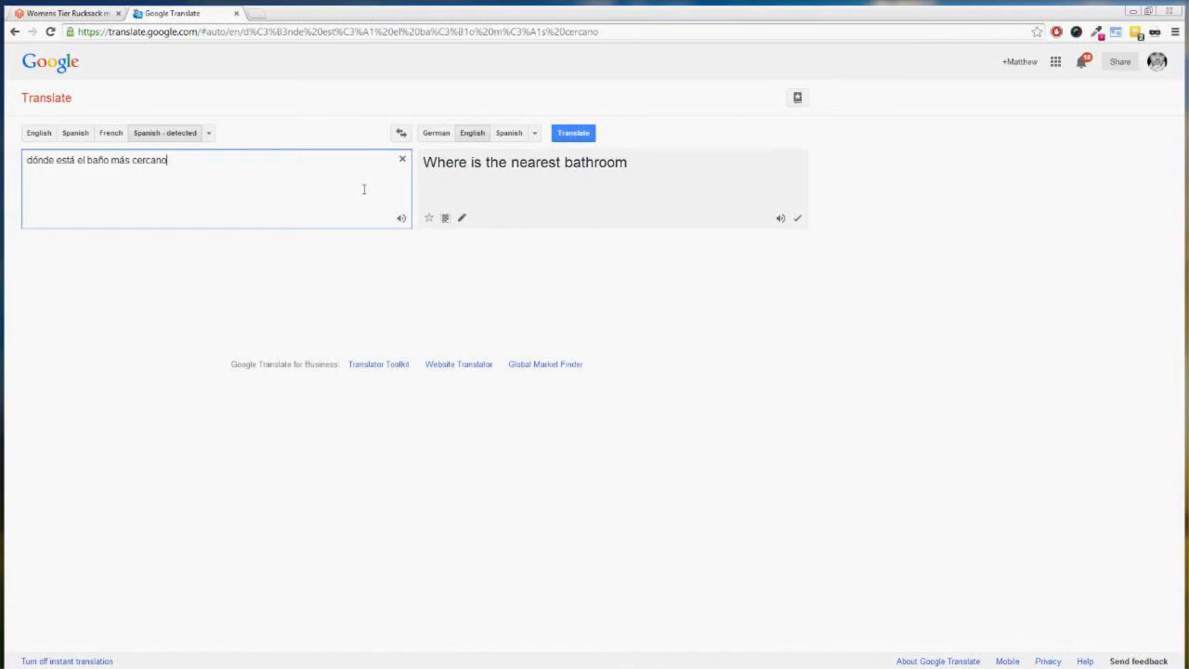
Return to the rucksack product in Magento and open its eBay IS - Bags attributes
{"action": "left_click", "coordinate": [44, 10]}
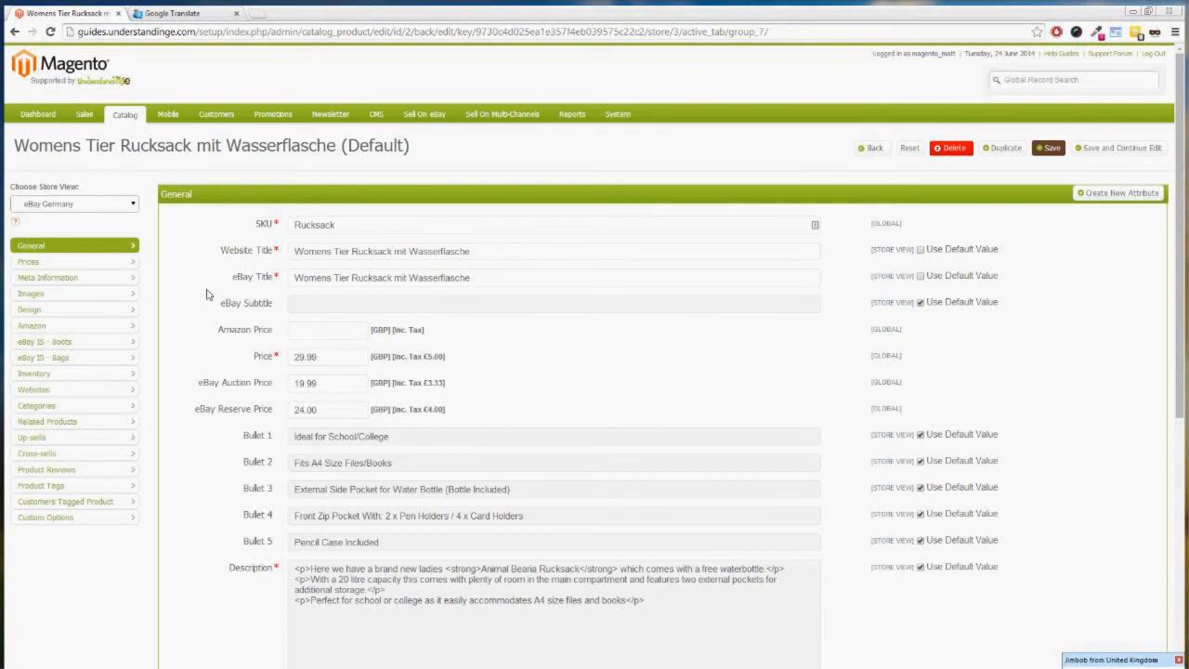
{"action": "scroll", "coordinate": [209, 296], "scroll_direction": "down", "scroll_amount": 3}
{"action": "scroll", "coordinate": [209, 295], "scroll_direction": "up", "scroll_amount": 2}
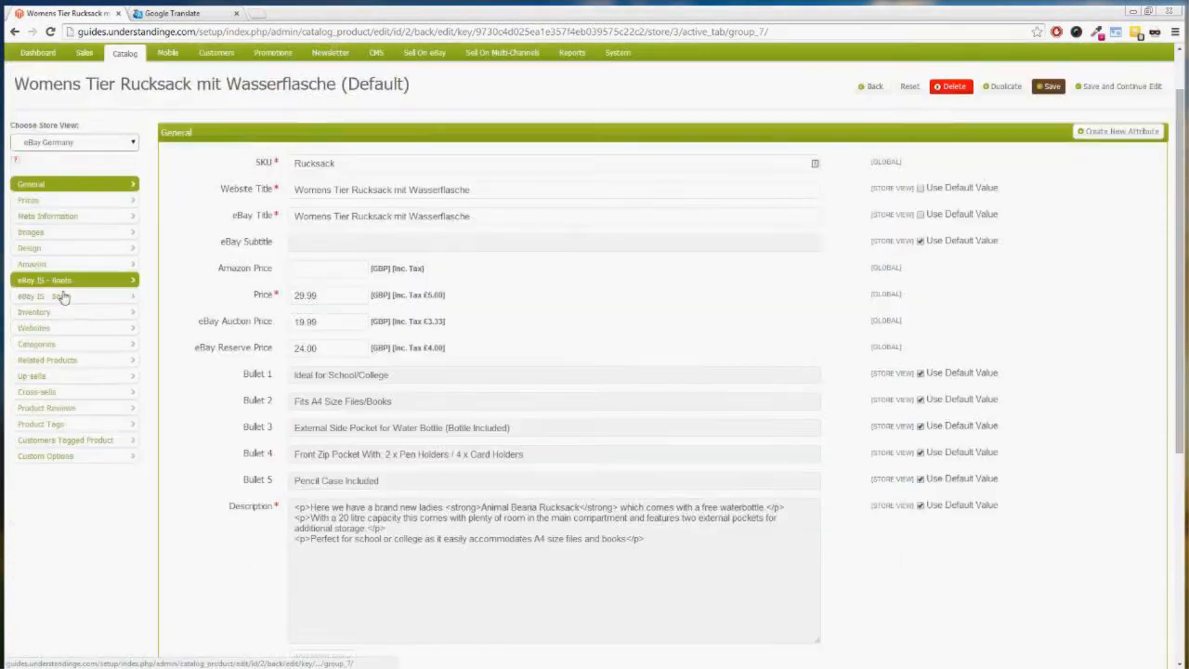
{"action": "left_click", "coordinate": [61, 289]}
{"action": "scroll", "coordinate": [65, 295], "scroll_direction": "up", "scroll_amount": 1}
{"action": "left_click", "coordinate": [70, 356]}
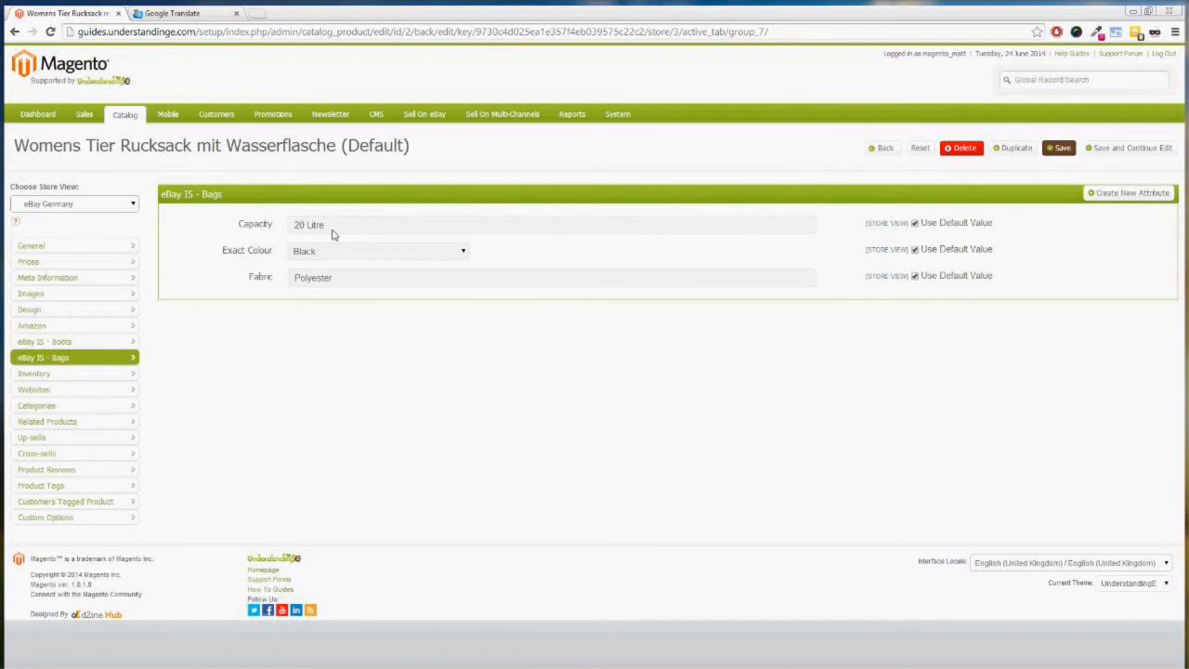
Copy the Fabric value Polyester and translate it from English to German in Google Translate
{"action": "left_click_drag", "start_coordinate": [414, 275], "coordinate": [290, 277]}
{"action": "key", "text": "ctrl+c"}
{"action": "left_click", "coordinate": [165, 13]}
{"action": "key", "text": "ctrl+a"}
{"action": "key", "text": "ctrl+v"}
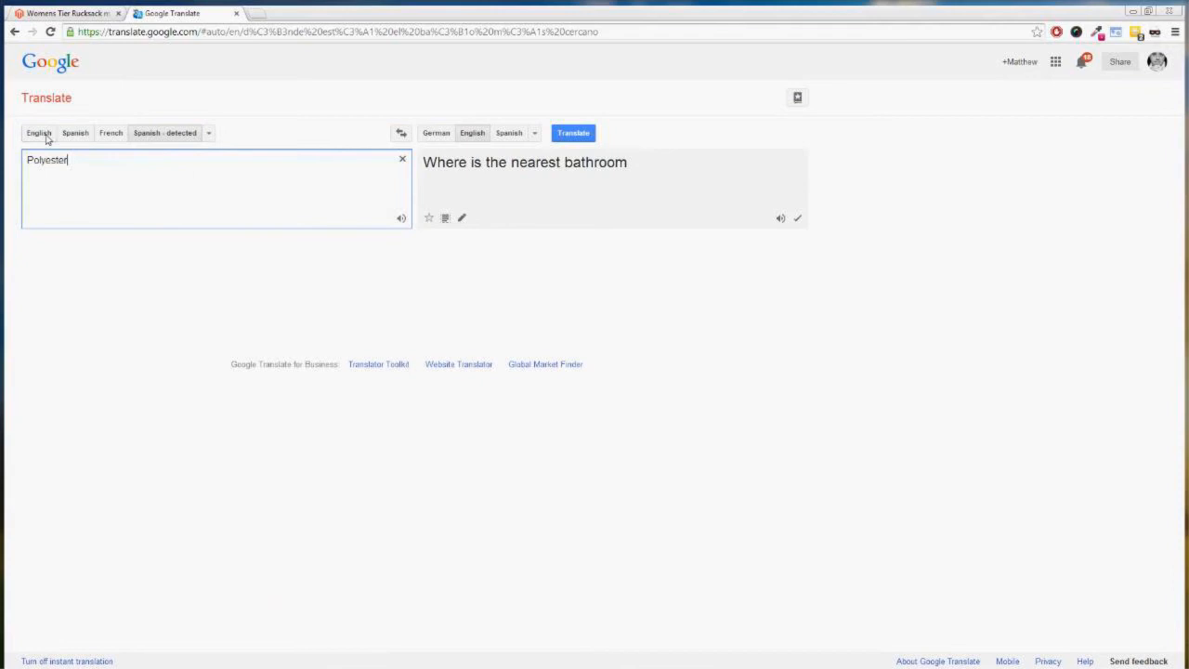
{"action": "left_click", "coordinate": [42, 133]}
{"action": "left_click", "coordinate": [433, 133]}
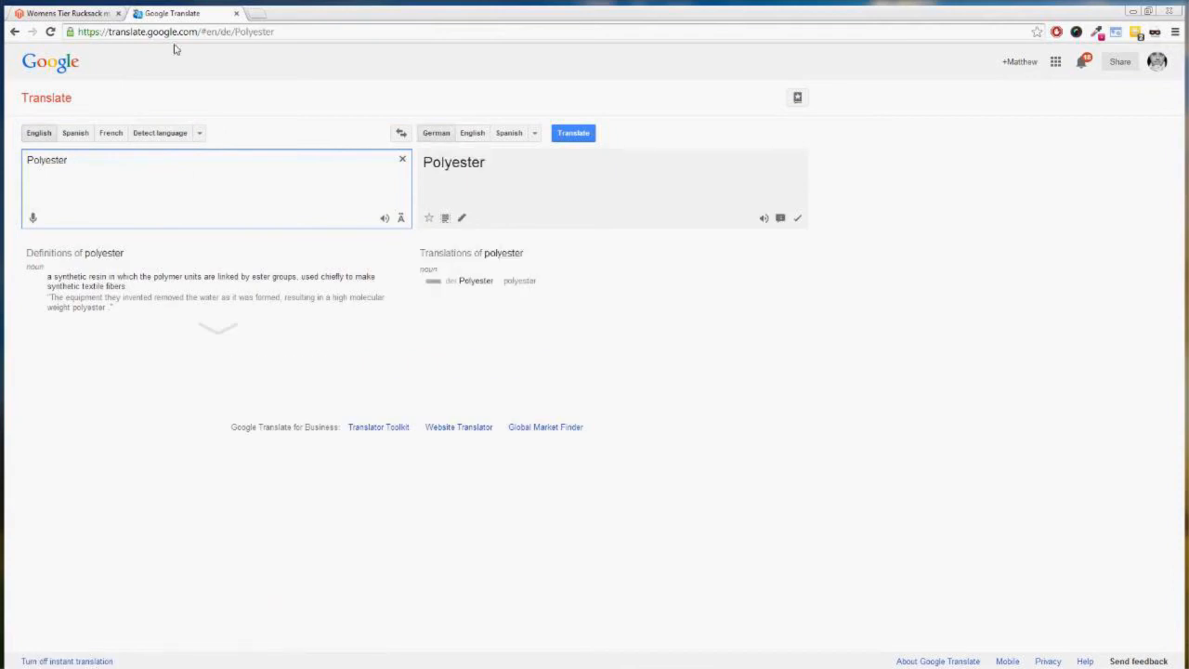
Copy the product's Capacity value, 20 Litre, and translate it into German, selecting the translated text
{"action": "left_click", "coordinate": [65, 13]}
{"action": "left_click_drag", "start_coordinate": [327, 225], "coordinate": [249, 230]}
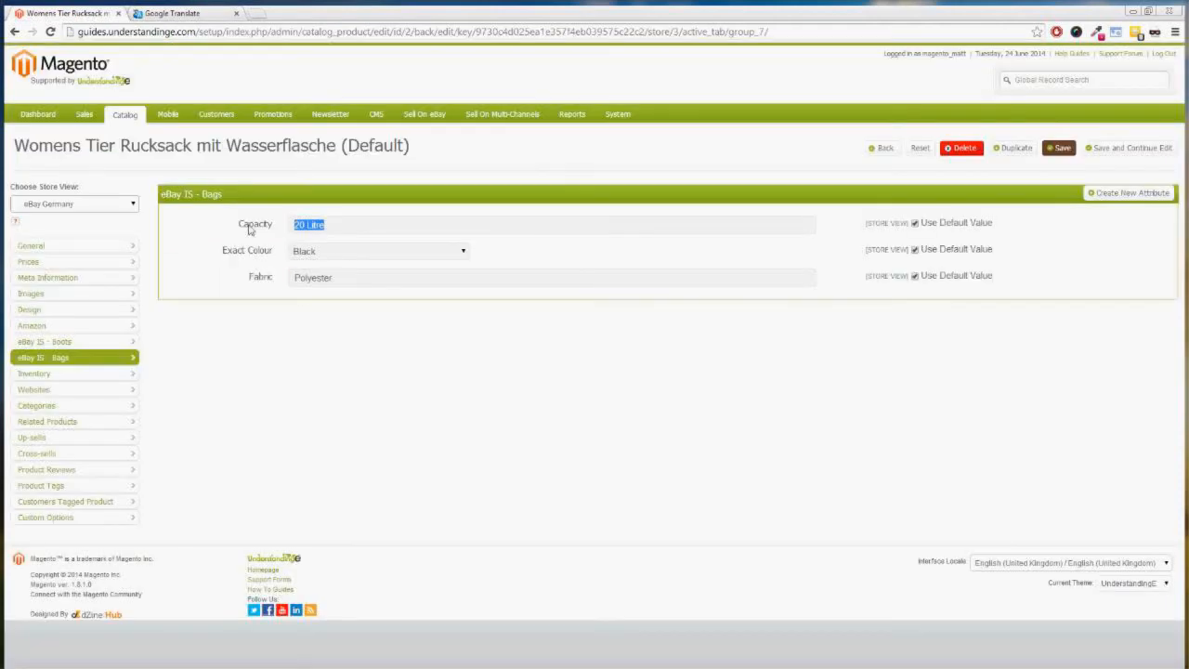
{"action": "right_click", "coordinate": [312, 227]}
{"action": "key", "text": "Escape"}
{"action": "right_click", "coordinate": [308, 226]}
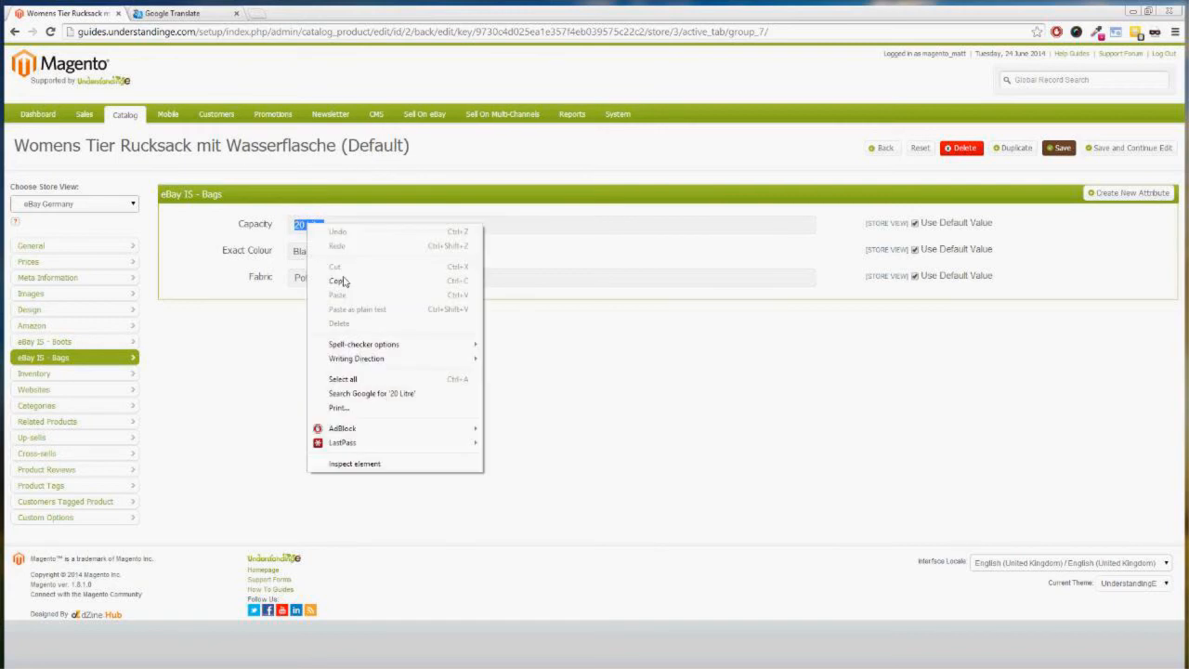
{"action": "left_click", "coordinate": [341, 282]}
{"action": "left_click", "coordinate": [171, 14]}
{"action": "key", "text": "ctrl+a"}
{"action": "key", "text": "ctrl+v"}
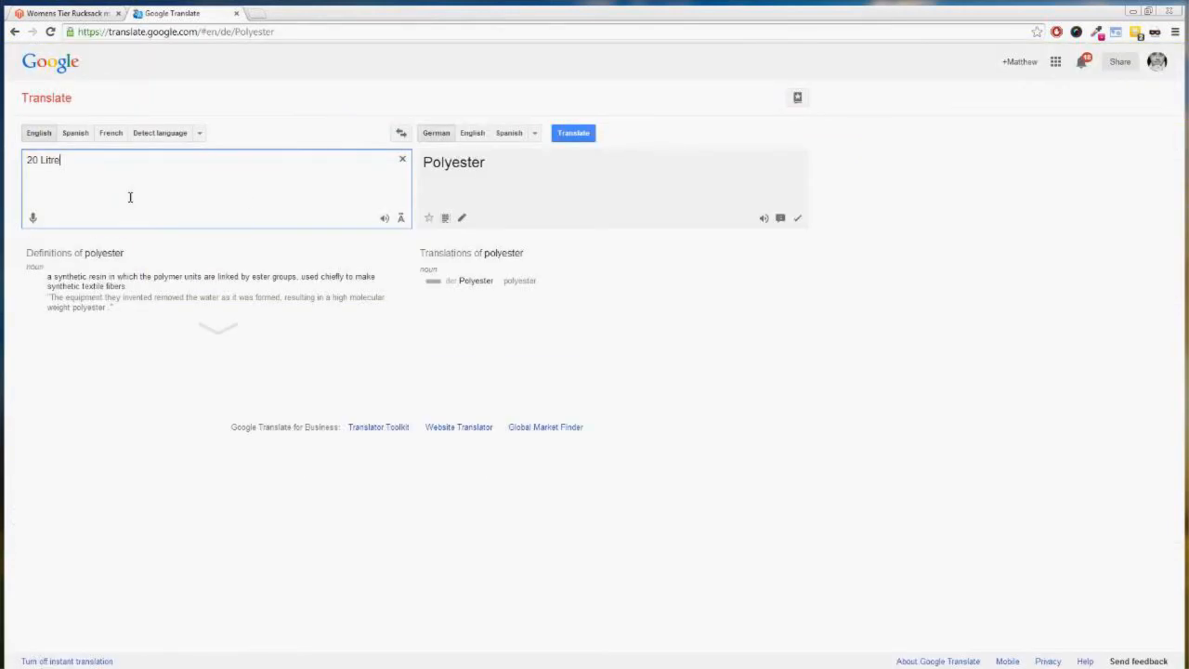
{"action": "left_click_drag", "start_coordinate": [474, 165], "coordinate": [424, 163]}
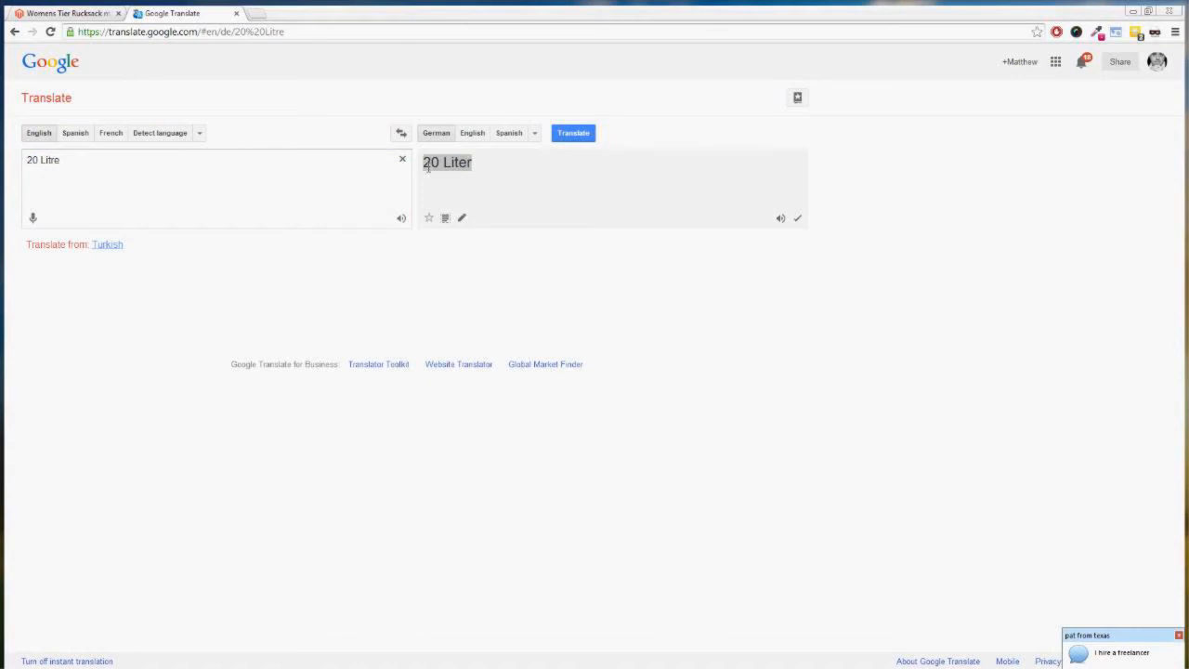
Translate the product's Exact Colour value, Black, from English to German in Google Translate and select the translated word
{"action": "left_click", "coordinate": [67, 12]}
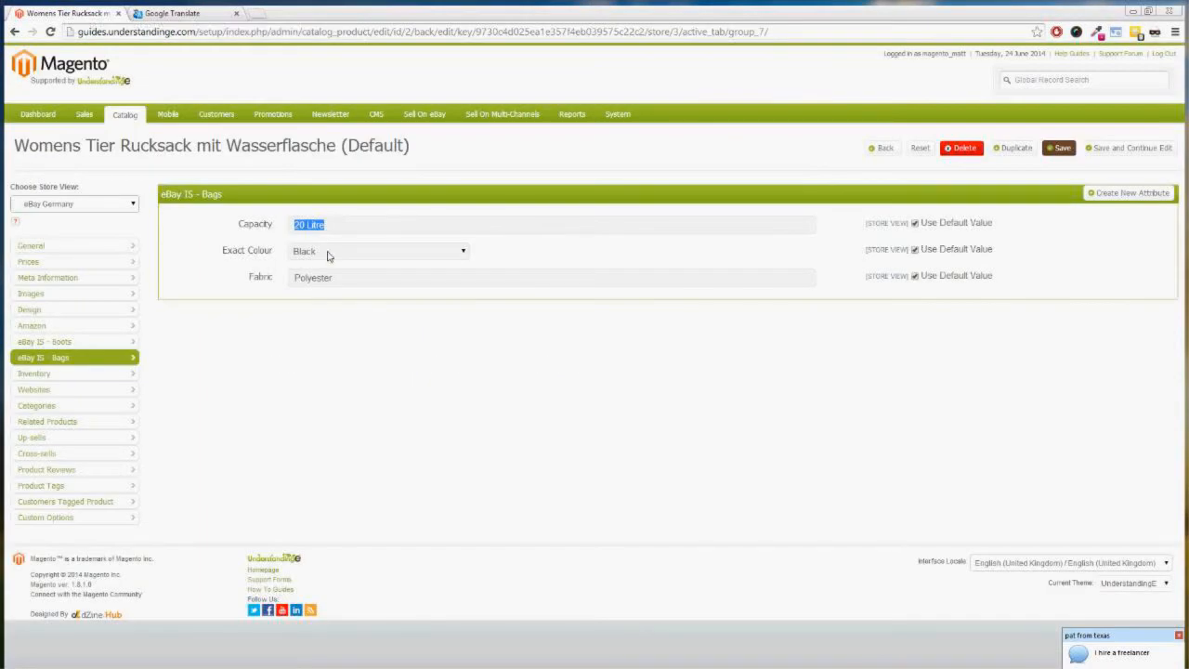
{"action": "left_click", "coordinate": [164, 11]}
{"action": "triple_click", "coordinate": [82, 173]}
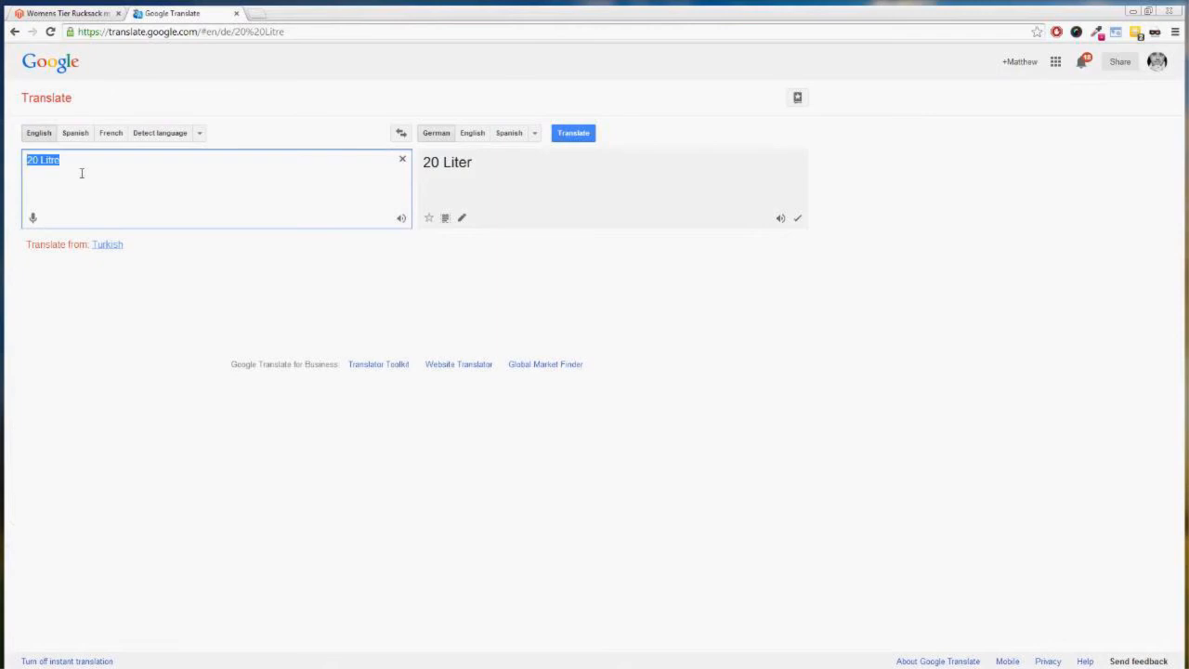
{"action": "type", "text": "Bllack"}
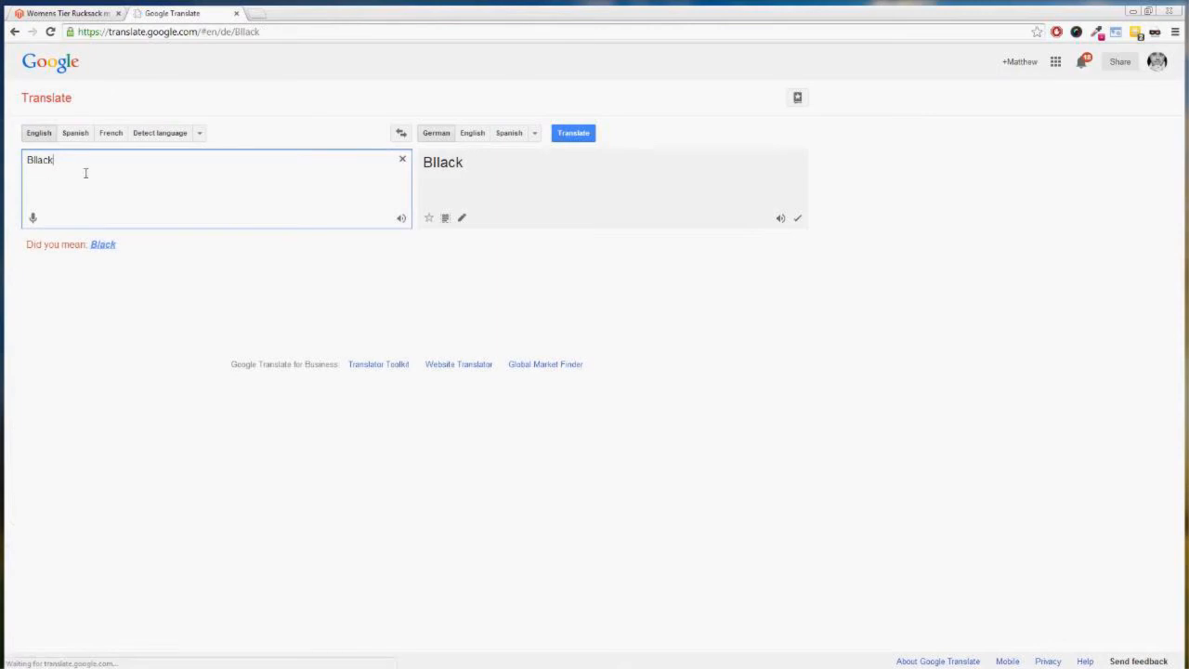
{"action": "left_click", "coordinate": [105, 244]}
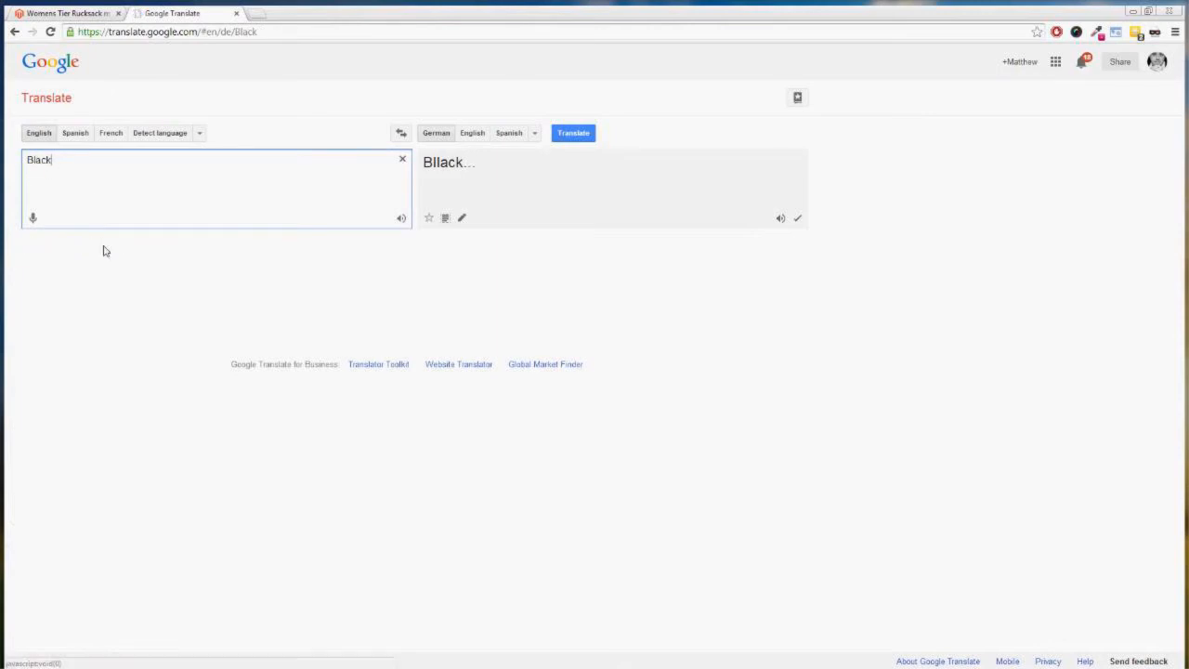
{"action": "left_click_drag", "start_coordinate": [478, 163], "coordinate": [422, 164]}
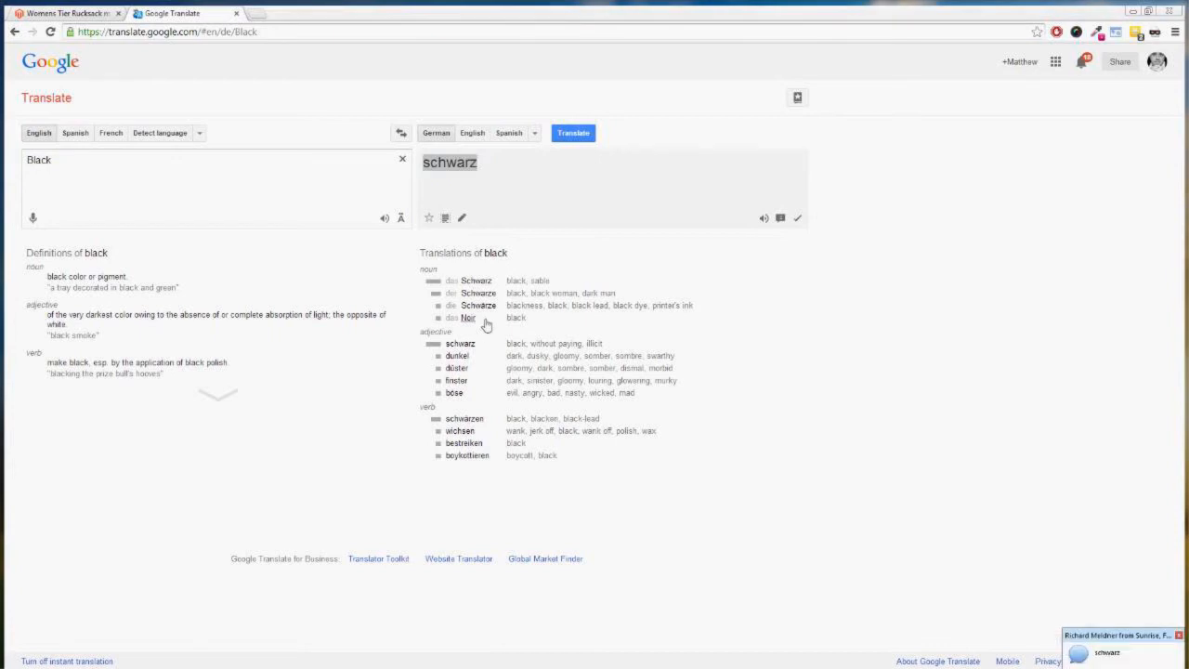
{"action": "left_click", "coordinate": [467, 160]}
Return to the rucksack product in Magento and open the attribute management list in a separate tab
{"action": "left_click", "coordinate": [65, 13]}
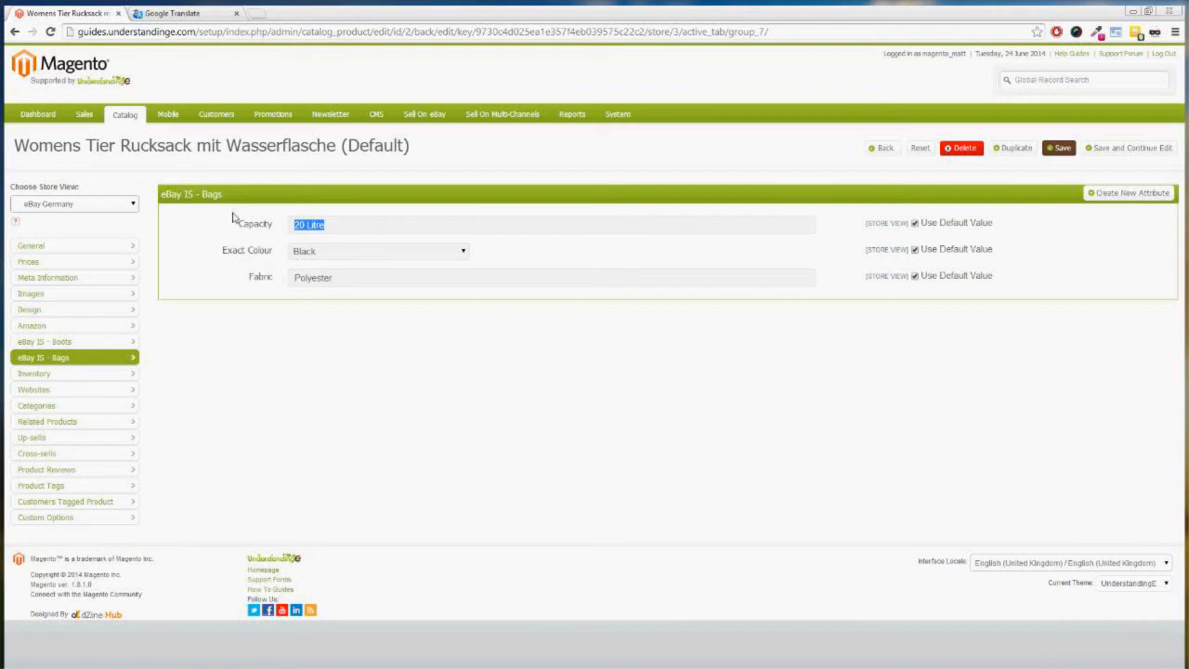
{"action": "mouse_move", "coordinate": [135, 117]}
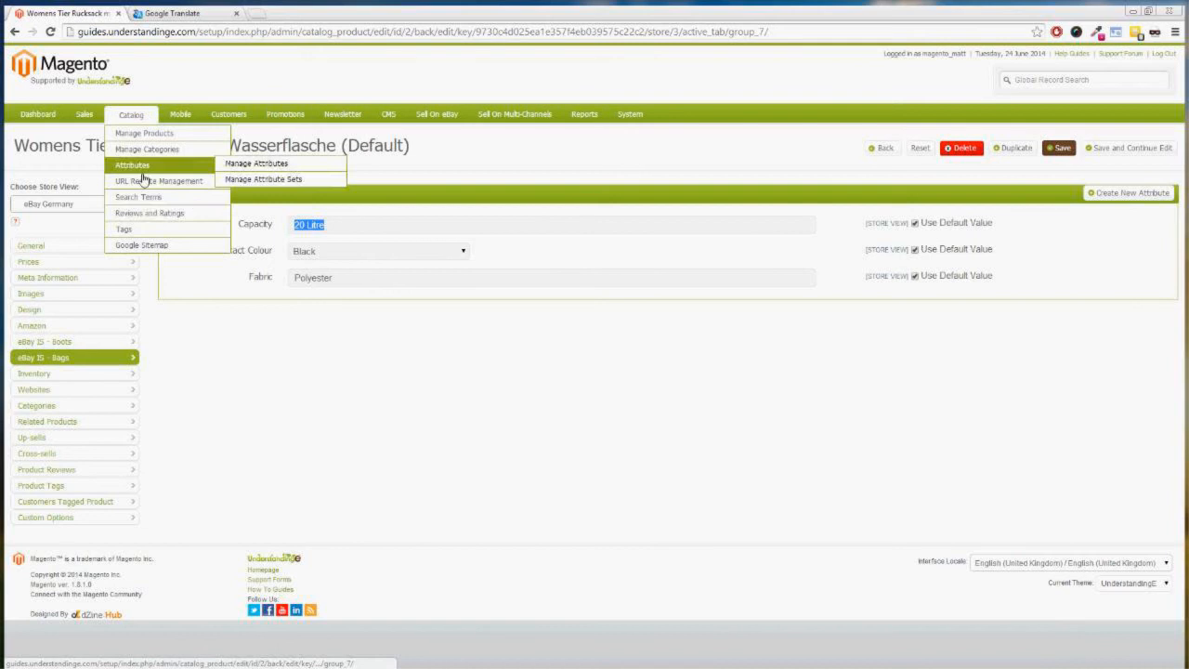
{"action": "mouse_move", "coordinate": [135, 165]}
{"action": "right_click", "coordinate": [283, 177]}
{"action": "left_click", "coordinate": [285, 176]}
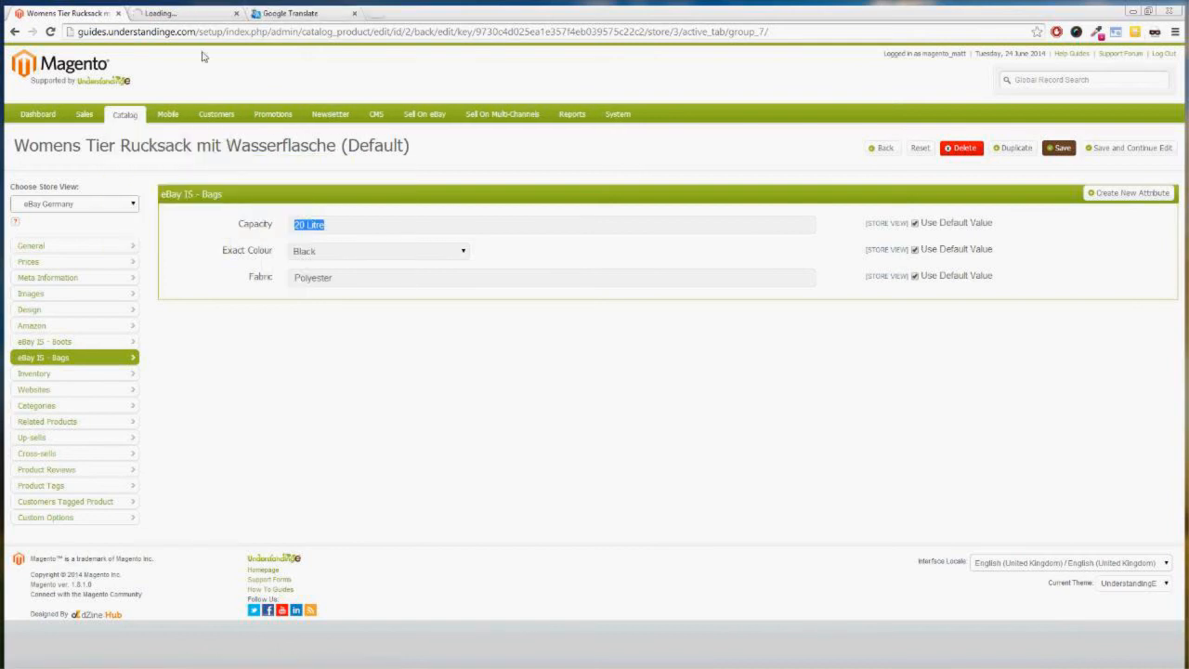
{"action": "key", "text": "ctrl+Tab"}
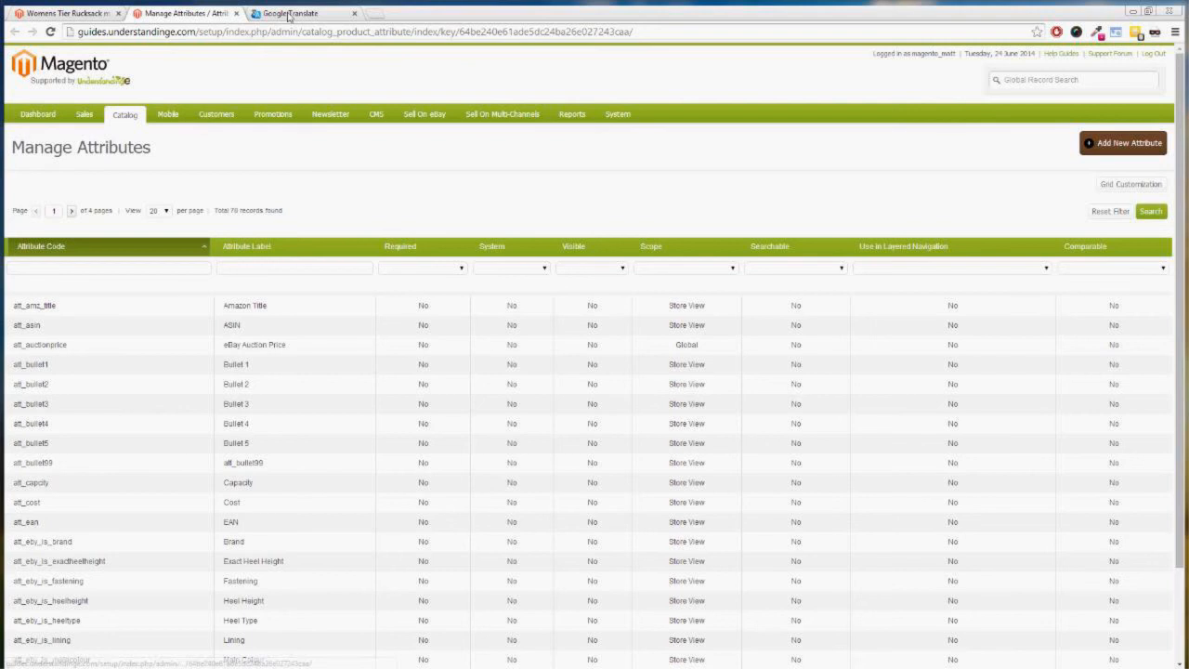
{"action": "mouse_move", "coordinate": [223, 114]}
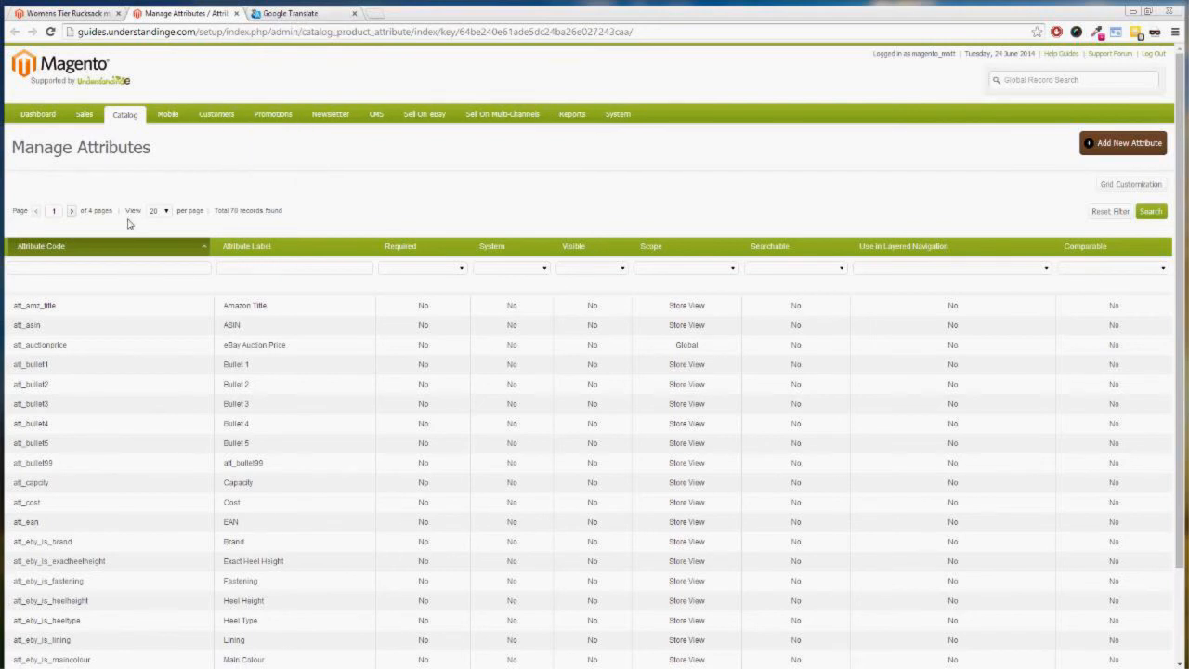
Filter the attributes by the label "exact" and open the label and option settings of the Exact Colour attribute
{"action": "left_click", "coordinate": [252, 270]}
{"action": "type", "text": "exact"}
{"action": "key", "text": "Return"}
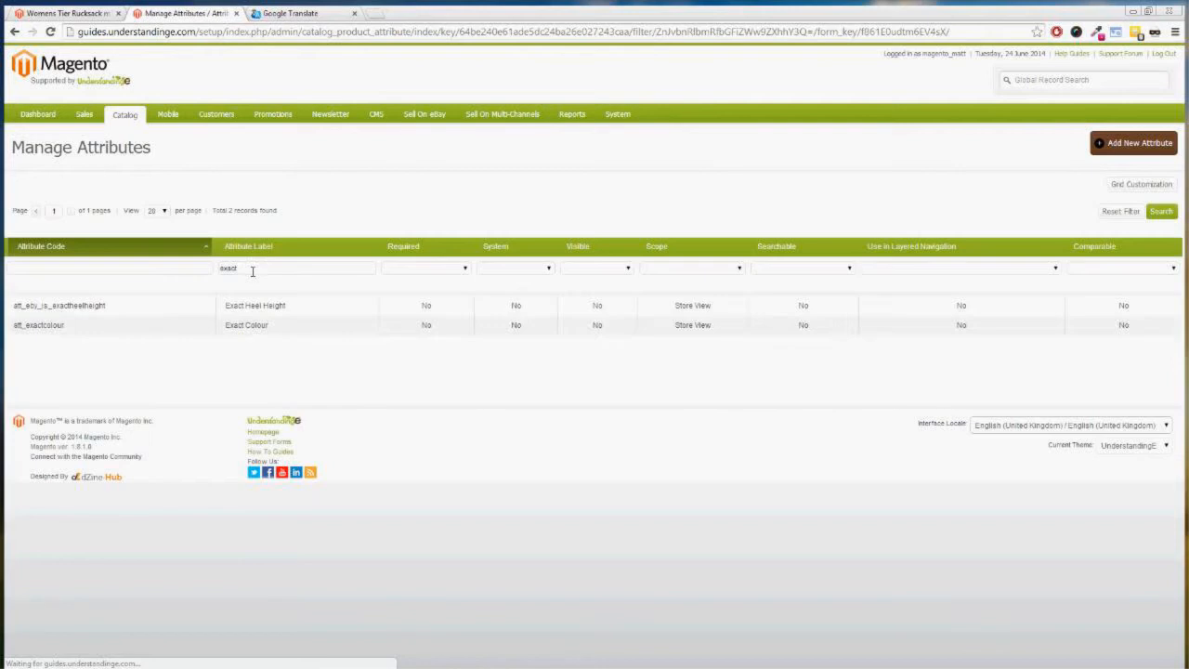
{"action": "left_click", "coordinate": [245, 330]}
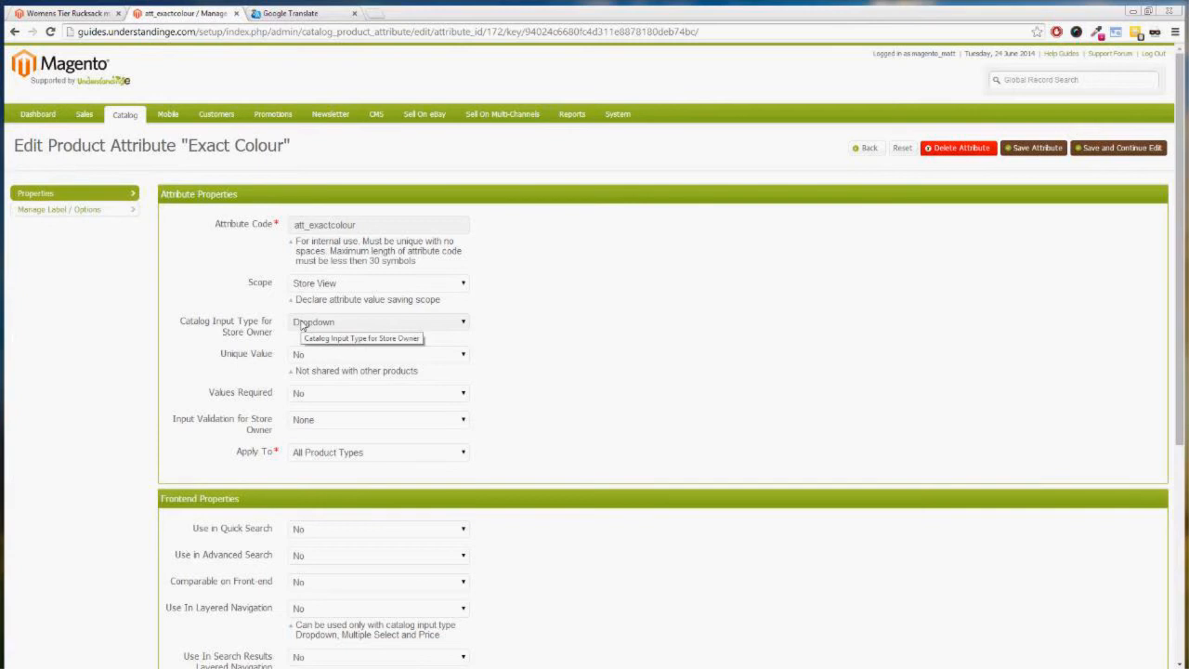
{"action": "left_click", "coordinate": [82, 211]}
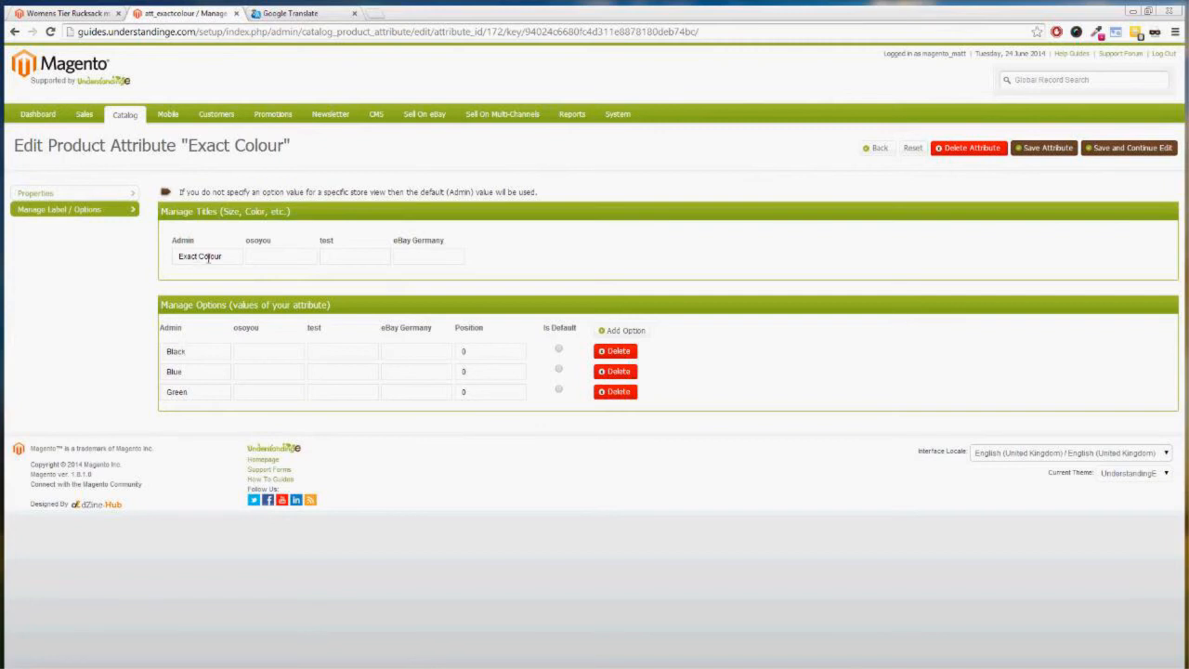
Enter "Schwarz" as the eBay Germany label for the Black option
{"action": "left_click_drag", "start_coordinate": [223, 257], "coordinate": [181, 261]}
{"action": "double_click", "coordinate": [186, 352]}
{"action": "left_click", "coordinate": [168, 372]}
{"action": "double_click", "coordinate": [170, 372]}
{"action": "double_click", "coordinate": [186, 392]}
{"action": "left_click", "coordinate": [384, 353]}
{"action": "type", "text": "schwarz"}
{"action": "left_click_drag", "start_coordinate": [398, 362], "coordinate": [393, 361]}
{"action": "type", "text": "S"}
Translate "blue" into German in Google Translate and copy the translated word
{"action": "double_click", "coordinate": [174, 372]}
{"action": "key", "text": "ctrl+Tab"}
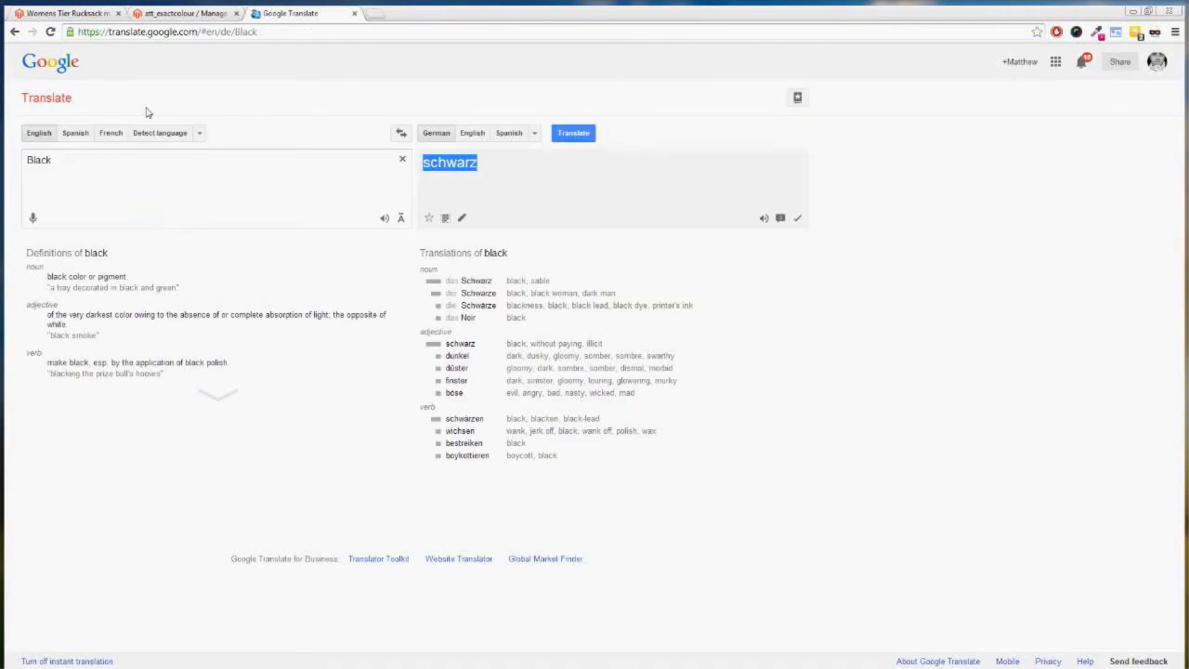
{"action": "left_click", "coordinate": [206, 202]}
{"action": "left_click", "coordinate": [54, 167]}
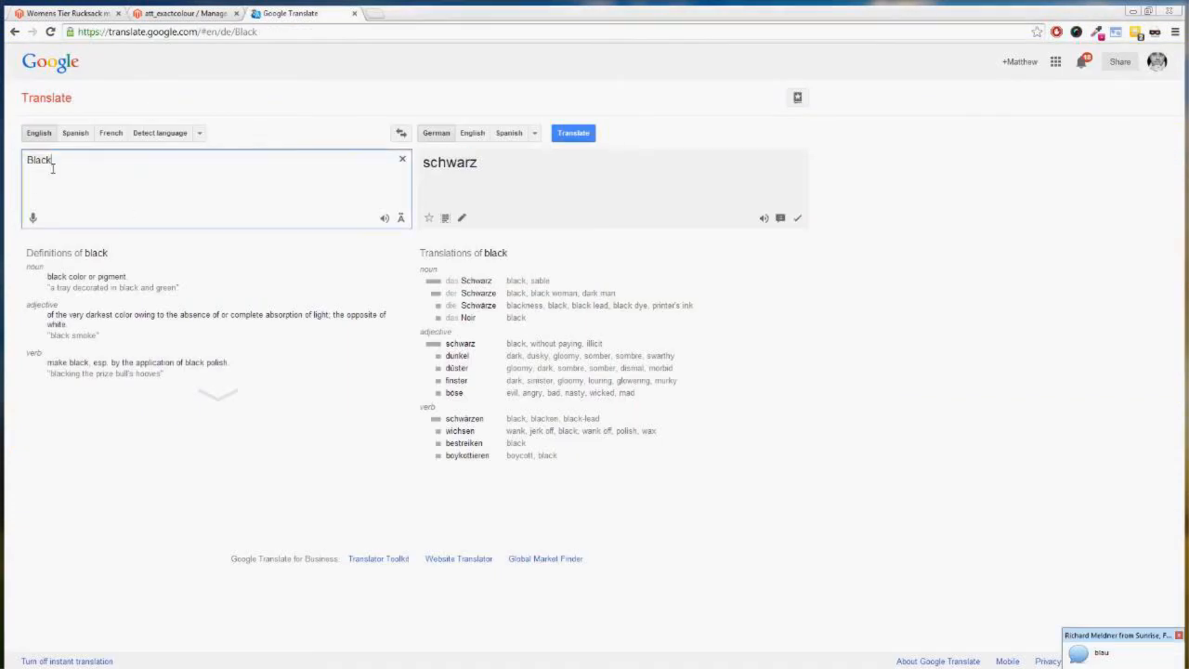
{"action": "left_click", "coordinate": [129, 213]}
{"action": "left_click", "coordinate": [71, 172]}
{"action": "type", "text": "blue"}
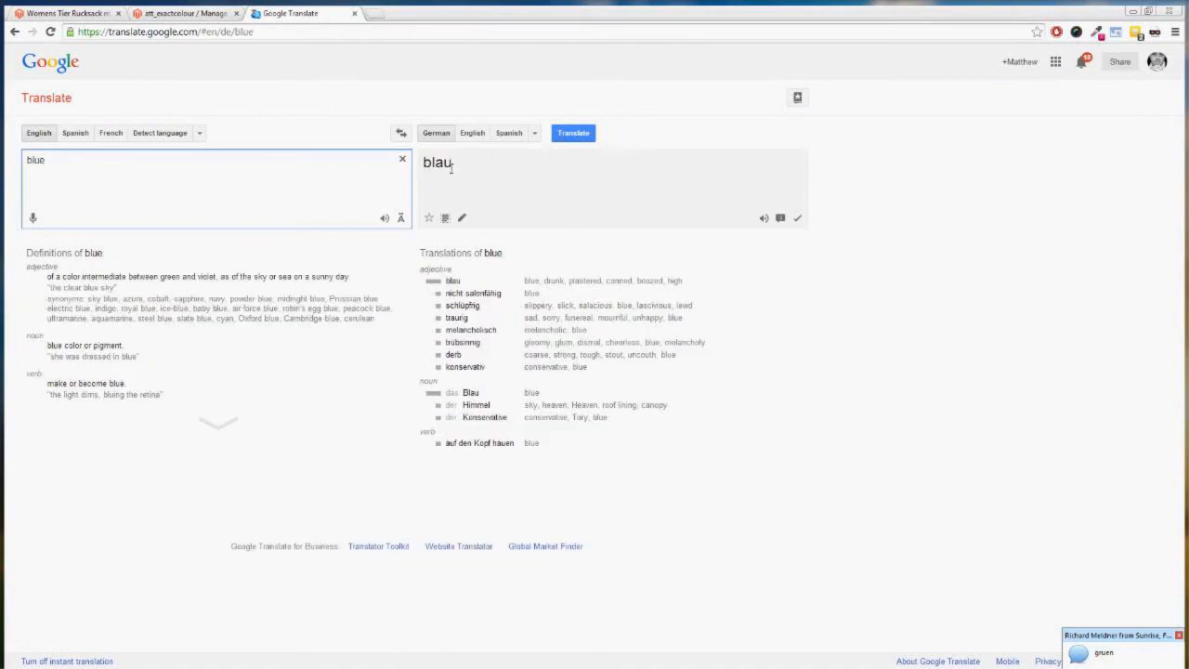
{"action": "double_click", "coordinate": [452, 165]}
{"action": "key", "text": "ctrl+c"}
Back in Magento, enter "Blau" as the eBay Germany label for the Blue option
{"action": "left_click", "coordinate": [168, 11]}
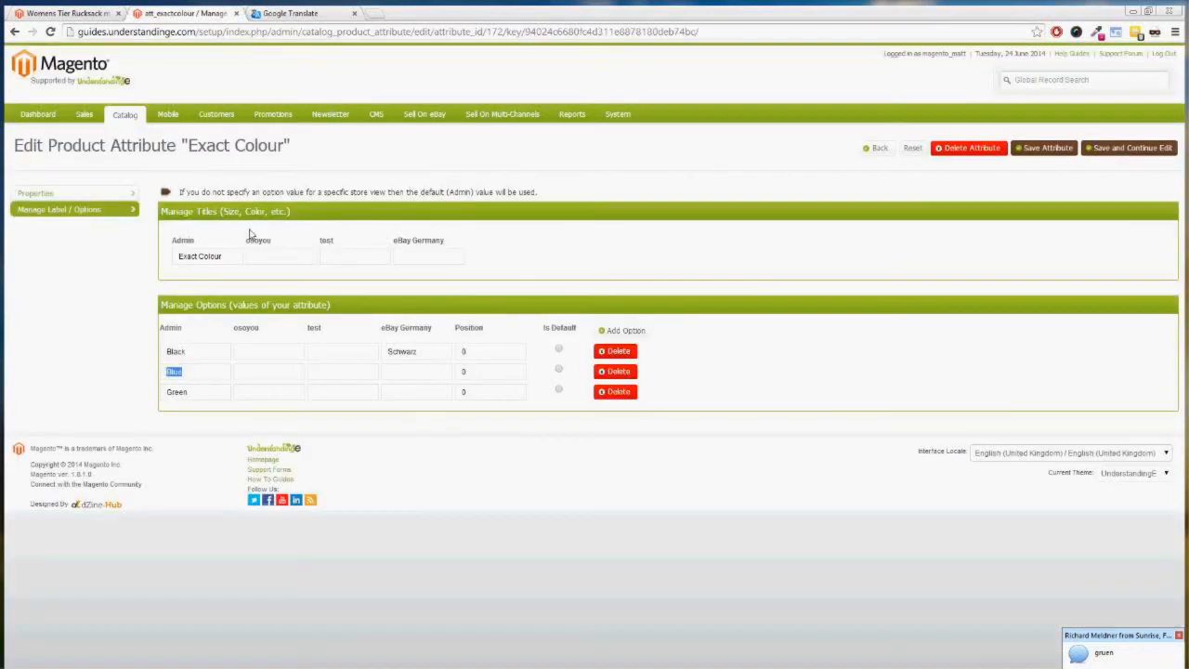
{"action": "left_click", "coordinate": [402, 373]}
{"action": "key", "text": "ctrl+v"}
{"action": "key", "text": "BackSpace"}
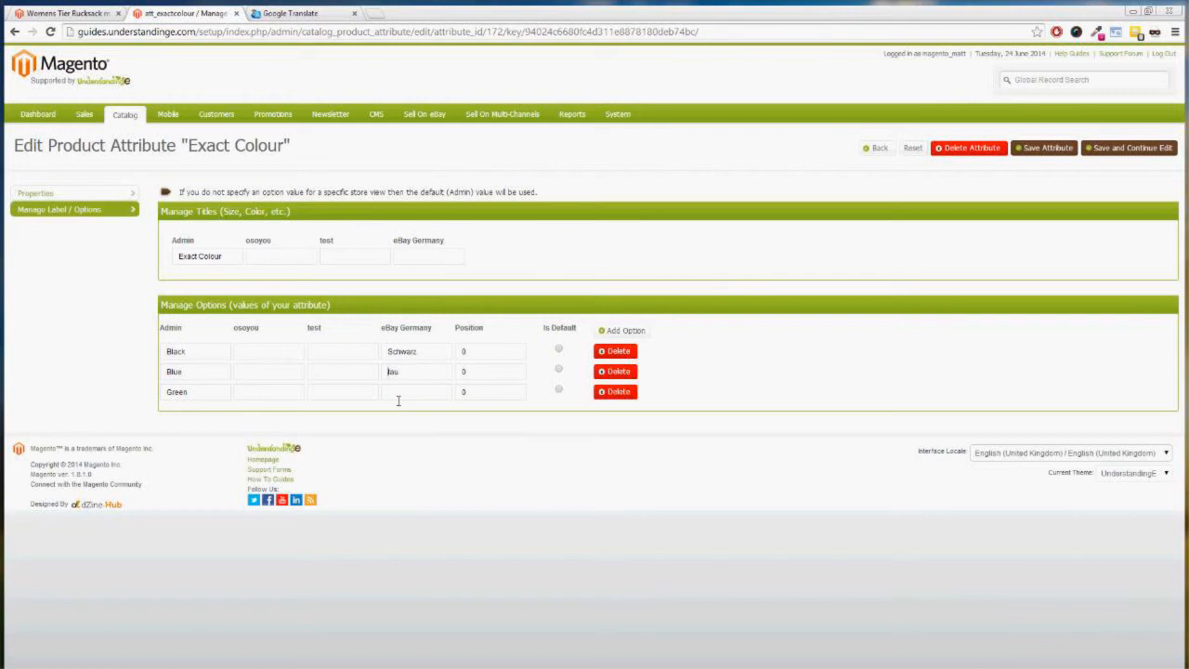
{"action": "type", "text": "B"}
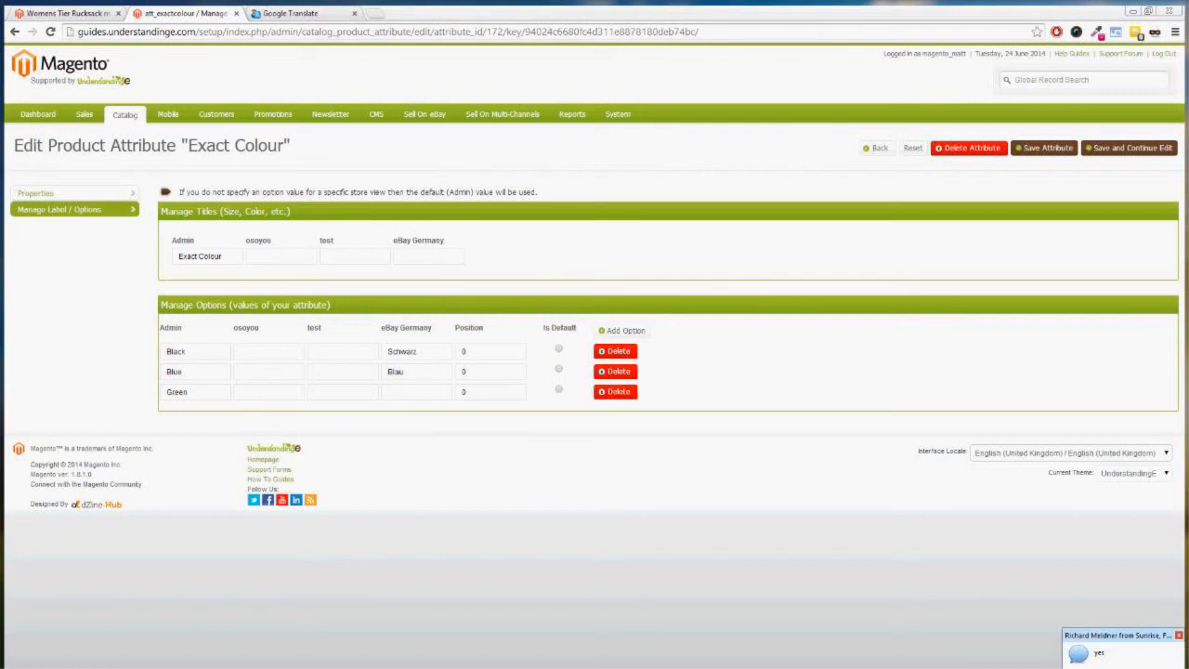
Enter "Gruen" as the eBay Germany label for the Green option
{"action": "left_click", "coordinate": [401, 391]}
{"action": "type", "text": "gruen"}
{"action": "key", "text": "Home"}
{"action": "key", "text": "Delete"}
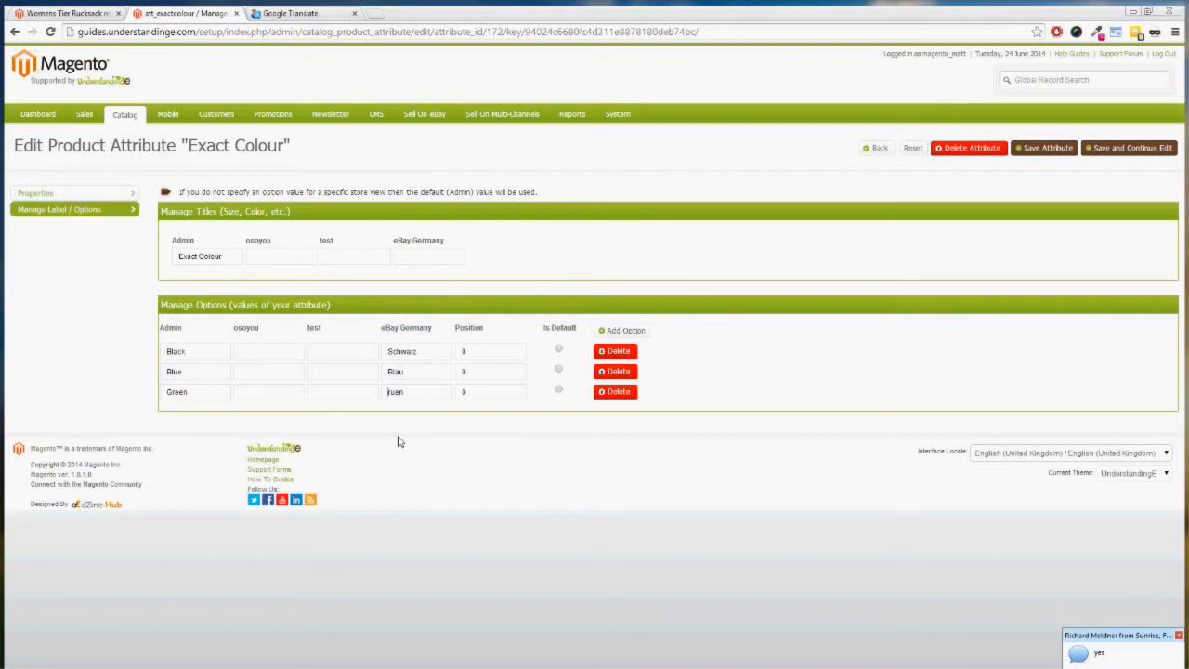
{"action": "type", "text": "G"}
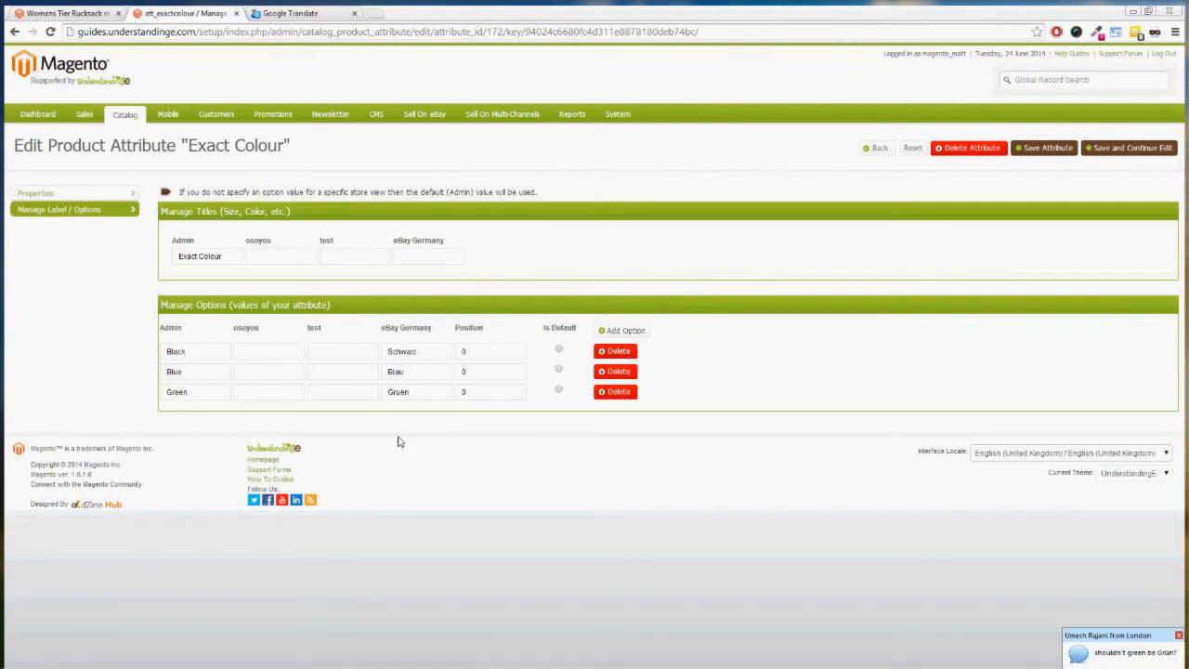
Check the Black option's labels across the store views and save the Exact Colour attribute
{"action": "left_click", "coordinate": [261, 359]}
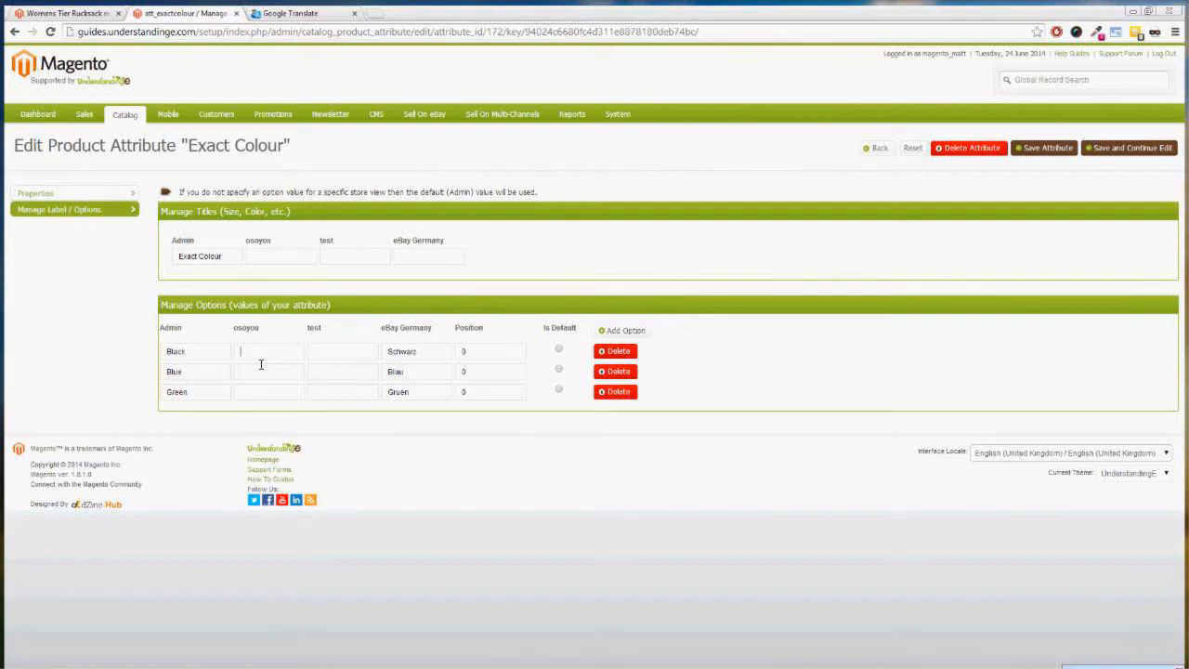
{"action": "left_click", "coordinate": [341, 358]}
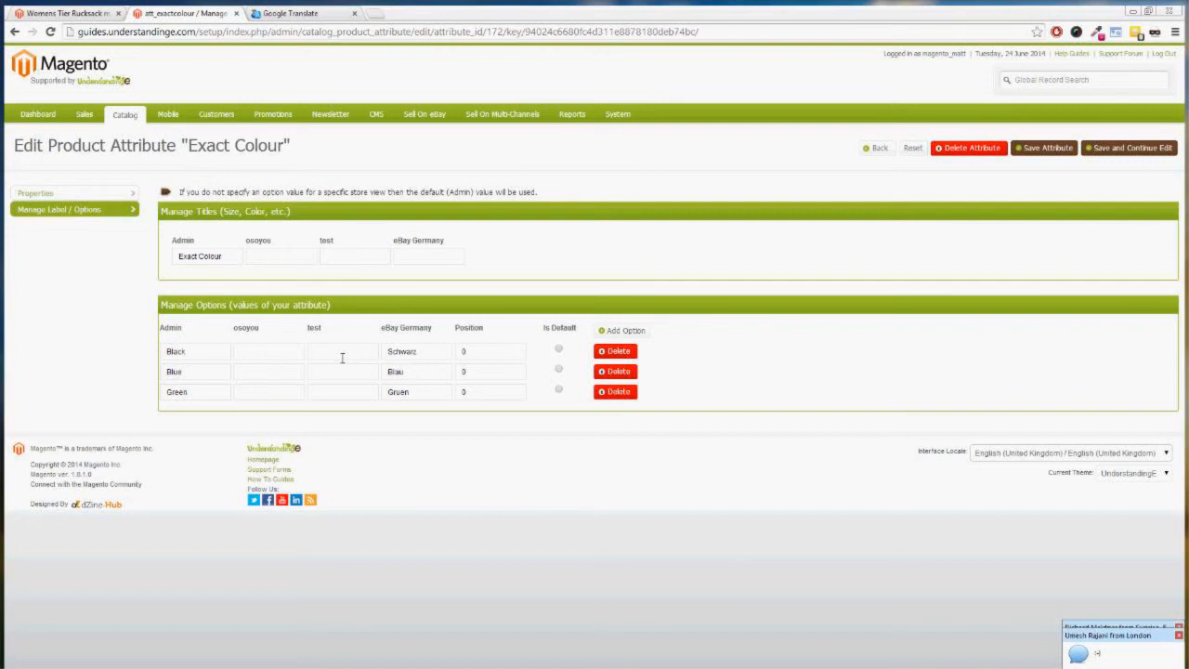
{"action": "double_click", "coordinate": [173, 353]}
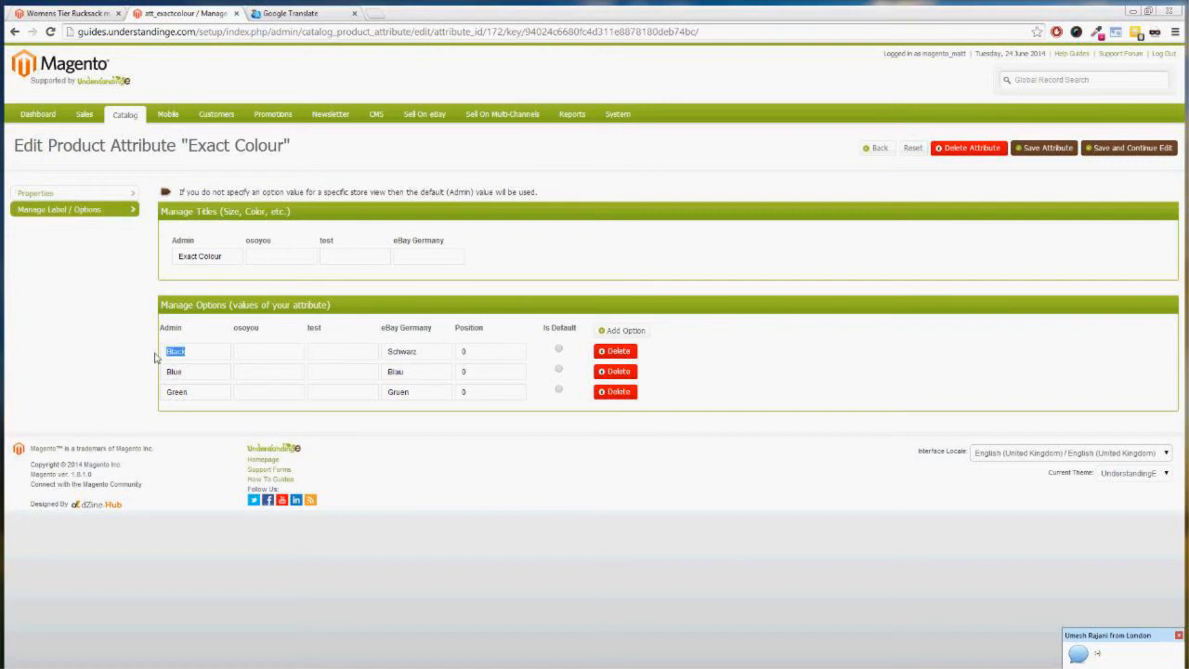
{"action": "double_click", "coordinate": [427, 355]}
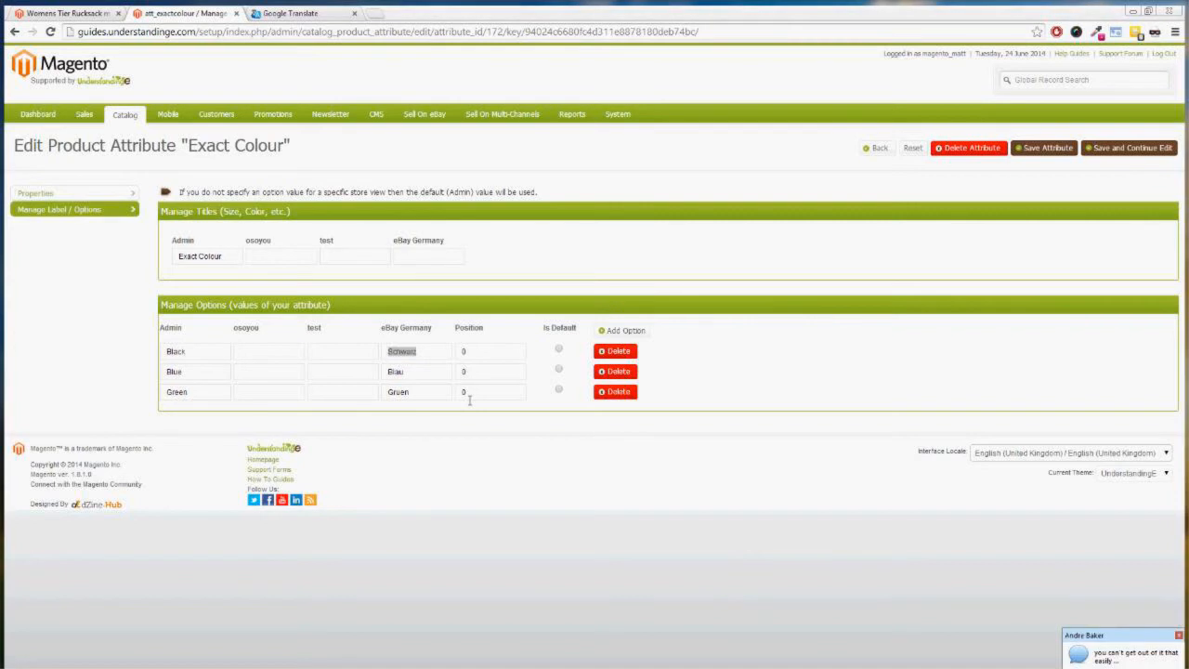
{"action": "left_click", "coordinate": [1059, 157]}
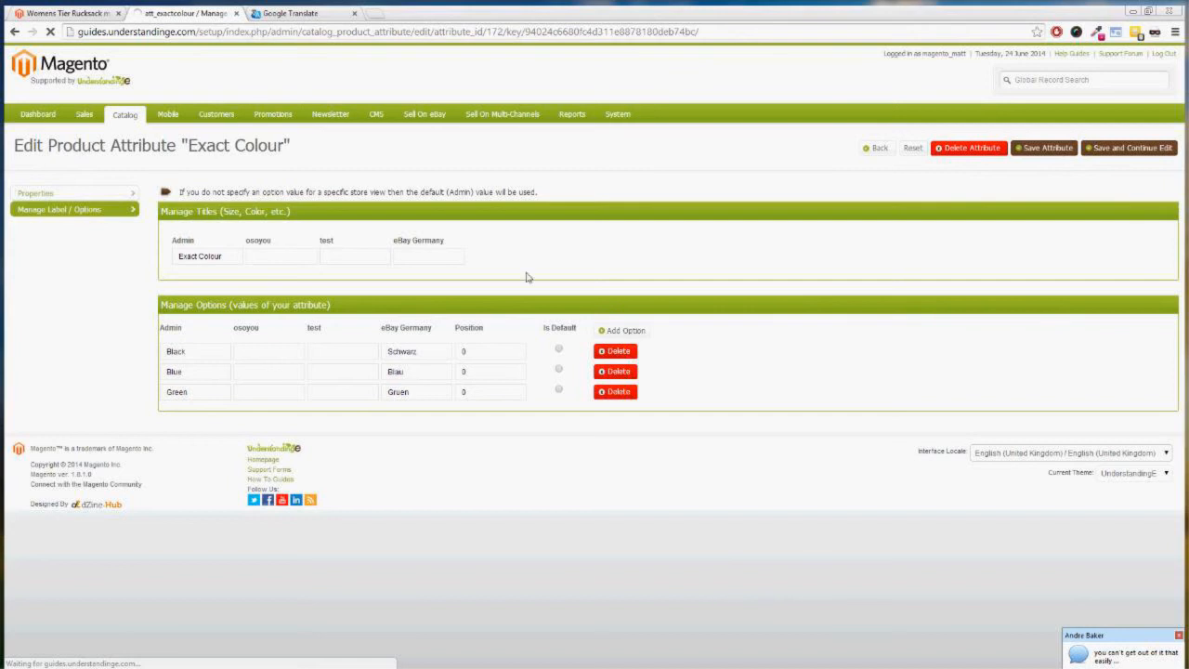
Return to the rucksack product, open its General attributes and select the Price value
{"action": "left_click", "coordinate": [64, 14]}
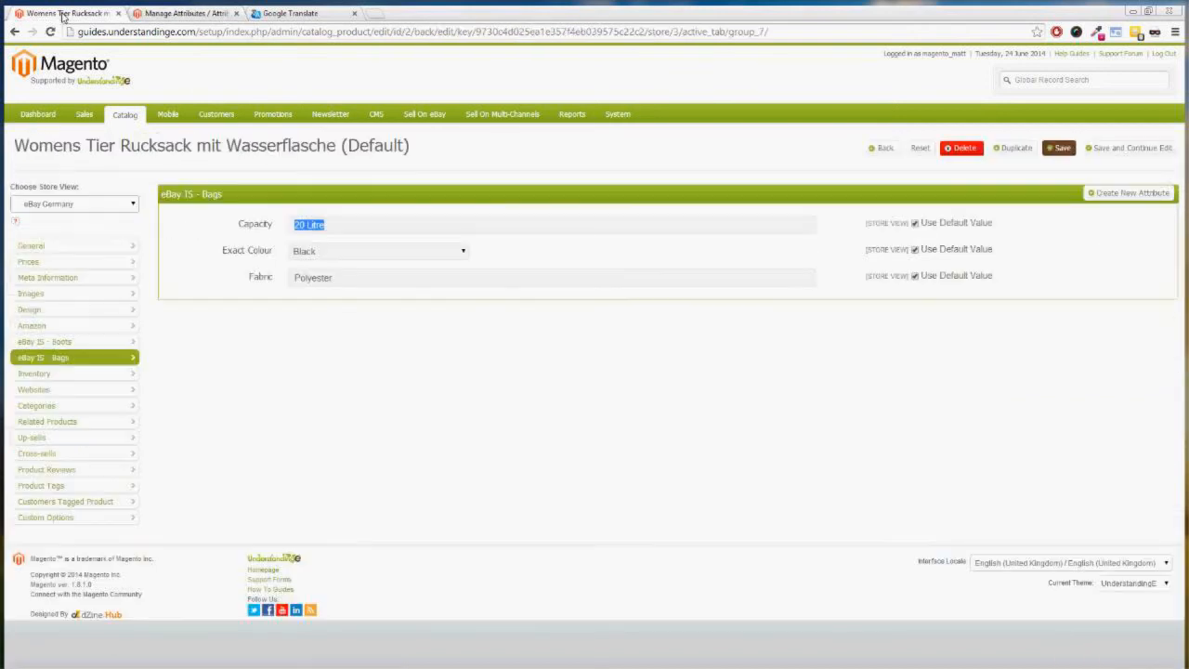
{"action": "left_click", "coordinate": [35, 250]}
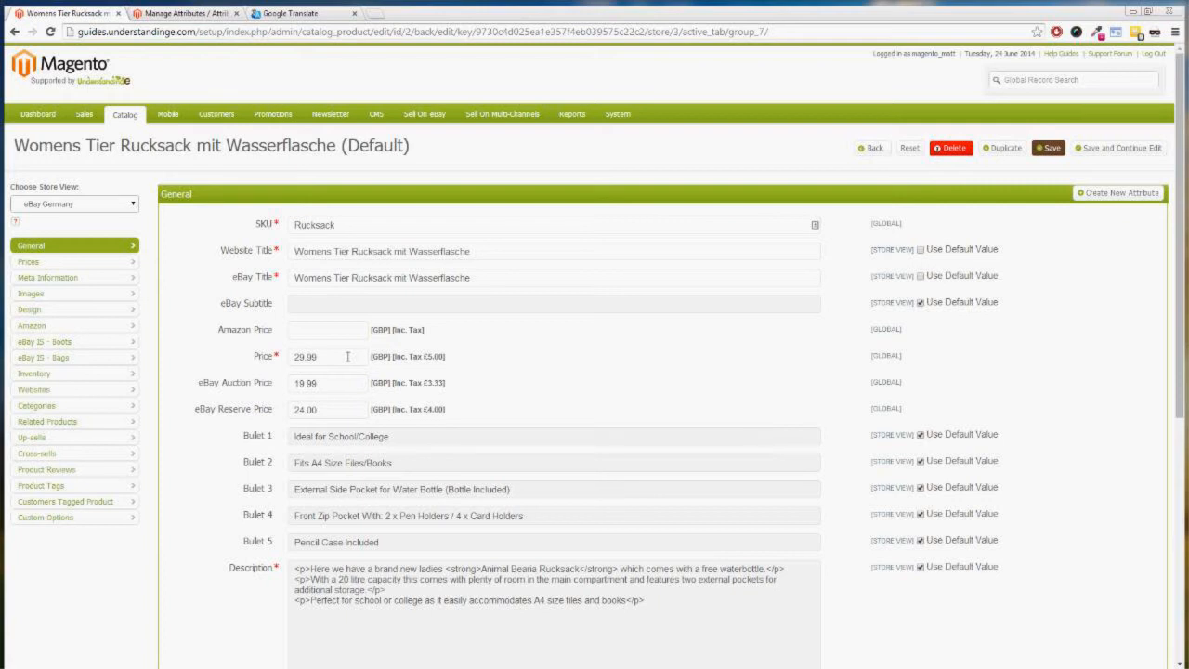
{"action": "left_click_drag", "start_coordinate": [332, 357], "coordinate": [249, 360]}
{"action": "left_click", "coordinate": [375, 14]}
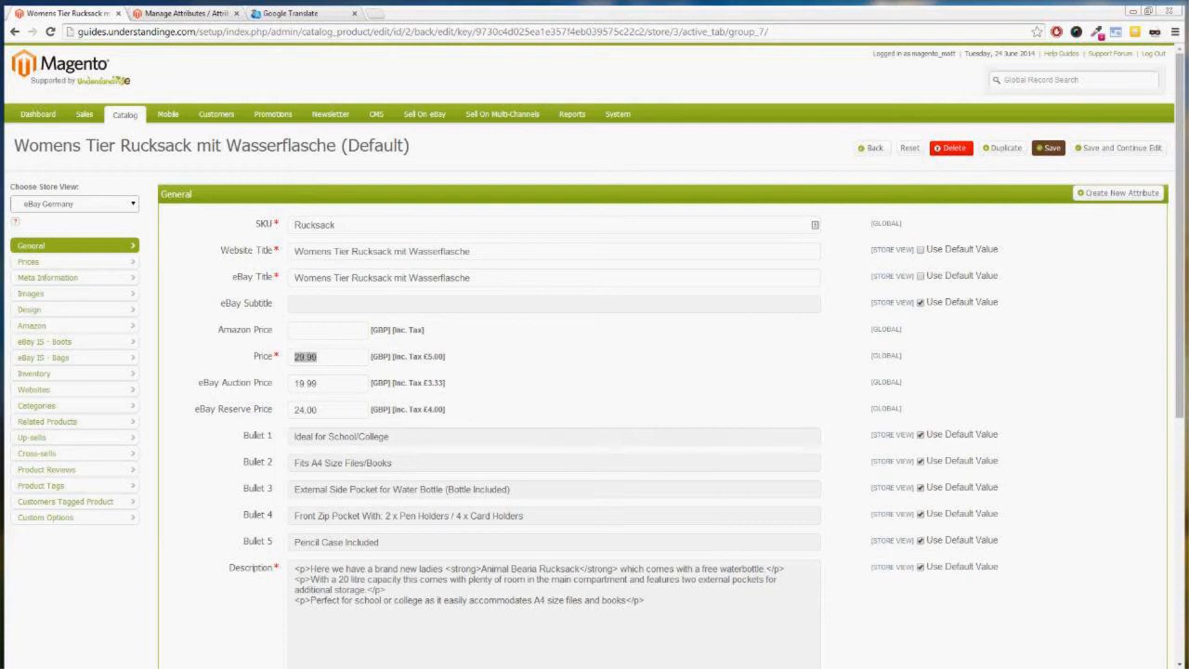
{"action": "left_click_drag", "start_coordinate": [1187, 42], "coordinate": [523, 21]}
{"action": "left_click", "coordinate": [295, 298]}
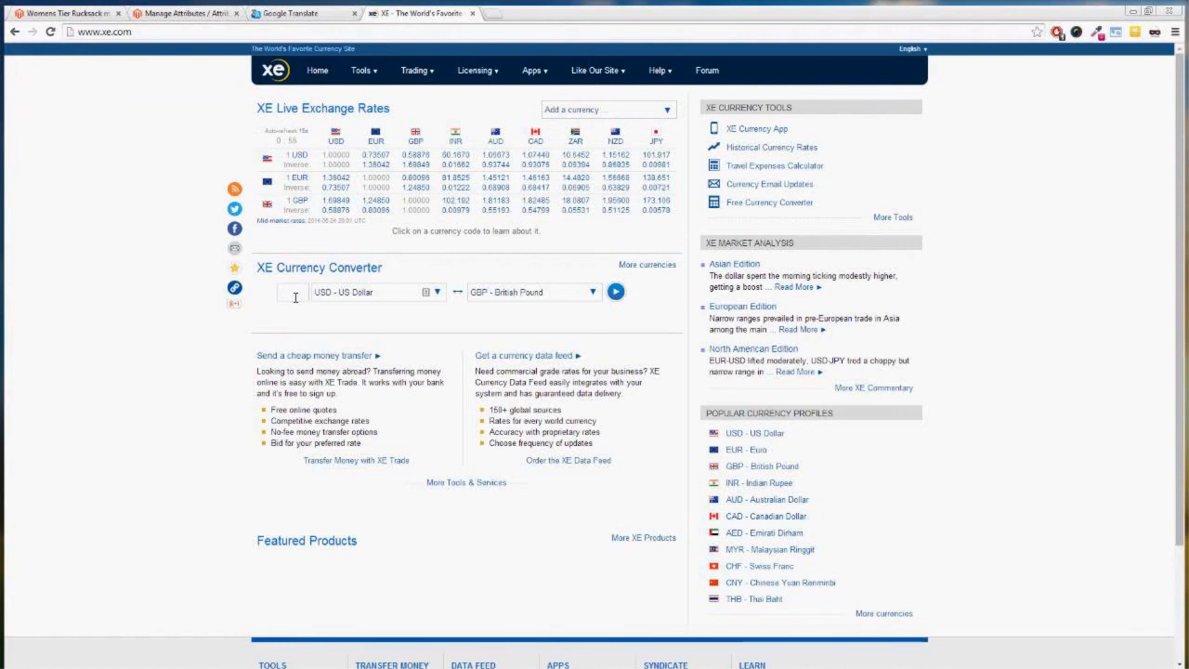
{"action": "type", "text": "29.99"}
{"action": "left_click", "coordinate": [381, 295]}
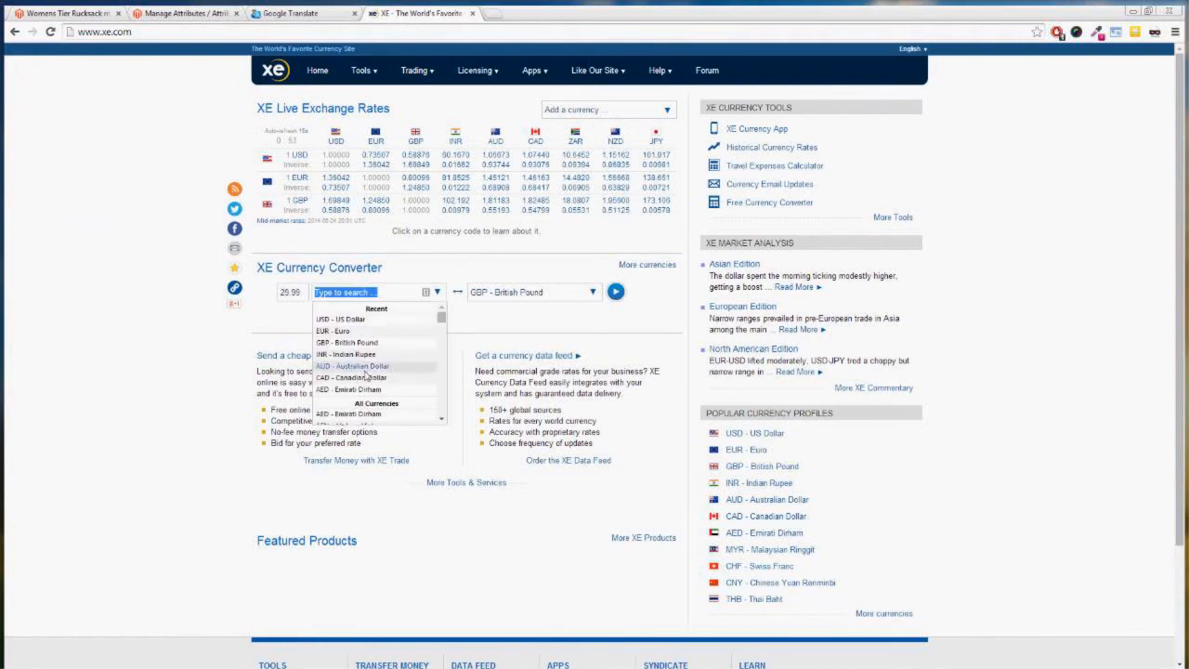
{"action": "left_click", "coordinate": [347, 342]}
{"action": "left_click", "coordinate": [526, 298]}
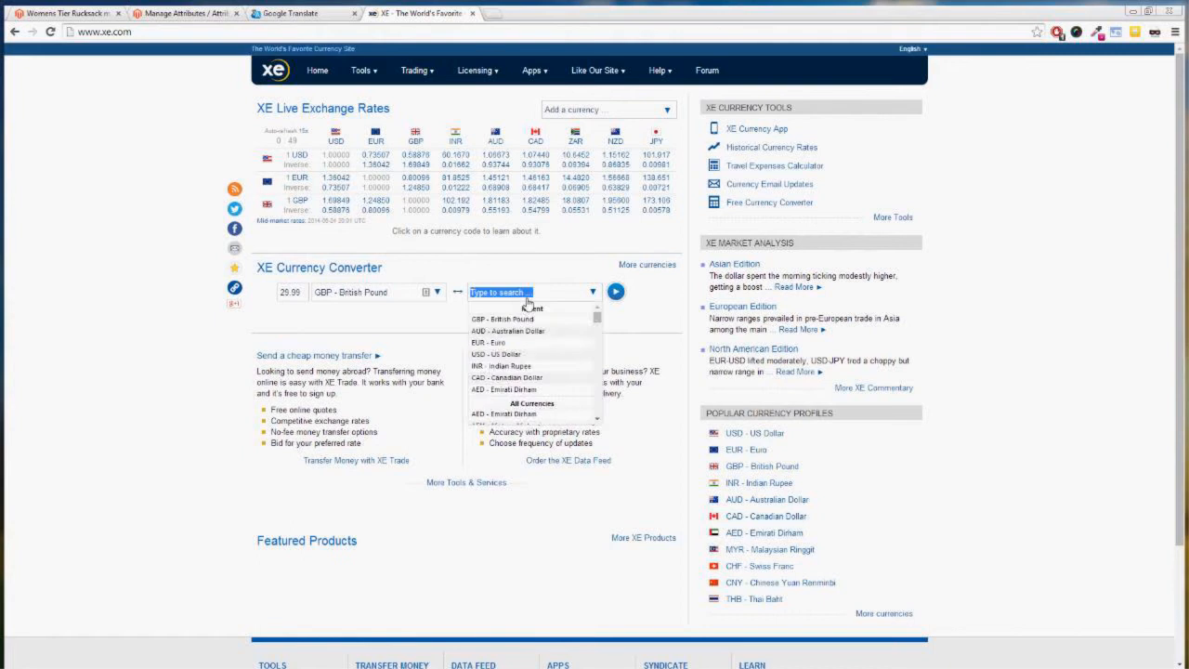
{"action": "left_click", "coordinate": [497, 343]}
{"action": "left_click", "coordinate": [616, 291]}
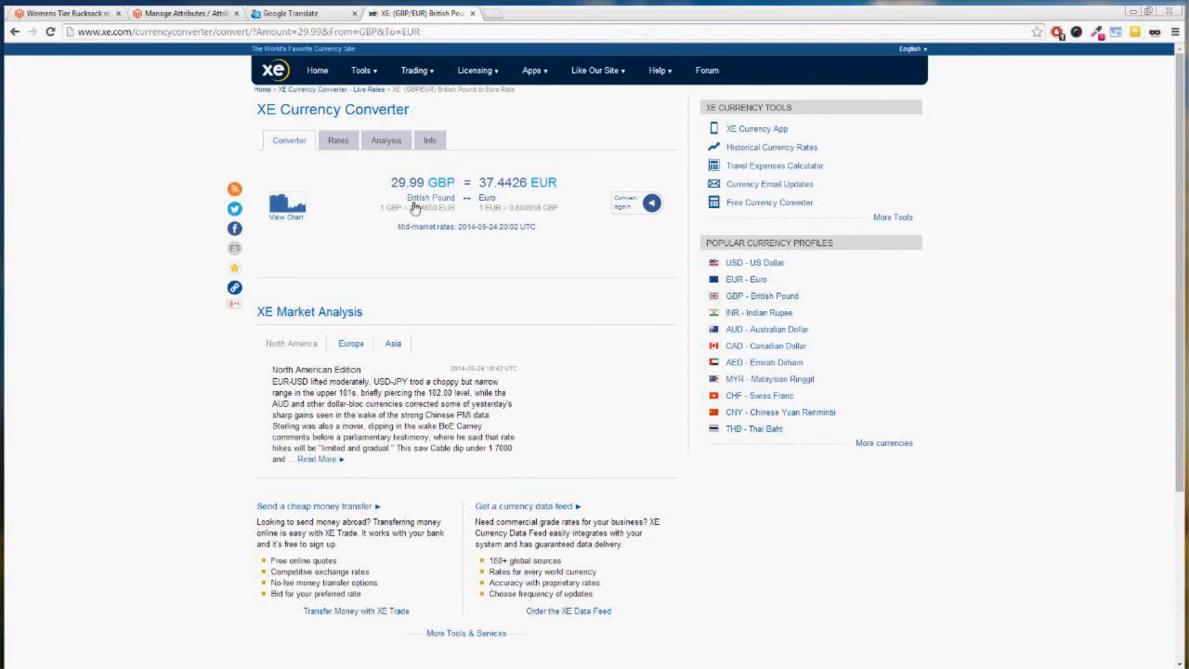
Switch from the currency converter back to the rucksack product's General attributes in Magento
{"action": "mouse_move", "coordinate": [364, 82]}
{"action": "left_click", "coordinate": [216, 13]}
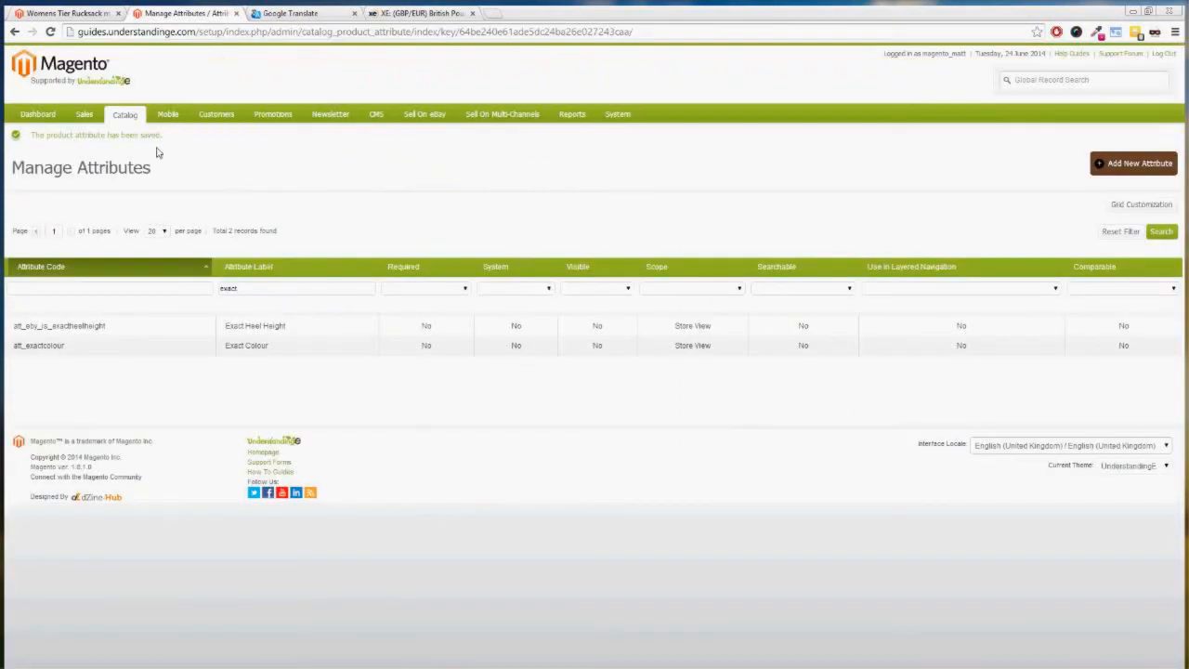
{"action": "left_click", "coordinate": [58, 14]}
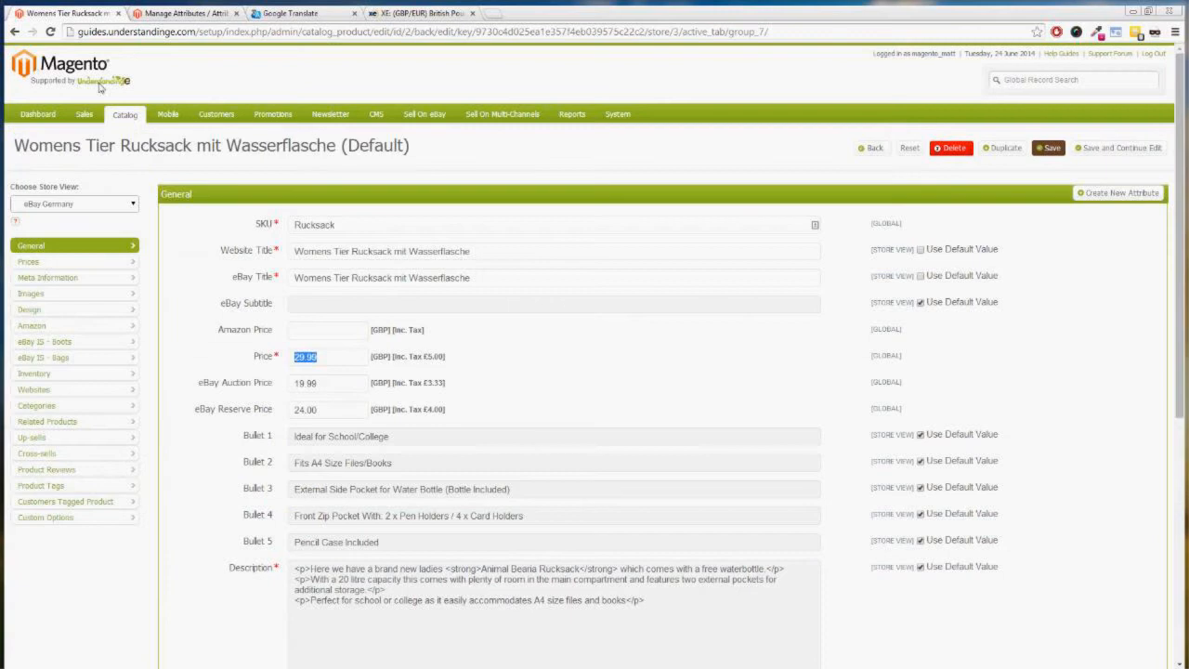
Leave the rucksack for the product list, and start a new product attribute with the code att_price_de
{"action": "mouse_move", "coordinate": [131, 114]}
{"action": "left_click", "coordinate": [133, 140]}
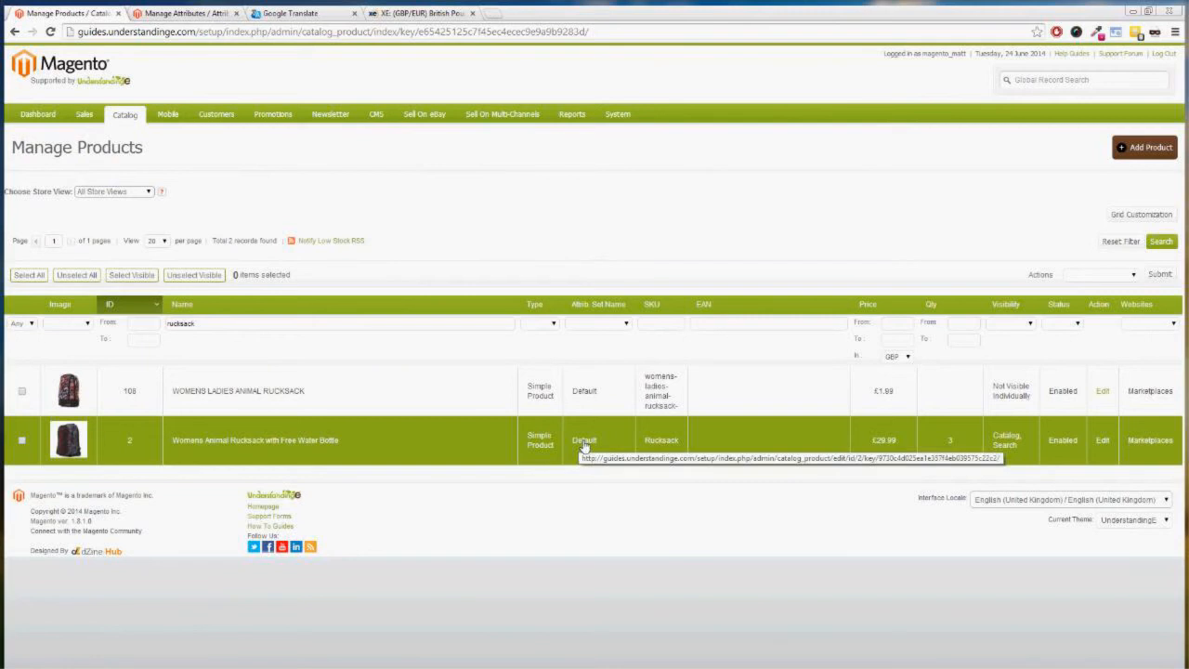
{"action": "left_click", "coordinate": [207, 12]}
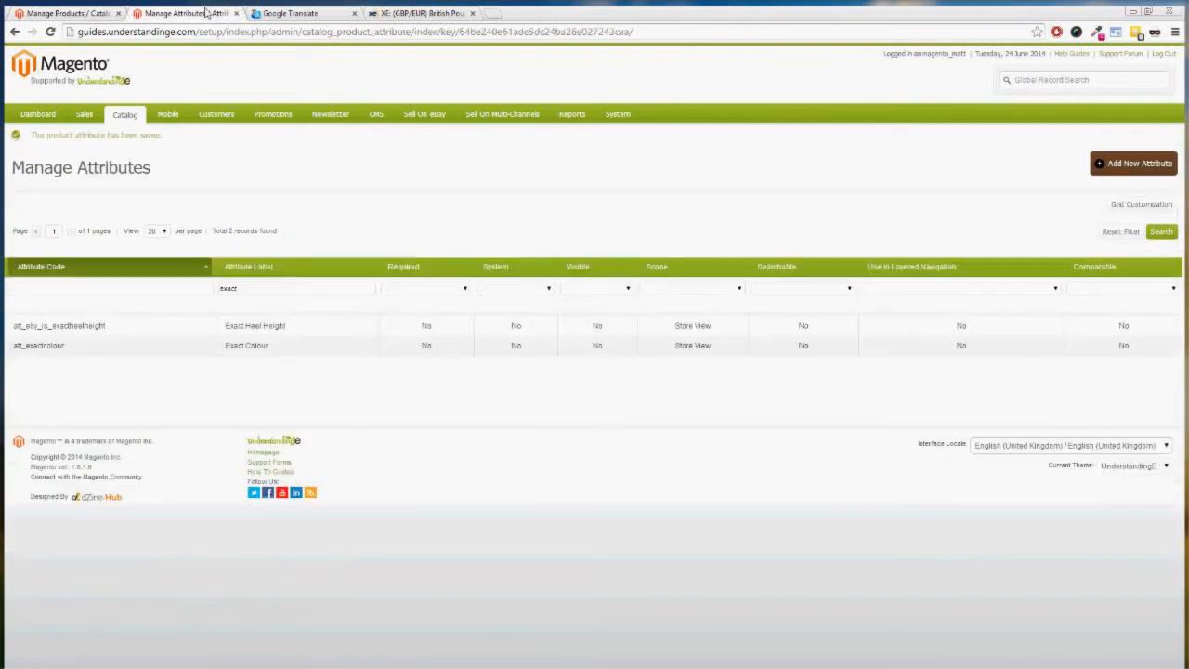
{"action": "left_click", "coordinate": [1104, 164]}
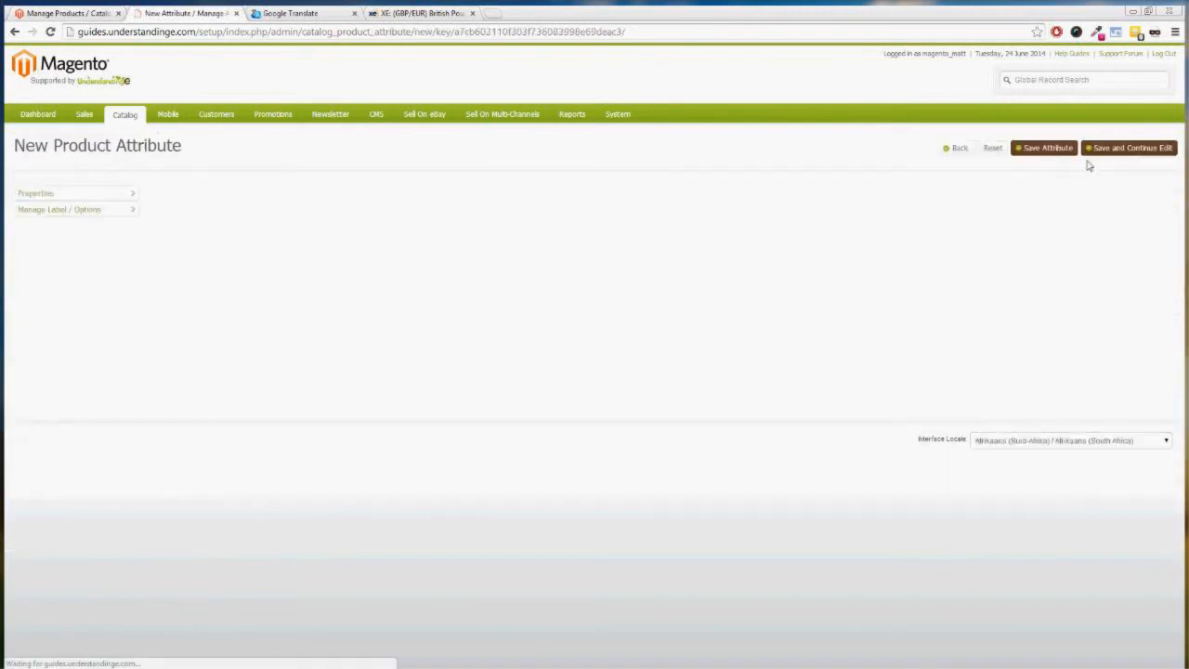
{"action": "left_click", "coordinate": [312, 228]}
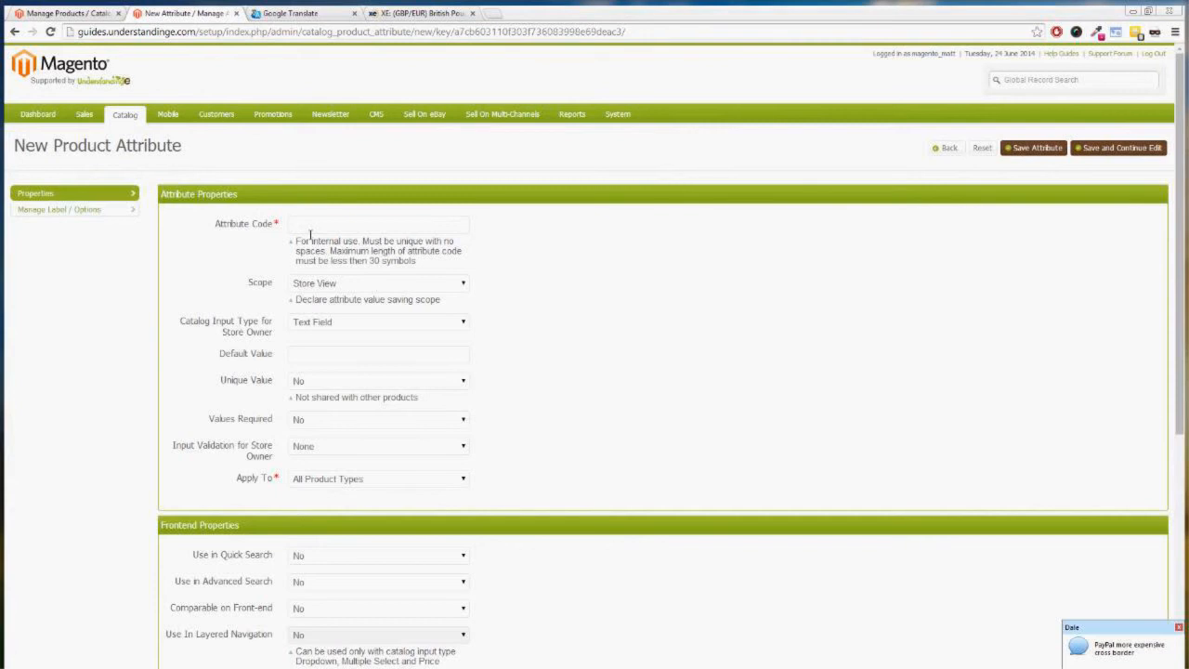
{"action": "type", "text": "at"}
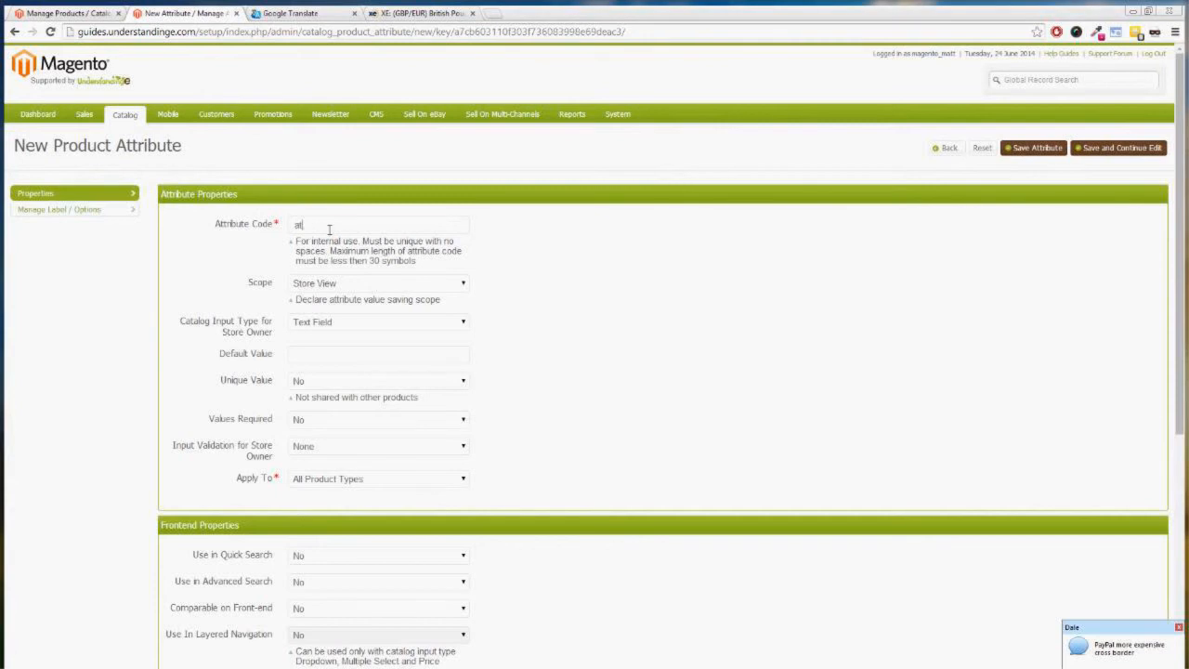
{"action": "type", "text": "t_price_de"}
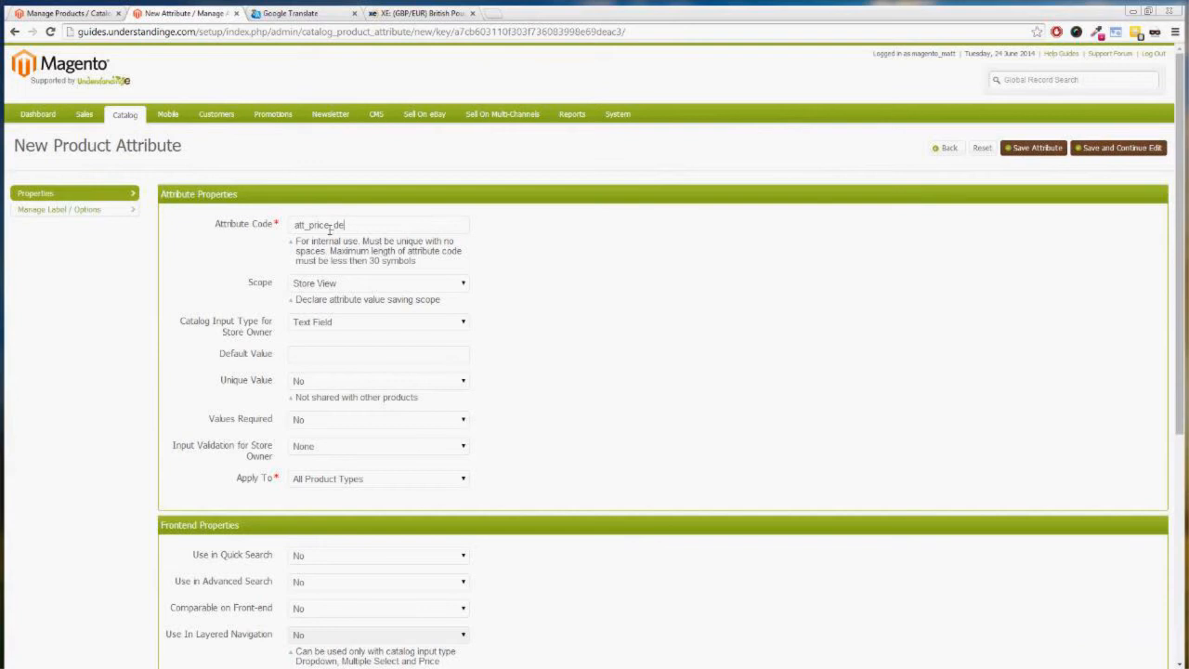
Try eur in place of de as the ending of the new attribute's code
{"action": "left_click_drag", "start_coordinate": [372, 232], "coordinate": [274, 231]}
{"action": "left_click", "coordinate": [357, 231]}
{"action": "left_click_drag", "start_coordinate": [357, 231], "coordinate": [341, 229]}
{"action": "type", "text": "eur"}
{"action": "key", "text": "BackSpace"}
{"action": "left_click_drag", "start_coordinate": [345, 228], "coordinate": [279, 215]}
Check the new attribute's scope choices and set its catalog input type for store owner to Price
{"action": "left_click", "coordinate": [322, 285]}
{"action": "left_click", "coordinate": [307, 296]}
{"action": "left_click", "coordinate": [307, 323]}
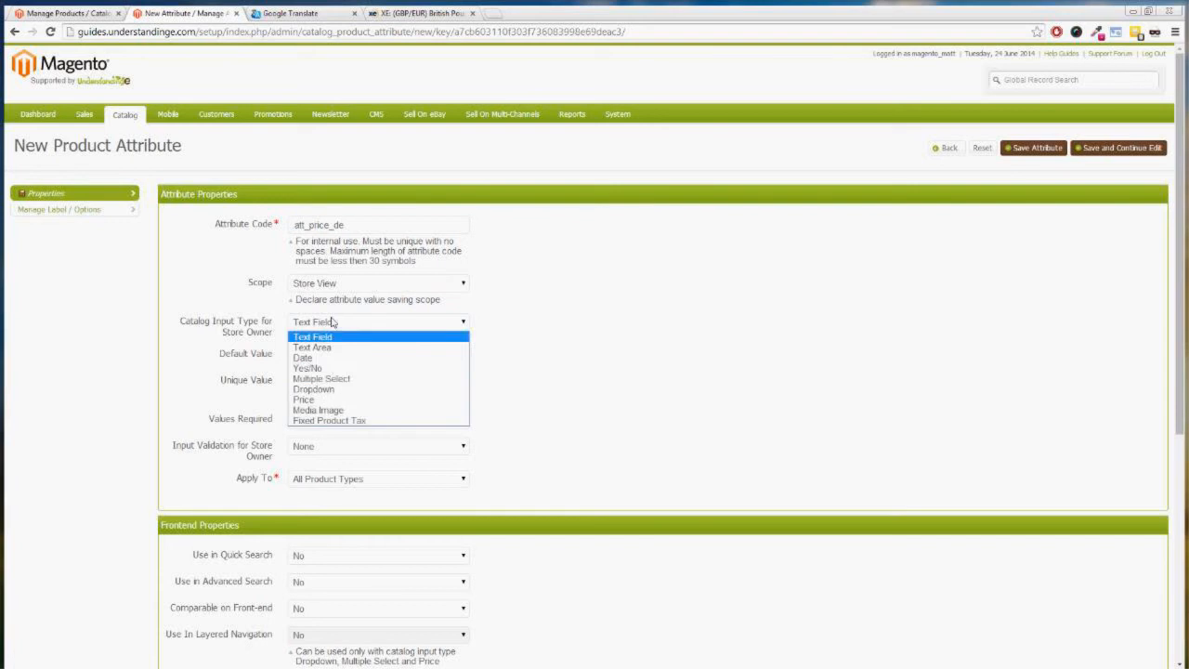
{"action": "left_click", "coordinate": [306, 399]}
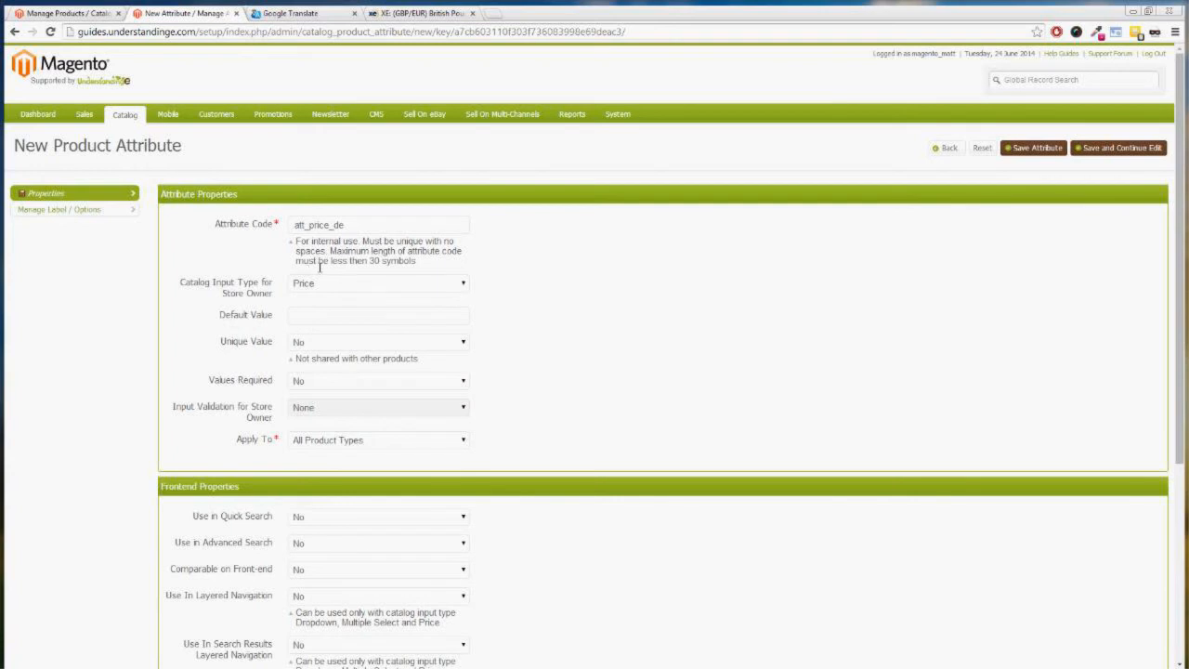
Open the Womens Animal Rucksack with Free Water Bottle product in the osoyou store view, confirming the site switch
{"action": "left_click", "coordinate": [88, 13]}
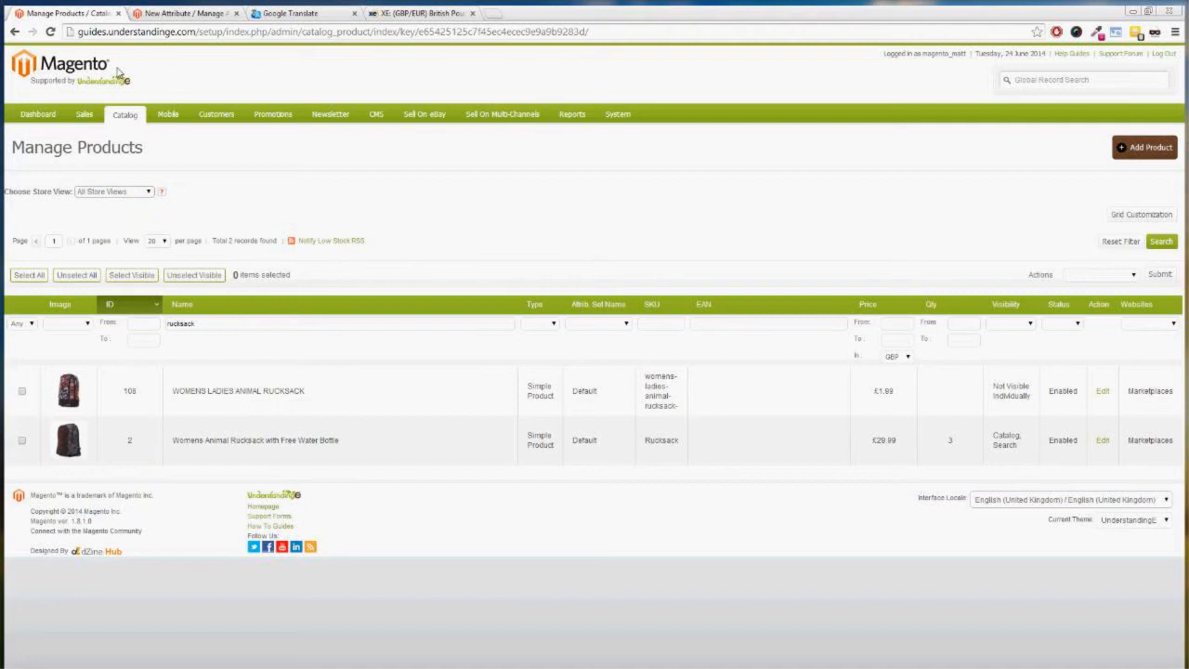
{"action": "left_click", "coordinate": [247, 459]}
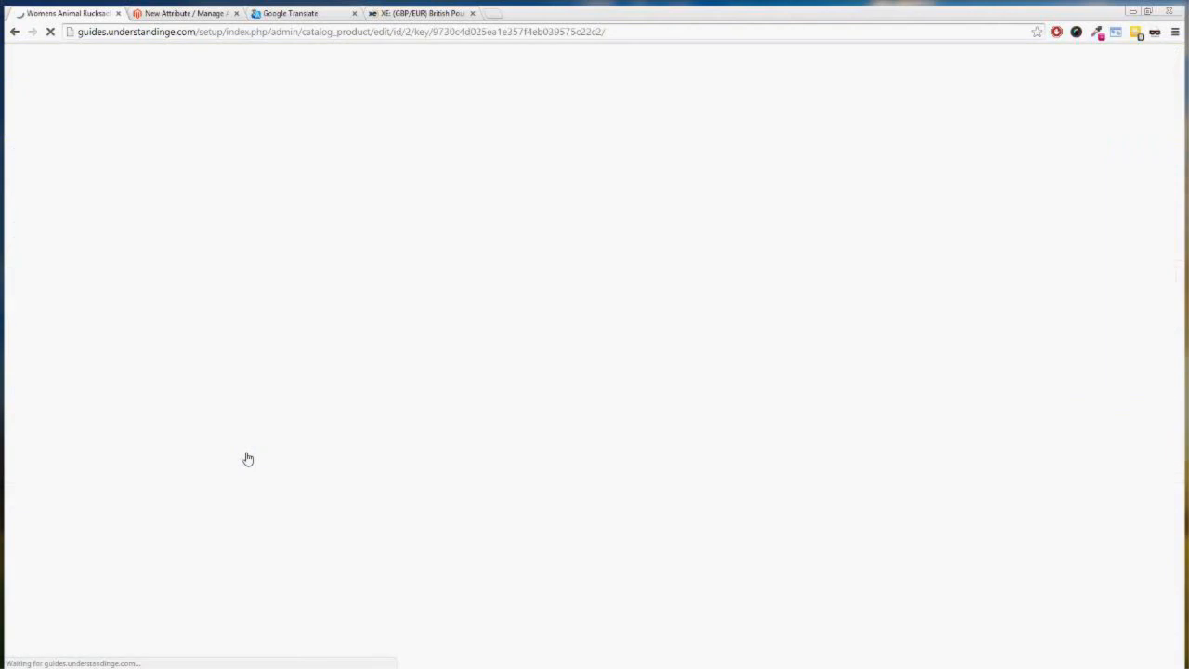
{"action": "left_click", "coordinate": [74, 205]}
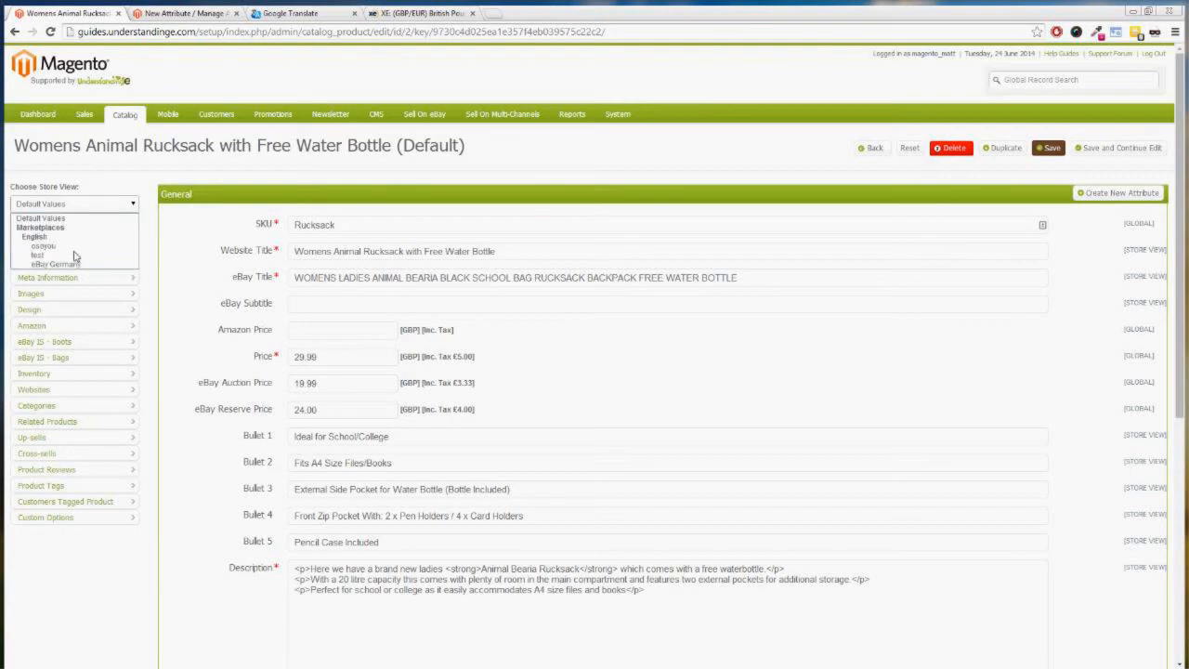
{"action": "left_click", "coordinate": [73, 249]}
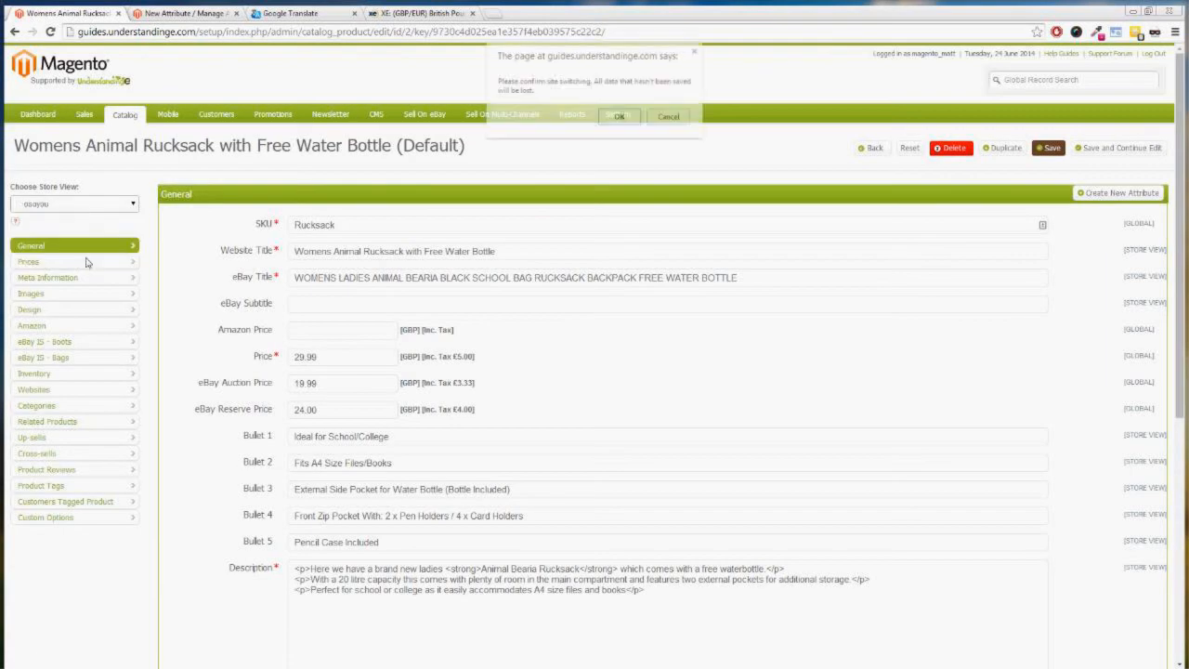
{"action": "left_click", "coordinate": [617, 116]}
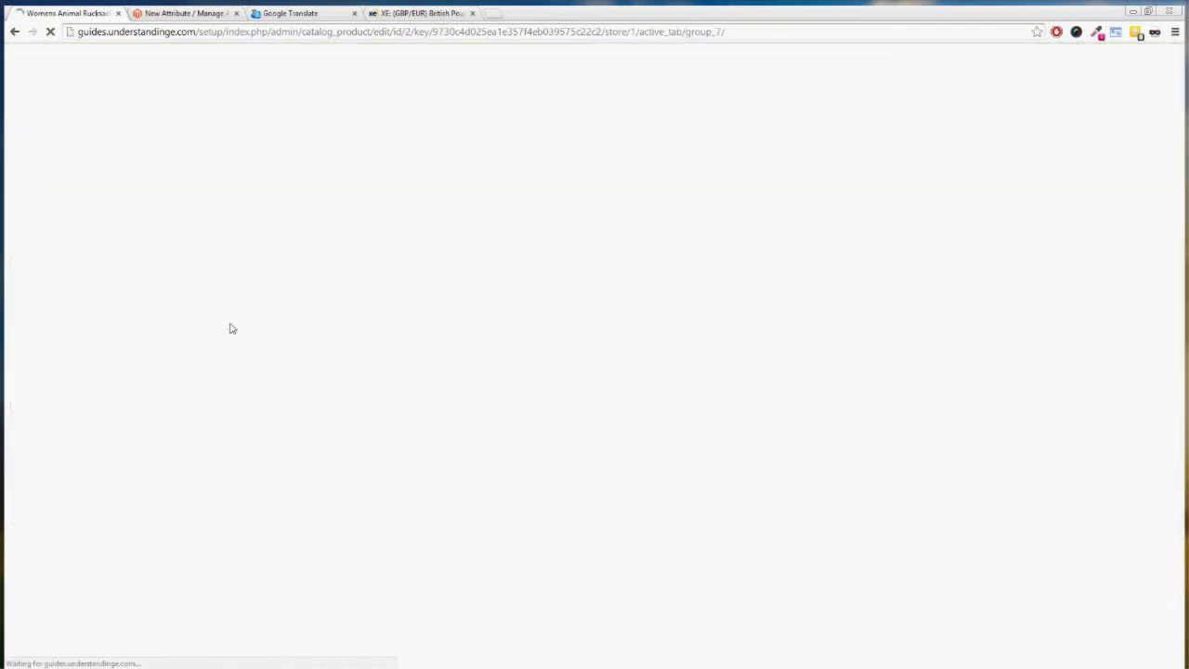
Switch the rucksack to the eBay Germany store view and inspect the scope label beside Amazon Price
{"action": "left_click", "coordinate": [82, 205]}
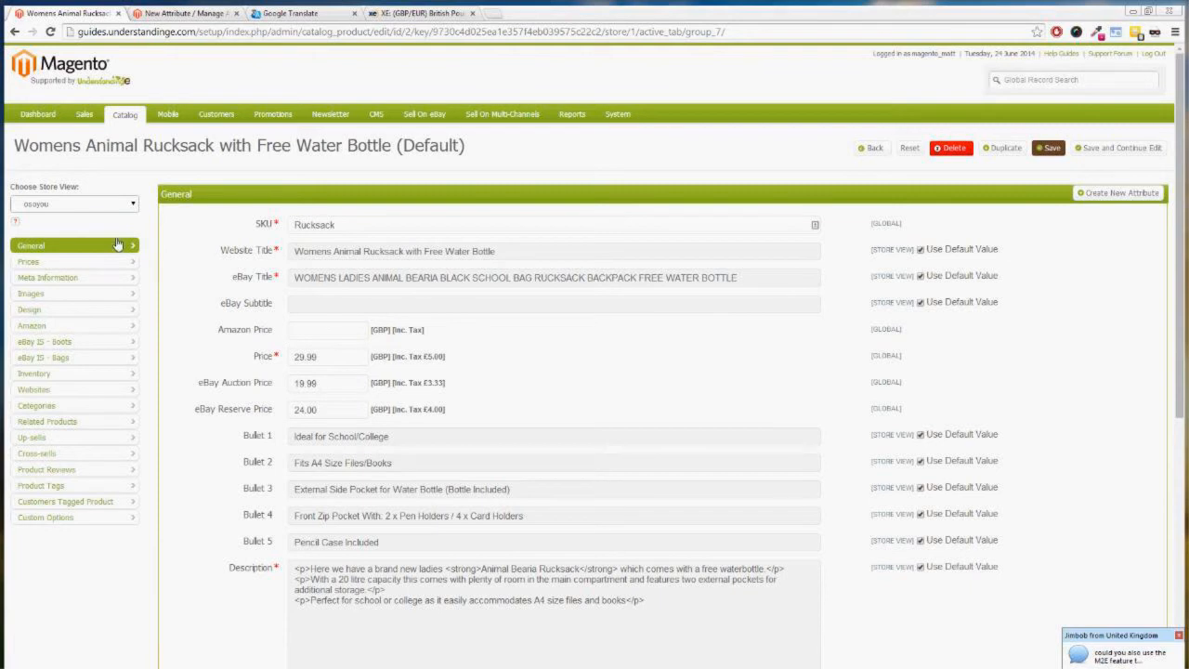
{"action": "left_click", "coordinate": [74, 203]}
{"action": "left_click", "coordinate": [56, 265]}
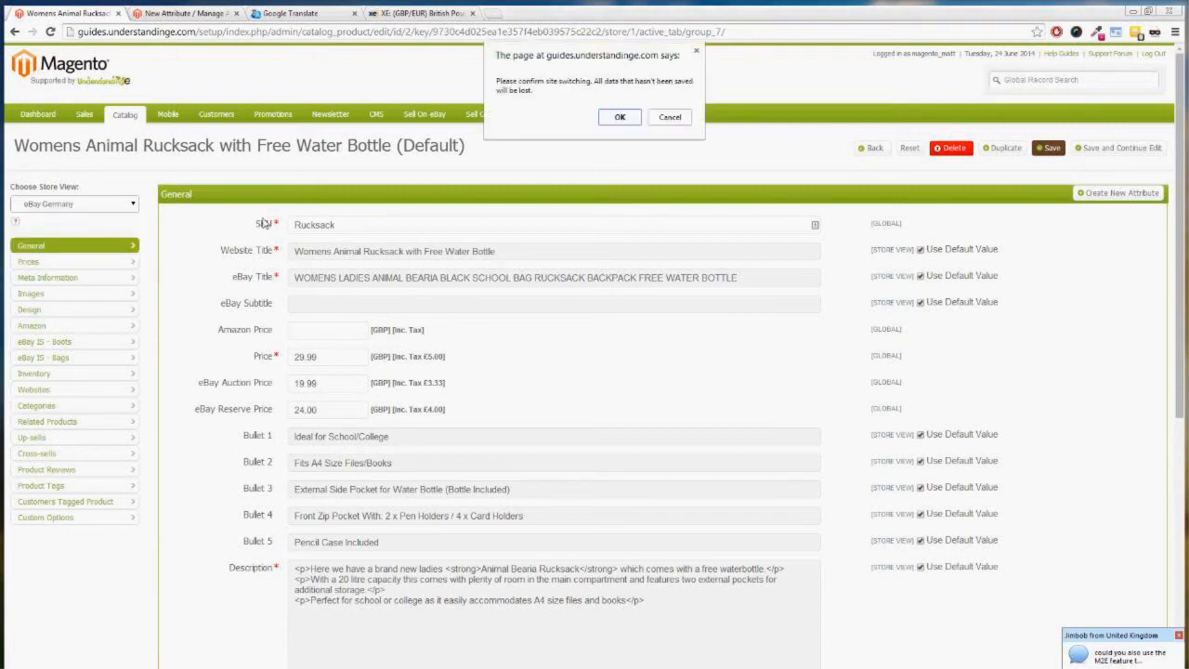
{"action": "left_click", "coordinate": [618, 118]}
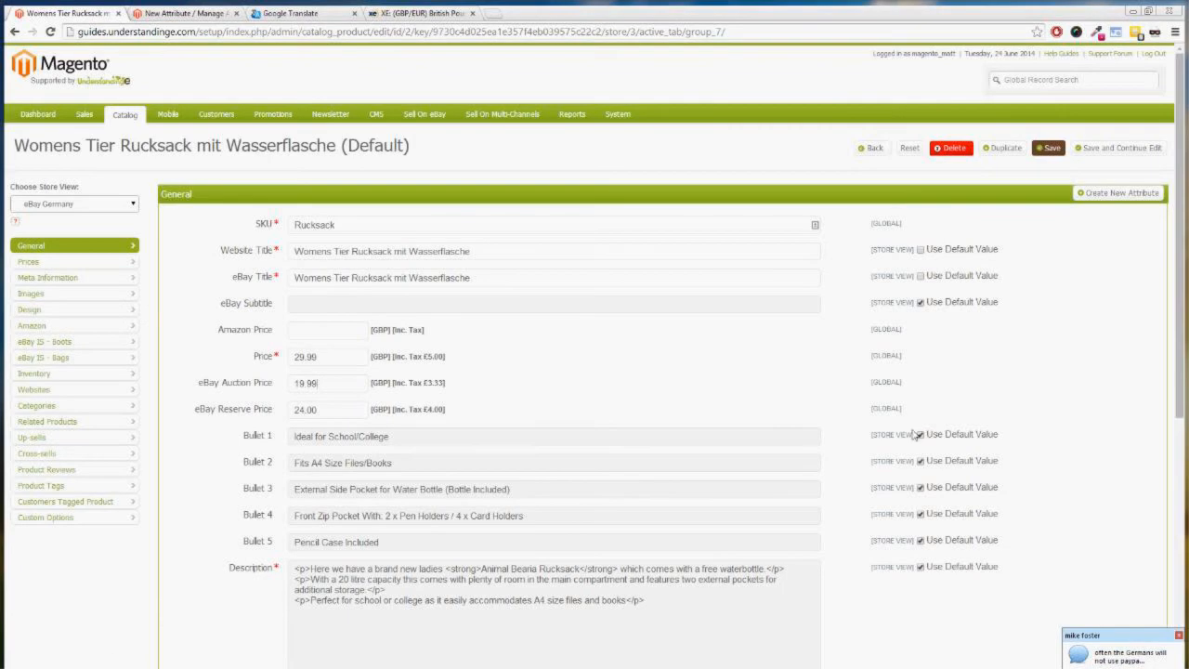
{"action": "left_click_drag", "start_coordinate": [902, 329], "coordinate": [871, 329]}
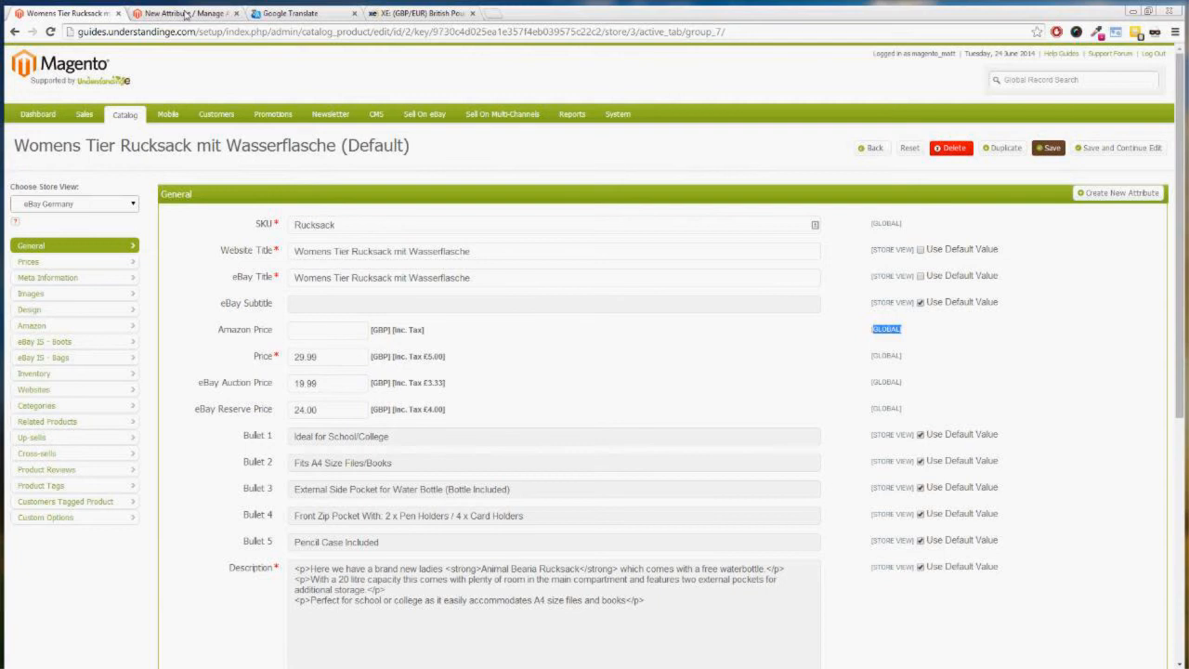
Return to the new price attribute and review its Values Required choices, leaving the setting at No
{"action": "left_click", "coordinate": [186, 13]}
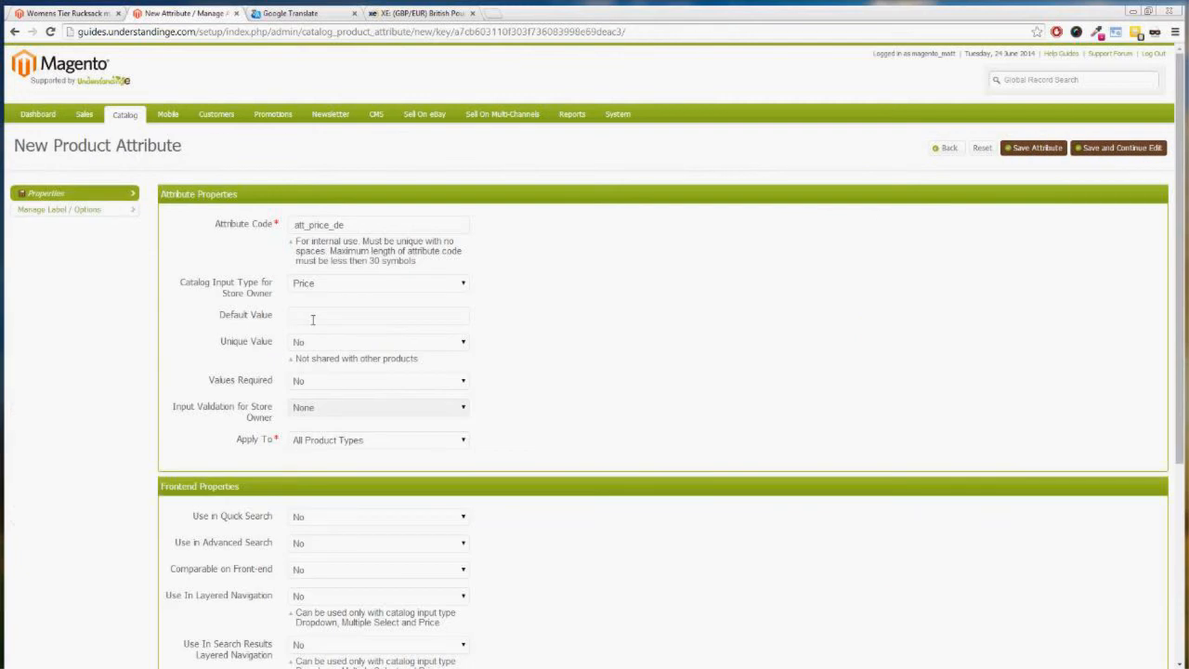
{"action": "left_click", "coordinate": [307, 383]}
{"action": "left_click", "coordinate": [299, 387]}
{"action": "left_click", "coordinate": [301, 387]}
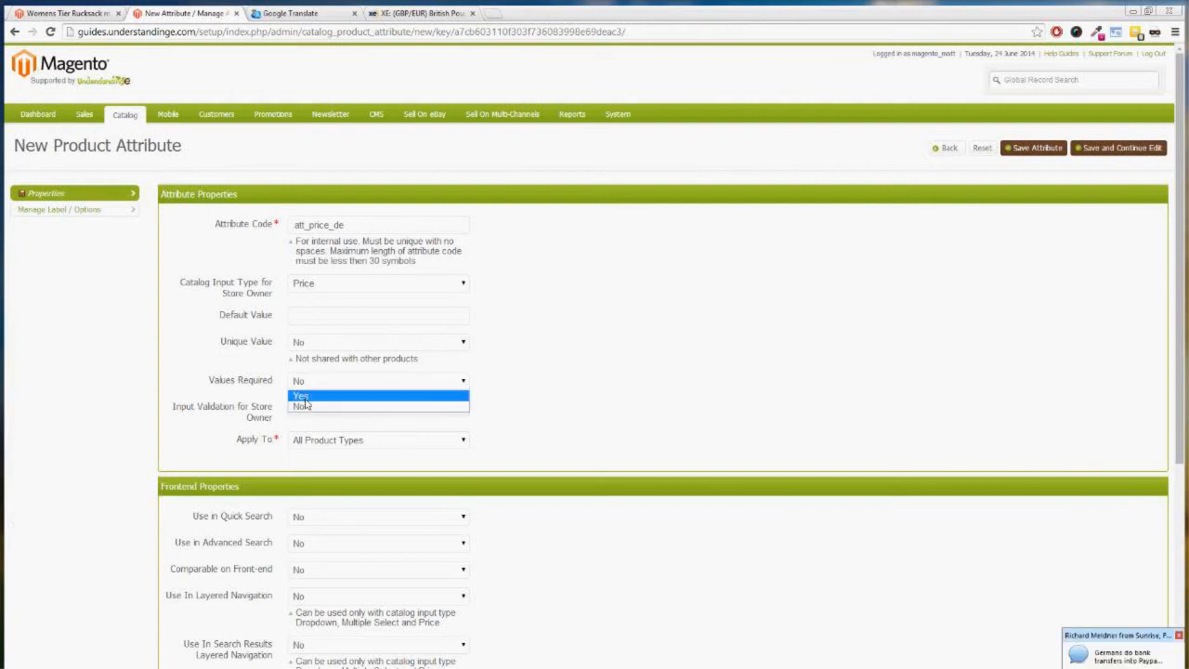
{"action": "left_click", "coordinate": [247, 394]}
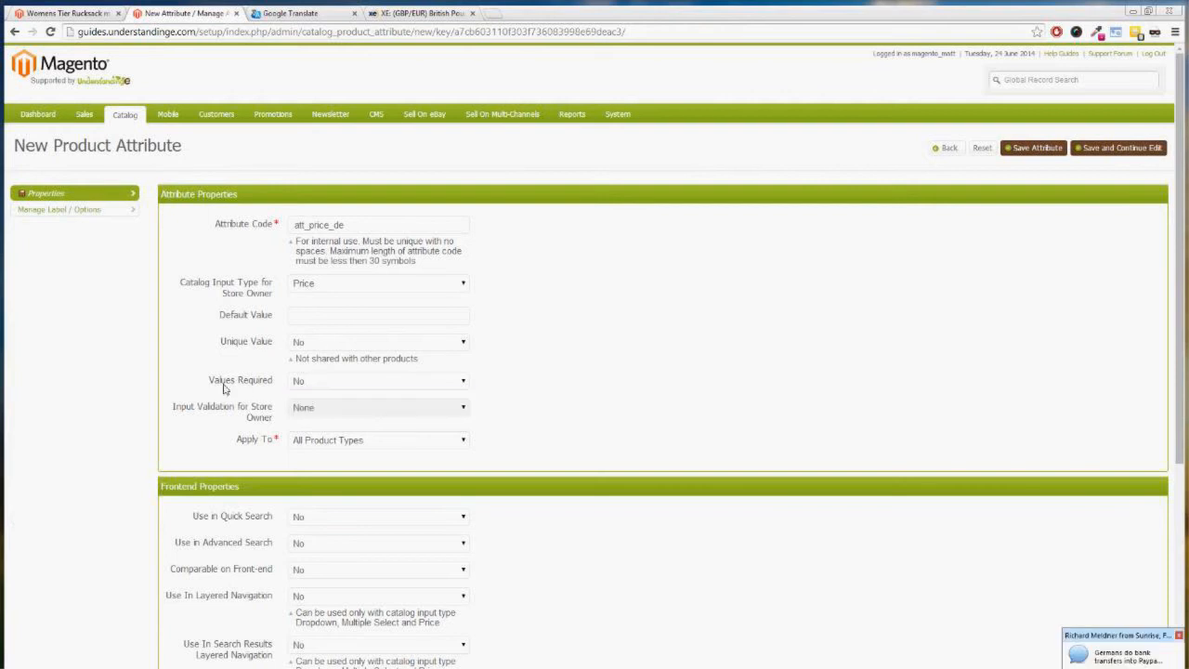
Give the new attribute the Admin title "eBay DE Price" and save the attribute
{"action": "left_click", "coordinate": [118, 221]}
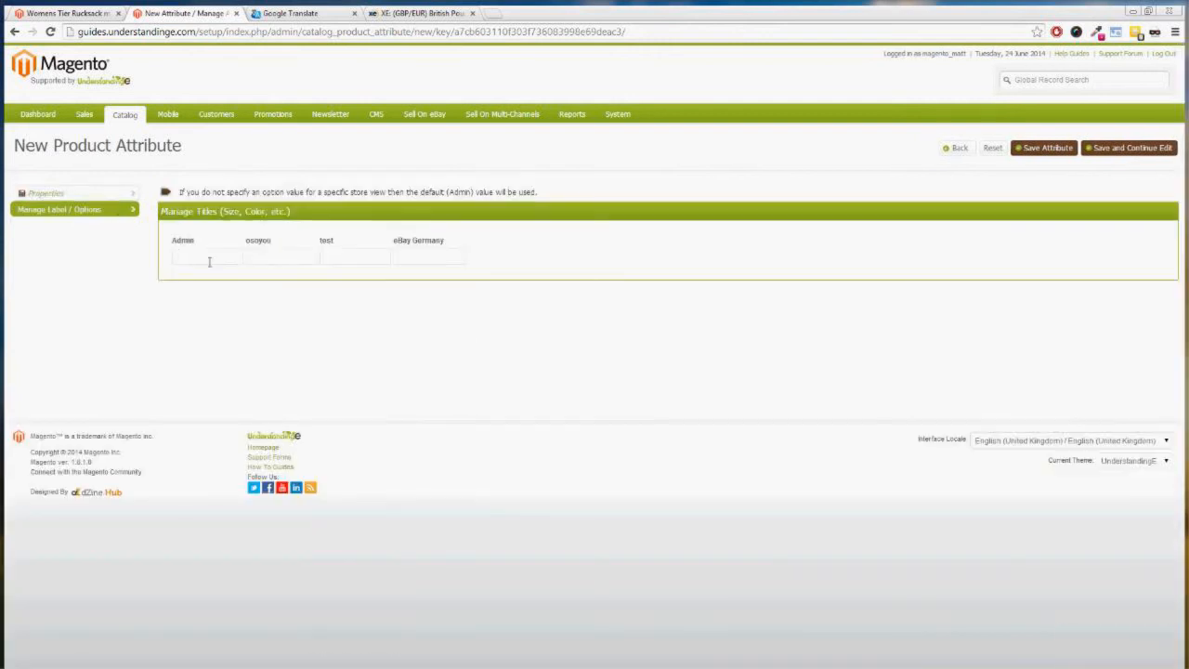
{"action": "left_click", "coordinate": [209, 262]}
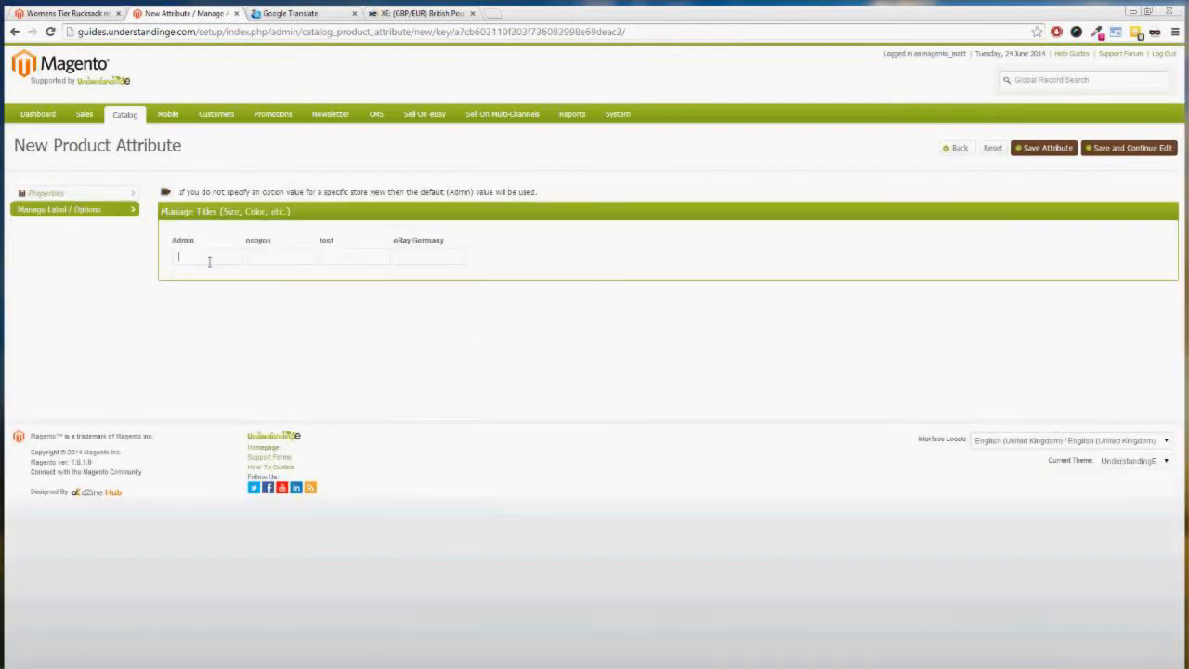
{"action": "left_click", "coordinate": [90, 12]}
{"action": "left_click", "coordinate": [175, 13]}
{"action": "type", "text": "eBay DE Price"}
{"action": "left_click", "coordinate": [1058, 151]}
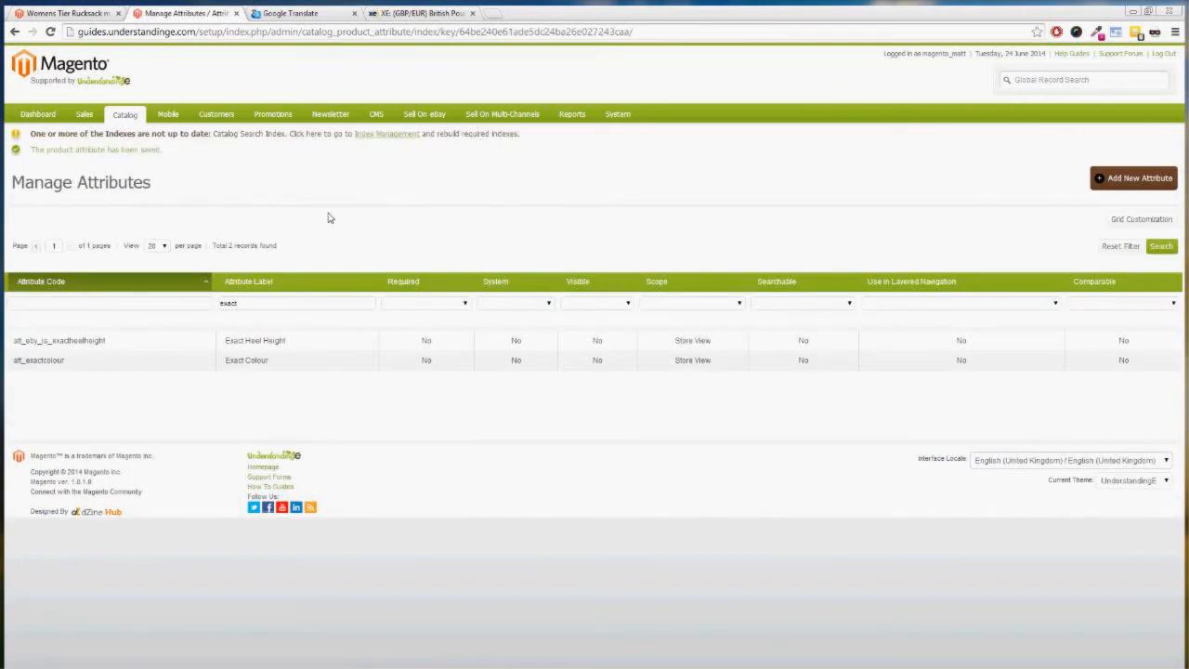
In the Default attribute set, assign att_price_de to the General group directly below att_reserveprice and save the set
{"action": "mouse_move", "coordinate": [130, 117]}
{"action": "mouse_move", "coordinate": [136, 167]}
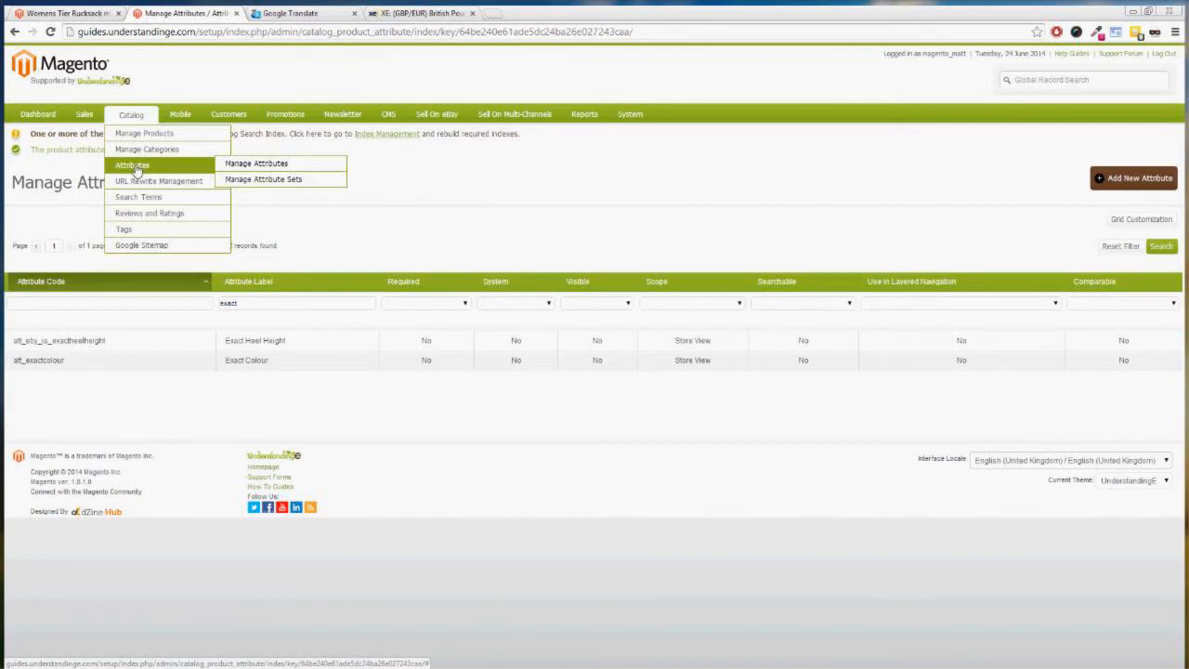
{"action": "left_click", "coordinate": [32, 11]}
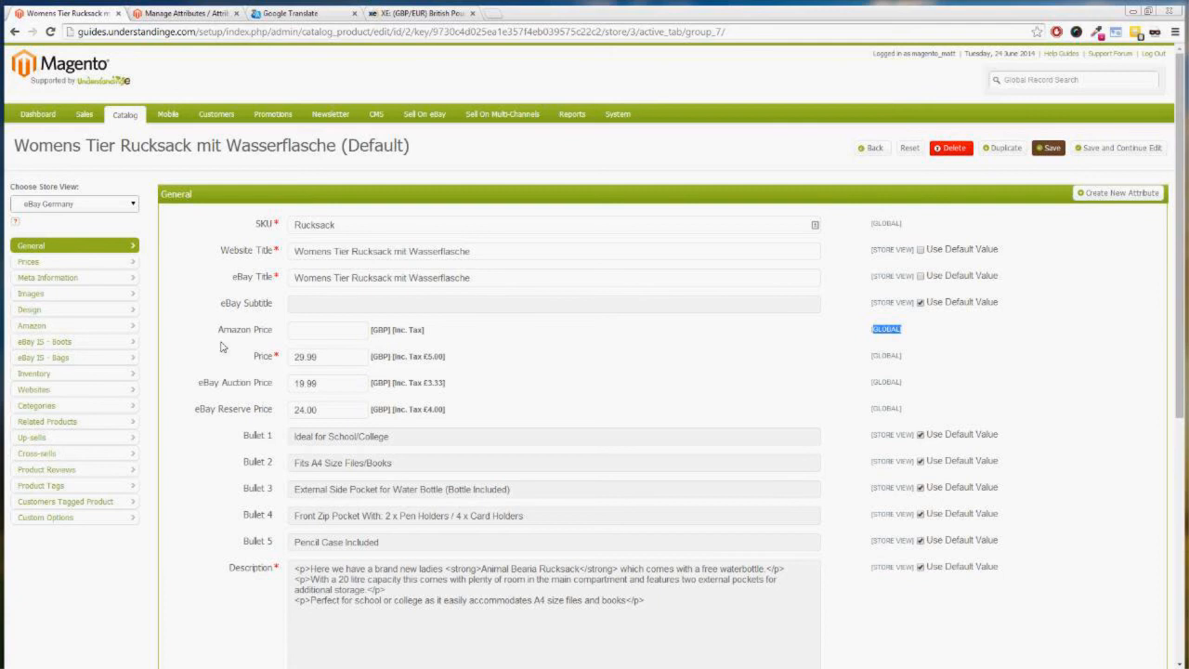
{"action": "left_click", "coordinate": [170, 12]}
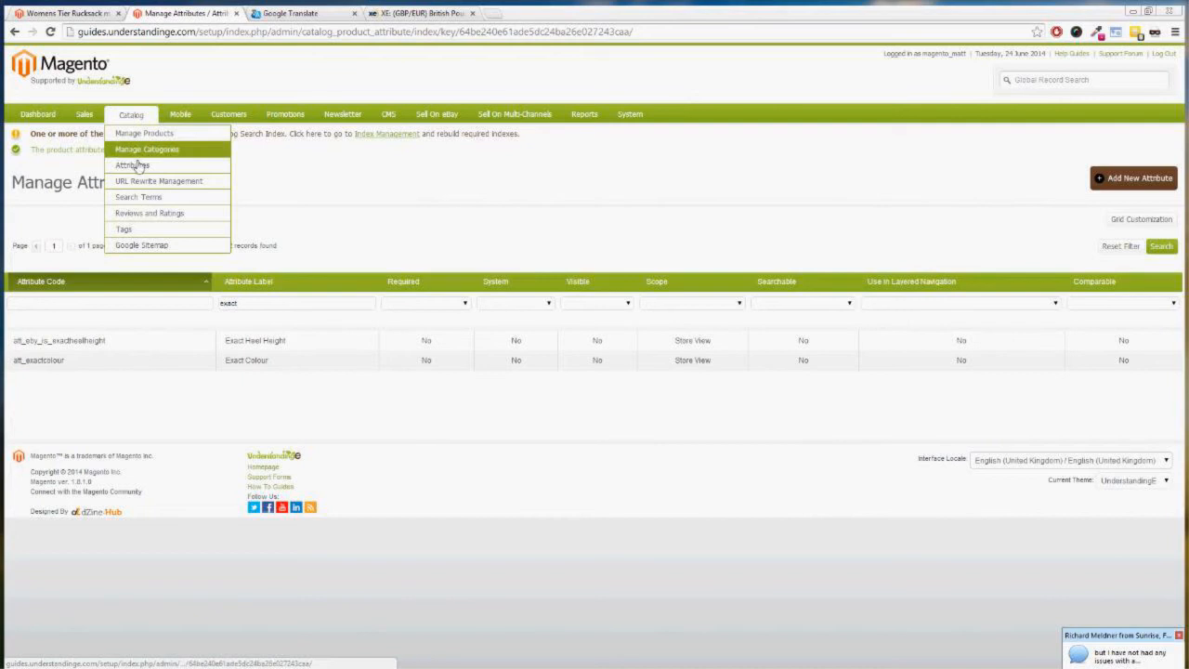
{"action": "left_click", "coordinate": [250, 180]}
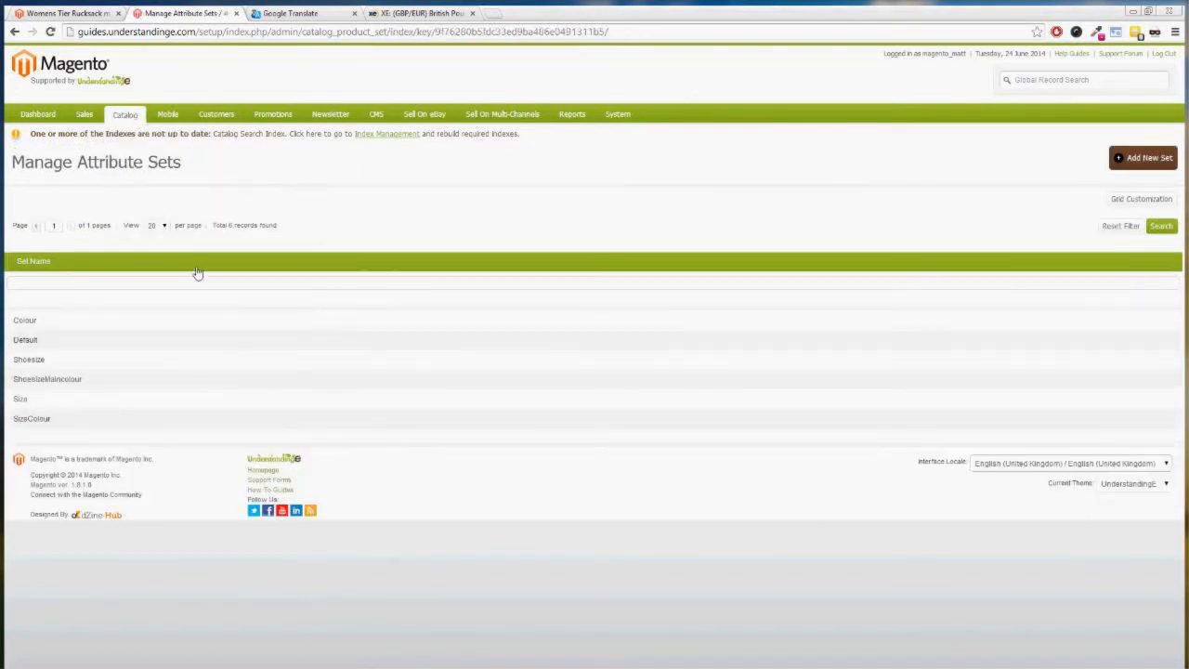
{"action": "left_click", "coordinate": [55, 344]}
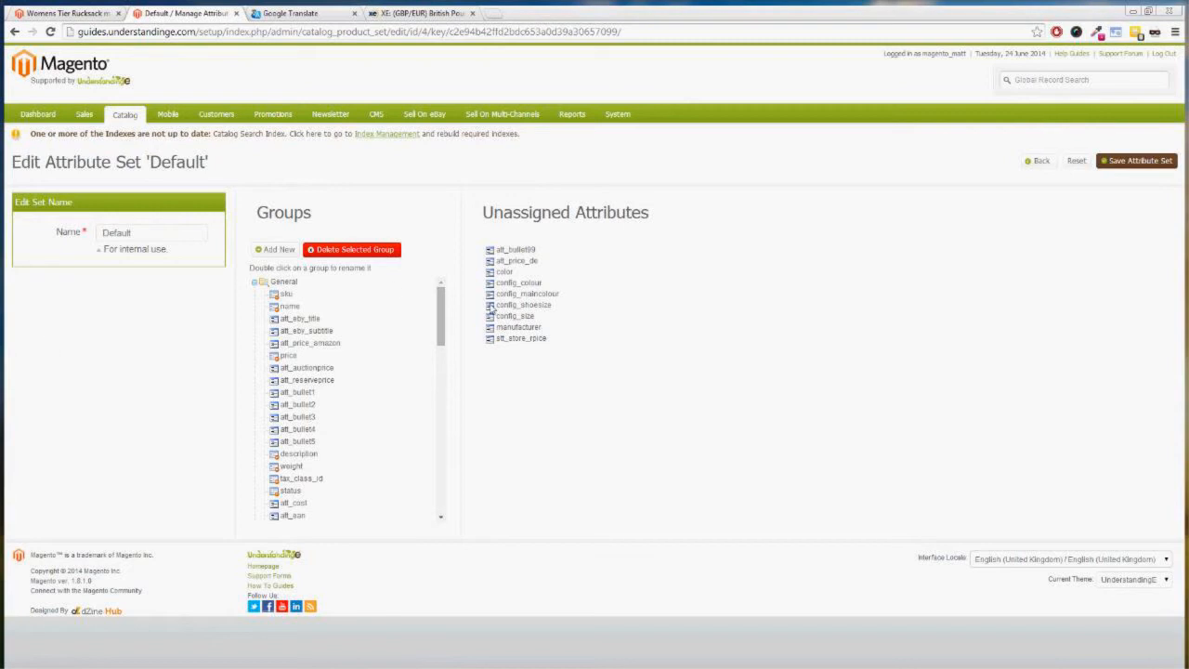
{"action": "left_click_drag", "start_coordinate": [519, 265], "coordinate": [315, 391]}
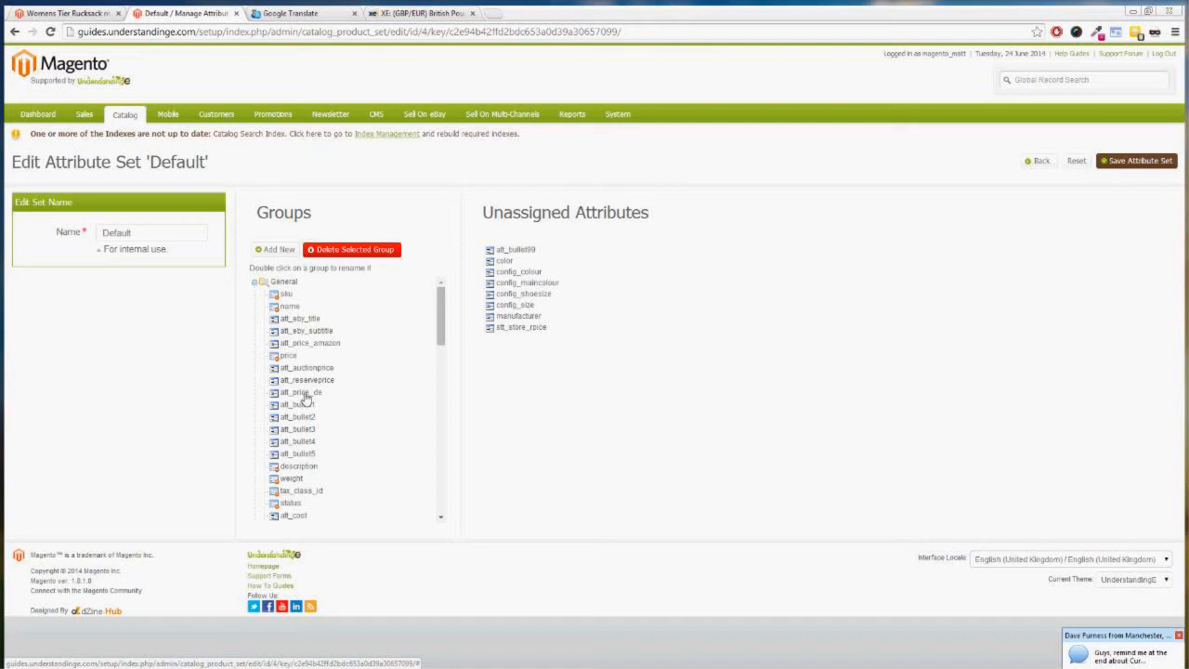
{"action": "left_click", "coordinate": [1153, 161]}
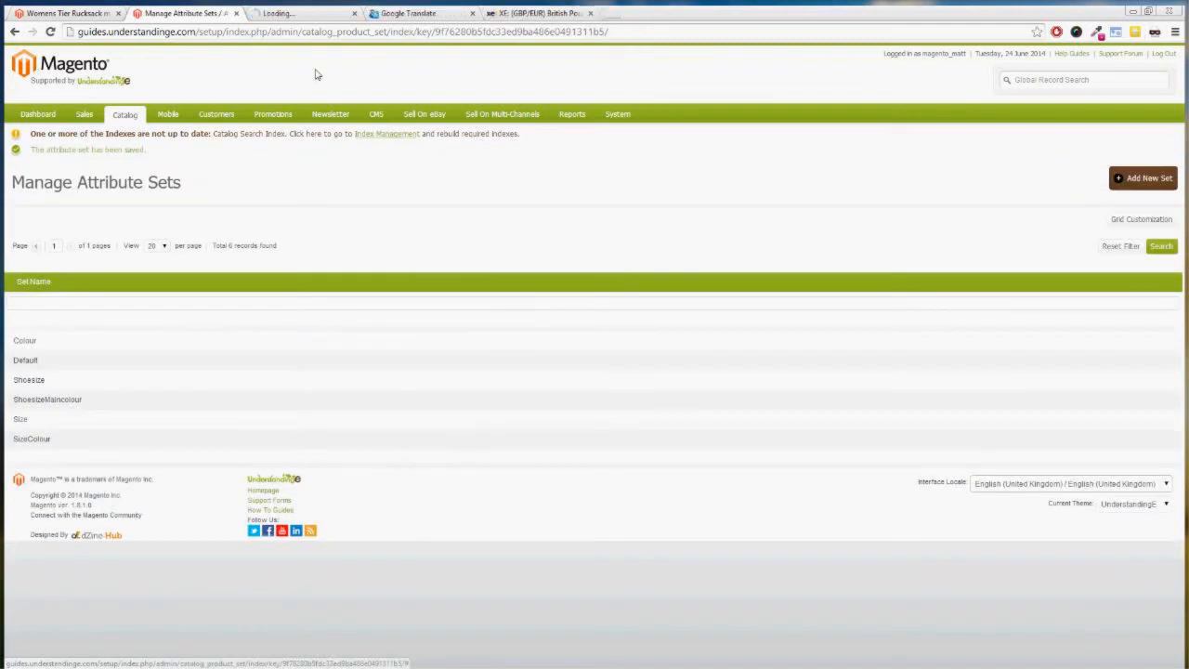
Open Index Management and reindex the data of all indexes
{"action": "left_click", "coordinate": [288, 14]}
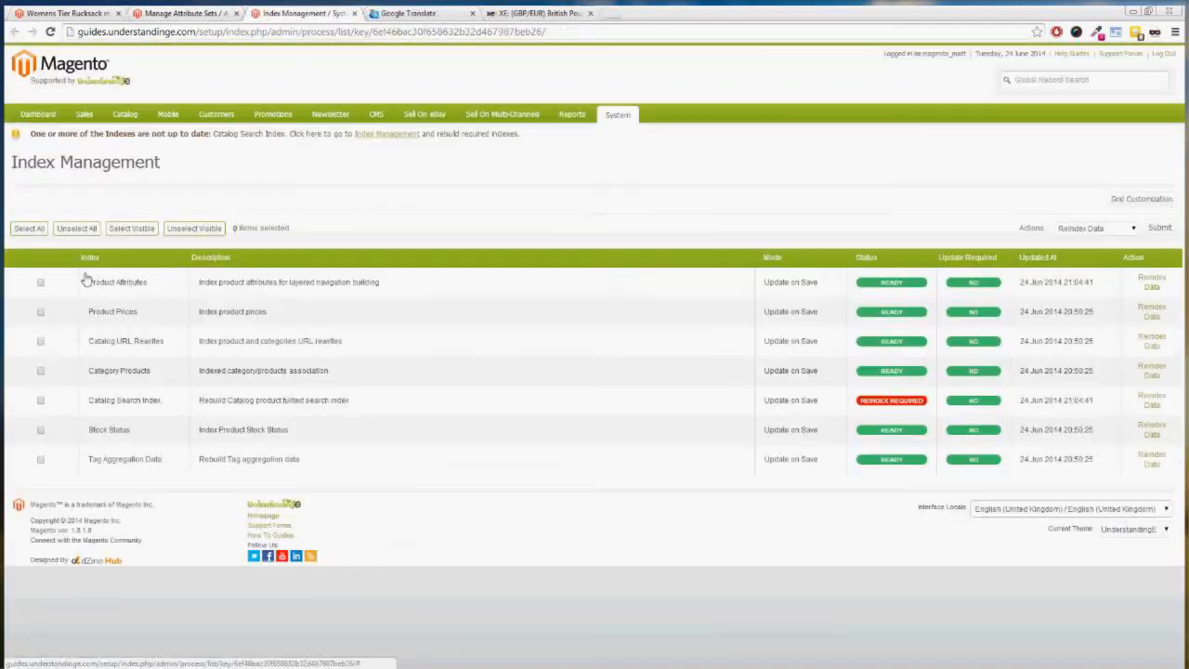
{"action": "left_click", "coordinate": [31, 230]}
{"action": "left_click", "coordinate": [1160, 228]}
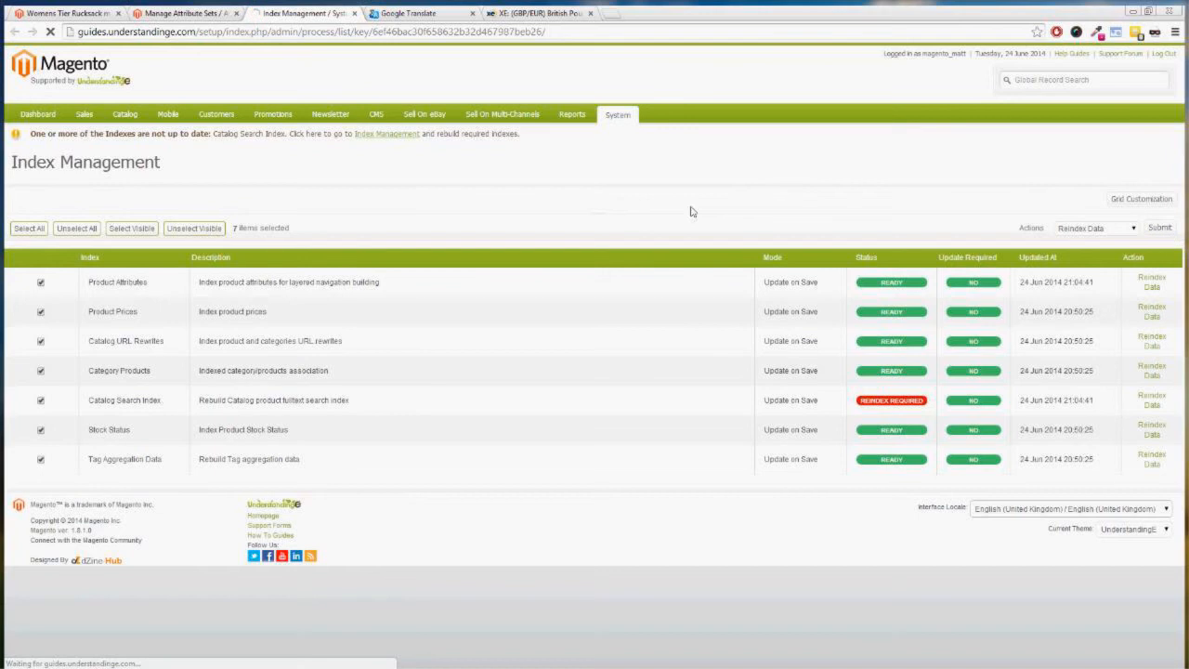
Return to the rucksack's General attributes in the eBay Germany store view and reload the page
{"action": "left_click", "coordinate": [190, 14]}
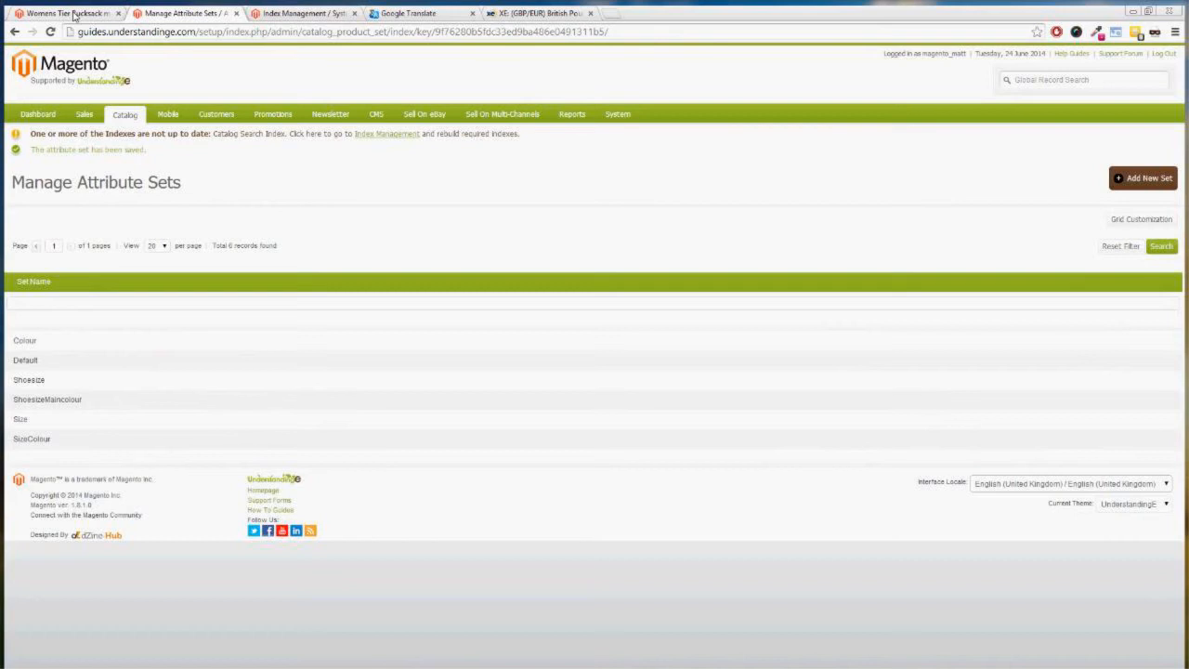
{"action": "left_click", "coordinate": [74, 14]}
{"action": "right_click", "coordinate": [189, 227]}
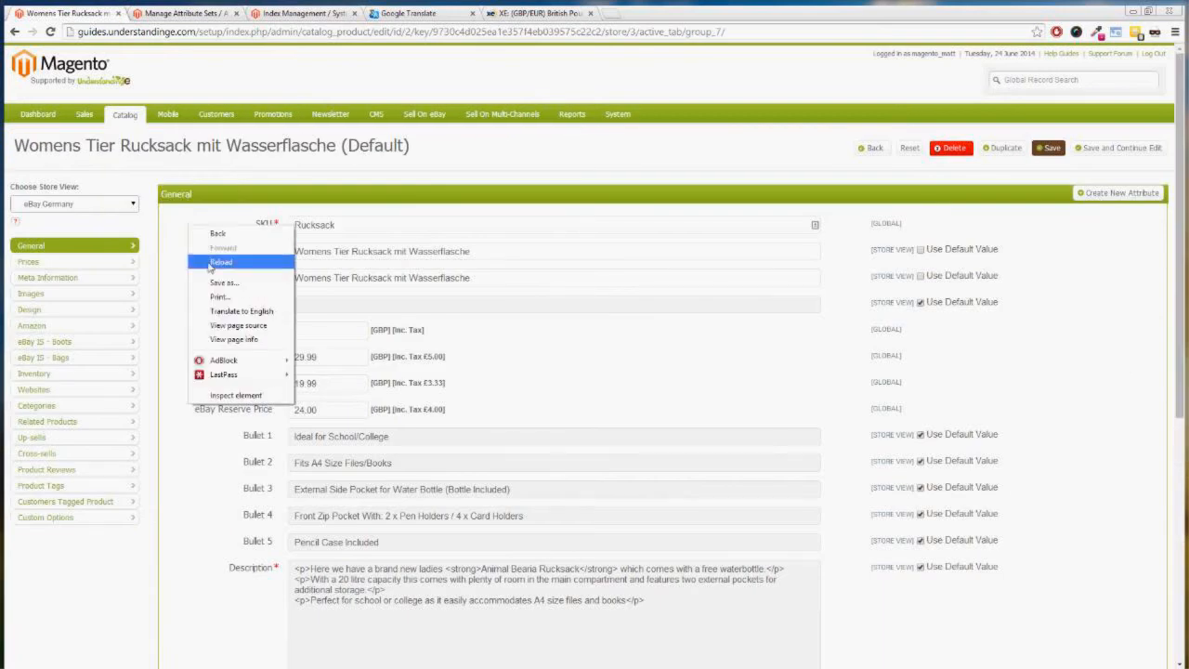
{"action": "left_click", "coordinate": [220, 262]}
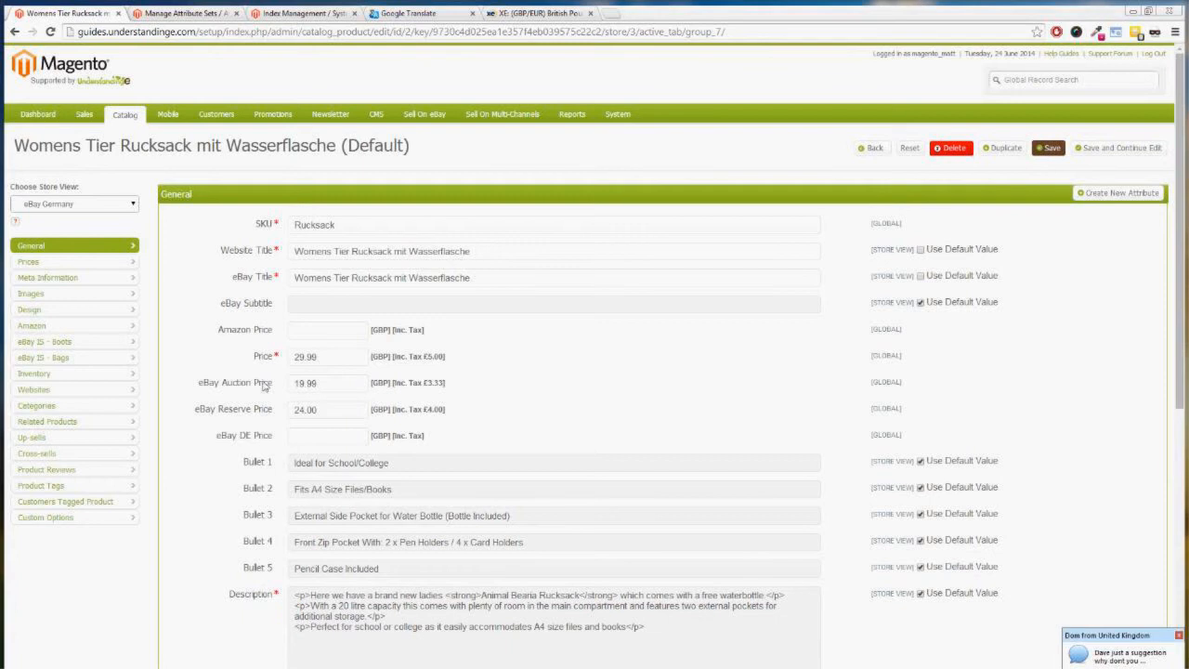
Check the GBP to EUR conversion in the XE converter, set the rucksack's eBay DE Price to 39.99, and save while continuing to edit
{"action": "left_click", "coordinate": [312, 438]}
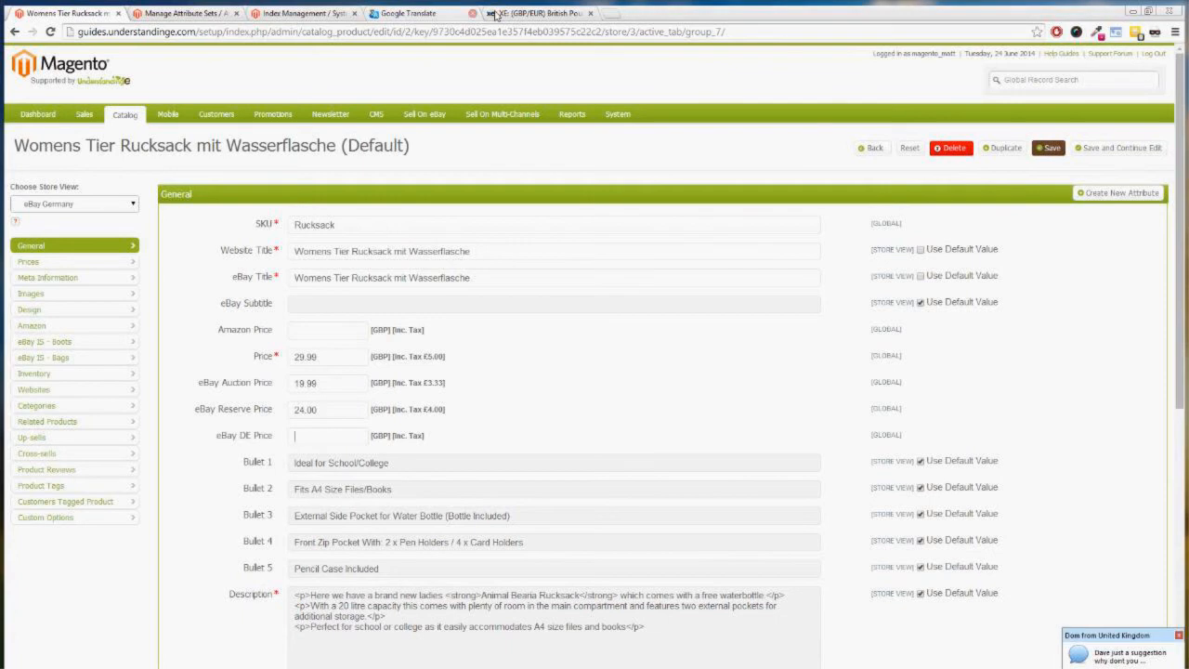
{"action": "left_click", "coordinate": [530, 13]}
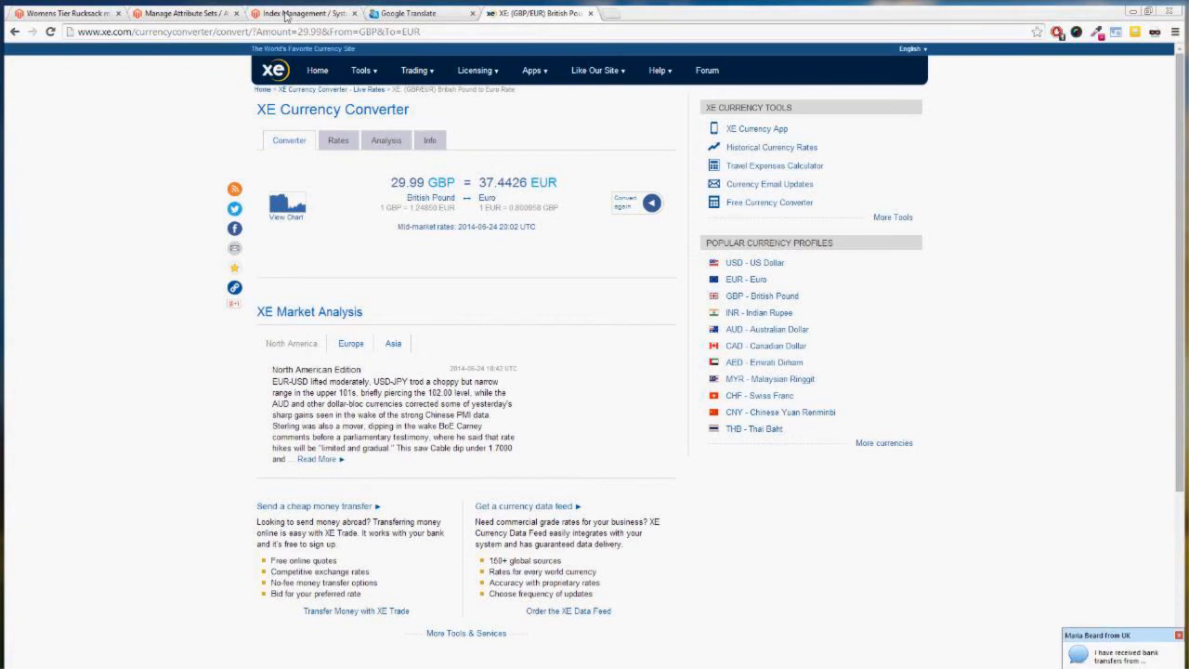
{"action": "left_click", "coordinate": [185, 13]}
{"action": "left_click", "coordinate": [100, 14]}
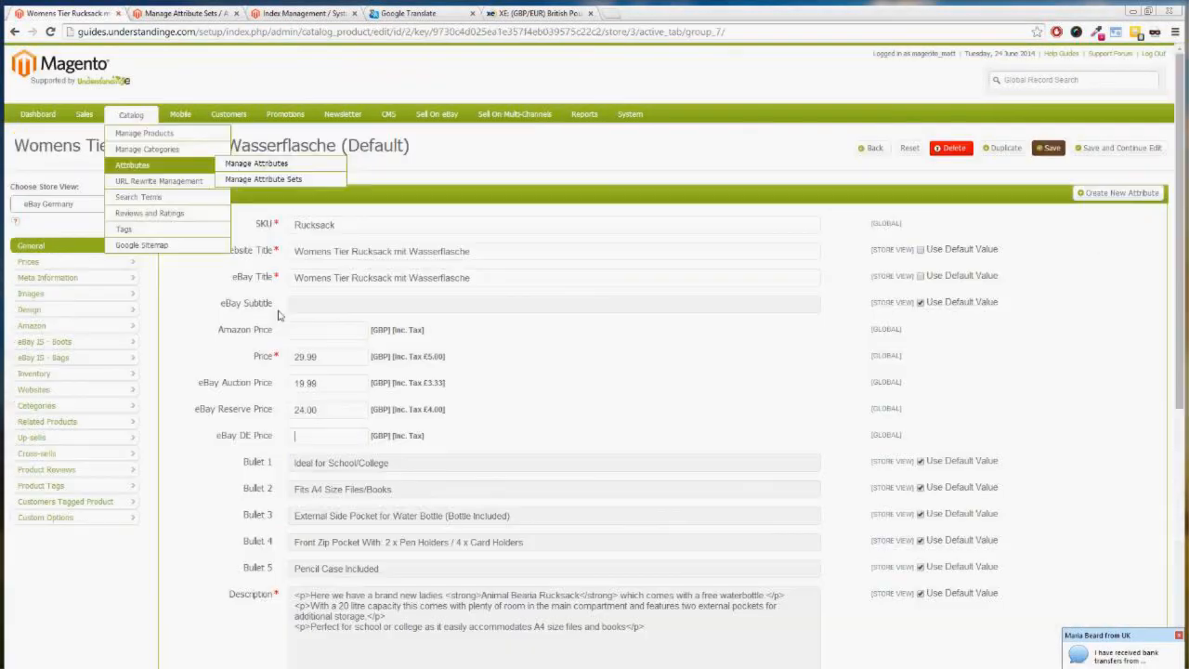
{"action": "left_click", "coordinate": [312, 440]}
{"action": "type", "text": "39.99"}
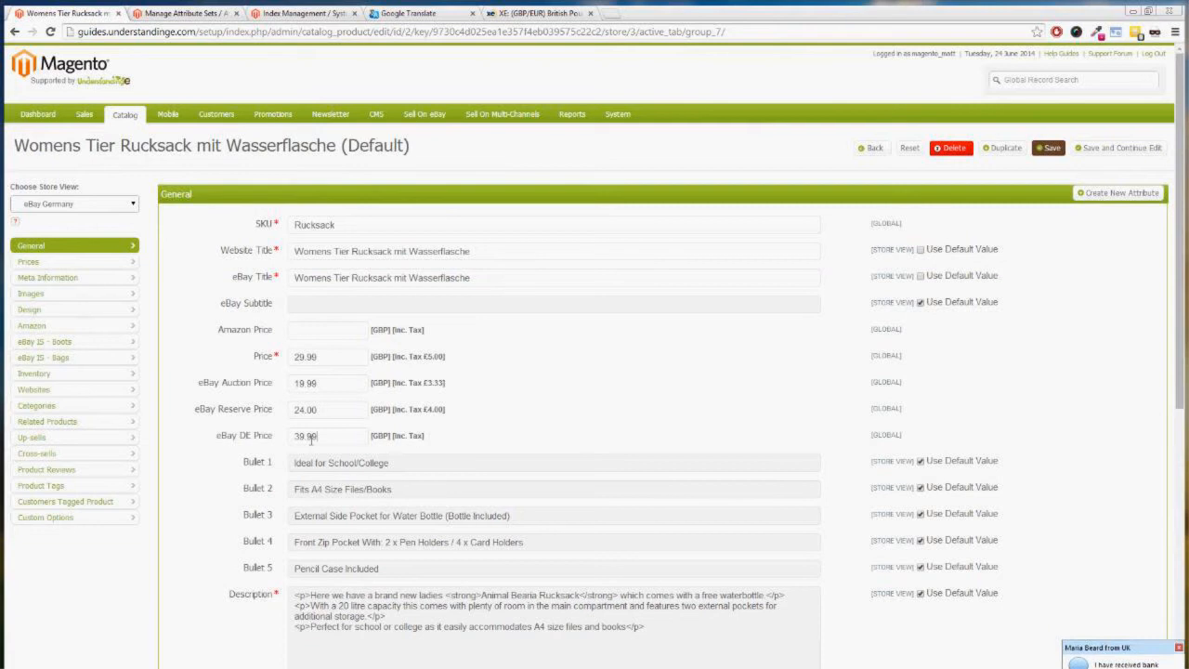
{"action": "key", "text": "Tab"}
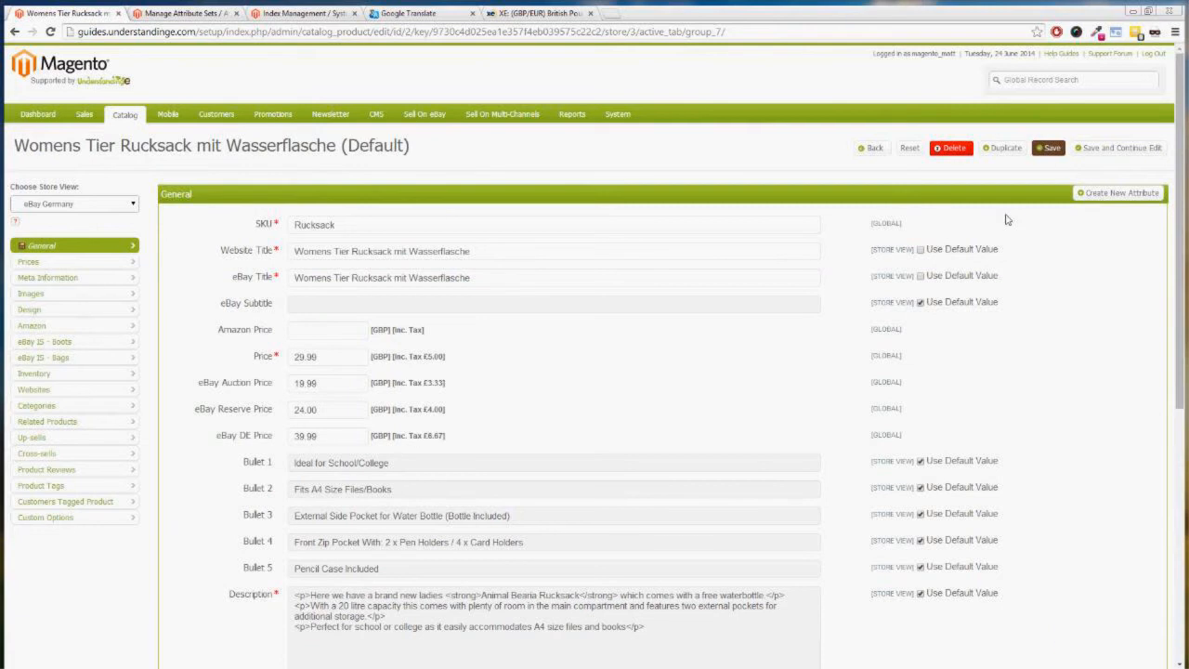
{"action": "left_click", "coordinate": [1086, 150]}
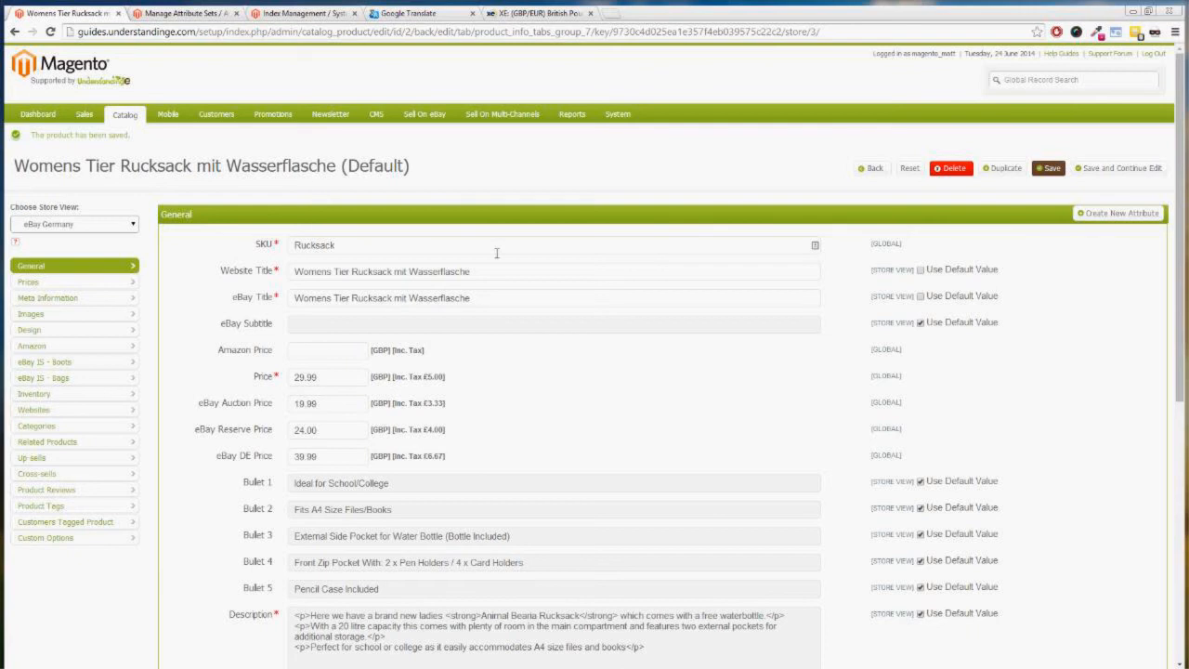
Review the rucksack's eBay IS - Boots, eBay IS - Bags, General and Inventory sections in the eBay Germany store view
{"action": "left_click", "coordinate": [68, 367]}
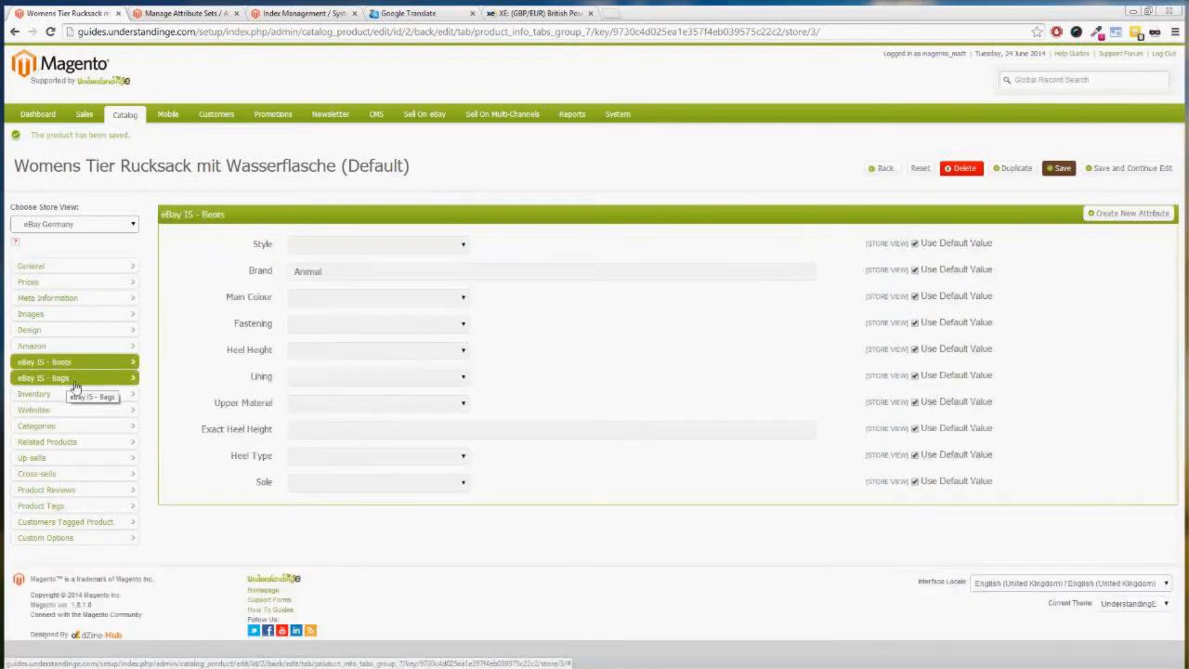
{"action": "left_click", "coordinate": [76, 388]}
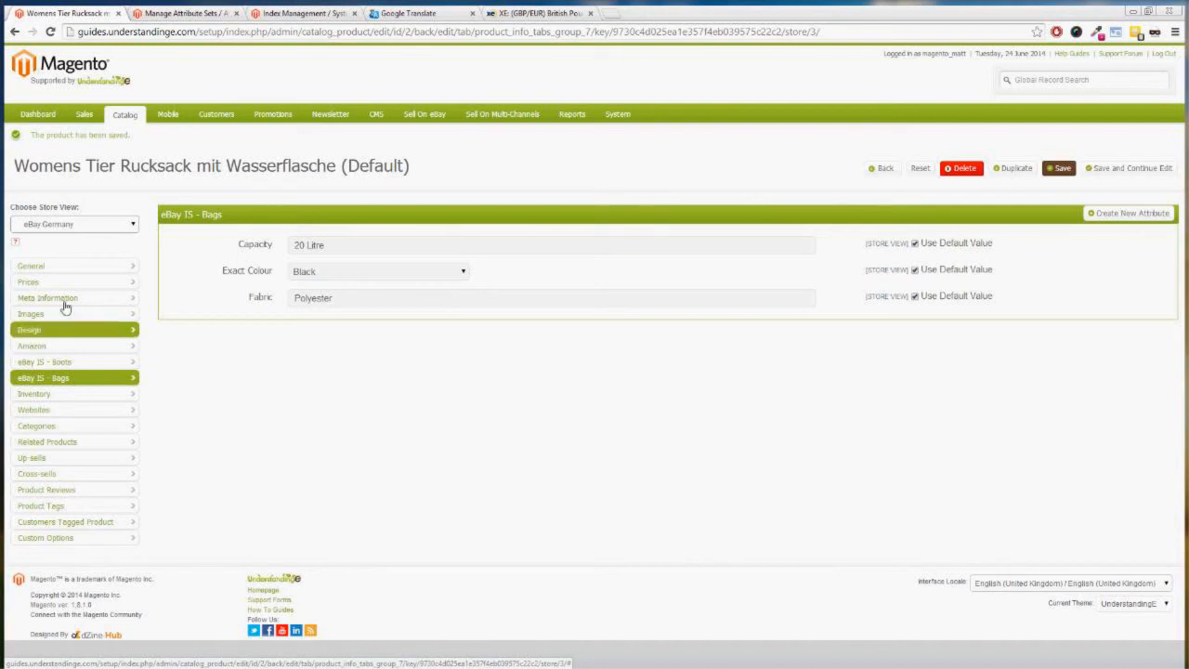
{"action": "left_click", "coordinate": [58, 271]}
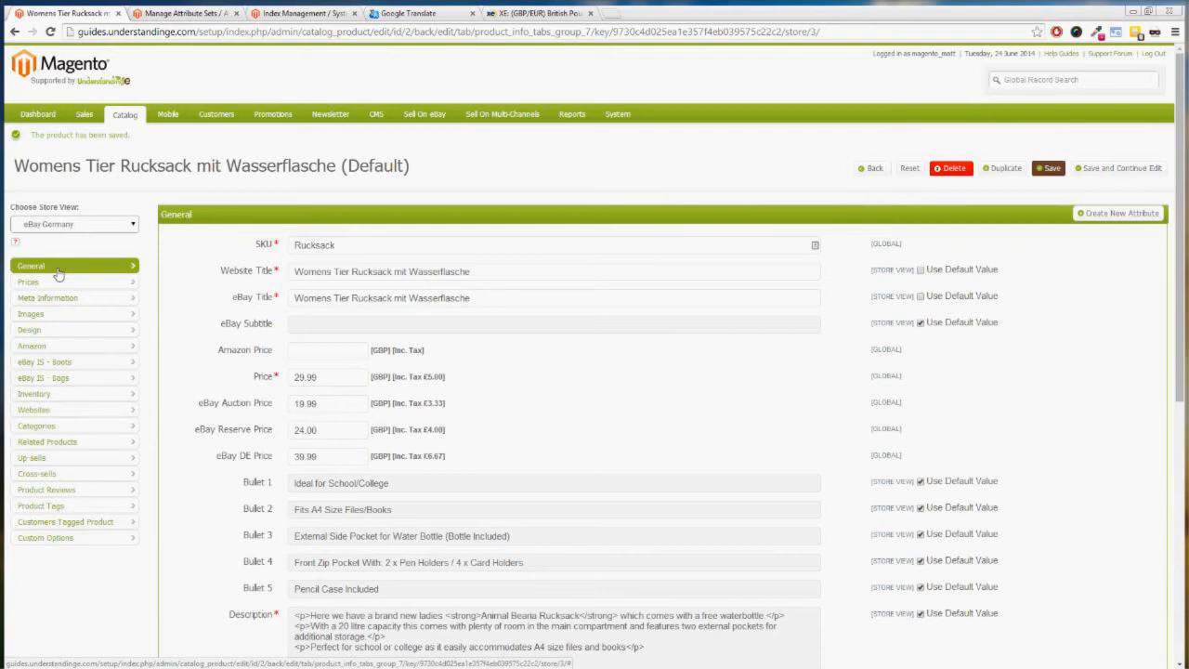
{"action": "left_click", "coordinate": [56, 395]}
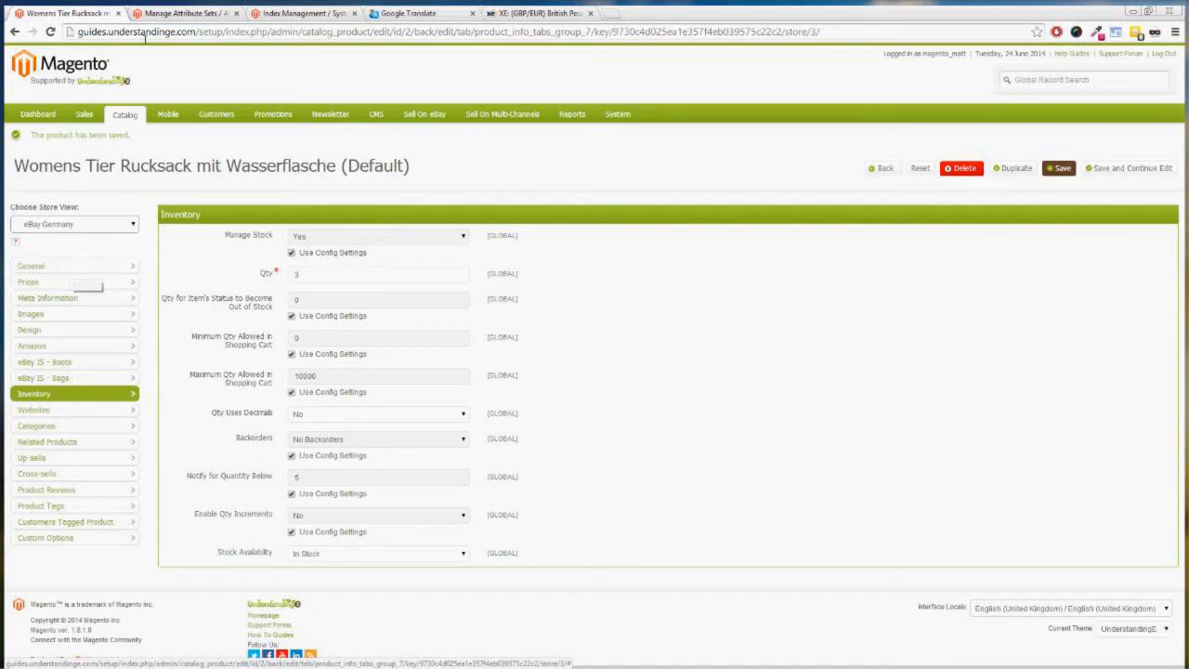
Add a new group to the Default attribute set, using a first name as the group name
{"action": "left_click", "coordinate": [182, 13]}
{"action": "left_click", "coordinate": [40, 369]}
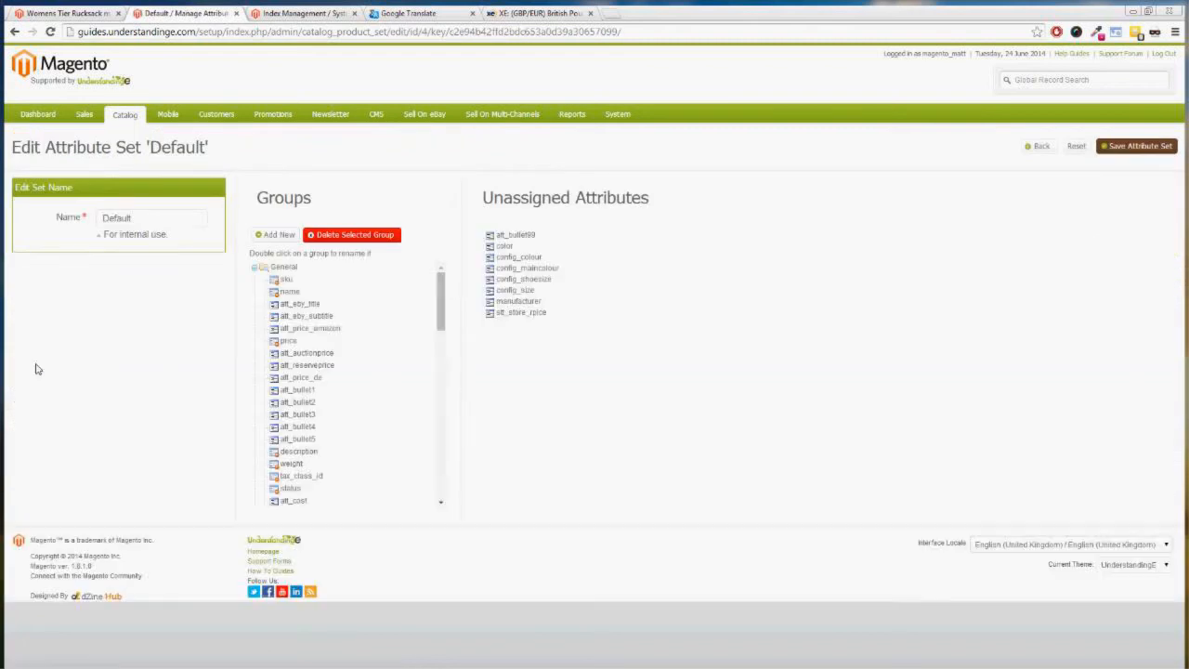
{"action": "left_click", "coordinate": [276, 238]}
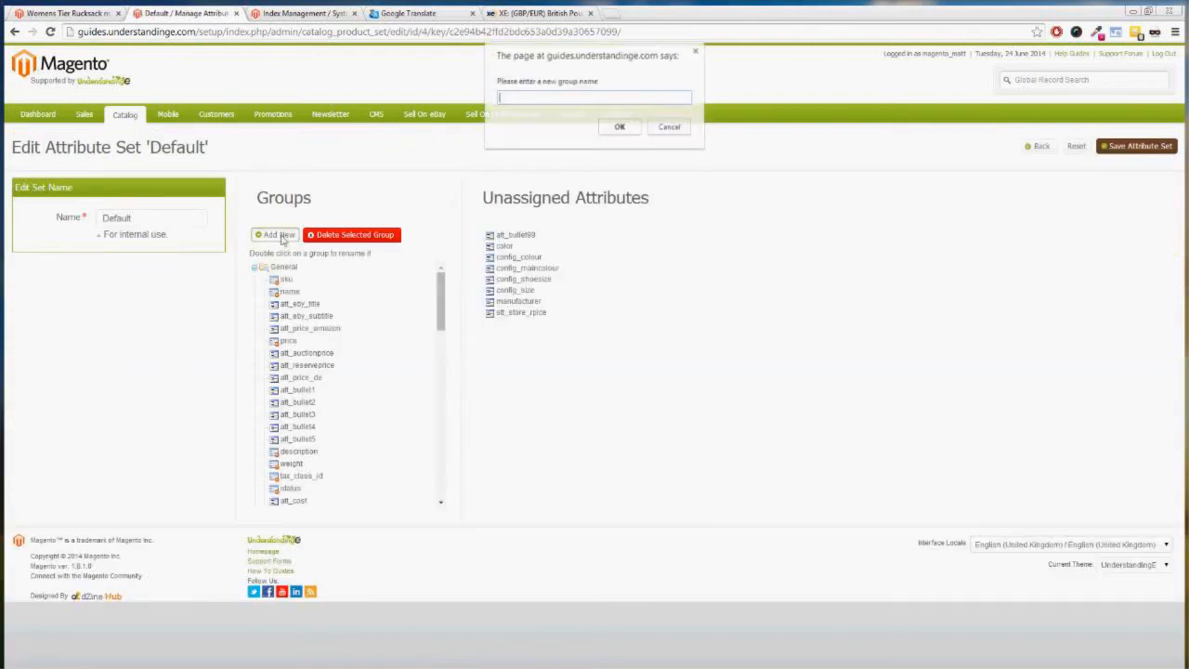
{"action": "type", "text": "Ebay"}
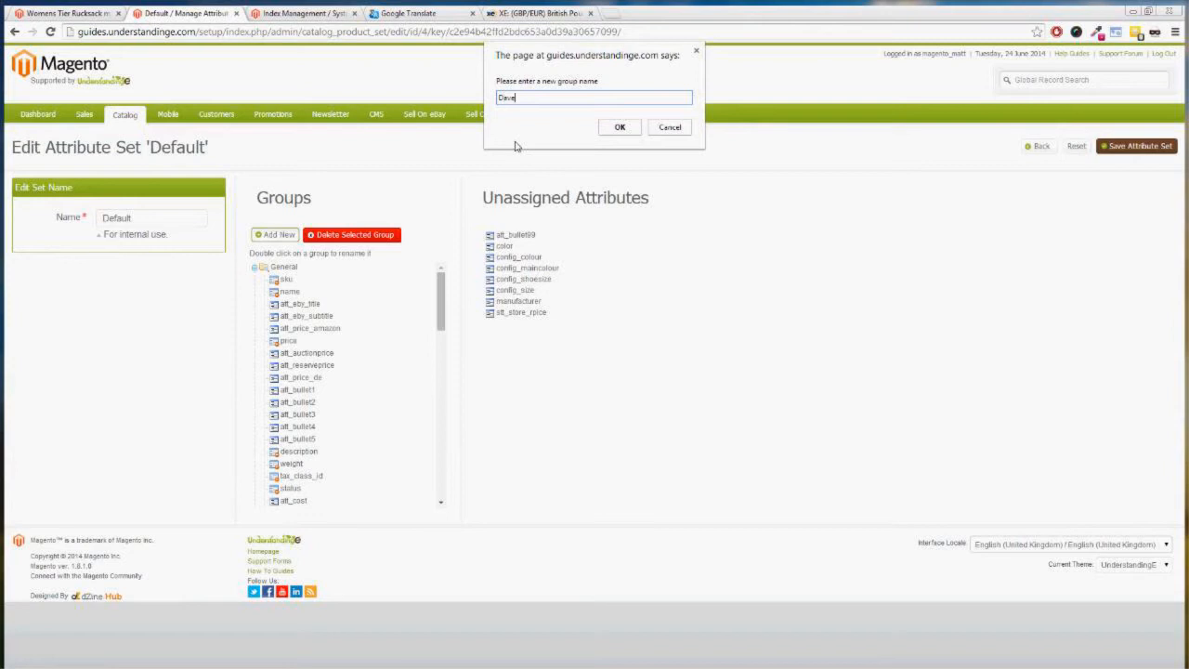
{"action": "key", "text": "Return"}
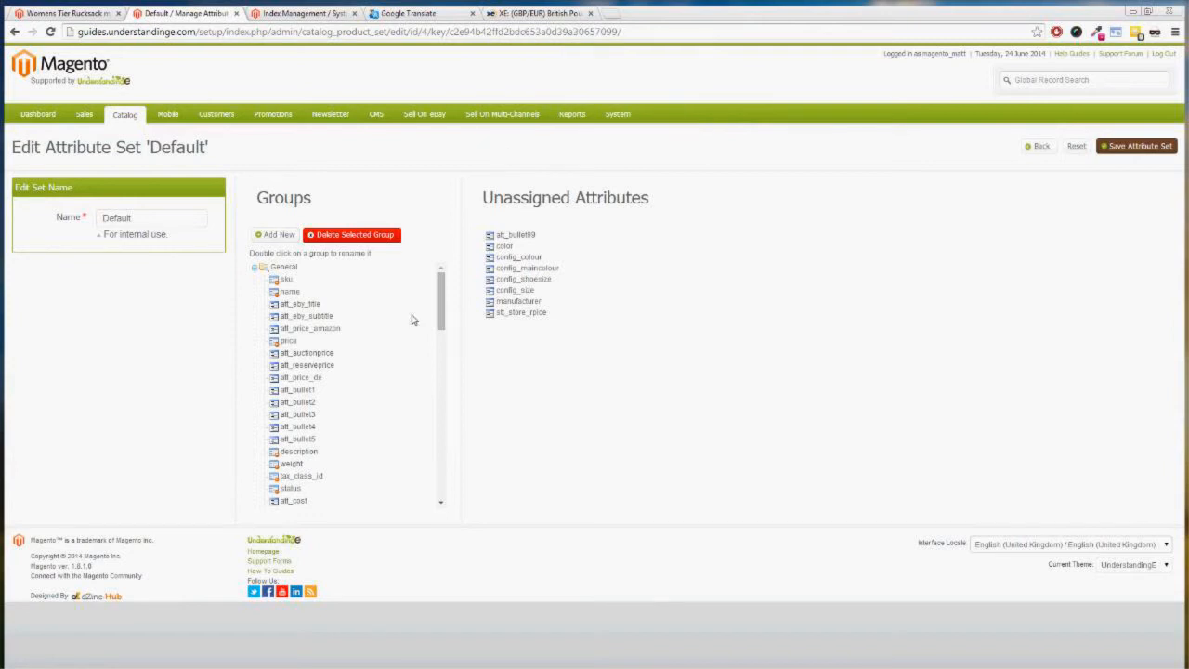
Assign the unassigned attribute att_bulet99 to the new group below eBay IS - Bags and save the attribute set
{"action": "left_click_drag", "start_coordinate": [441, 302], "coordinate": [432, 472]}
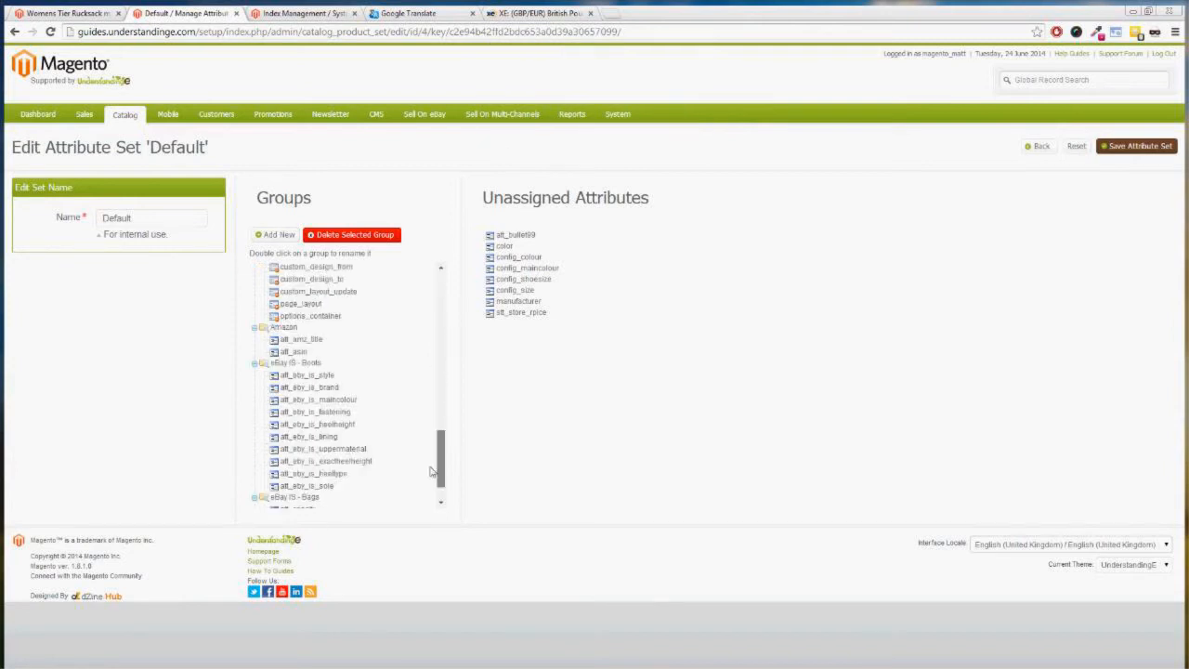
{"action": "scroll", "coordinate": [432, 472], "scroll_direction": "down", "scroll_amount": 1}
{"action": "left_click_drag", "start_coordinate": [517, 235], "coordinate": [279, 503]}
{"action": "left_click", "coordinate": [1166, 148]}
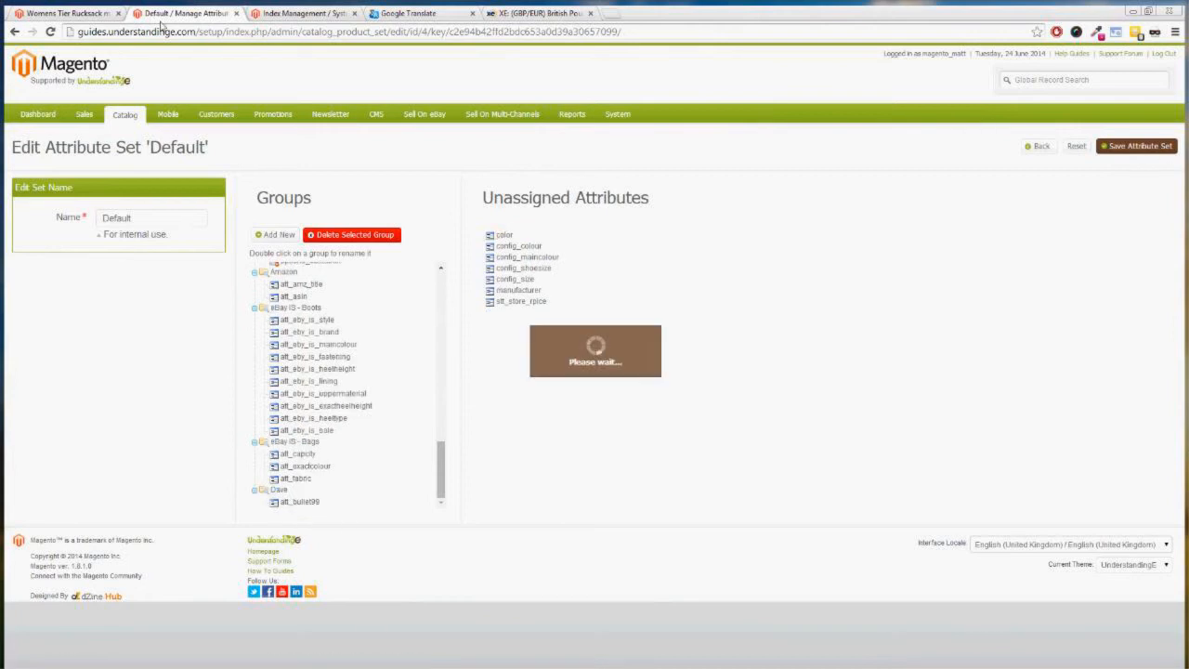
Reload the rucksack's product page and view the newly added attribute group
{"action": "left_click", "coordinate": [74, 13]}
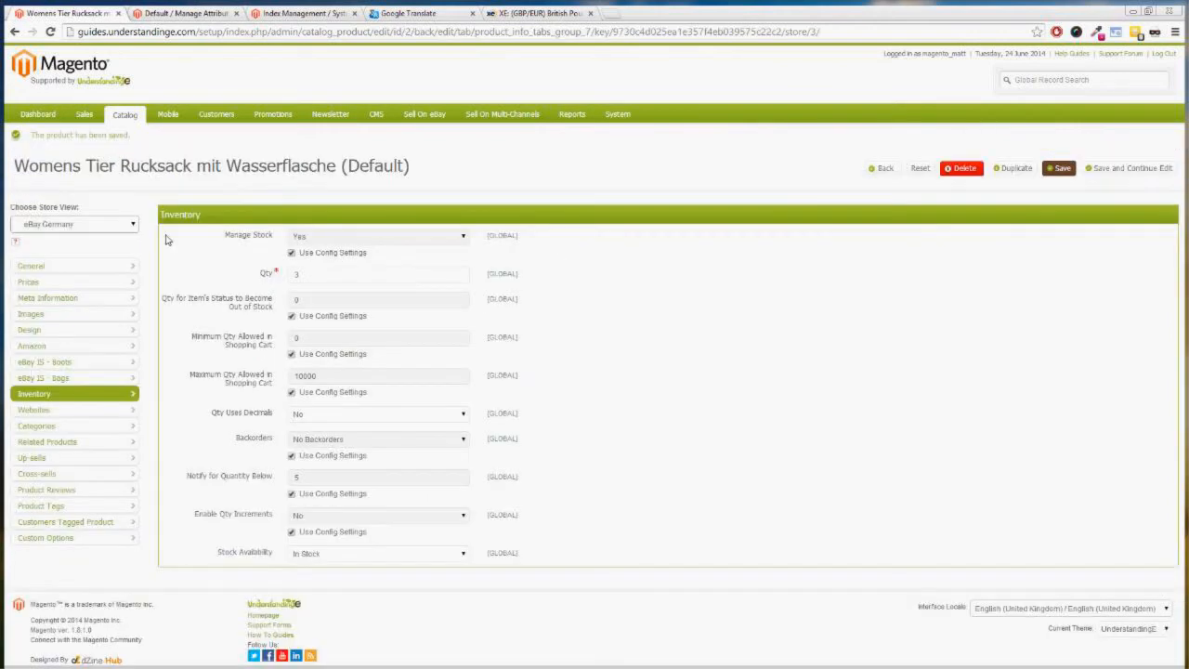
{"action": "right_click", "coordinate": [192, 340]}
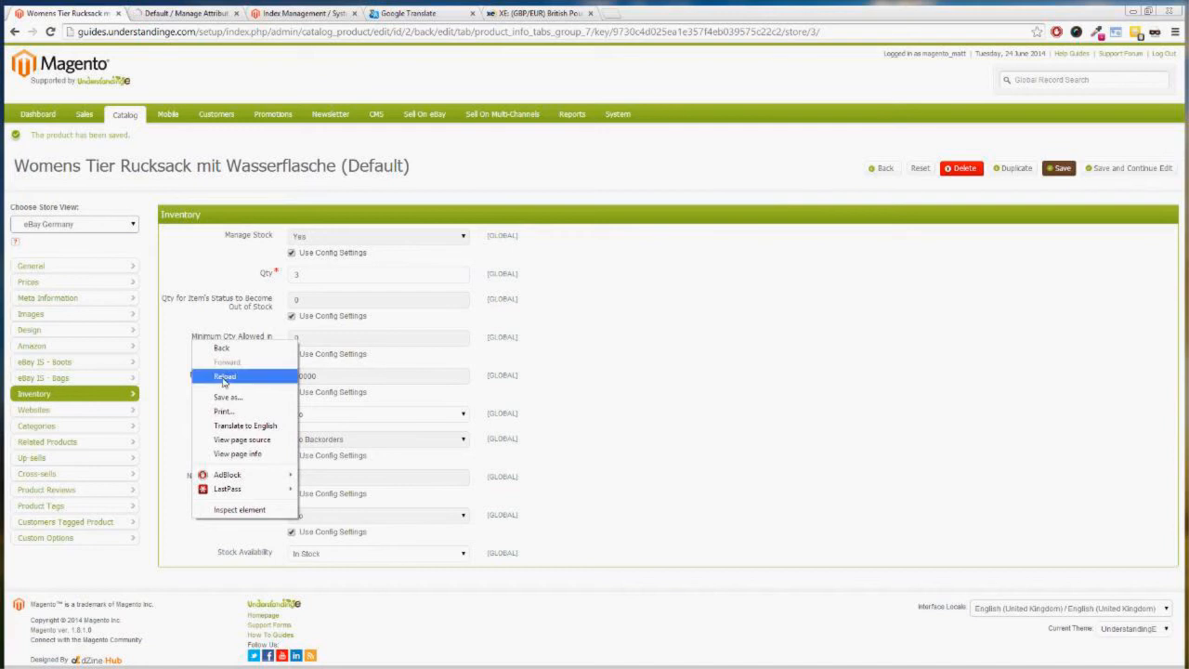
{"action": "left_click", "coordinate": [225, 376]}
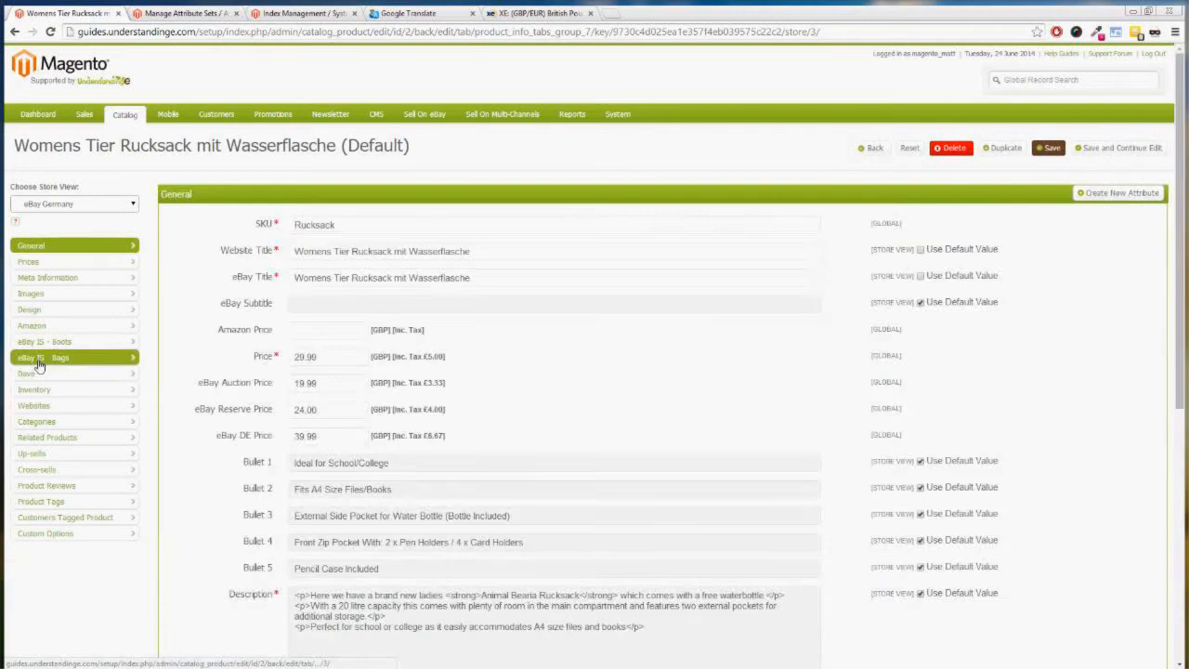
{"action": "left_click", "coordinate": [26, 373]}
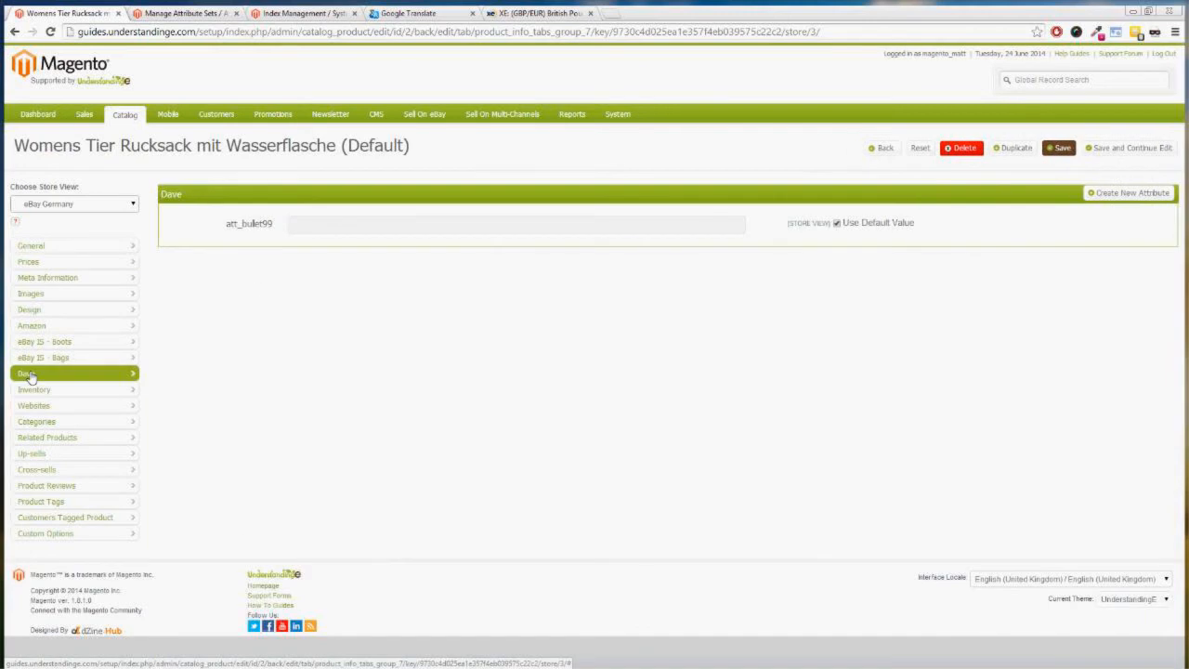
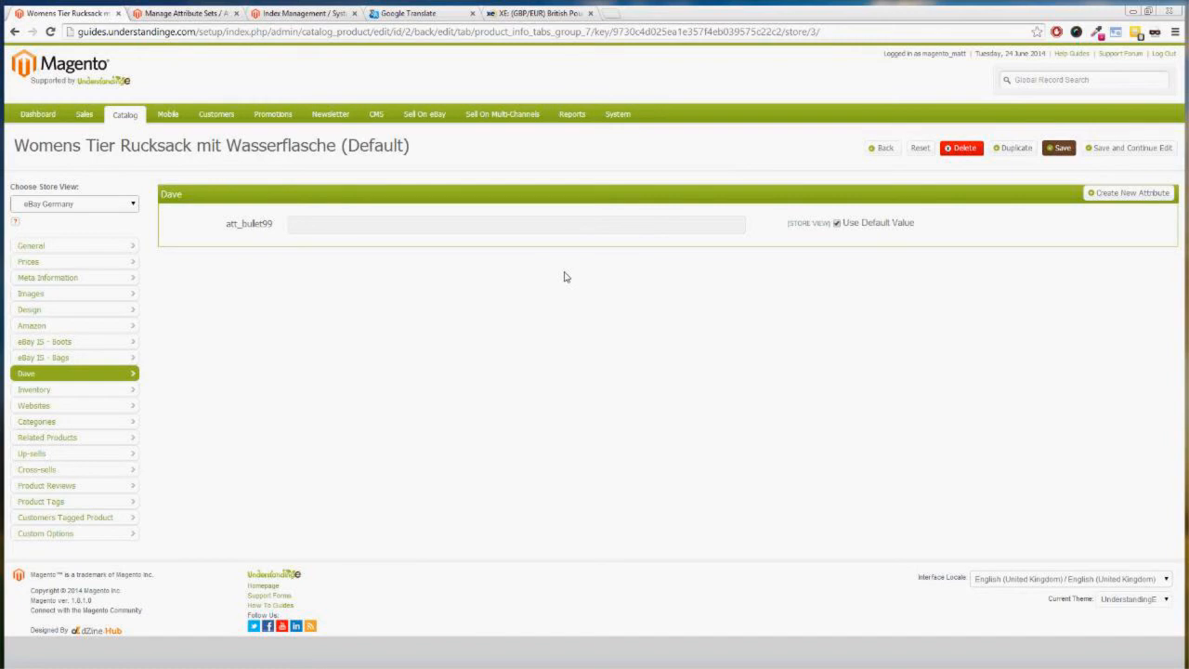
In the Sell On eBay configuration, enable Germany (ebay.de) under eBay Sites, then save and update the sites
{"action": "mouse_move", "coordinate": [617, 116]}
{"action": "mouse_move", "coordinate": [425, 122]}
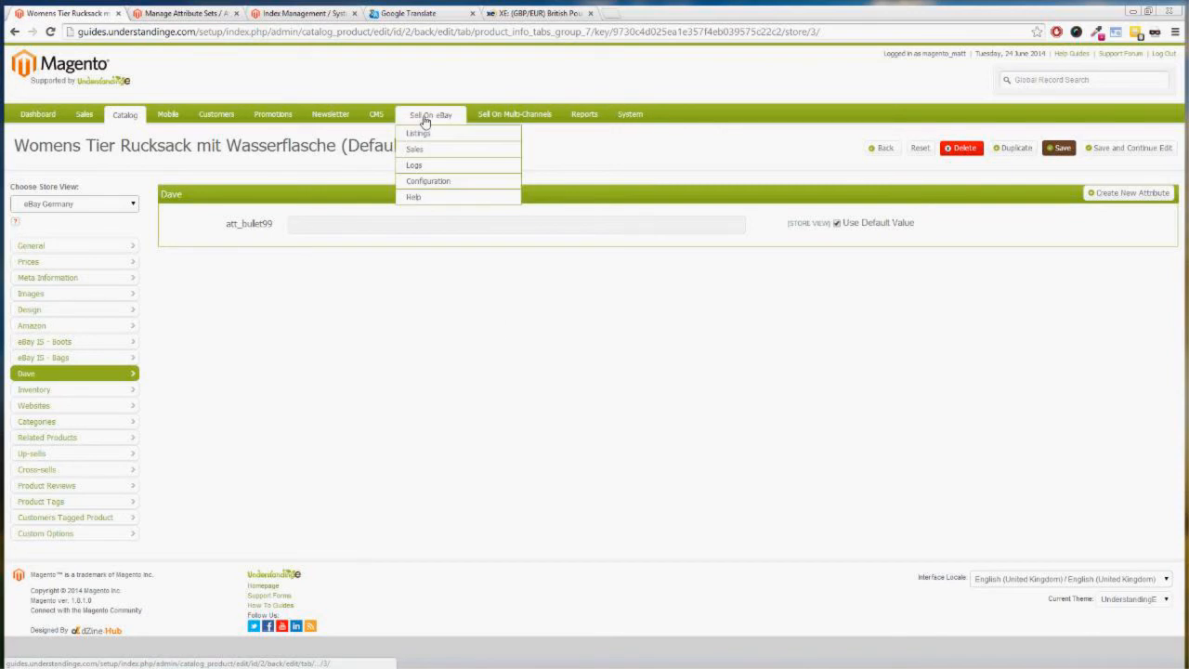
{"action": "left_click", "coordinate": [427, 182]}
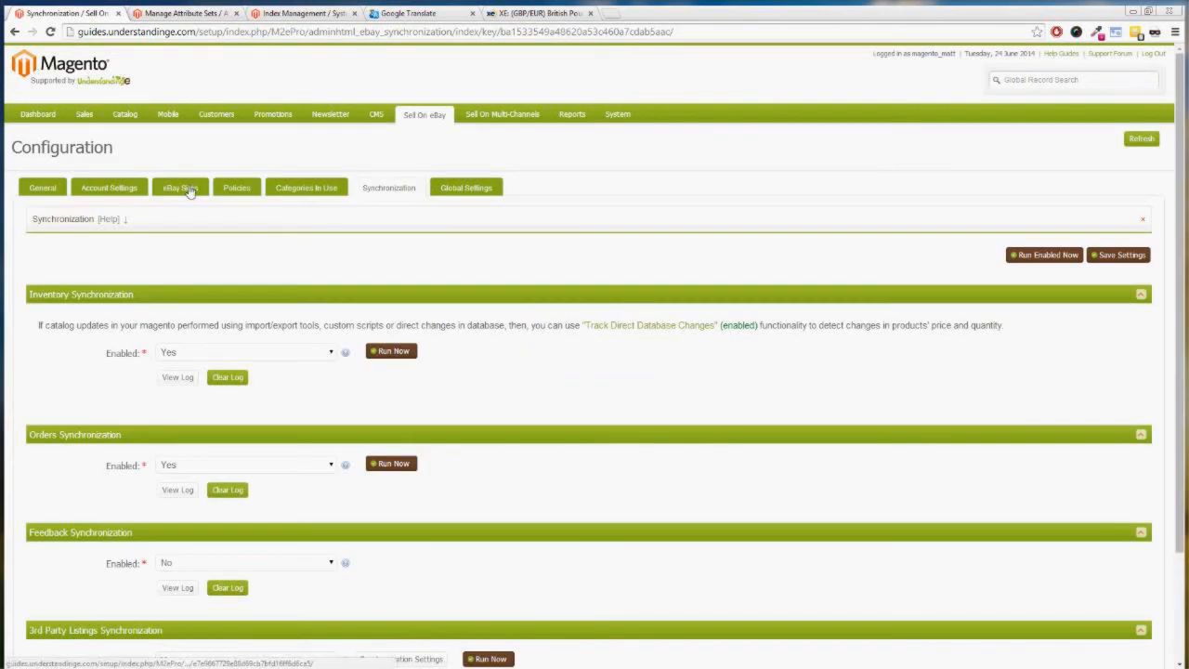
{"action": "left_click", "coordinate": [187, 191]}
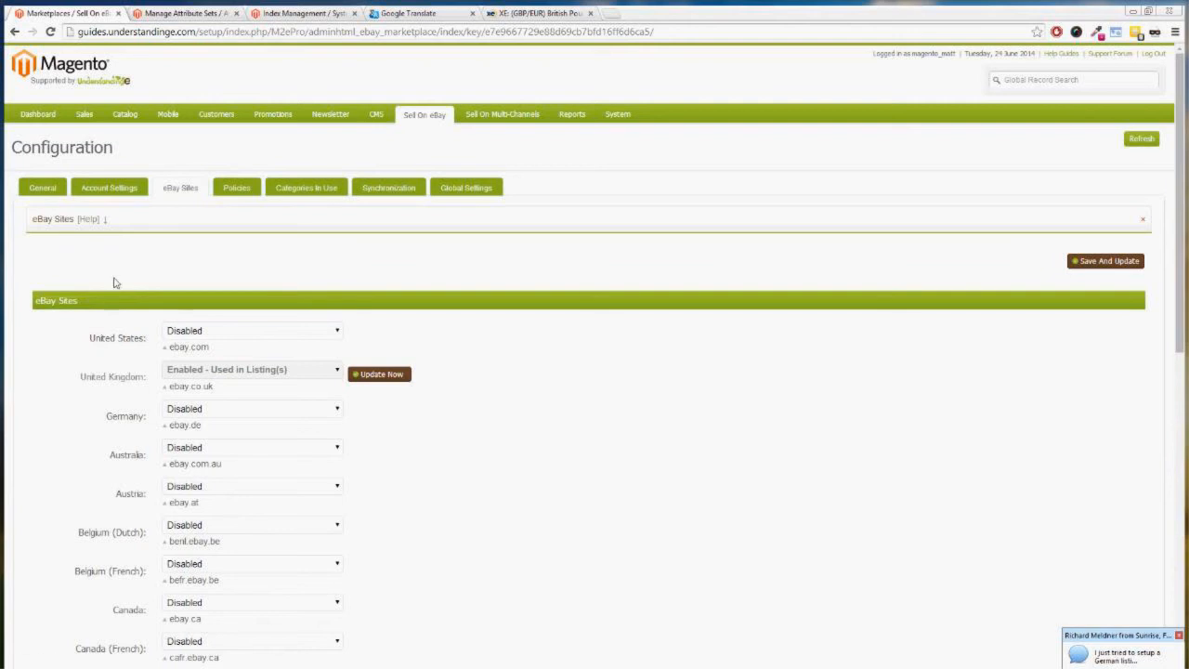
{"action": "left_click", "coordinate": [194, 417]}
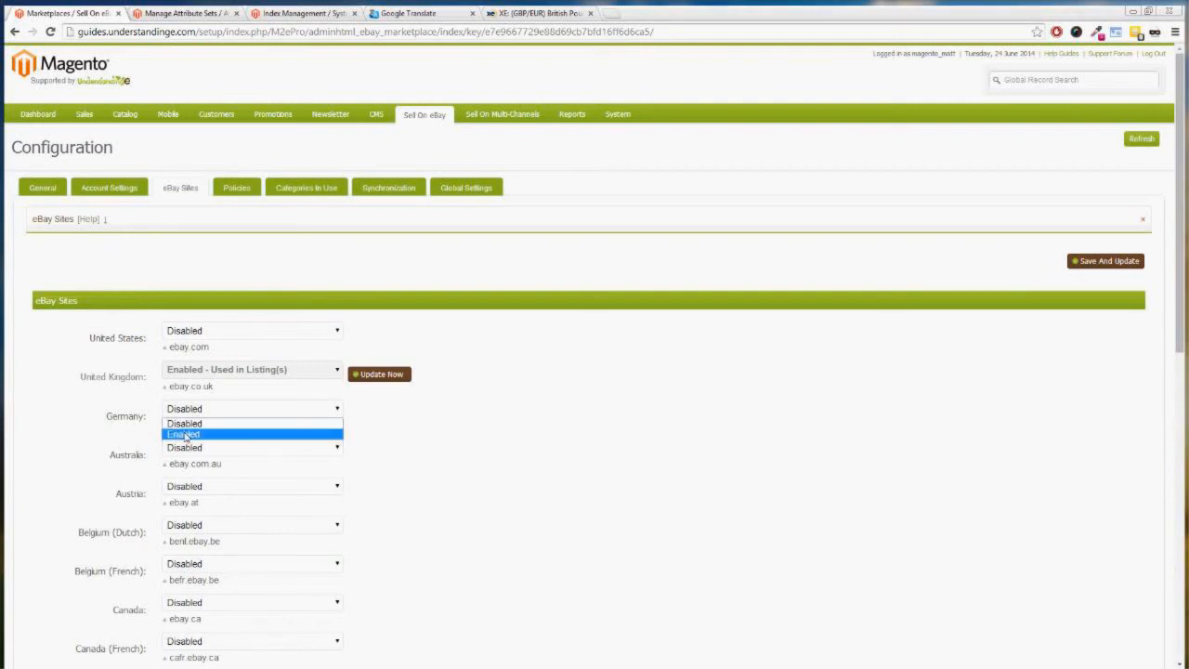
{"action": "left_click", "coordinate": [185, 434]}
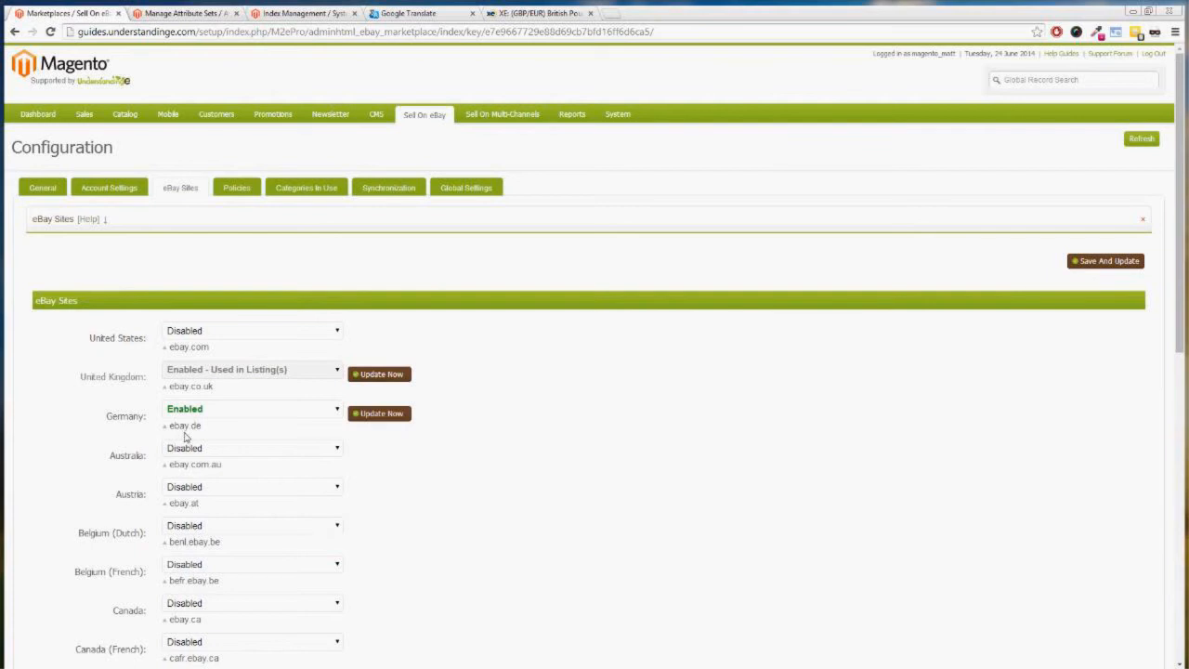
{"action": "left_click", "coordinate": [1107, 263]}
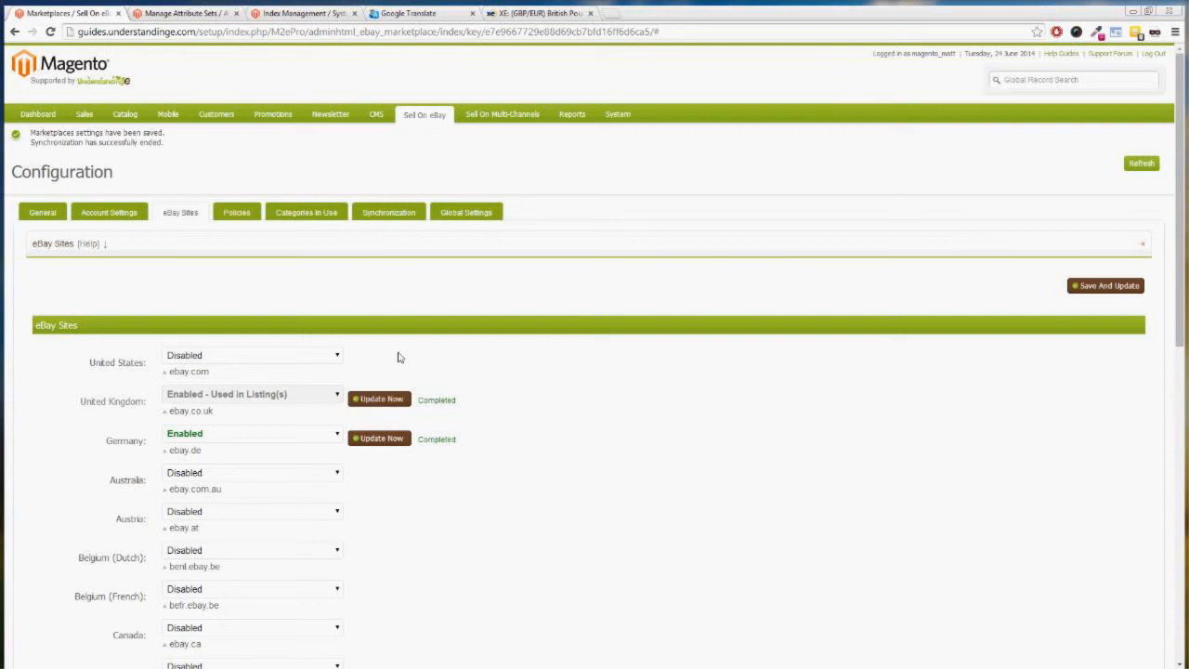
Open the system's Currency Setup configuration and review the Webservicex and Scheduled Import Settings
{"action": "mouse_move", "coordinate": [621, 114]}
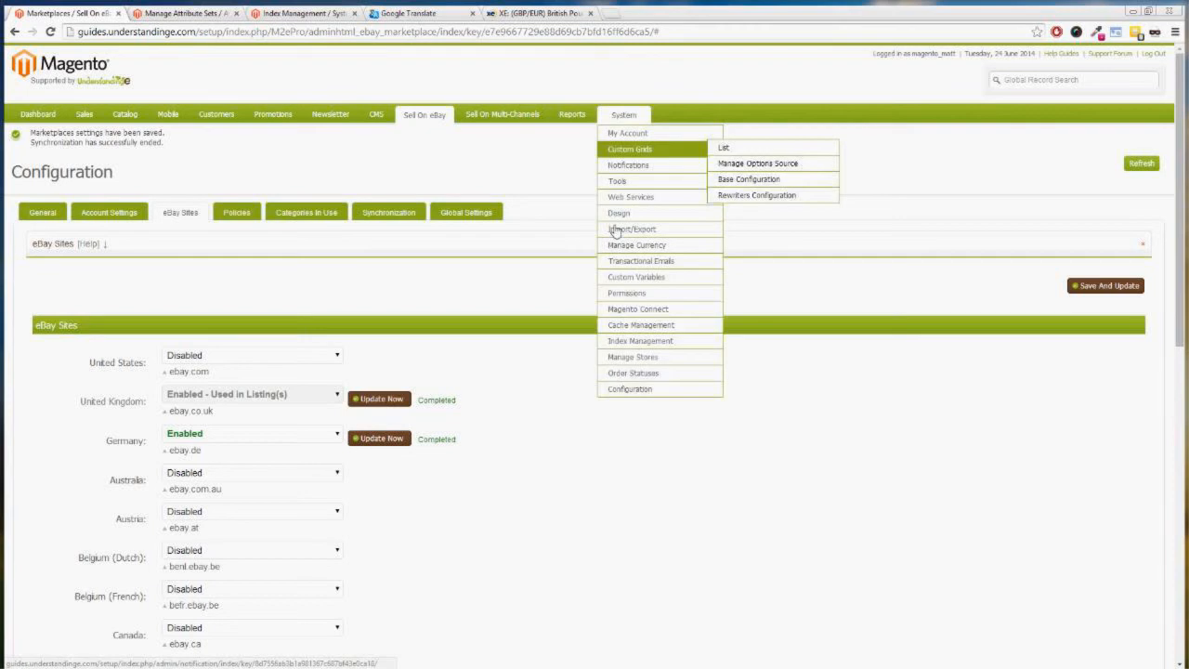
{"action": "left_click", "coordinate": [613, 388]}
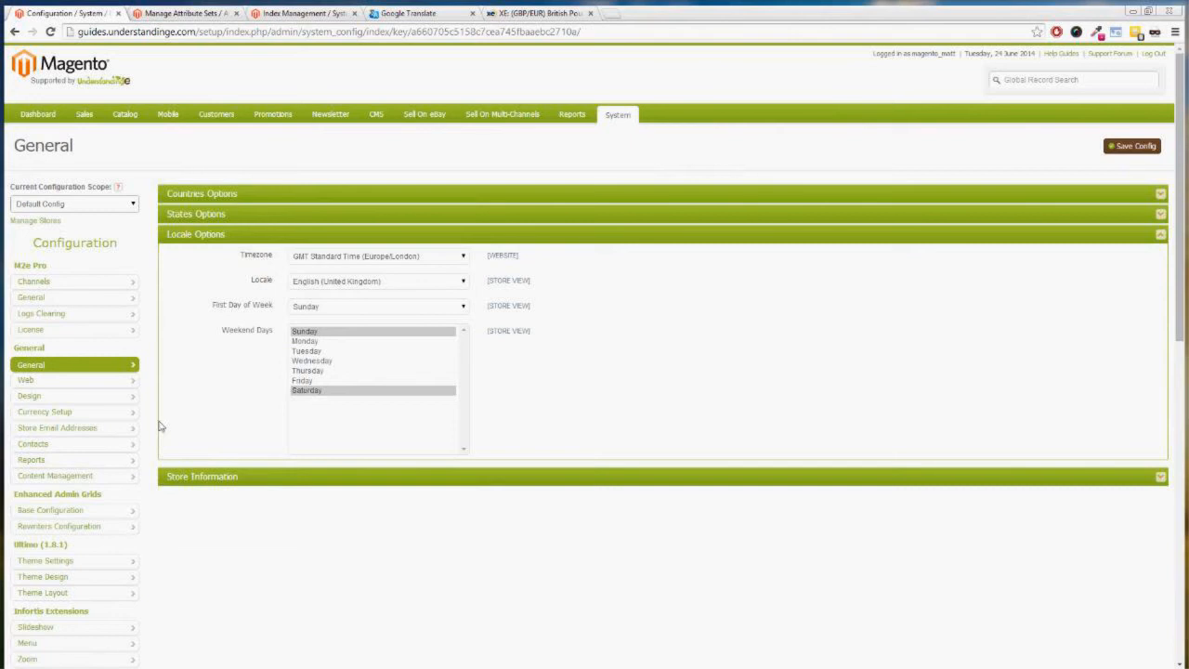
{"action": "left_click", "coordinate": [90, 413]}
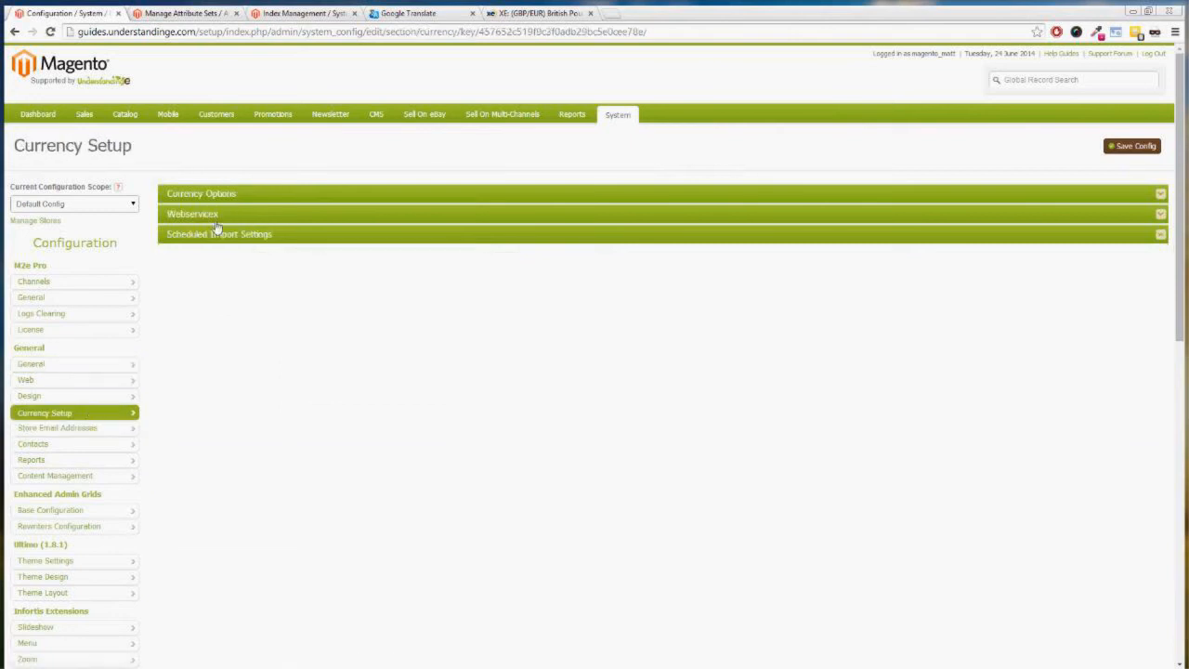
{"action": "left_click", "coordinate": [192, 219]}
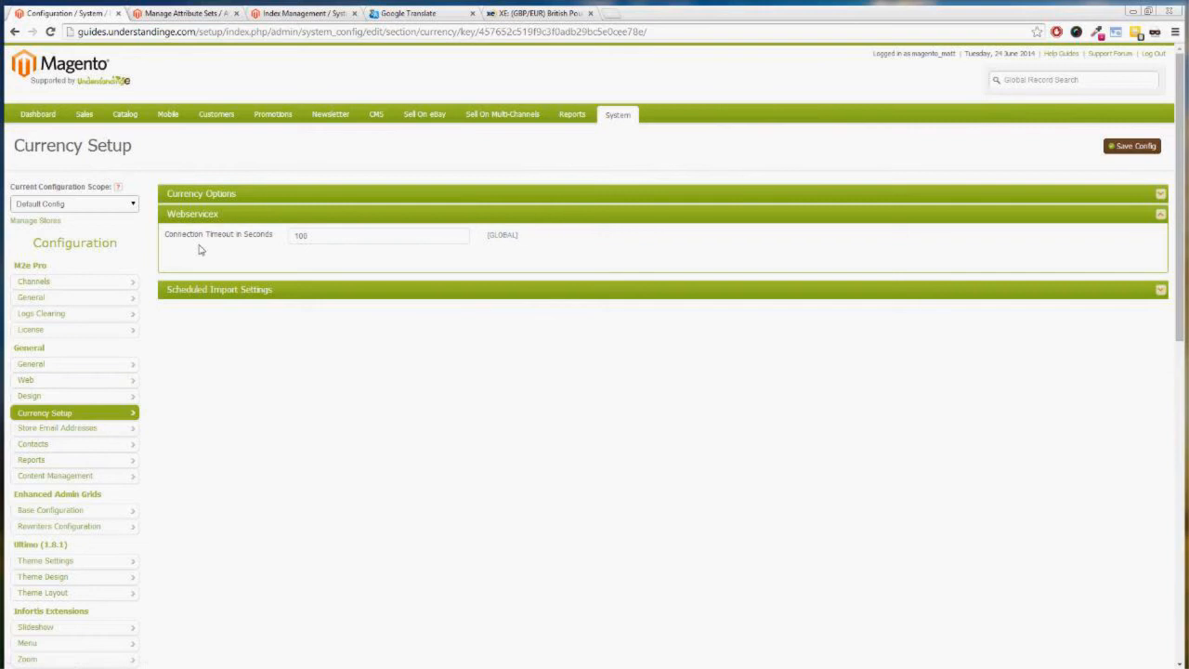
{"action": "left_click", "coordinate": [218, 290]}
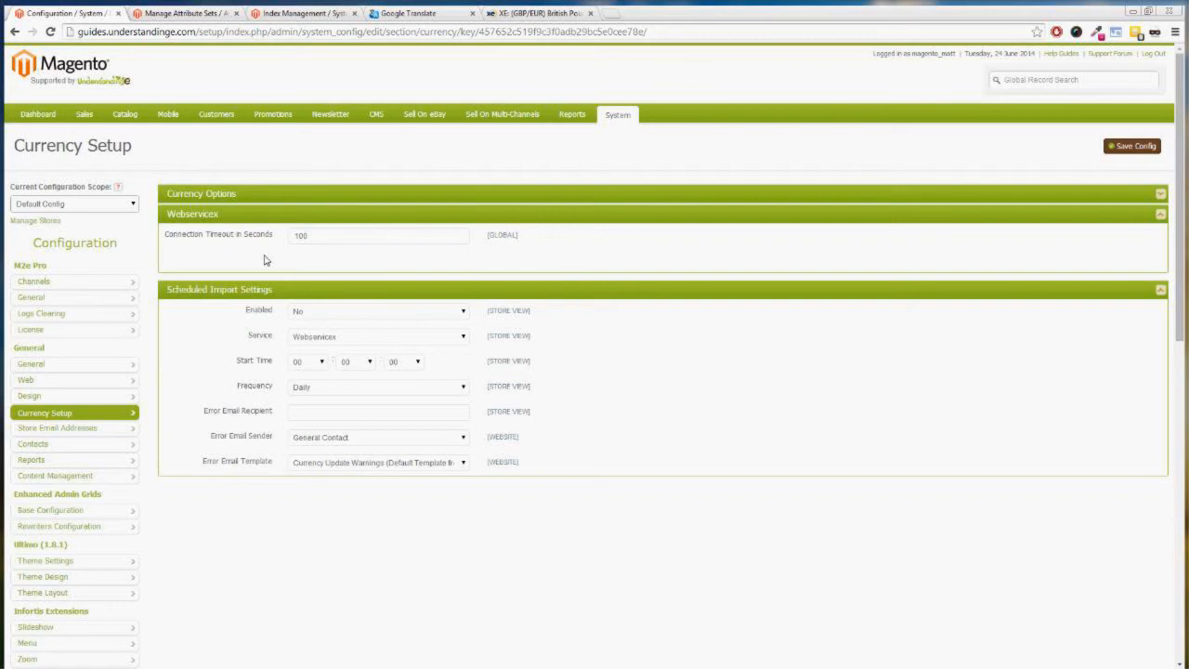
In Currency Options, try selecting Euro as an additional allowed currency
{"action": "left_click", "coordinate": [199, 195]}
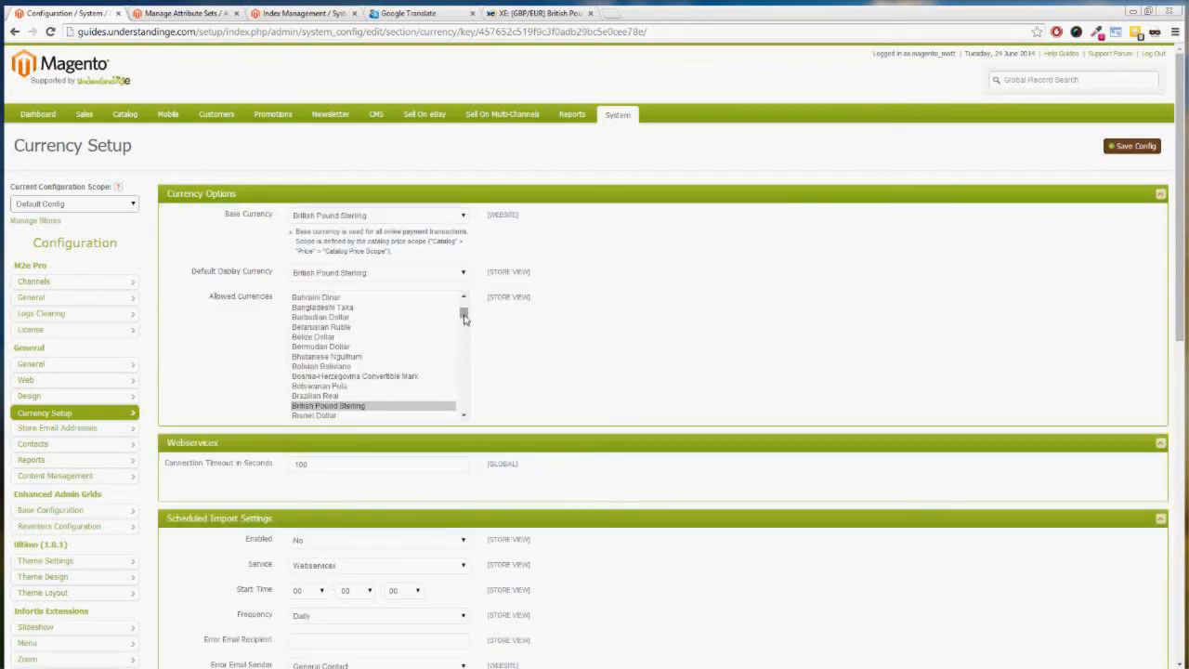
{"action": "left_click_drag", "start_coordinate": [463, 313], "coordinate": [469, 339]}
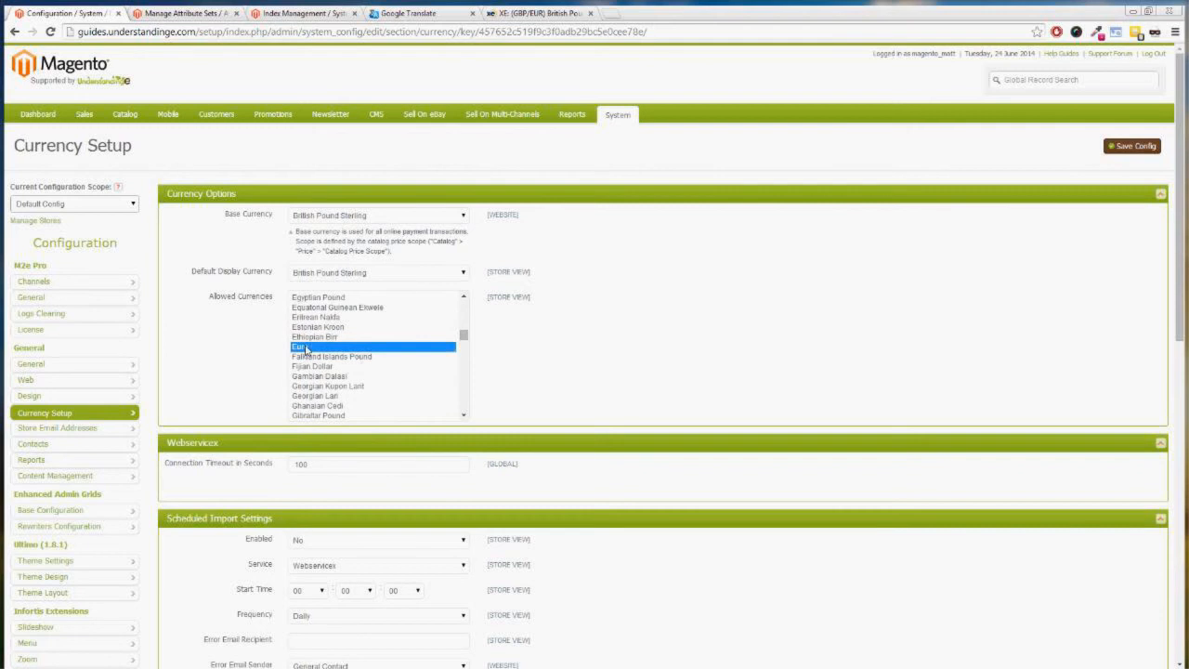
{"action": "left_click", "coordinate": [304, 347], "text": "ctrl"}
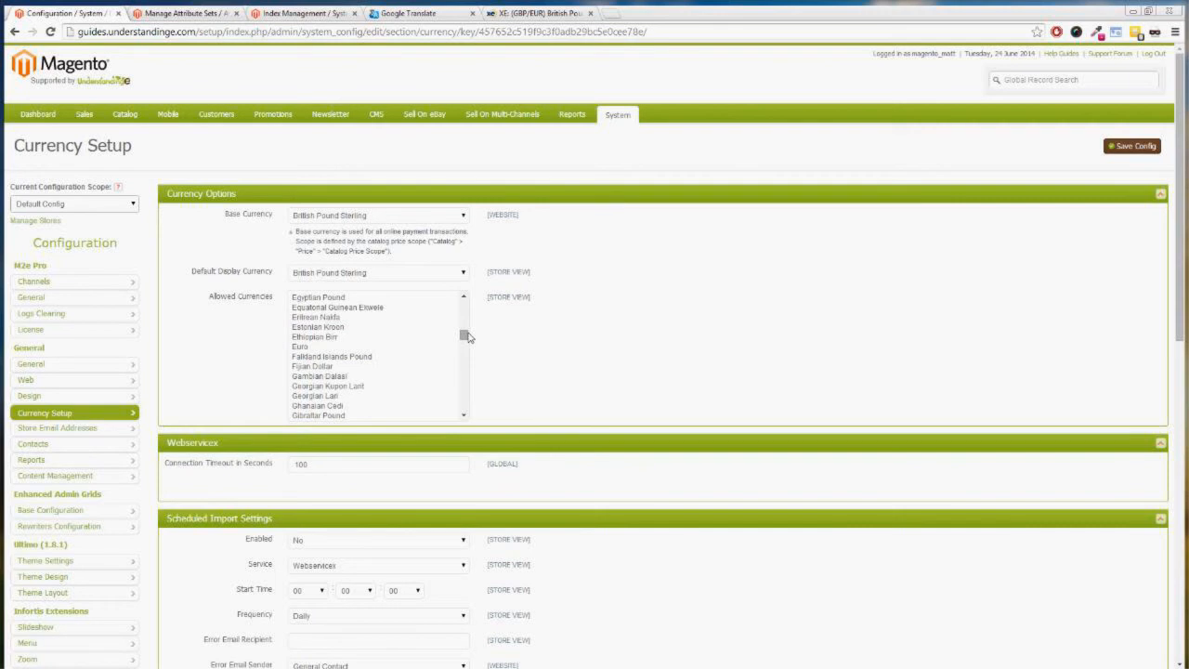
Select British Pound Sterling as the only allowed currency and save the currency configuration
{"action": "mouse_move", "coordinate": [469, 338]}
{"action": "left_mouse_down"}
{"action": "mouse_move", "coordinate": [471, 308]}
{"action": "mouse_move", "coordinate": [473, 321]}
{"action": "left_mouse_up"}
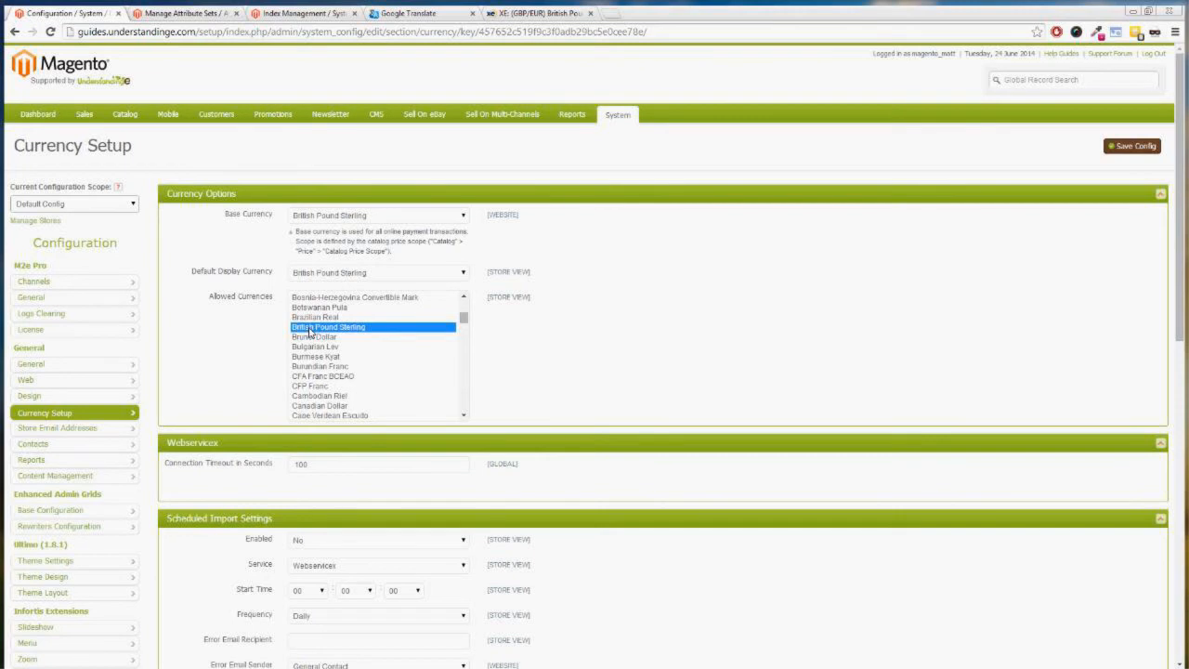
{"action": "left_click", "coordinate": [1131, 150]}
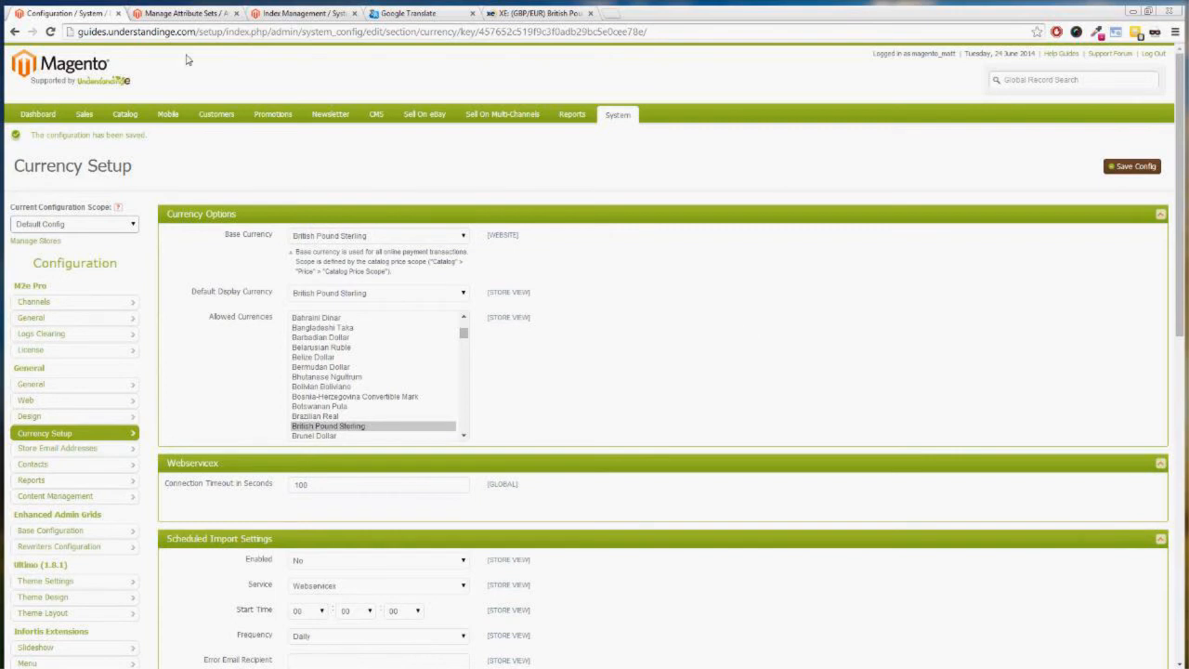
Open the Sell On eBay listings overview, look through the existing listings and start a new listing
{"action": "left_click", "coordinate": [187, 12]}
{"action": "mouse_move", "coordinate": [418, 119]}
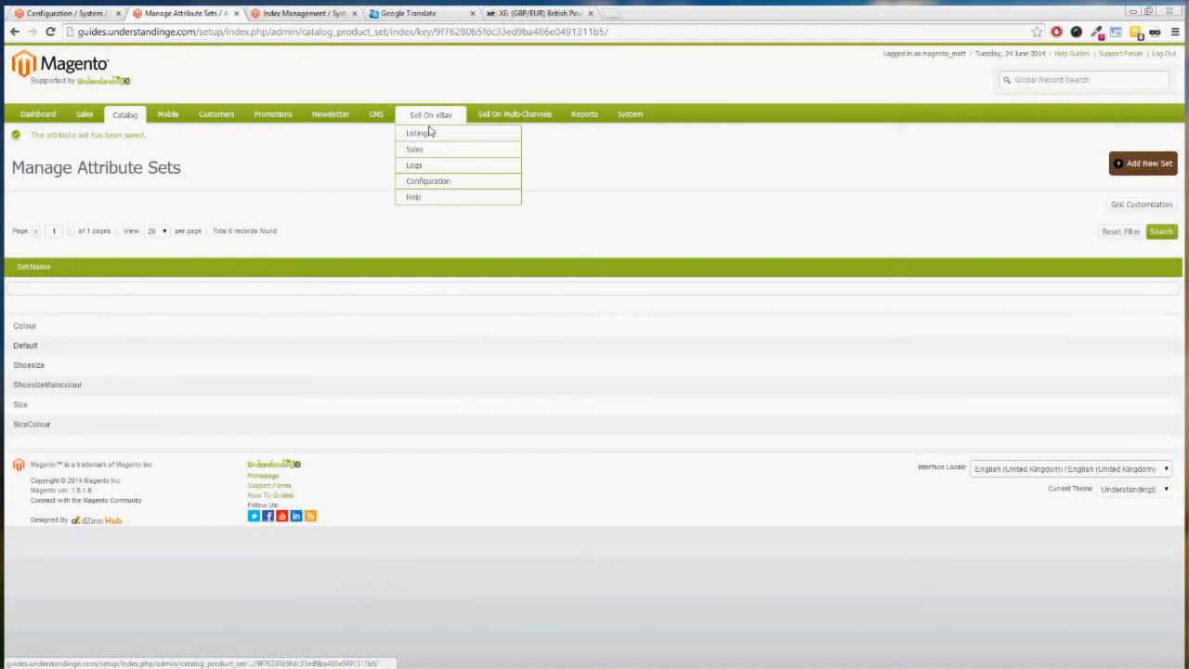
{"action": "left_click", "coordinate": [432, 135]}
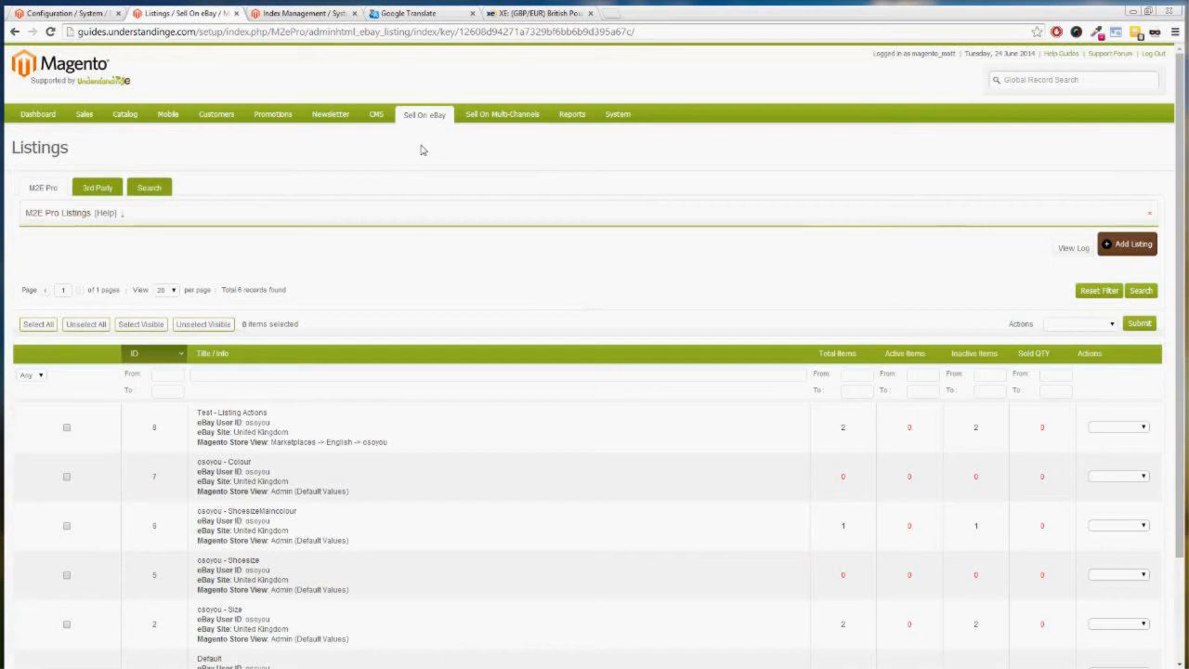
{"action": "scroll", "coordinate": [424, 173], "scroll_direction": "down", "scroll_amount": 3}
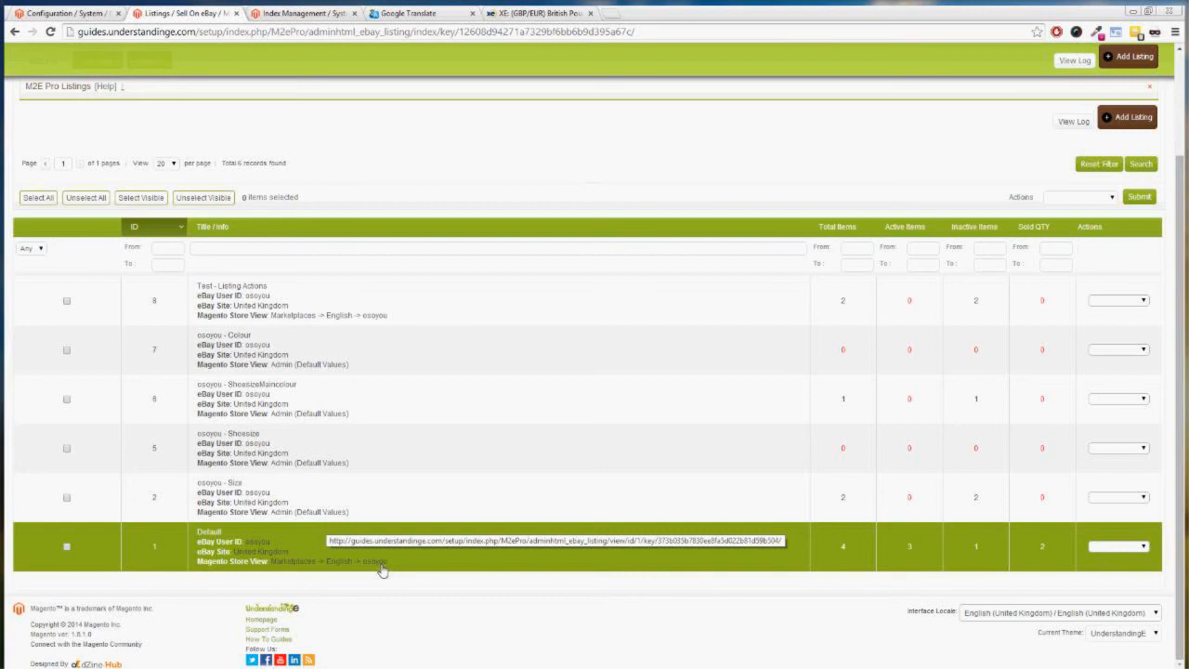
{"action": "left_click", "coordinate": [1134, 118]}
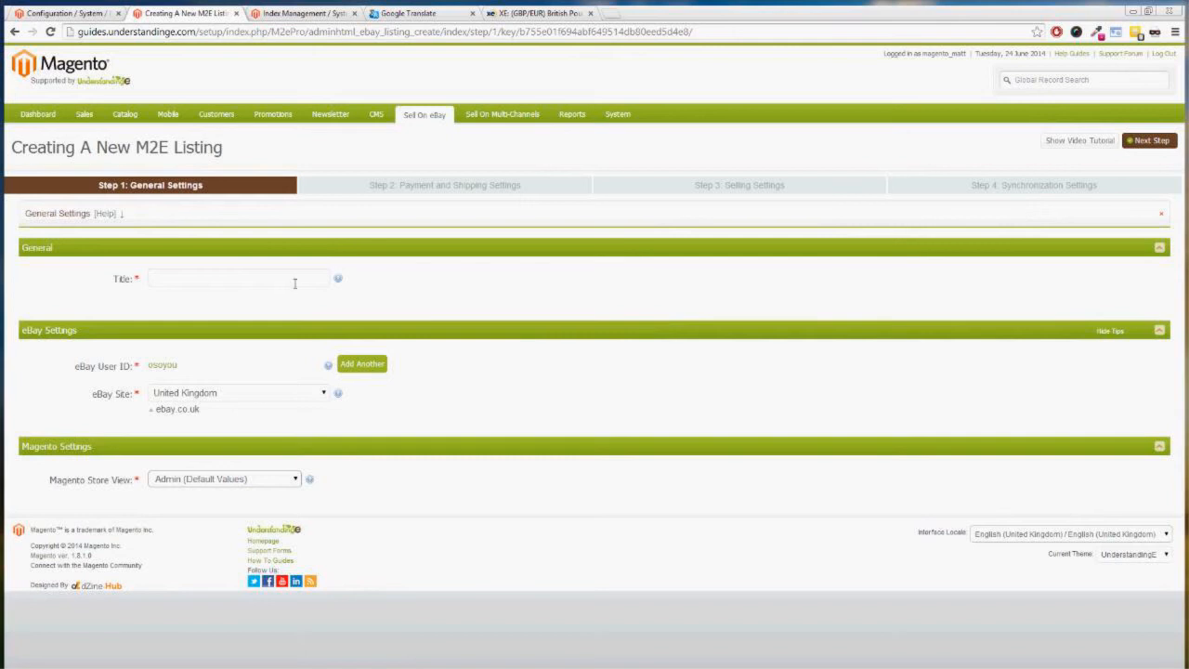
Title the listing "eBay Germany Default", with Germany as the eBay site and eBay Germany as the Magento store view
{"action": "type", "text": "eBay Germany Default"}
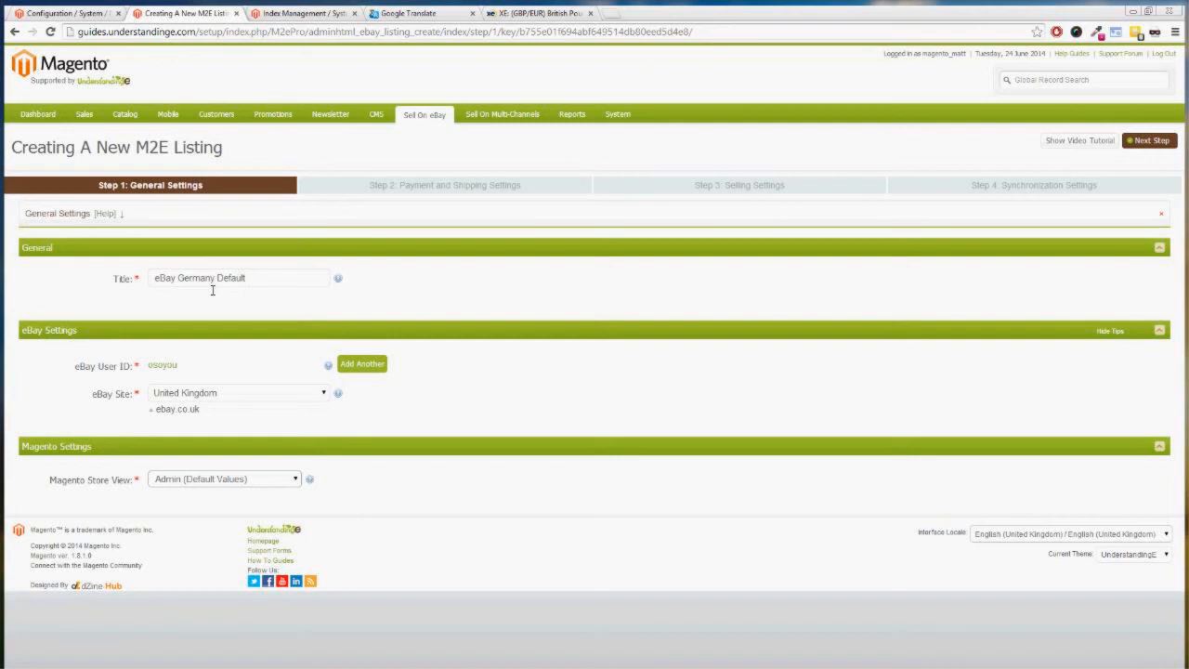
{"action": "left_click", "coordinate": [212, 394]}
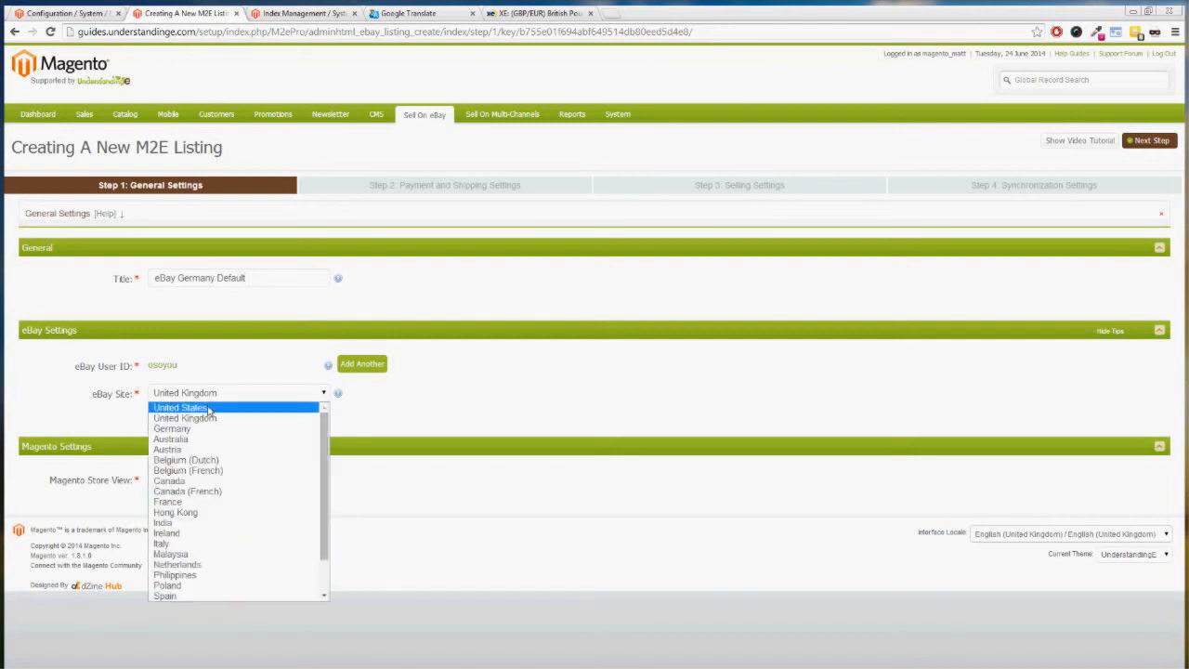
{"action": "left_click", "coordinate": [186, 429]}
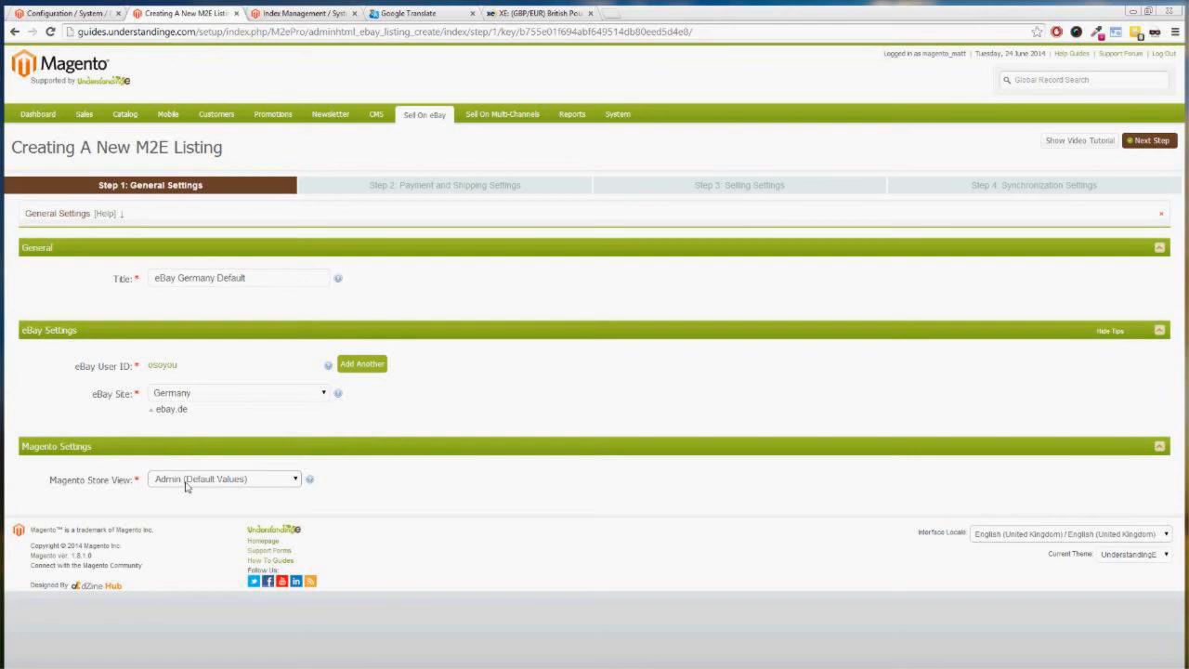
{"action": "left_click", "coordinate": [187, 481]}
{"action": "left_click", "coordinate": [200, 547]}
Open the rucksack product separately in the eBay Germany store view and examine its German eBay Title
{"action": "left_click", "coordinate": [57, 13]}
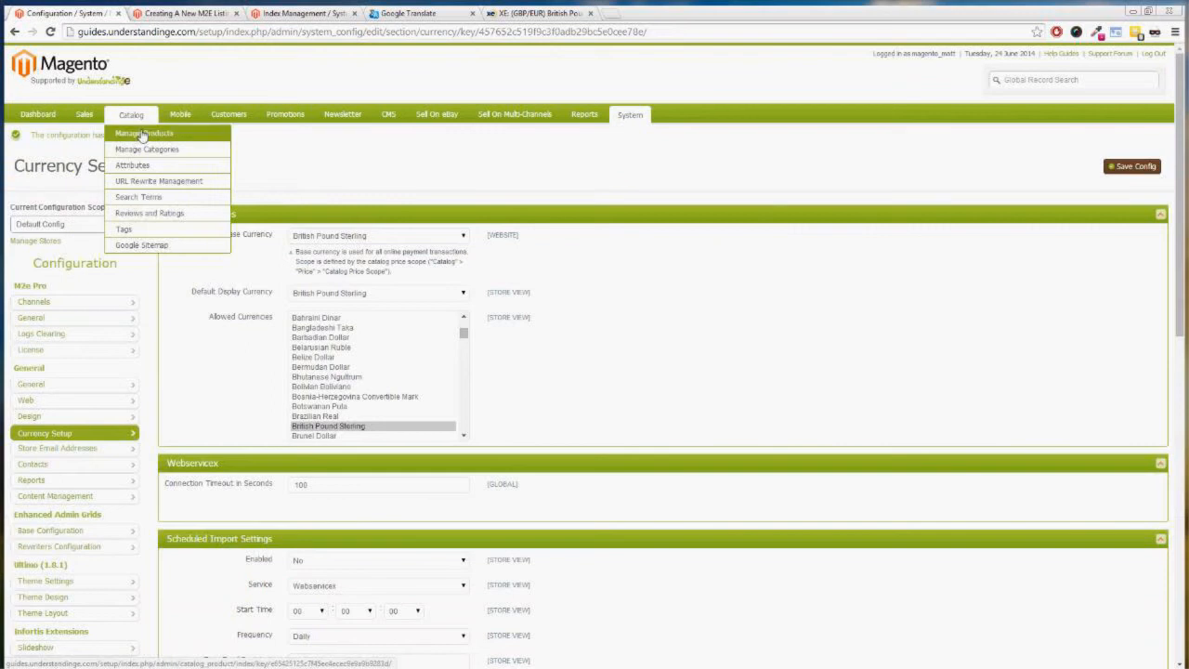
{"action": "right_click", "coordinate": [140, 130]}
{"action": "left_click", "coordinate": [158, 137]}
{"action": "left_click", "coordinate": [172, 13]}
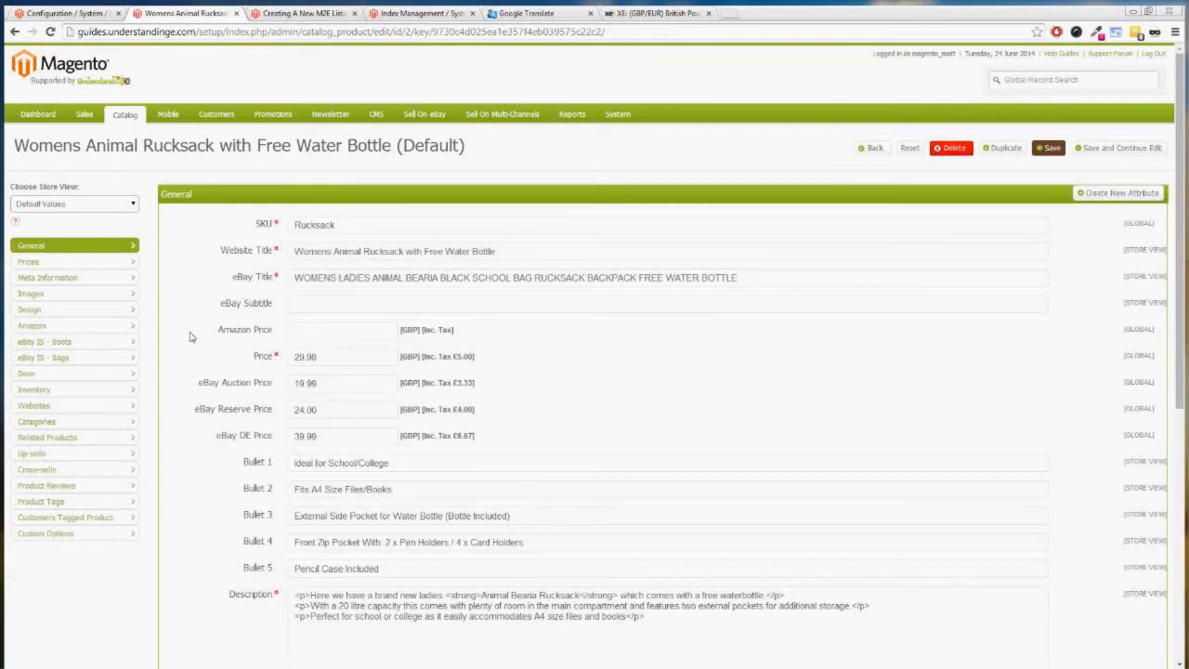
{"action": "left_click", "coordinate": [92, 203]}
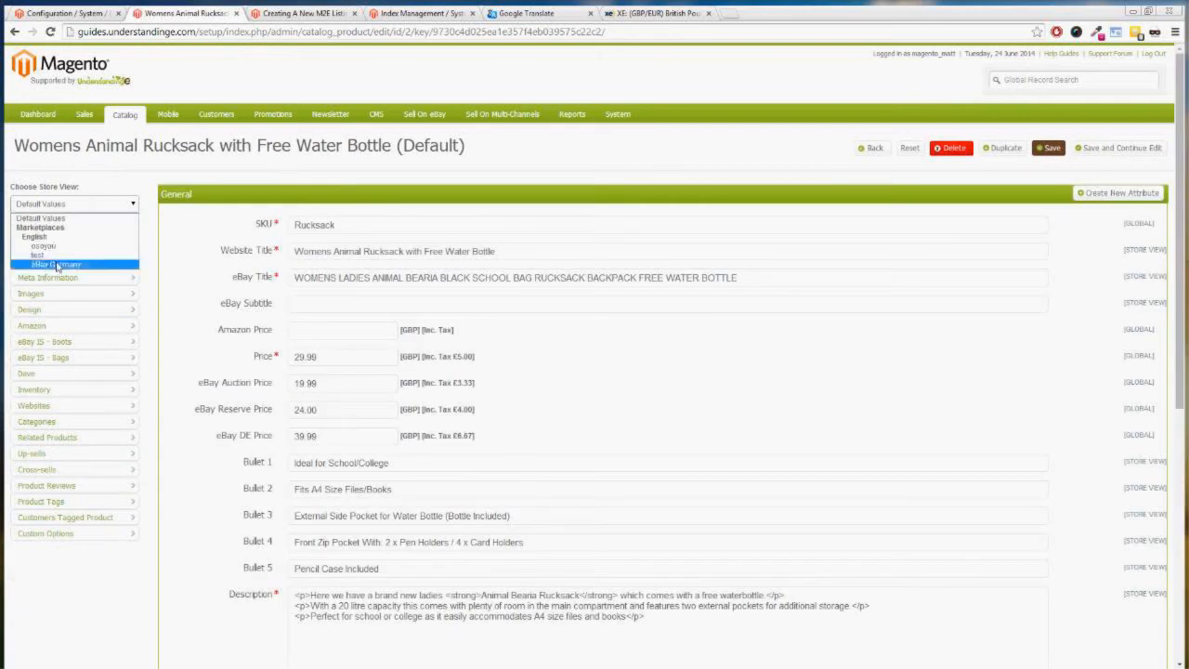
{"action": "left_click", "coordinate": [56, 265]}
{"action": "left_click", "coordinate": [612, 118]}
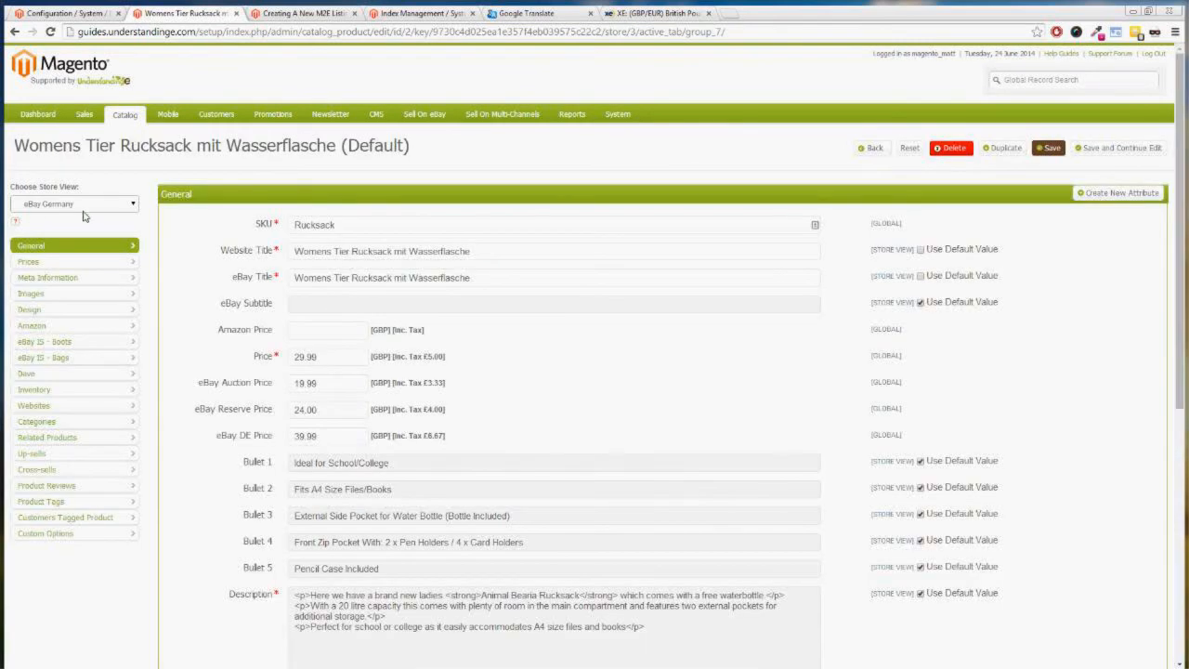
{"action": "left_click_drag", "start_coordinate": [486, 279], "coordinate": [245, 330]}
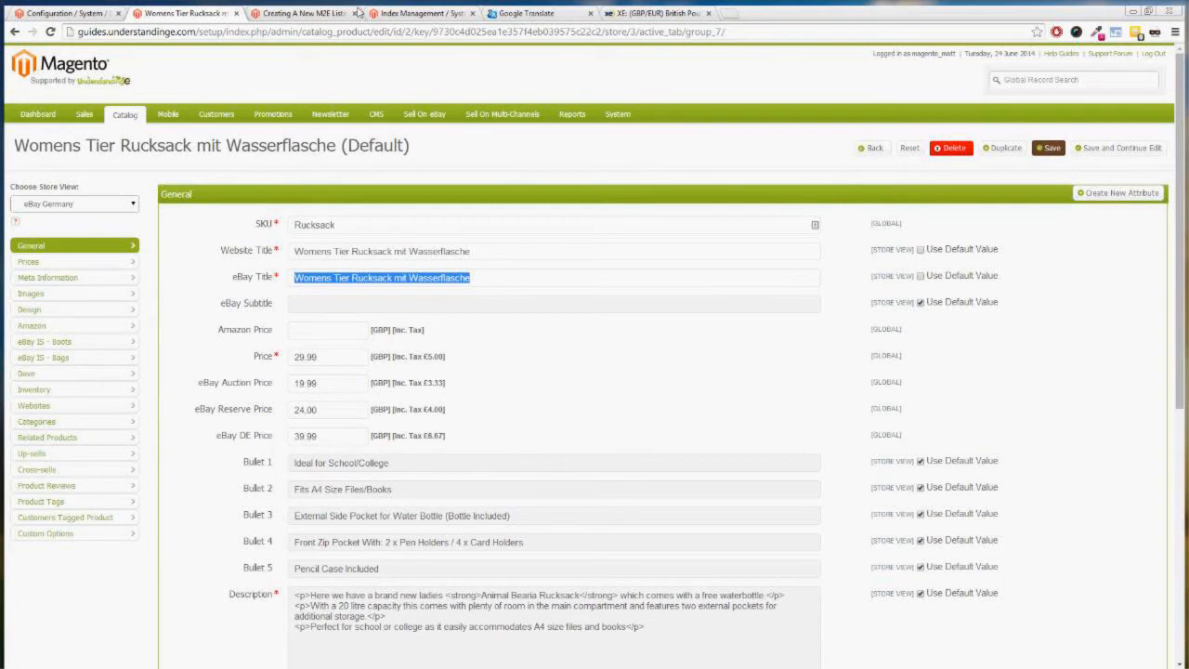
Return to the new listing, continue to Payment and Shipping Settings and enable Immediate Payment Required for PayPal
{"action": "left_click", "coordinate": [303, 11]}
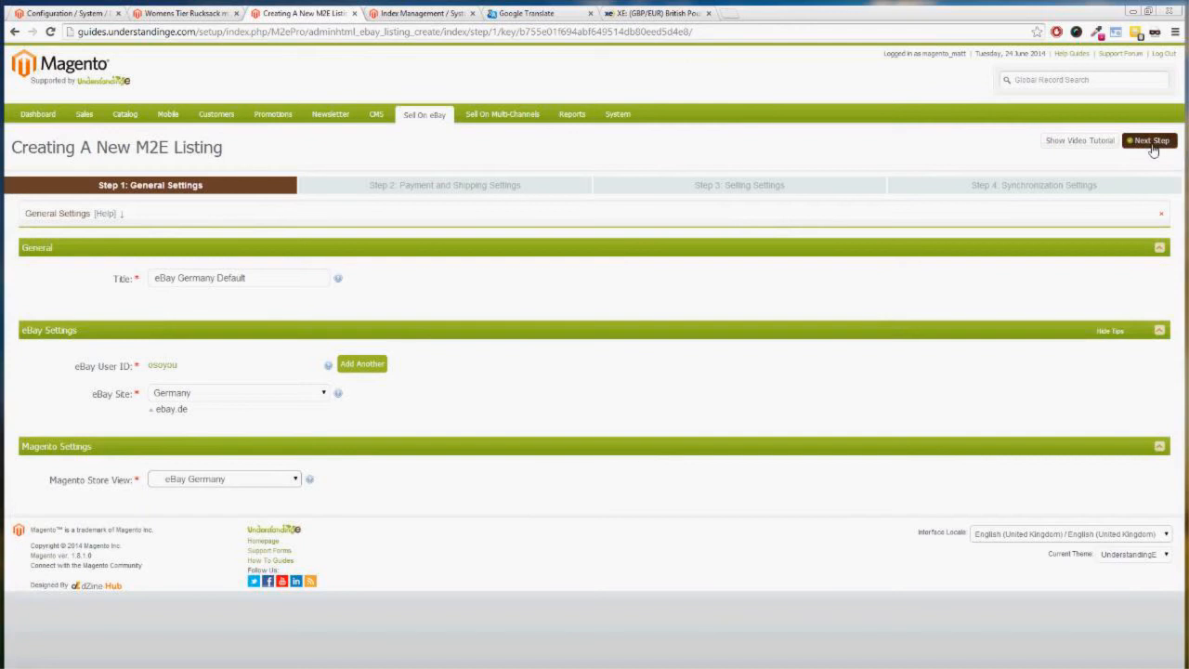
{"action": "left_click", "coordinate": [1151, 142]}
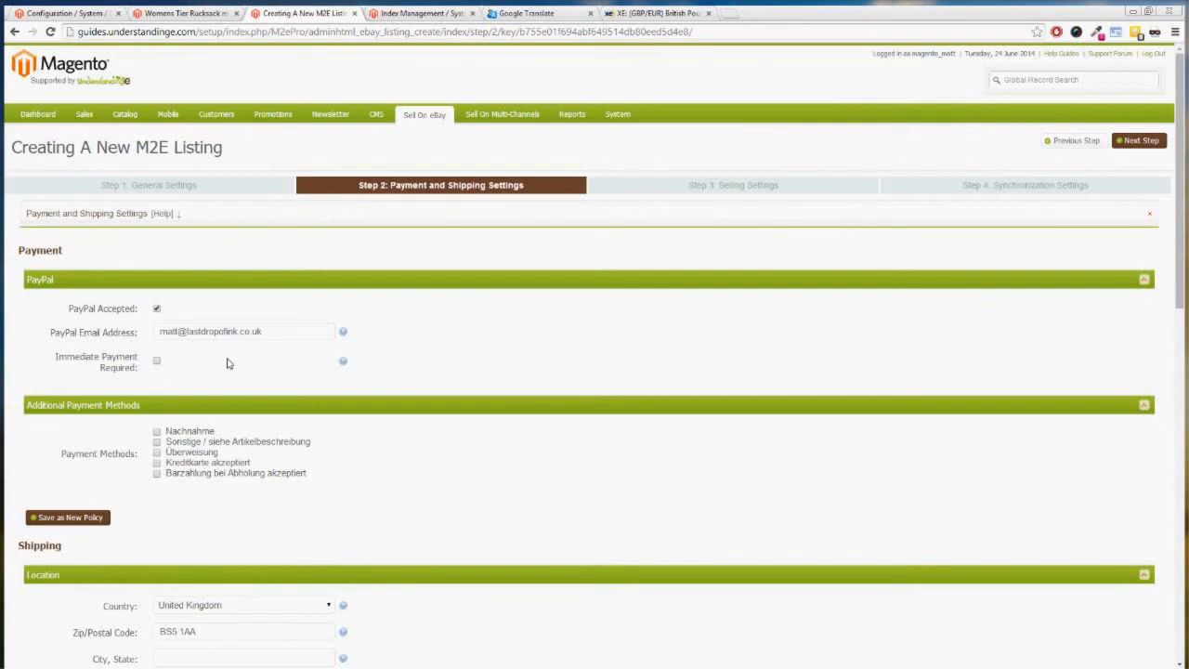
{"action": "left_click", "coordinate": [156, 360]}
{"action": "left_click", "coordinate": [156, 361]}
{"action": "left_click", "coordinate": [157, 361]}
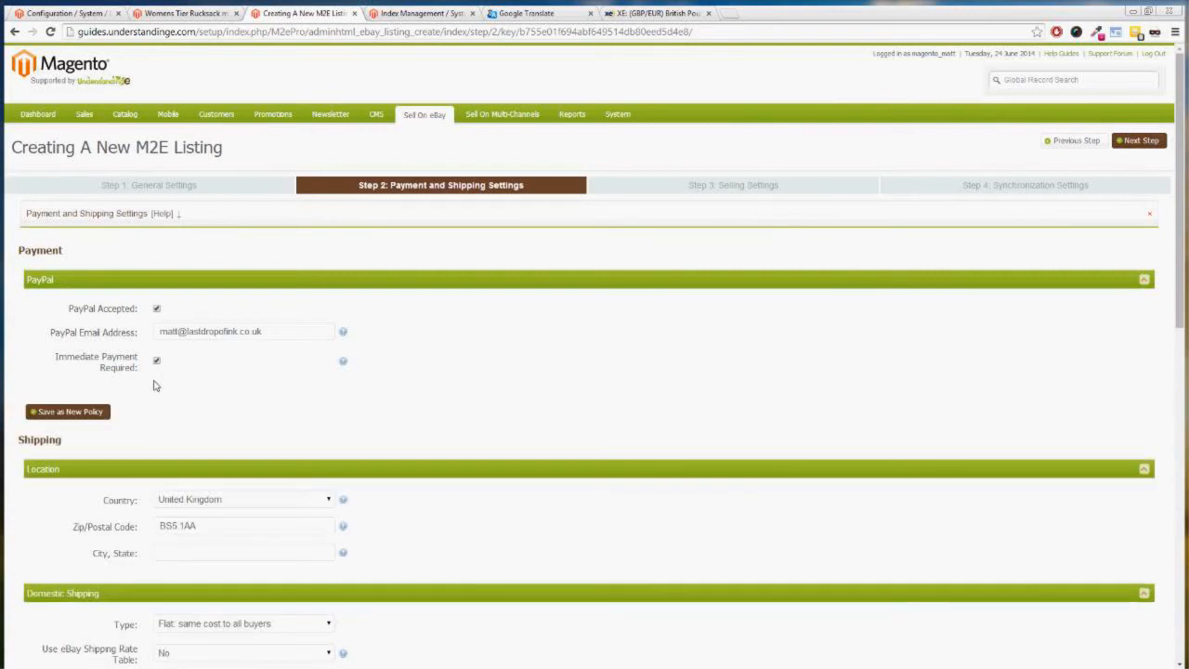
Check the shipping location's postal code and add a domestic shipping method using the UPS Express service
{"action": "scroll", "coordinate": [56, 415], "scroll_direction": "down", "scroll_amount": 1}
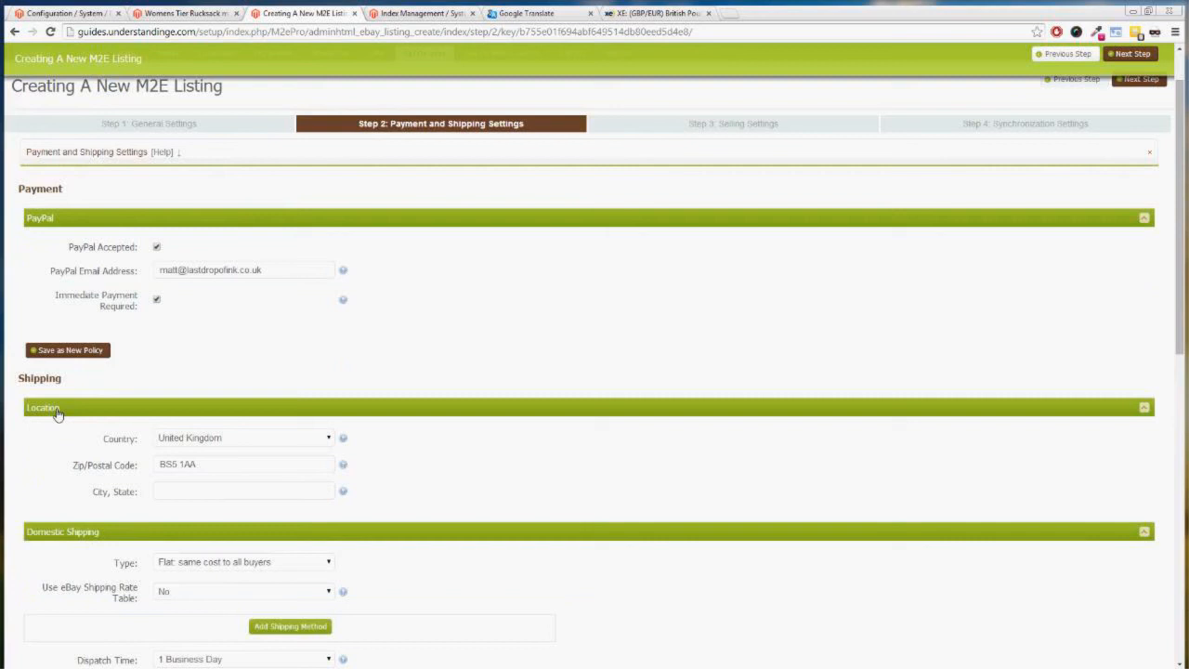
{"action": "scroll", "coordinate": [56, 415], "scroll_direction": "down", "scroll_amount": 1}
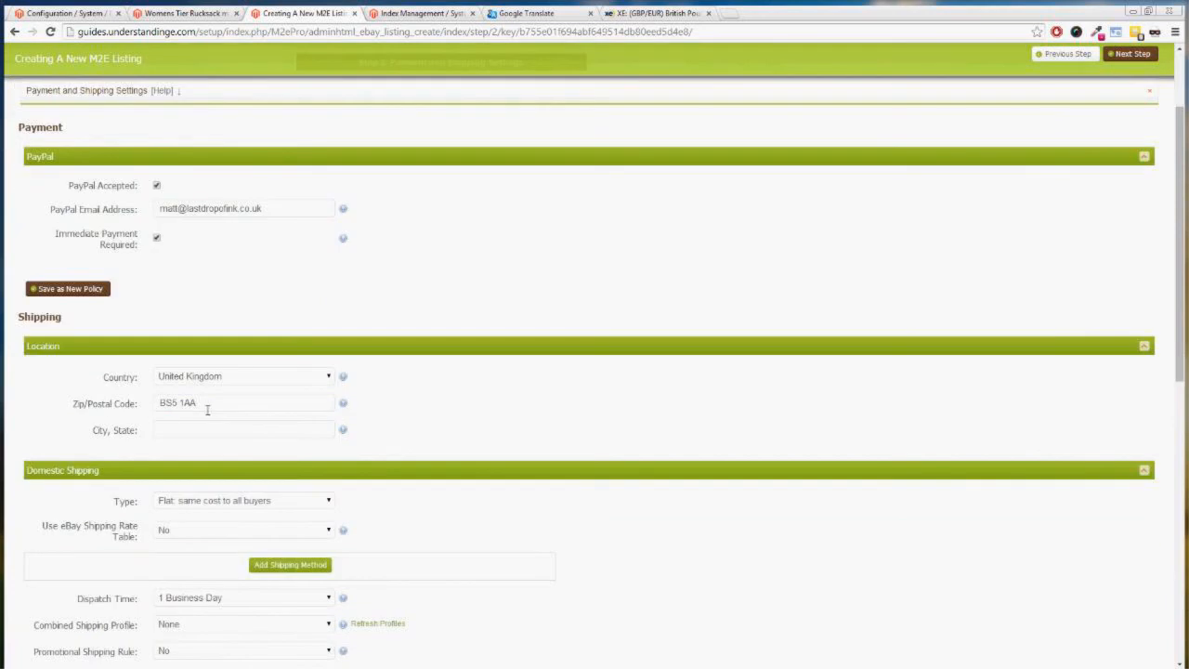
{"action": "left_click_drag", "start_coordinate": [208, 406], "coordinate": [102, 406]}
{"action": "scroll", "coordinate": [58, 409], "scroll_direction": "down", "scroll_amount": 1}
{"action": "scroll", "coordinate": [59, 410], "scroll_direction": "down", "scroll_amount": 1}
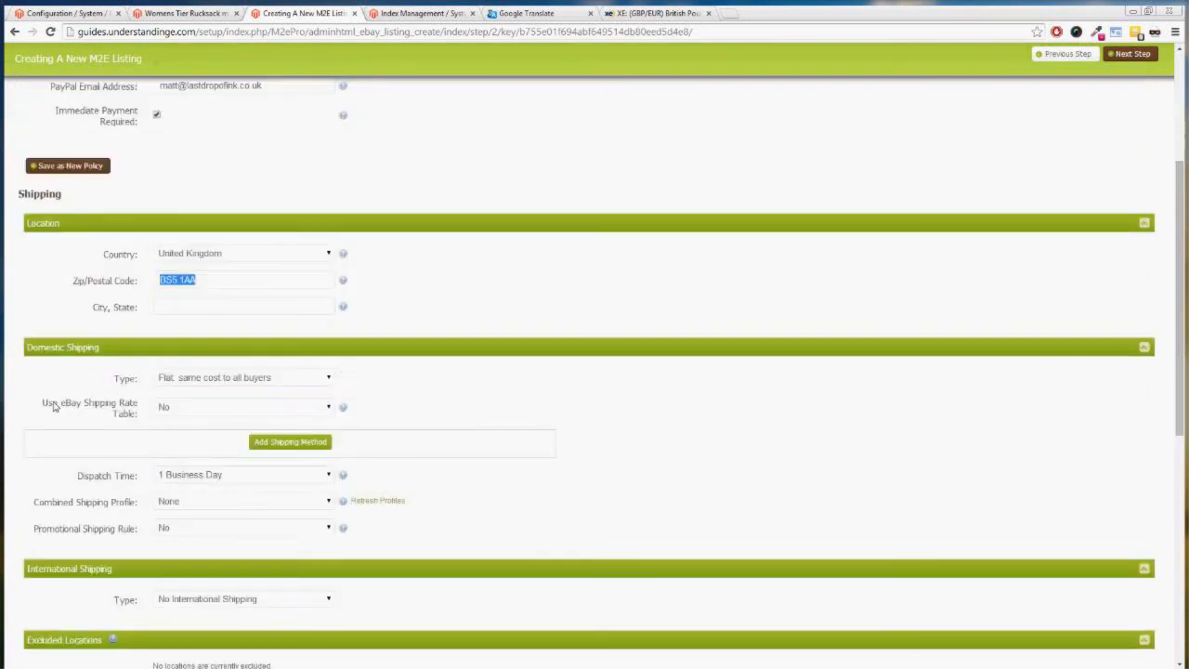
{"action": "scroll", "coordinate": [53, 409], "scroll_direction": "down", "scroll_amount": 2}
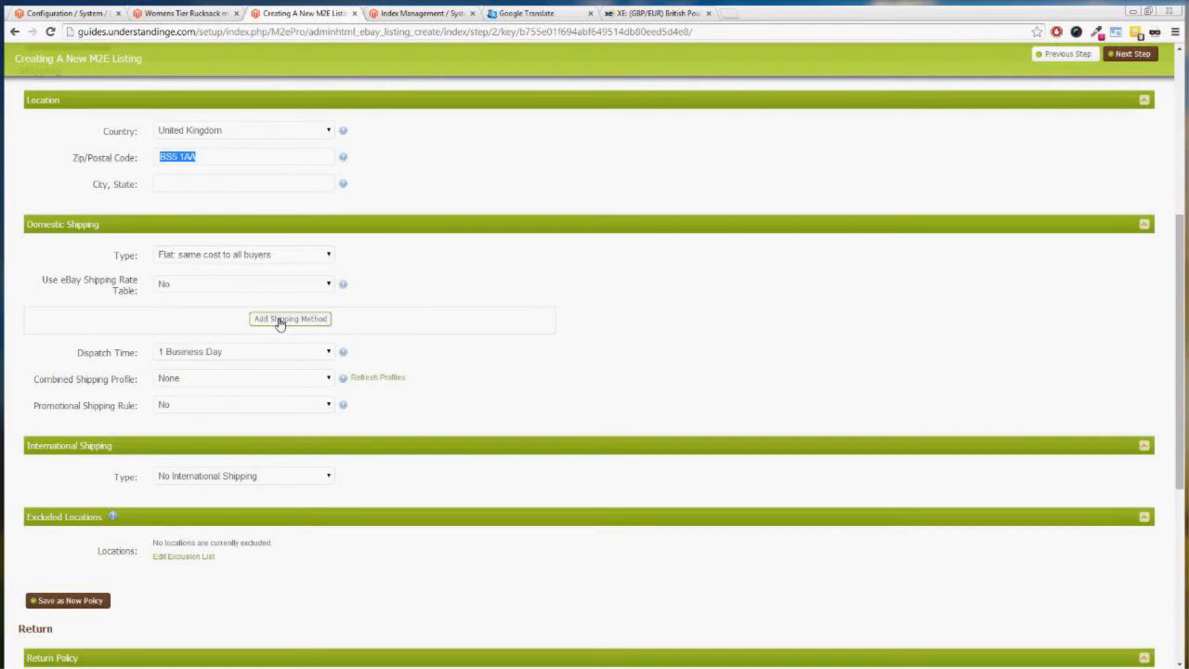
{"action": "left_click", "coordinate": [276, 321]}
{"action": "left_click", "coordinate": [184, 346]}
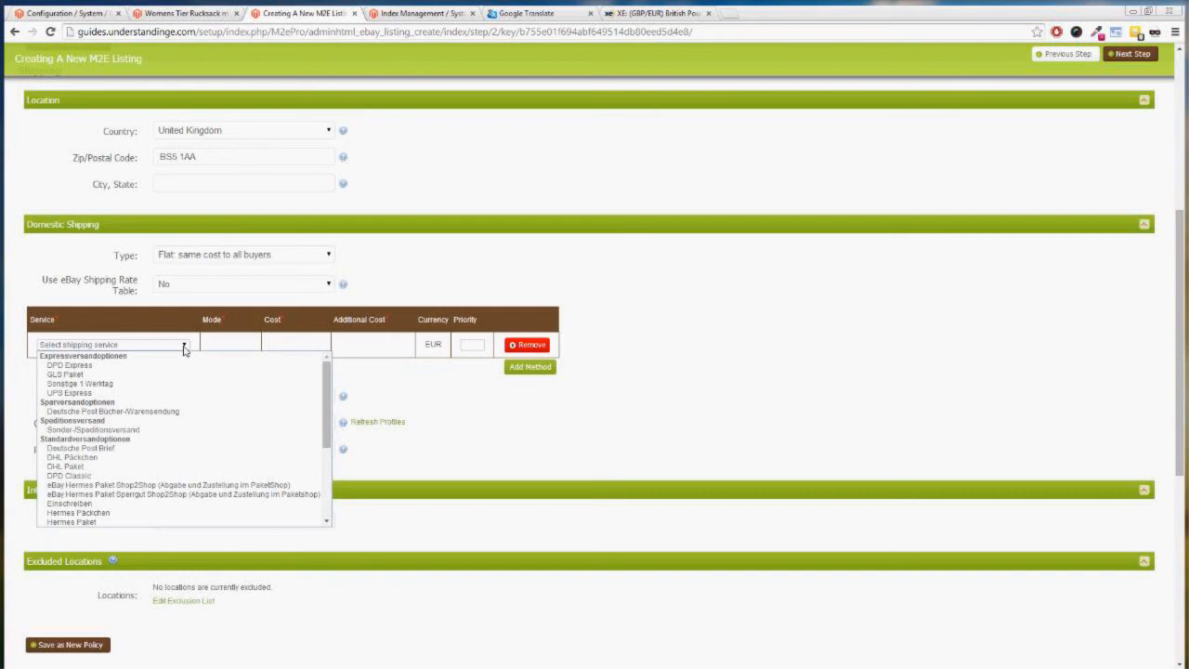
{"action": "left_click", "coordinate": [82, 395]}
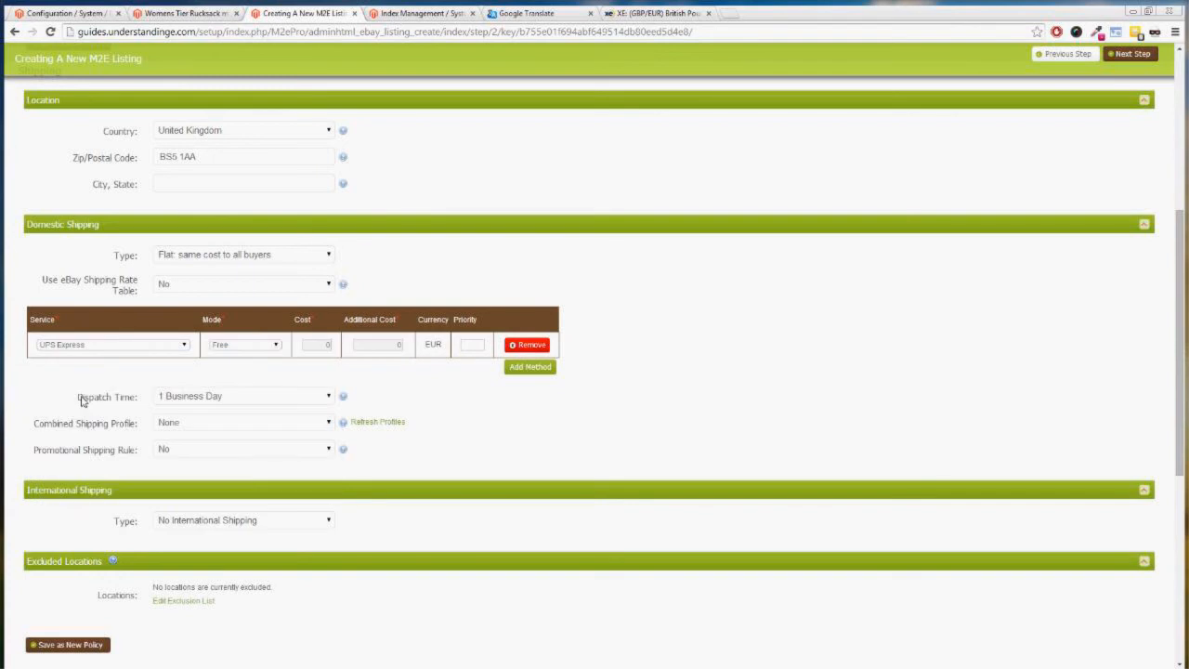
Set the UPS Express shipping mode to Custom Value with a cost of 9.99 EUR
{"action": "left_click", "coordinate": [251, 346]}
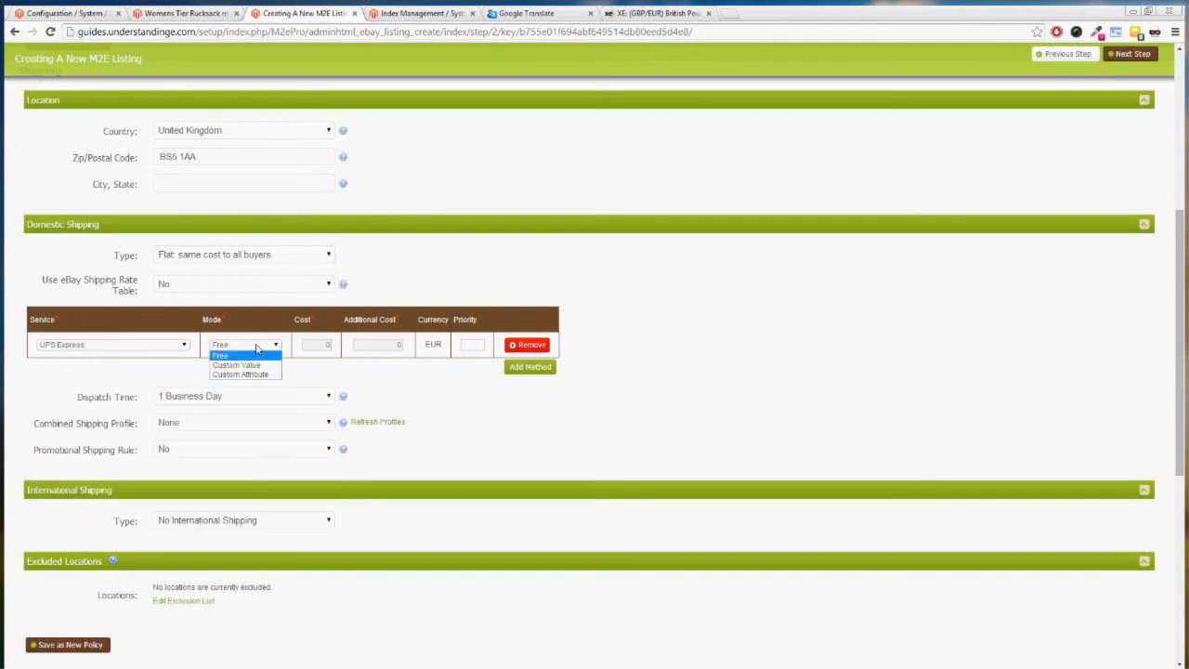
{"action": "left_click", "coordinate": [249, 368]}
{"action": "double_click", "coordinate": [327, 344]}
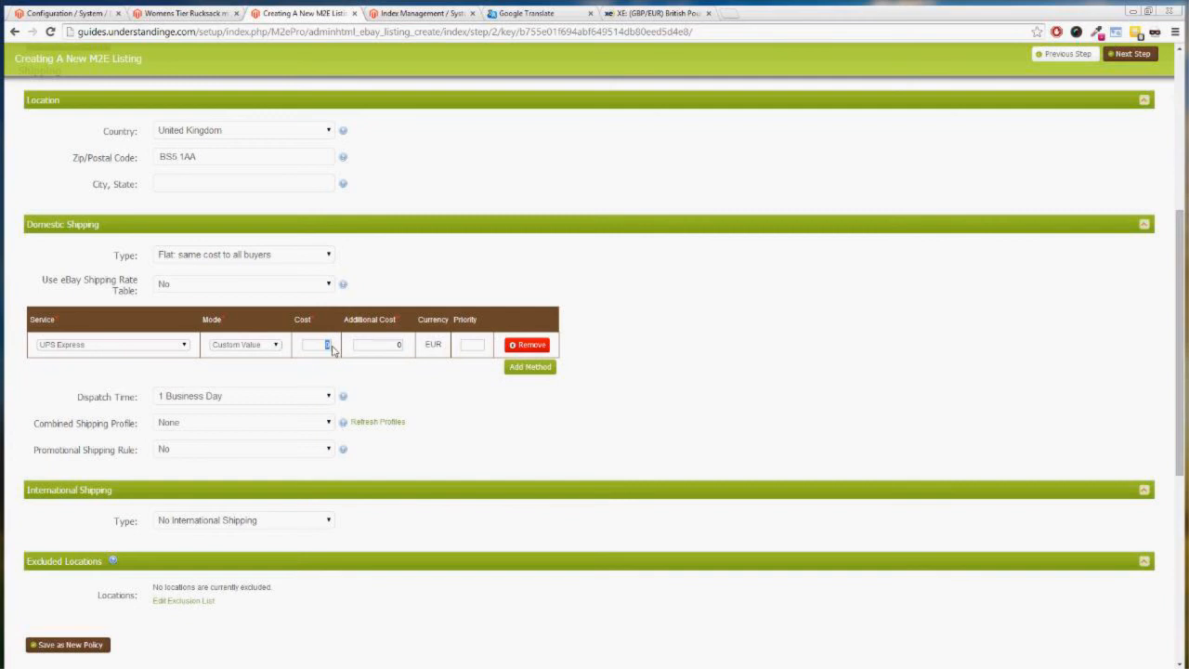
{"action": "type", "text": "9.99"}
Try adding a second domestic shipping method, remove it and view the available Dispatch Time options
{"action": "scroll", "coordinate": [182, 408], "scroll_direction": "down", "scroll_amount": 1}
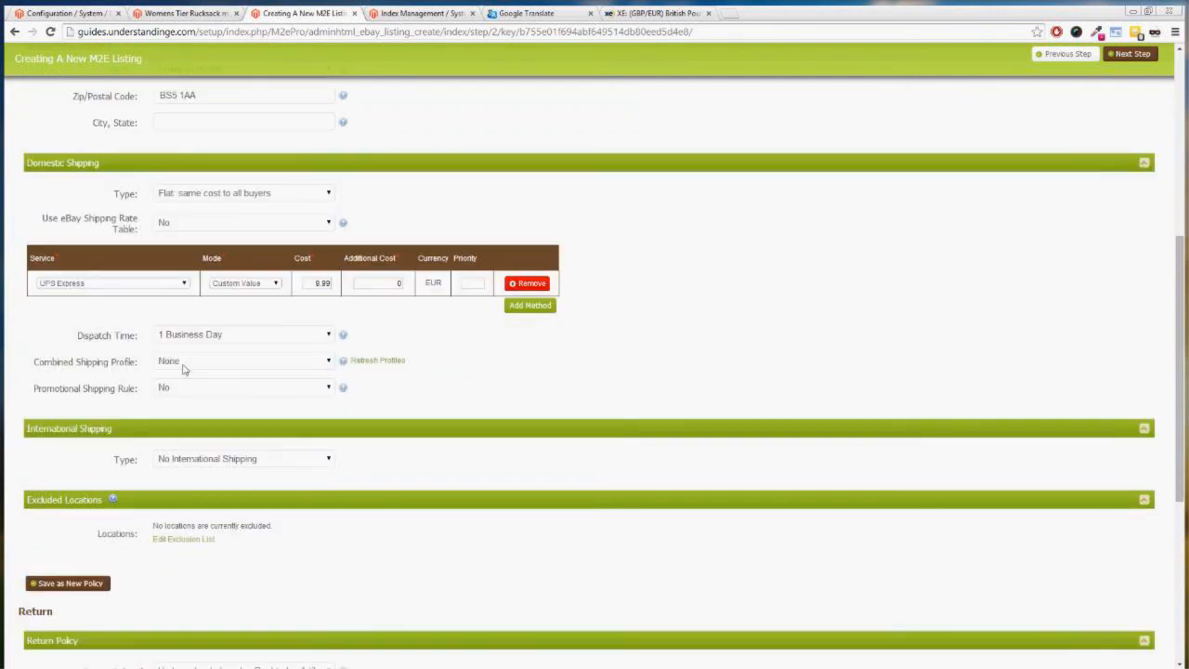
{"action": "left_click", "coordinate": [530, 305]}
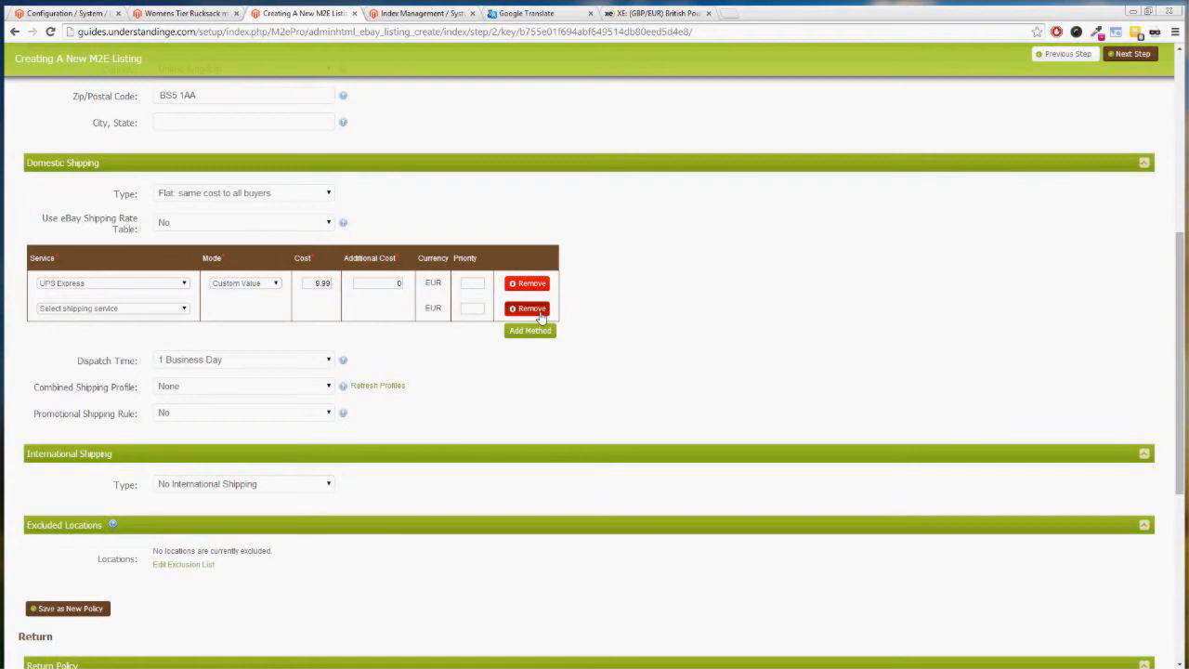
{"action": "left_click", "coordinate": [540, 311]}
{"action": "left_click", "coordinate": [223, 336]}
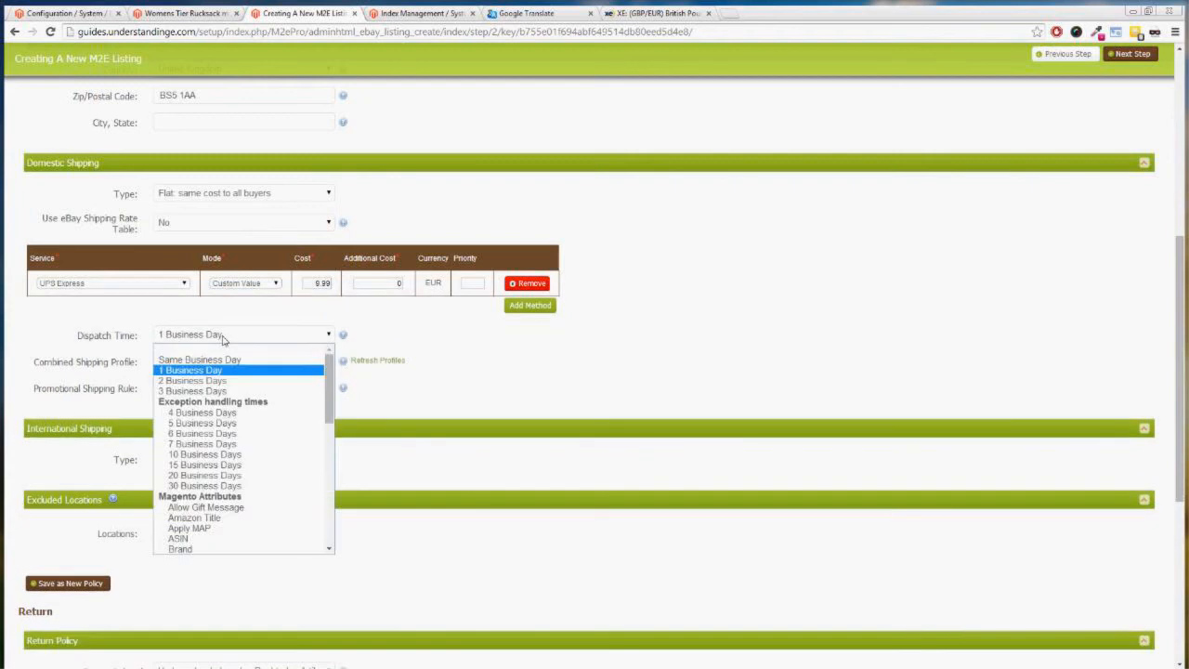
{"action": "left_click", "coordinate": [438, 375]}
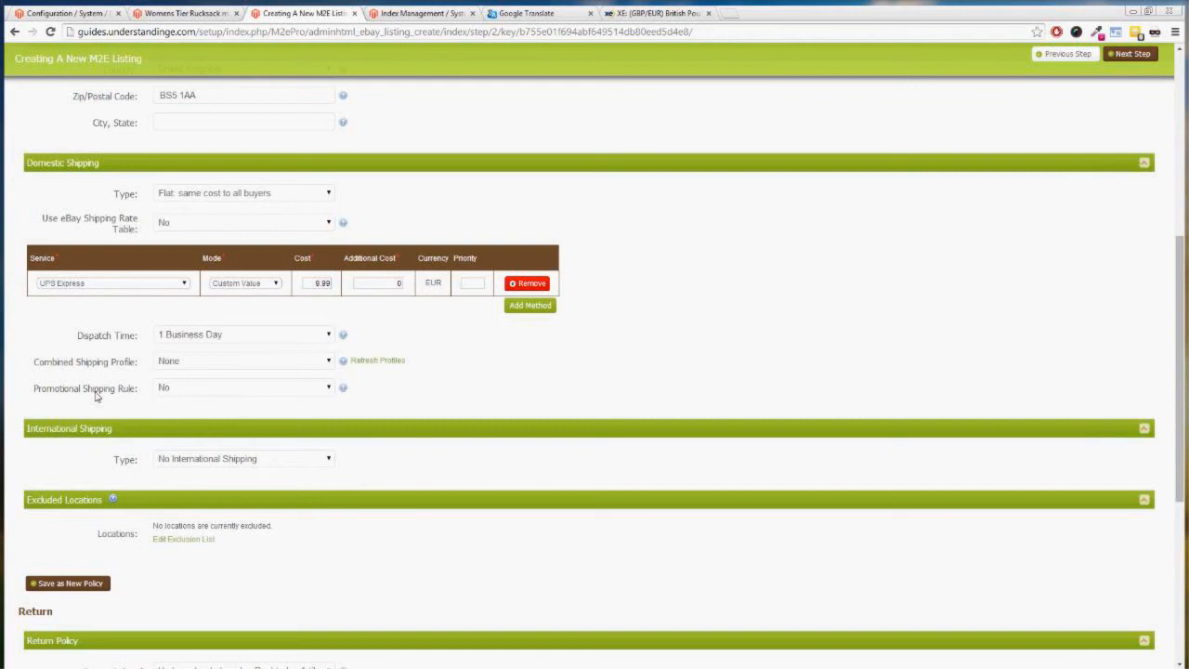
Save the shipping settings as a new policy titled "eBay DE - Payment", copying the title's "eBay DE -" prefix for reuse
{"action": "scroll", "coordinate": [95, 396], "scroll_direction": "down", "scroll_amount": 2}
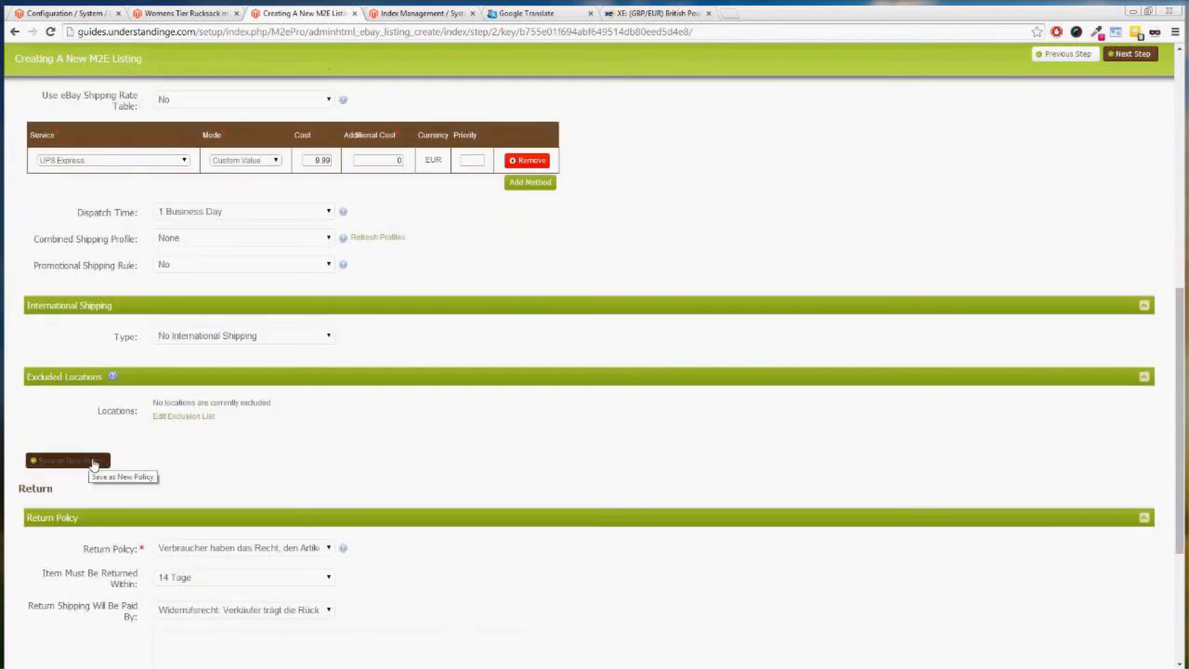
{"action": "scroll", "coordinate": [98, 464], "scroll_direction": "up", "scroll_amount": 4}
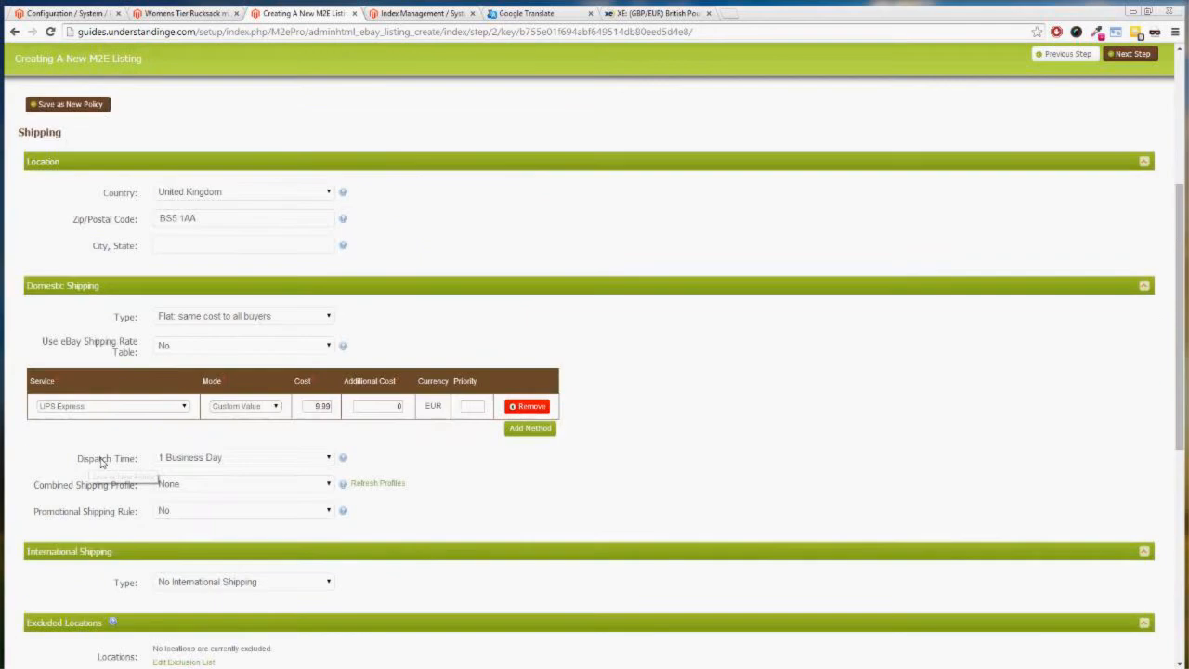
{"action": "scroll", "coordinate": [103, 462], "scroll_direction": "up", "scroll_amount": 5}
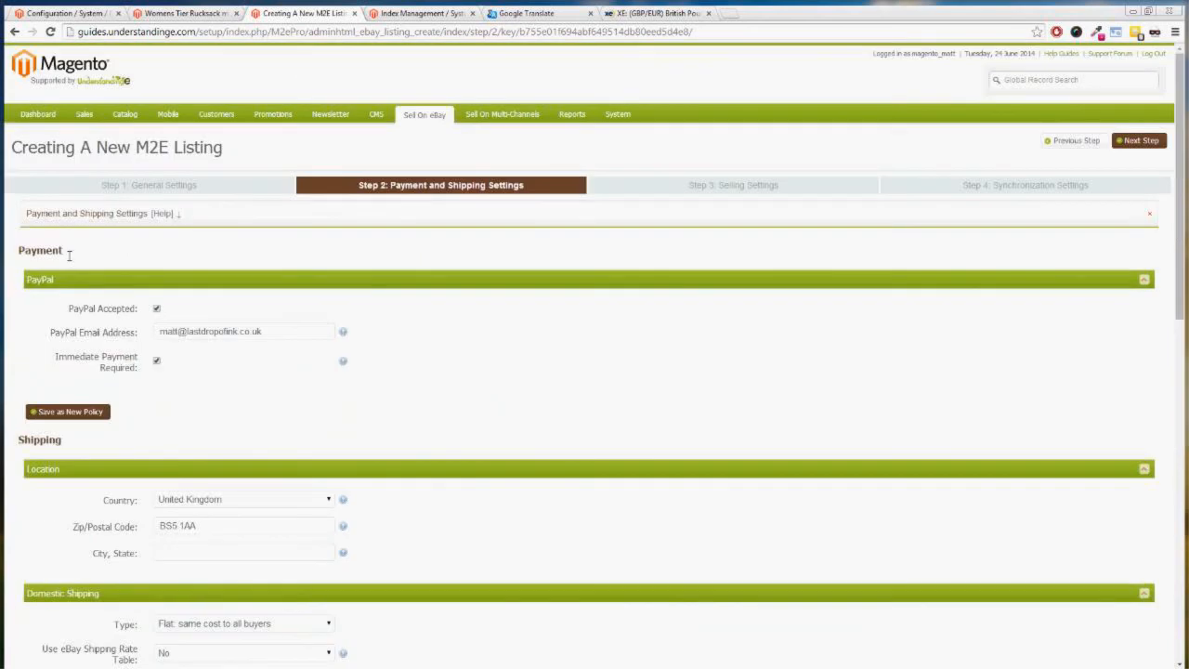
{"action": "left_click_drag", "start_coordinate": [19, 249], "coordinate": [55, 259]}
{"action": "scroll", "coordinate": [82, 448], "scroll_direction": "down", "scroll_amount": 9}
{"action": "left_click", "coordinate": [80, 460]}
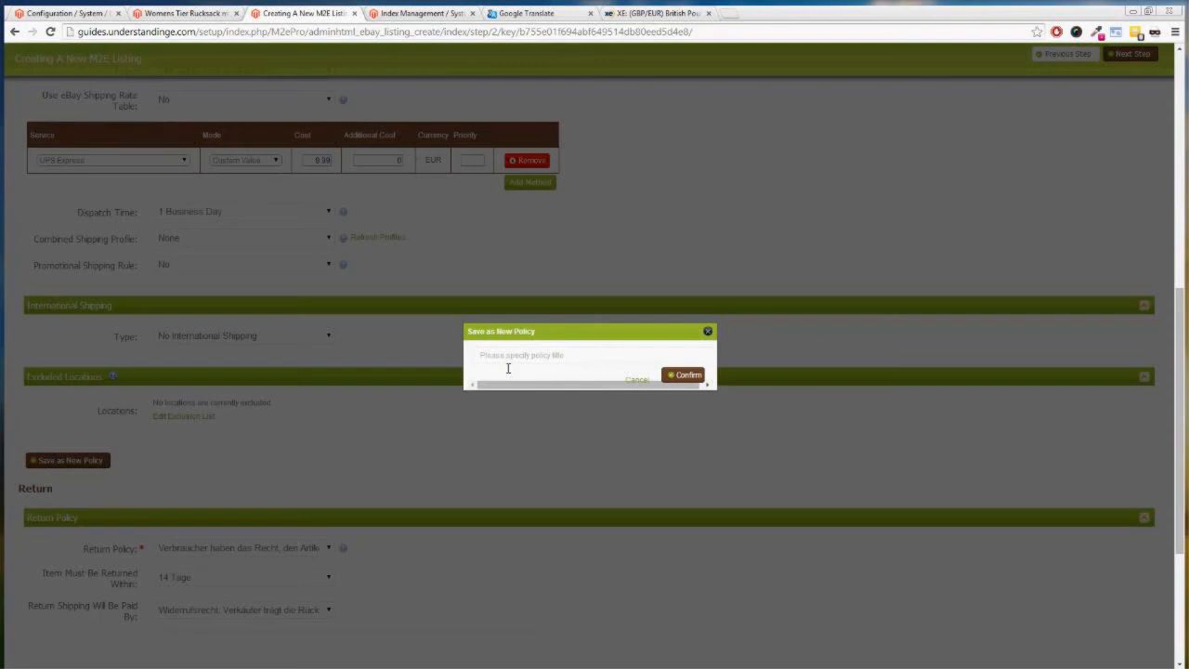
{"action": "left_click", "coordinate": [505, 358]}
{"action": "type", "text": "eBay Da"}
{"action": "key", "text": "BackSpace"}
{"action": "type", "text": "E - Payment"}
{"action": "left_click_drag", "start_coordinate": [518, 360], "coordinate": [484, 362]}
{"action": "key", "text": "ctrl+c"}
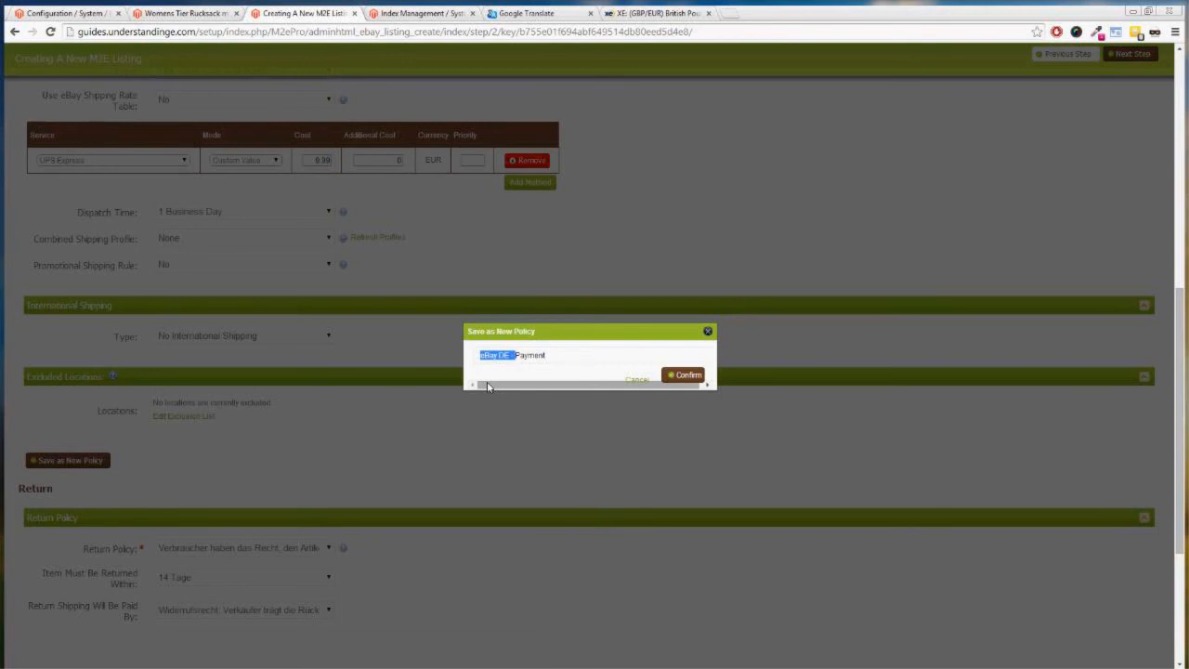
{"action": "left_click", "coordinate": [685, 377]}
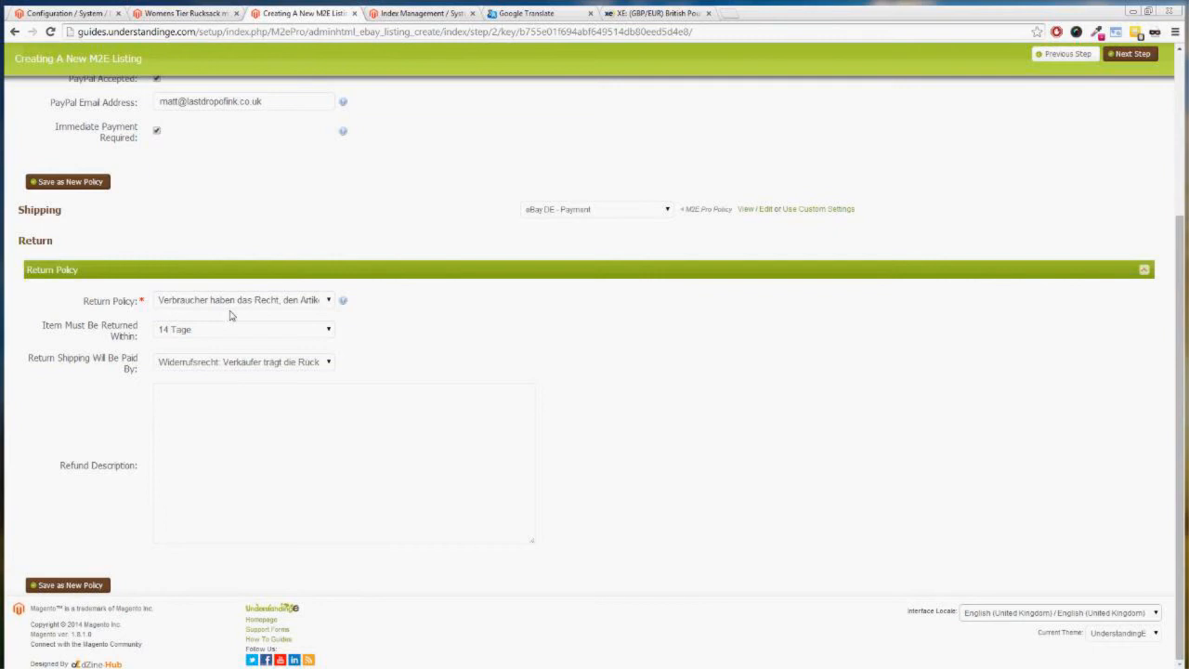
Save the return settings as a new policy titled "eBay DE - Returns"
{"action": "left_click", "coordinate": [73, 585]}
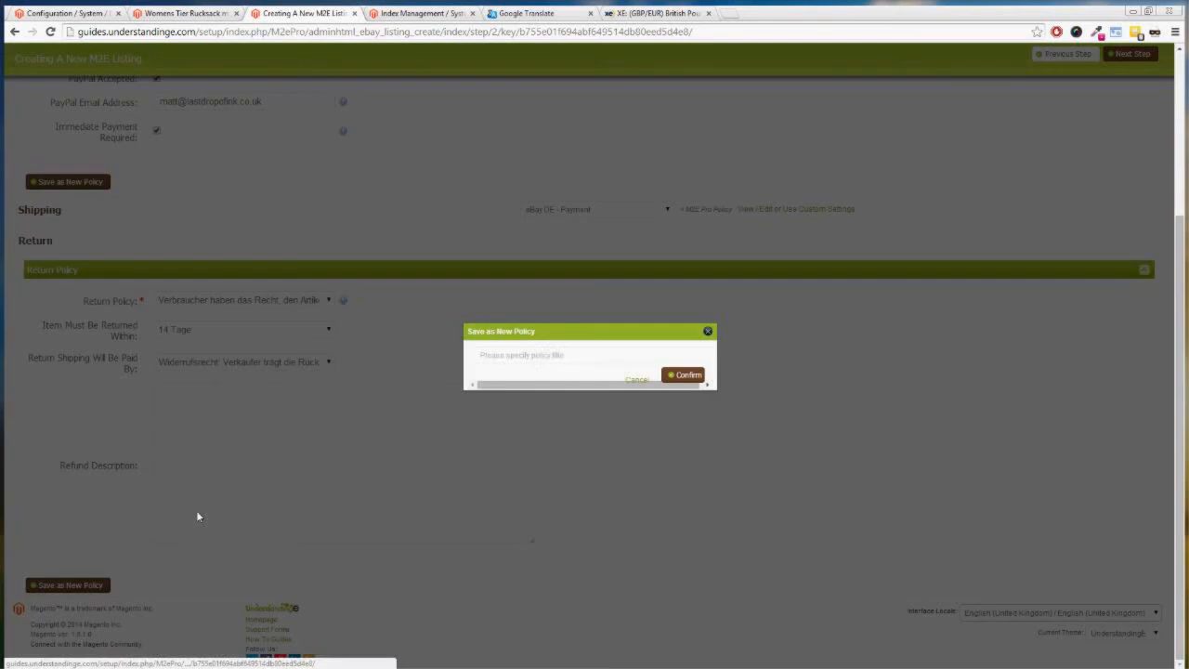
{"action": "left_click", "coordinate": [541, 364]}
{"action": "type", "text": "eBay DE - Re"}
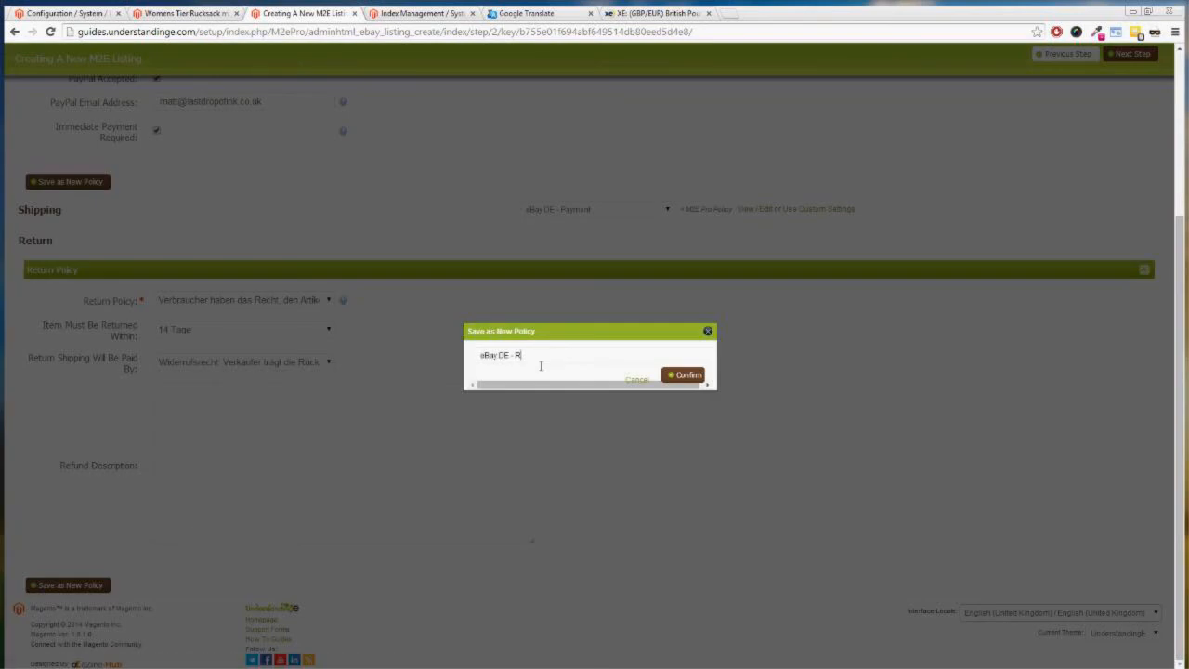
{"action": "type", "text": "turns"}
{"action": "left_click", "coordinate": [679, 379]}
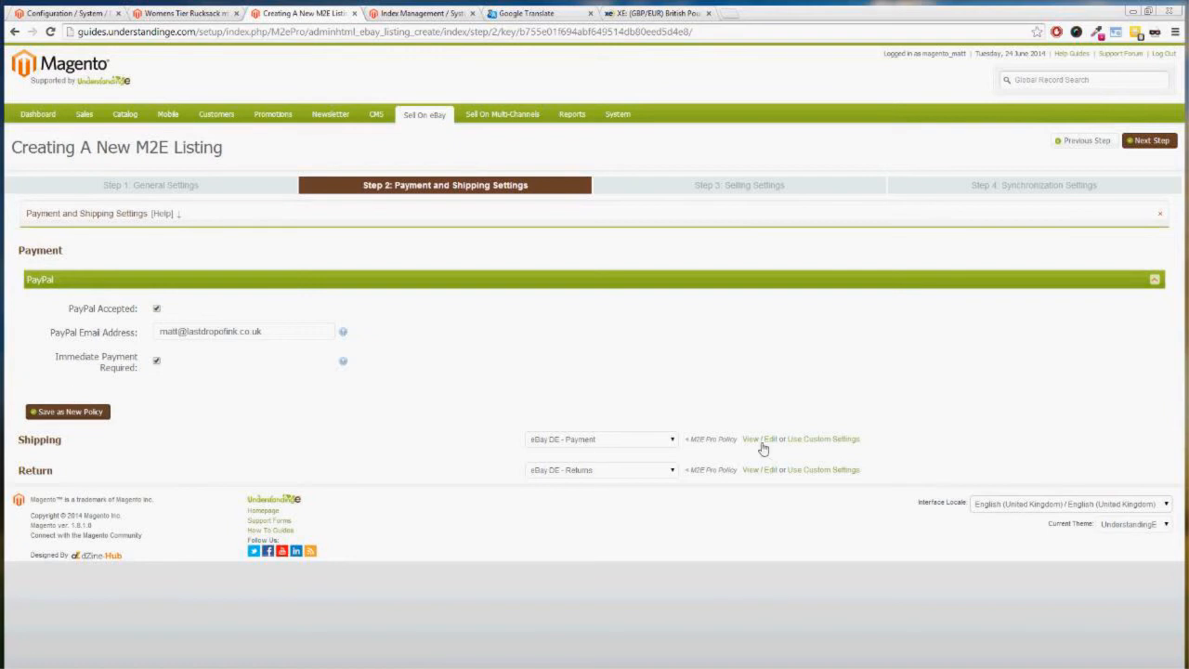
Save the payment settings as a new policy titled "eBay DE - Real Payment" and continue to the selling settings
{"action": "left_click", "coordinate": [88, 418]}
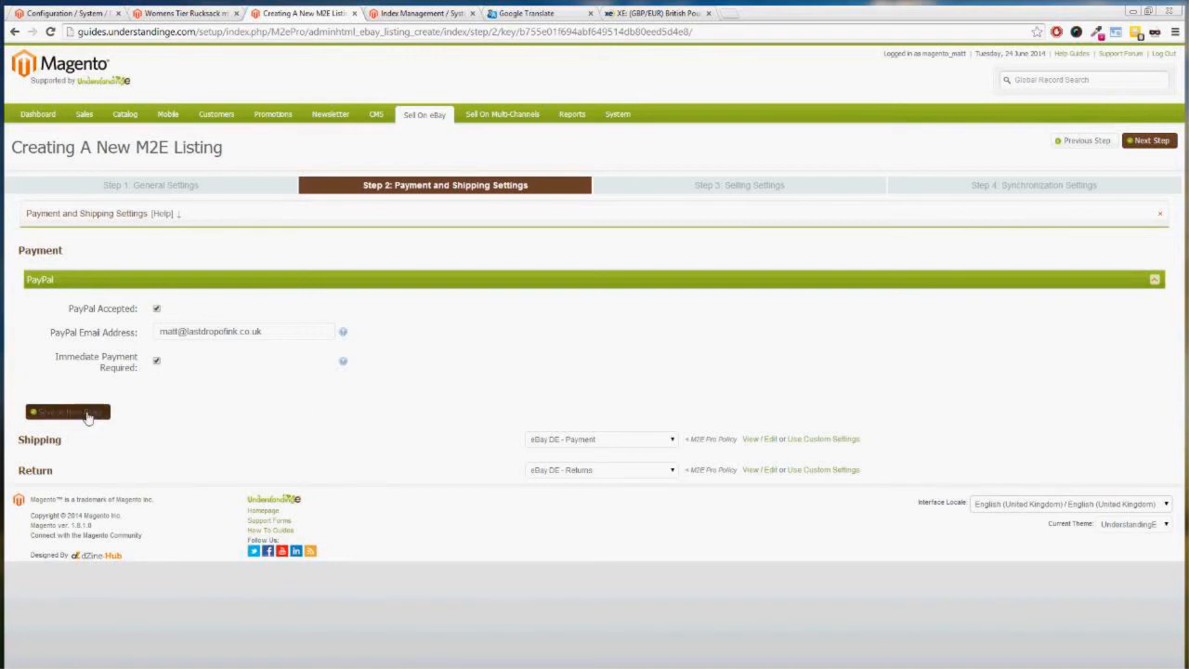
{"action": "left_click", "coordinate": [561, 363]}
{"action": "key", "text": "ctrl+v"}
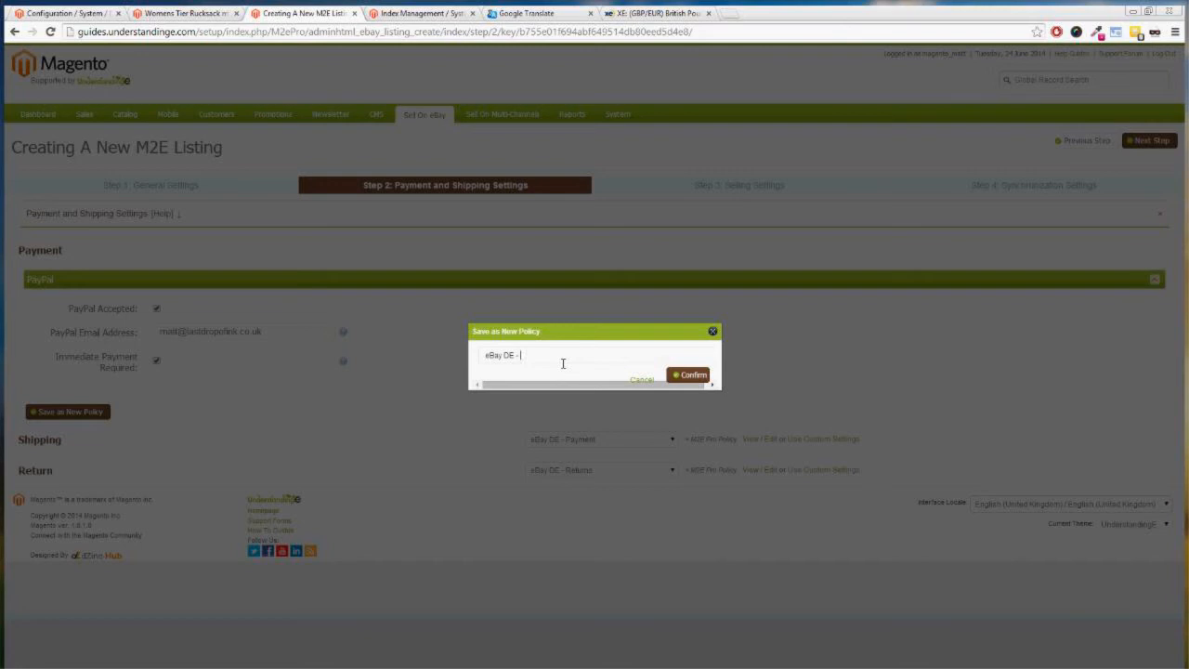
{"action": "type", "text": "Real Payment"}
{"action": "left_click", "coordinate": [696, 375]}
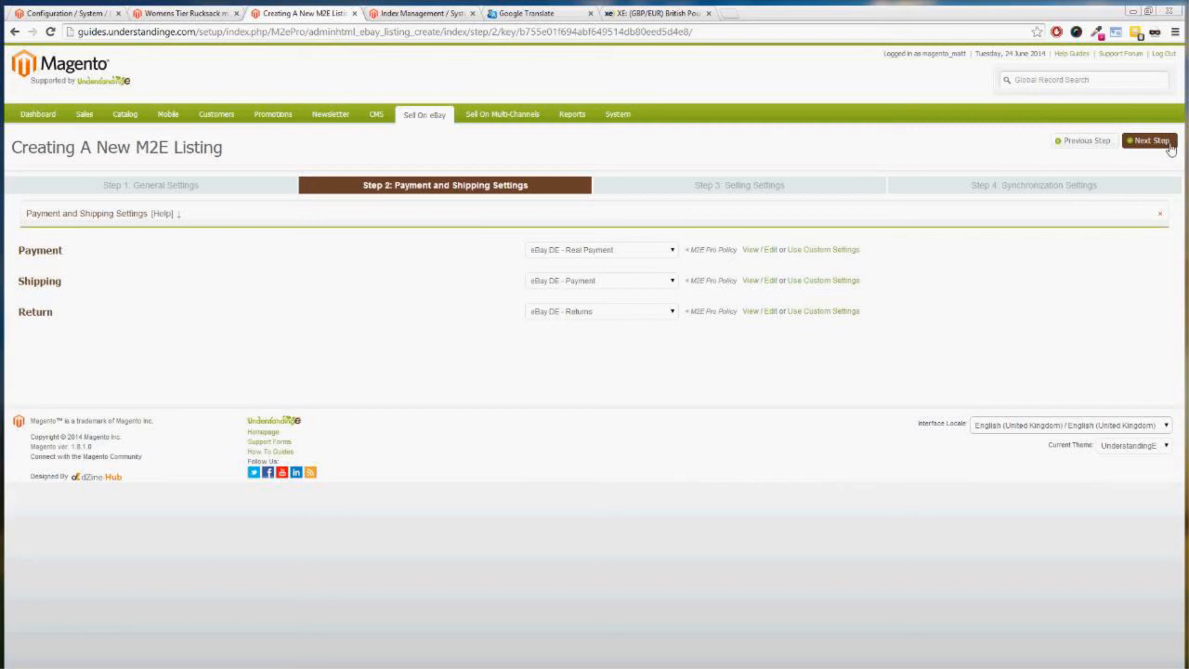
{"action": "left_click", "coordinate": [1150, 142]}
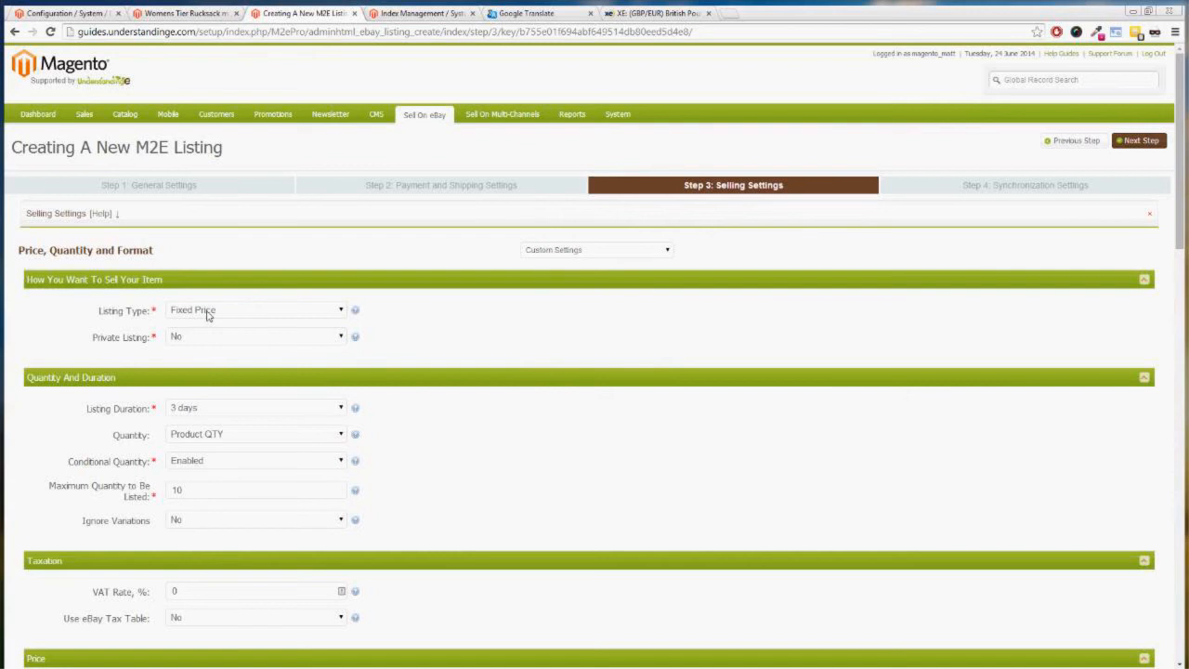
Set the listing duration to Good Till Cancelled, Conditional Quantity to Disabled and Ignore Variations to Yes
{"action": "left_click", "coordinate": [214, 415]}
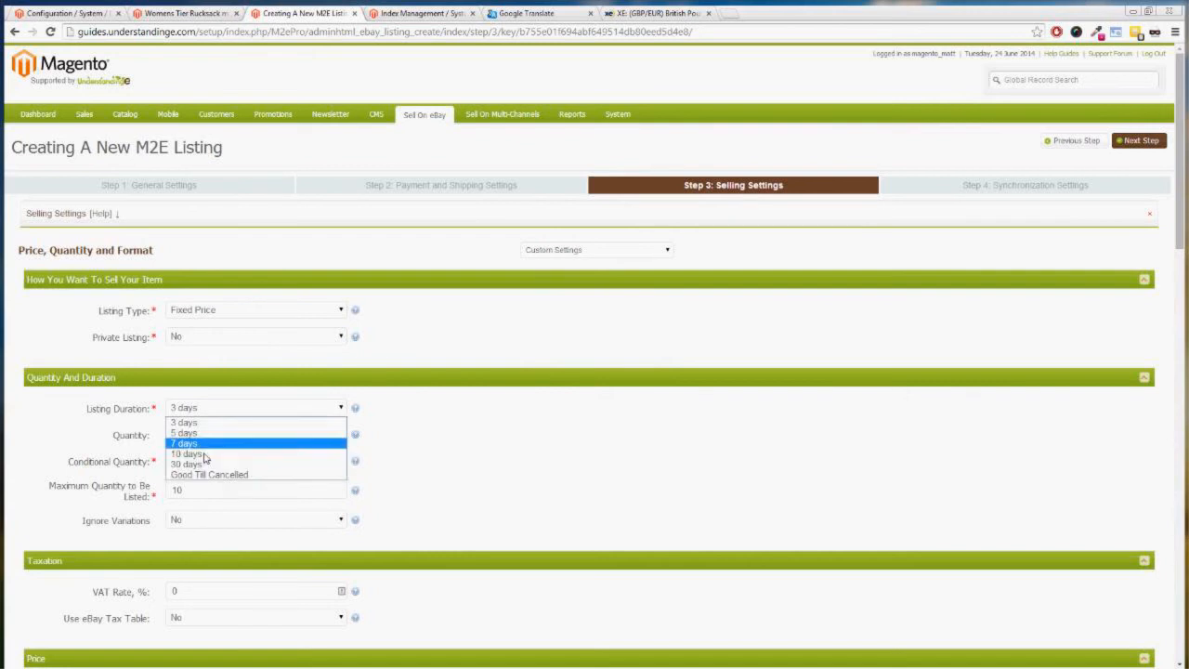
{"action": "left_click", "coordinate": [203, 472]}
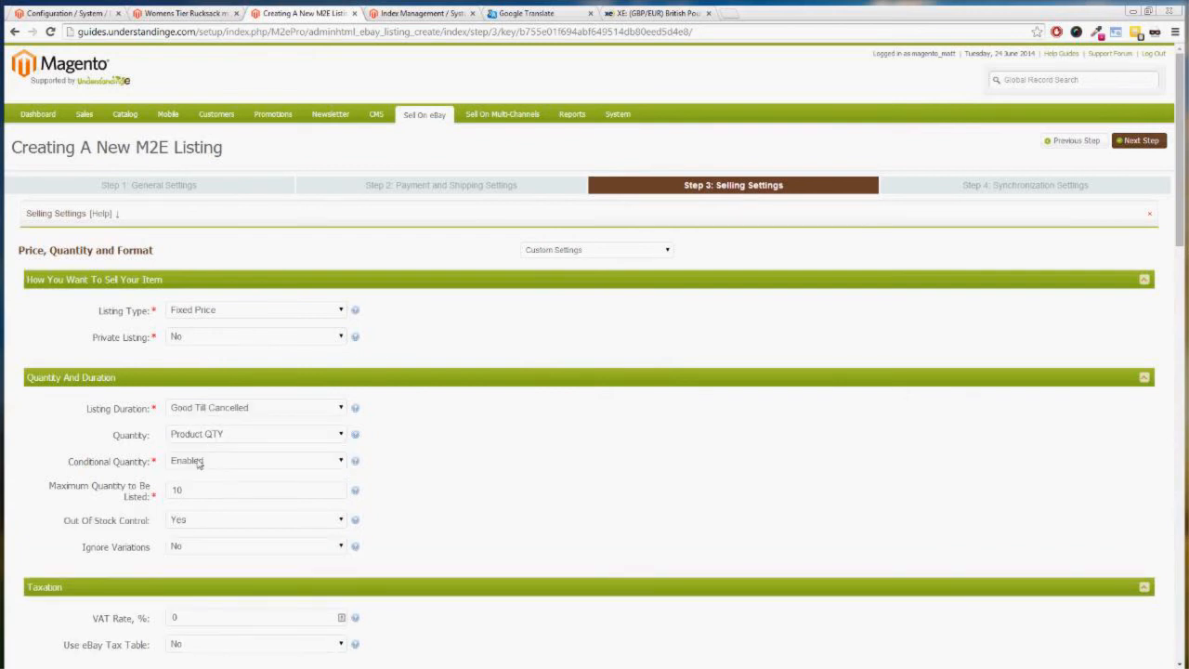
{"action": "left_click", "coordinate": [209, 462]}
{"action": "left_click", "coordinate": [189, 475]}
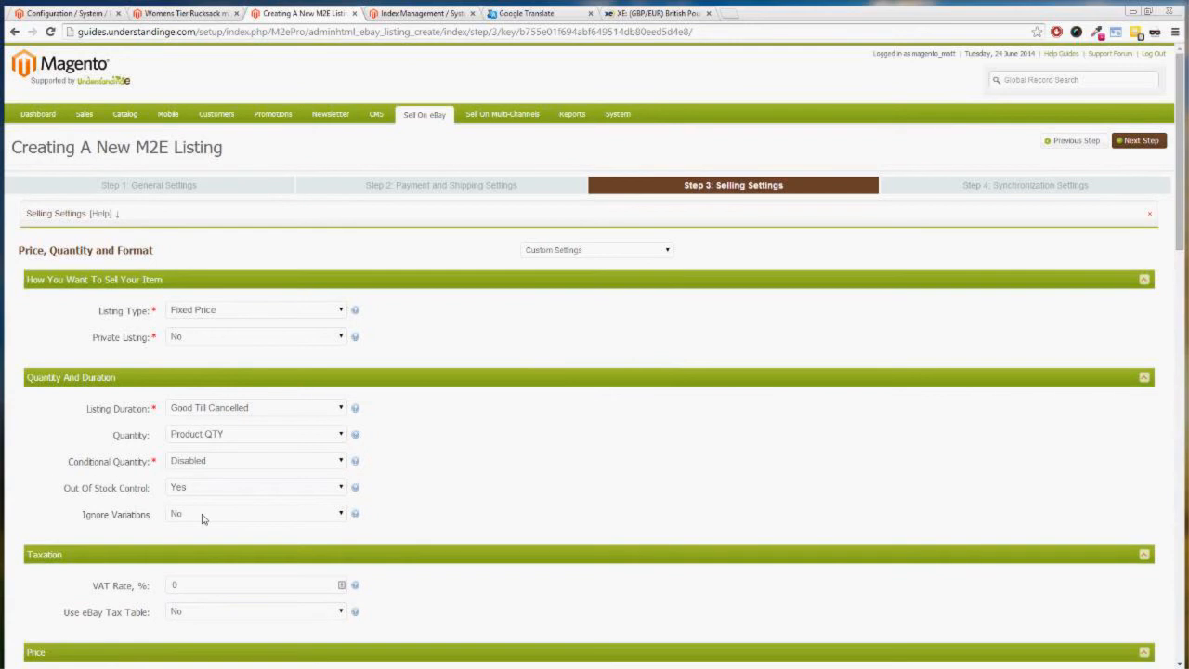
{"action": "left_click", "coordinate": [200, 516]}
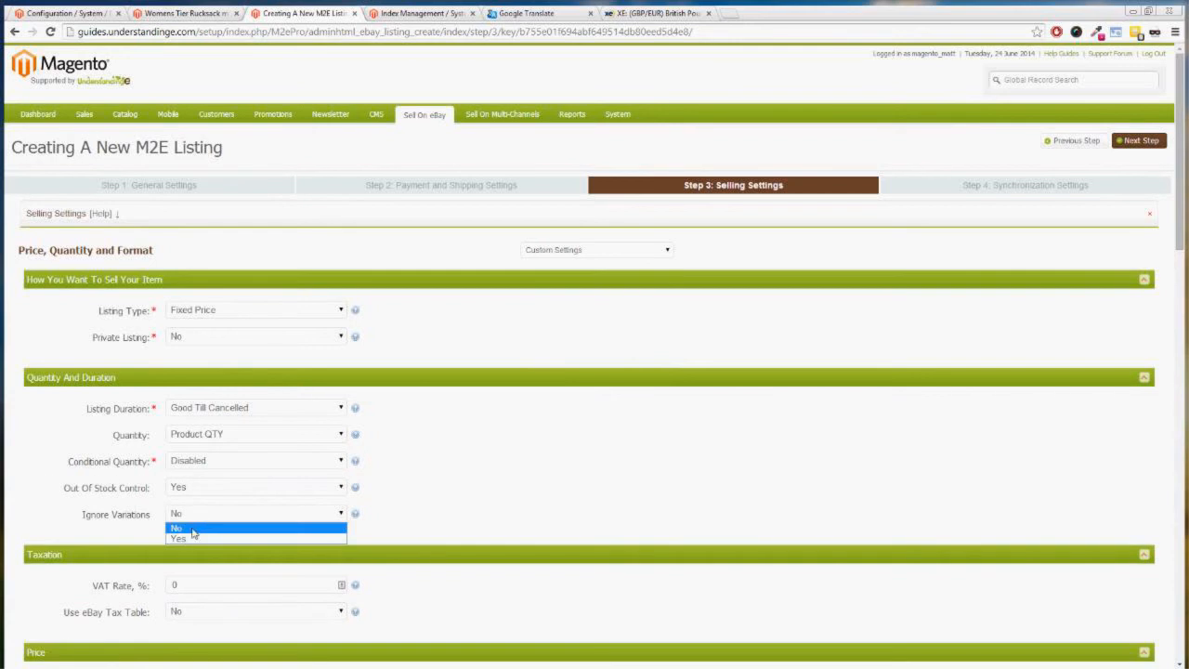
{"action": "left_click", "coordinate": [194, 538]}
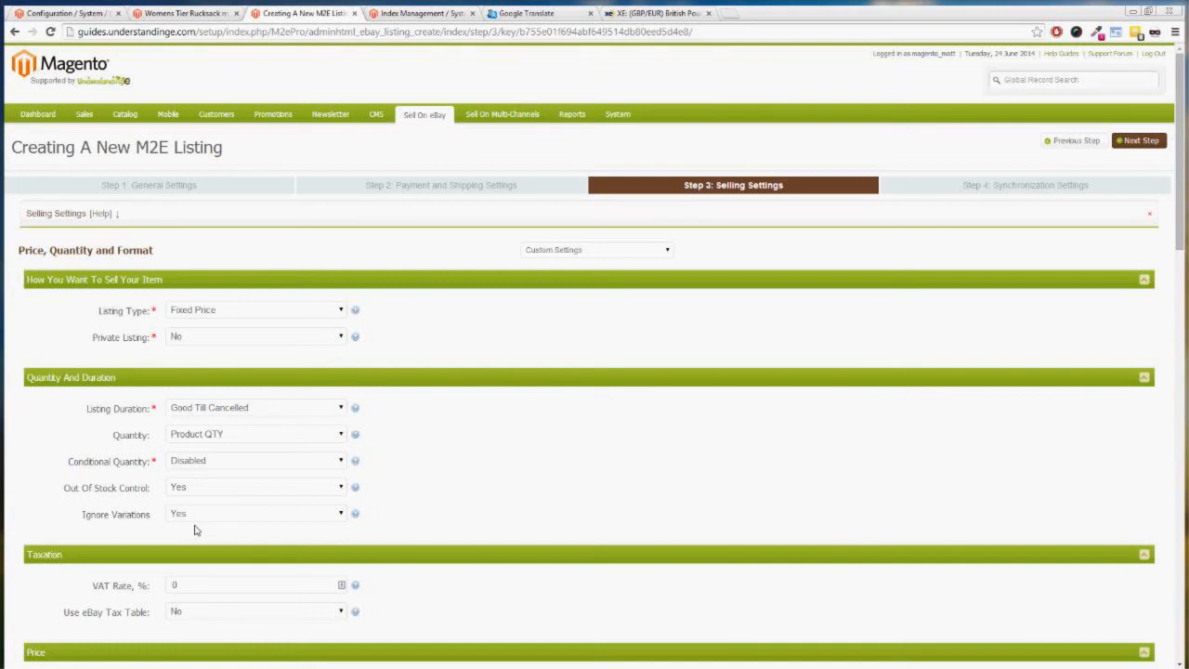
Check the currency warning under Price, add Euro alongside British Pound Sterling to the allowed currencies in Currency Setup and save the configuration
{"action": "scroll", "coordinate": [552, 482], "scroll_direction": "down", "scroll_amount": 3}
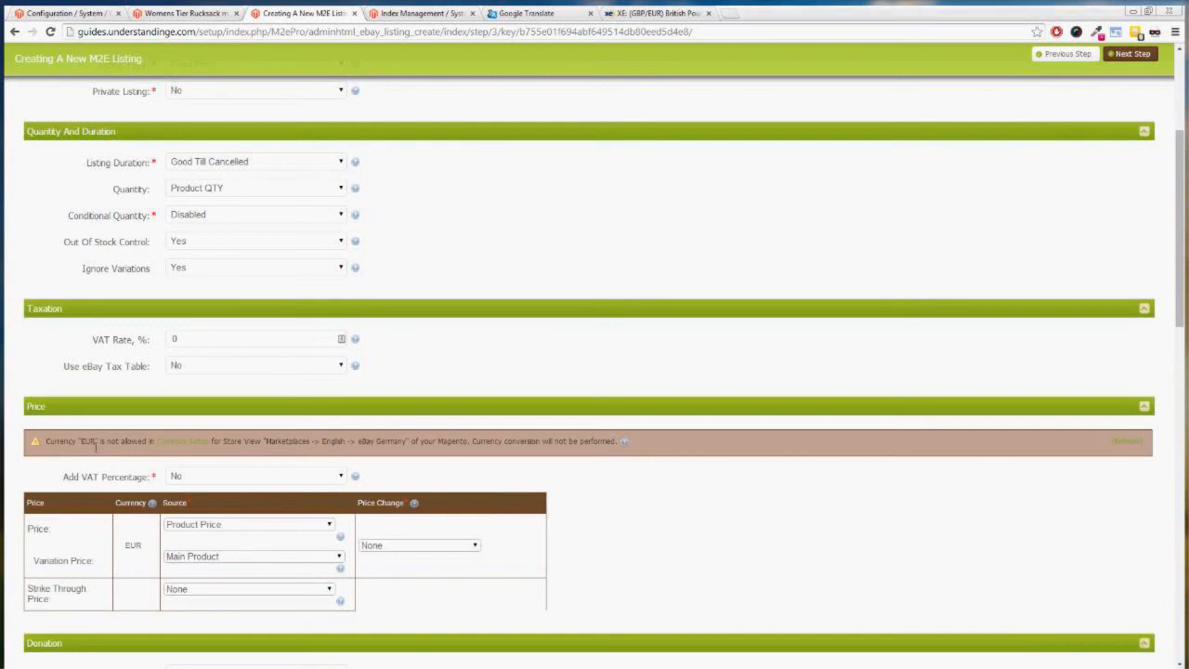
{"action": "left_click_drag", "start_coordinate": [80, 442], "coordinate": [643, 446]}
{"action": "left_click", "coordinate": [227, 452]}
{"action": "left_click", "coordinate": [628, 446]}
{"action": "left_click", "coordinate": [56, 17]}
{"action": "mouse_move", "coordinate": [623, 116]}
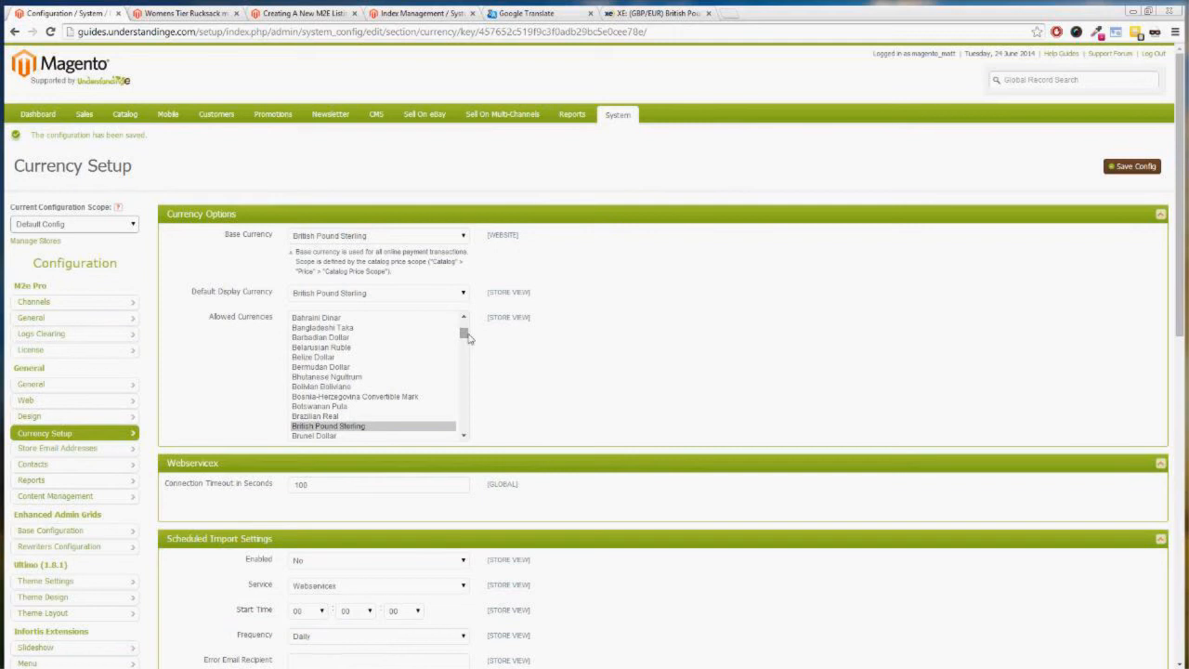
{"action": "scroll", "coordinate": [465, 335], "scroll_direction": "up", "scroll_amount": 2}
{"action": "left_click_drag", "start_coordinate": [464, 335], "coordinate": [468, 370]}
{"action": "scroll", "coordinate": [465, 368], "scroll_direction": "up", "scroll_amount": 8}
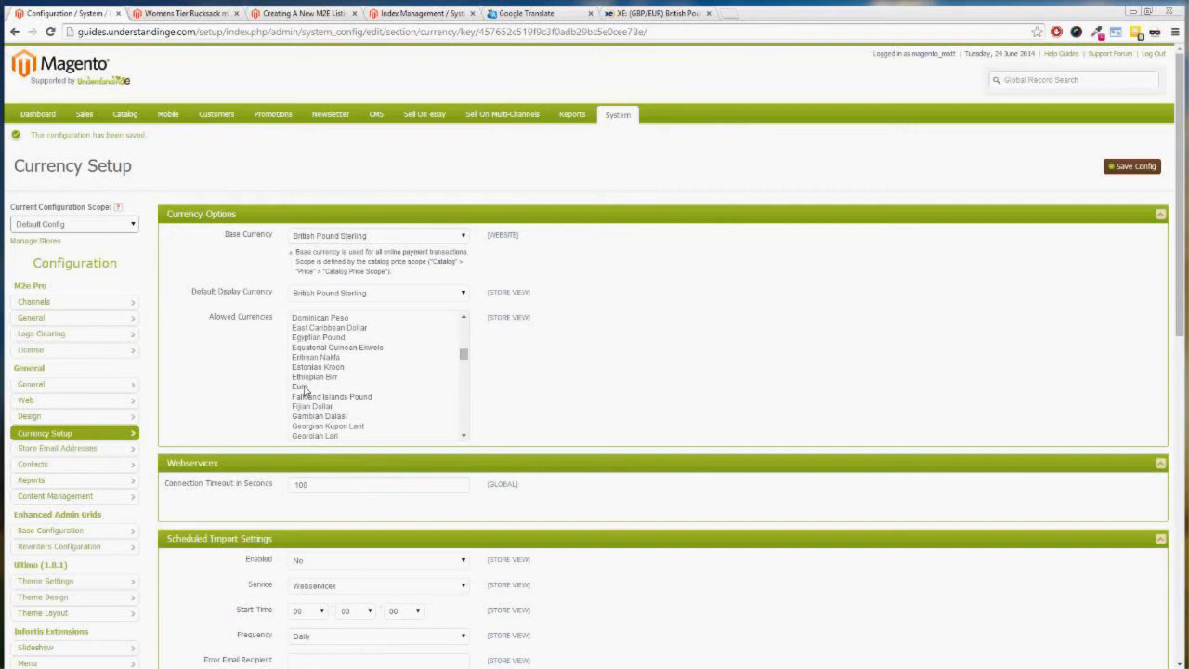
{"action": "left_click", "coordinate": [304, 387]}
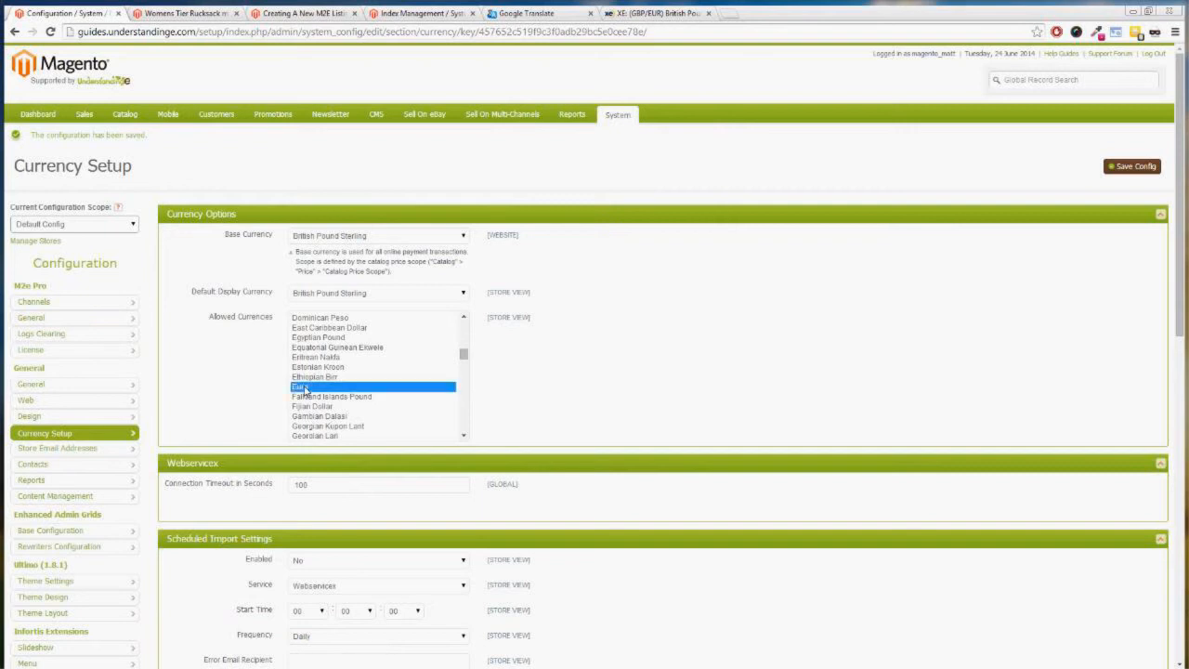
{"action": "left_click_drag", "start_coordinate": [465, 356], "coordinate": [465, 340]}
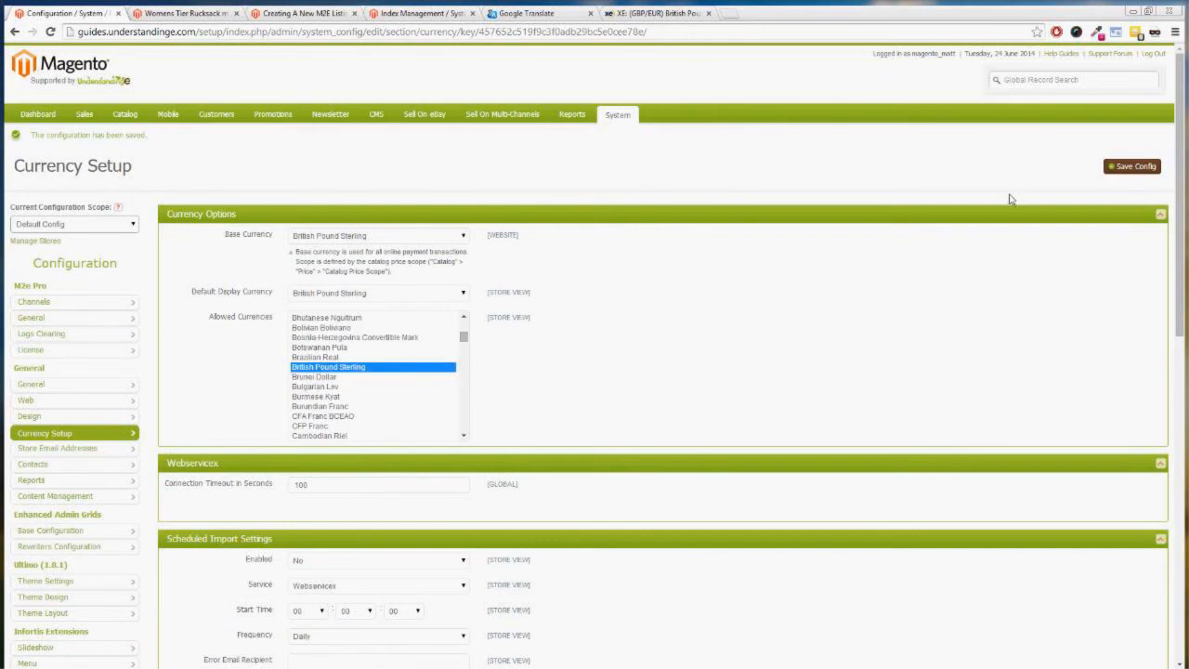
{"action": "left_click", "coordinate": [1132, 166]}
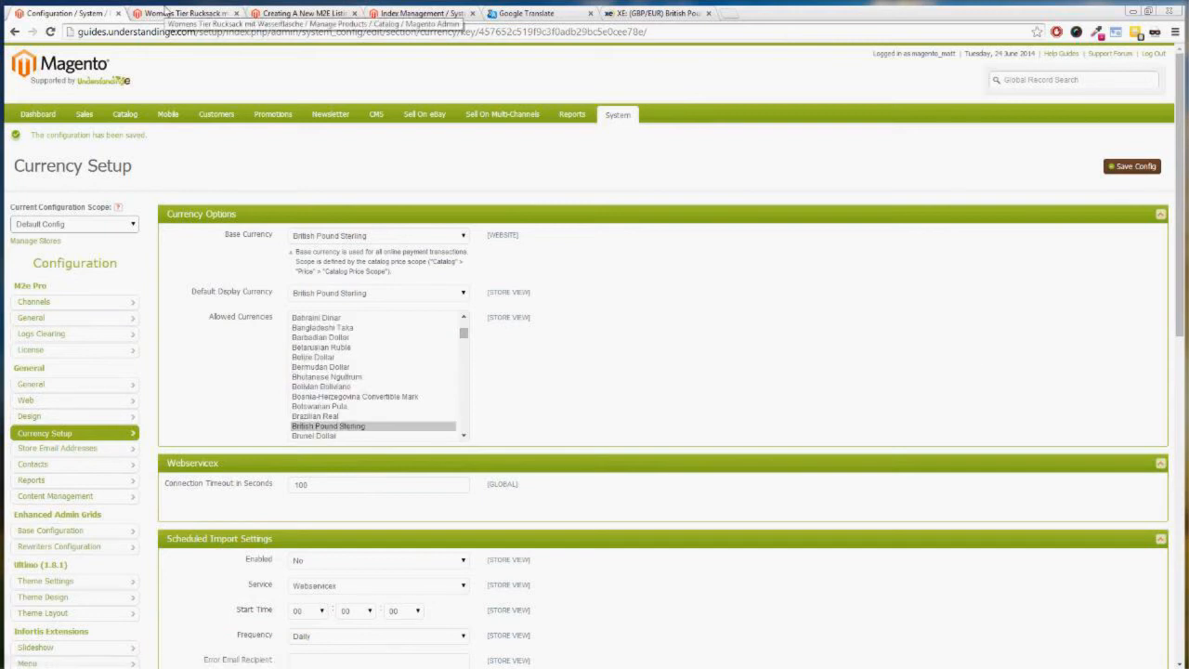
Reload the listing's selling settings and examine the currency conversion notice in the Price section
{"action": "left_click", "coordinate": [307, 13]}
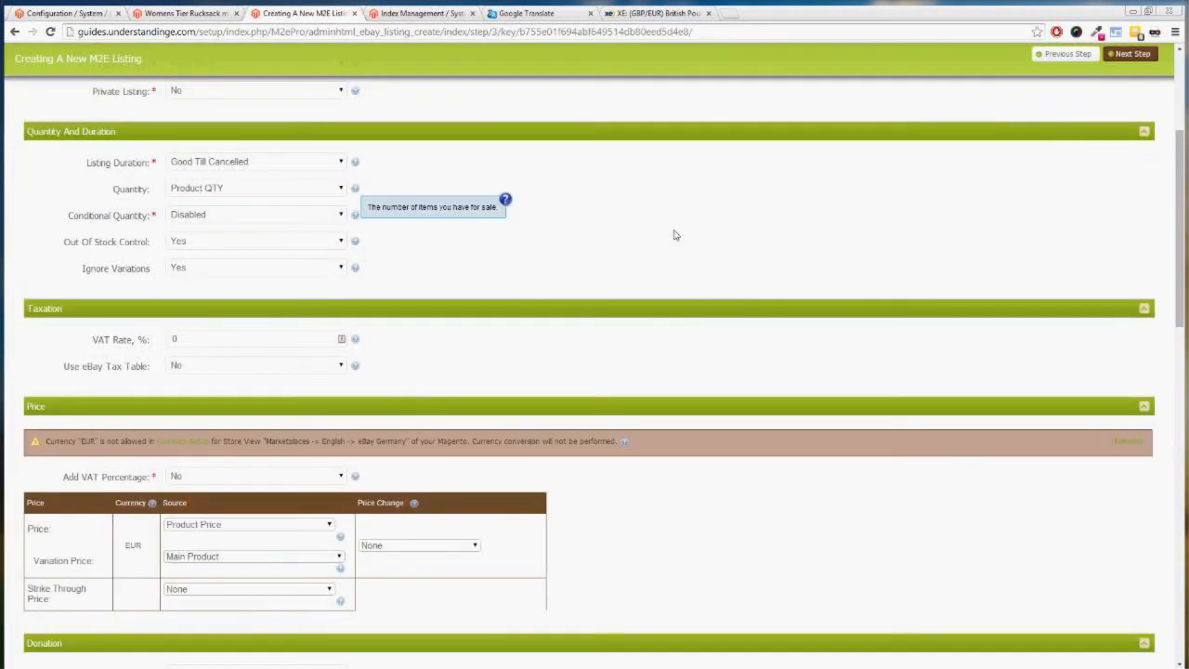
{"action": "scroll", "coordinate": [677, 232], "scroll_direction": "up", "scroll_amount": 1}
{"action": "key", "text": "F5"}
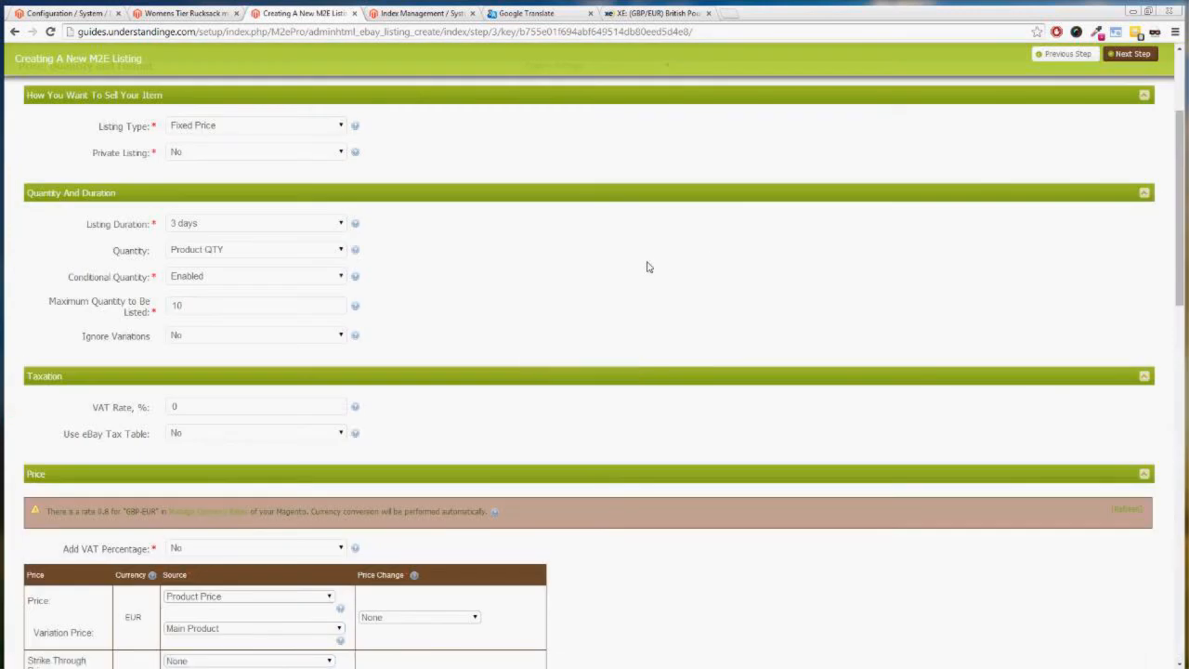
{"action": "scroll", "coordinate": [604, 268], "scroll_direction": "down", "scroll_amount": 2}
{"action": "left_click_drag", "start_coordinate": [47, 390], "coordinate": [492, 401]}
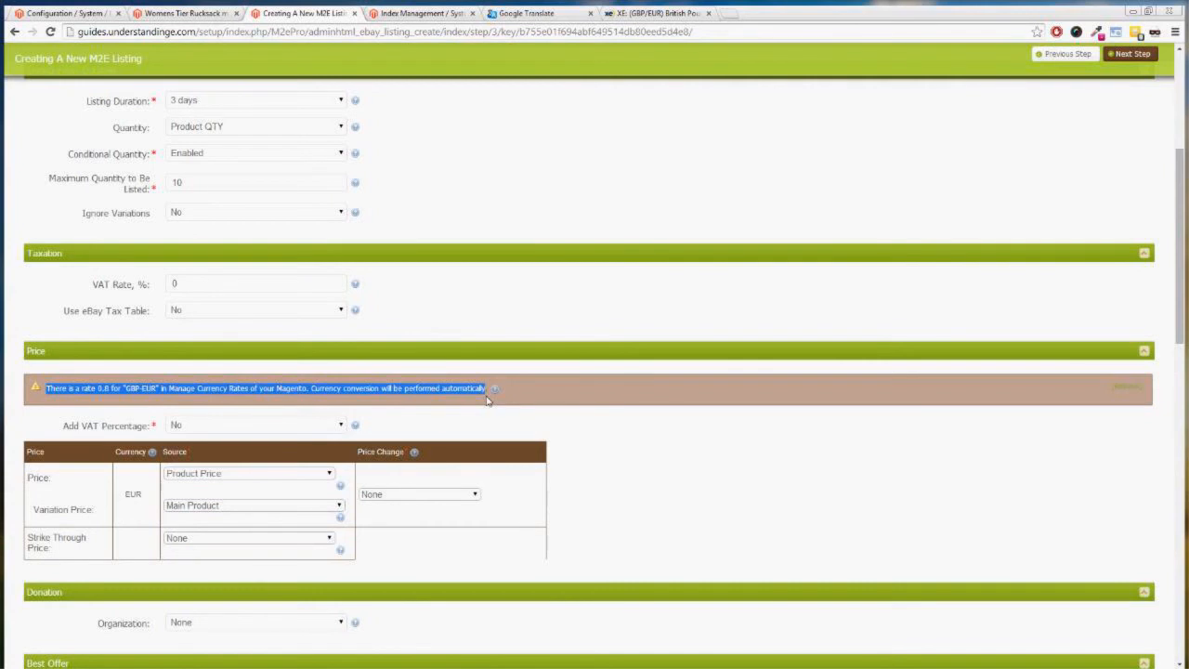
{"action": "left_click", "coordinate": [487, 400]}
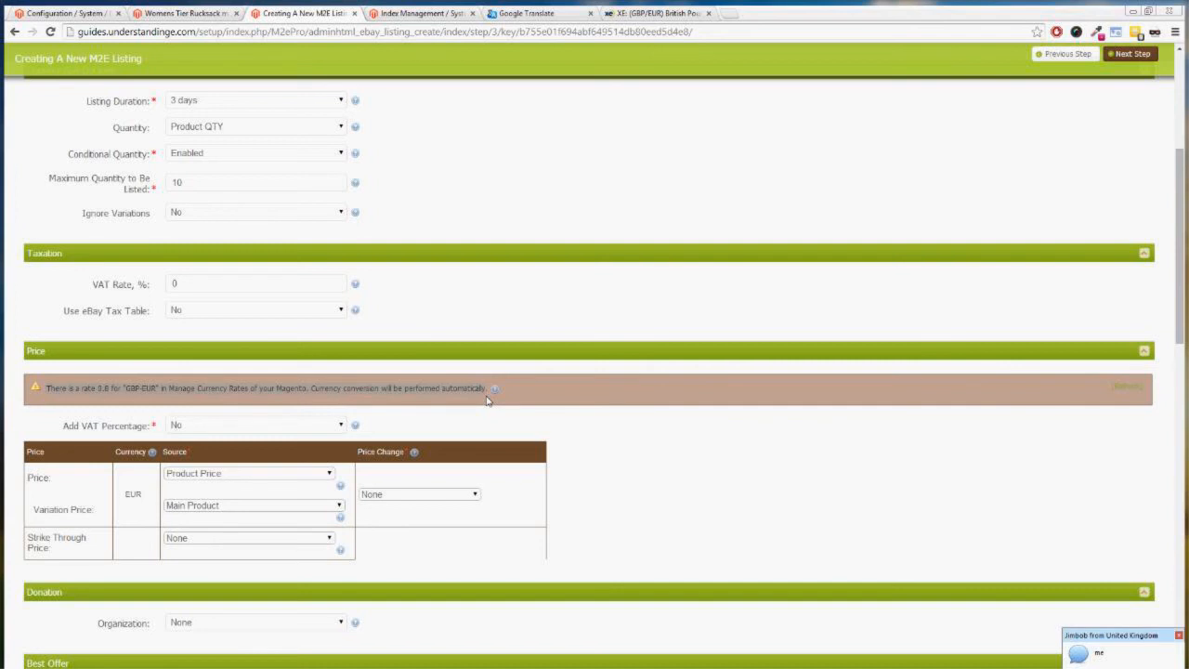
{"action": "triple_click", "coordinate": [487, 400]}
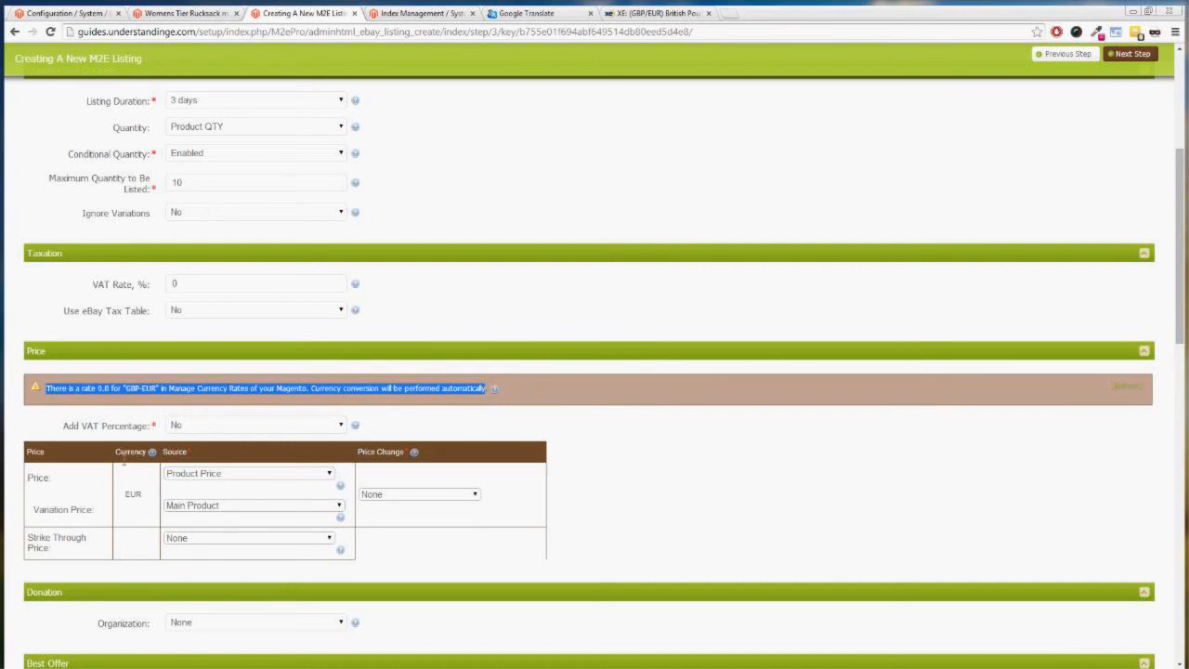
Look through the available price source attributes for a German price attribute, leaving the source set to Product Price
{"action": "scroll", "coordinate": [118, 462], "scroll_direction": "down", "scroll_amount": 1}
{"action": "scroll", "coordinate": [139, 454], "scroll_direction": "down", "scroll_amount": 1}
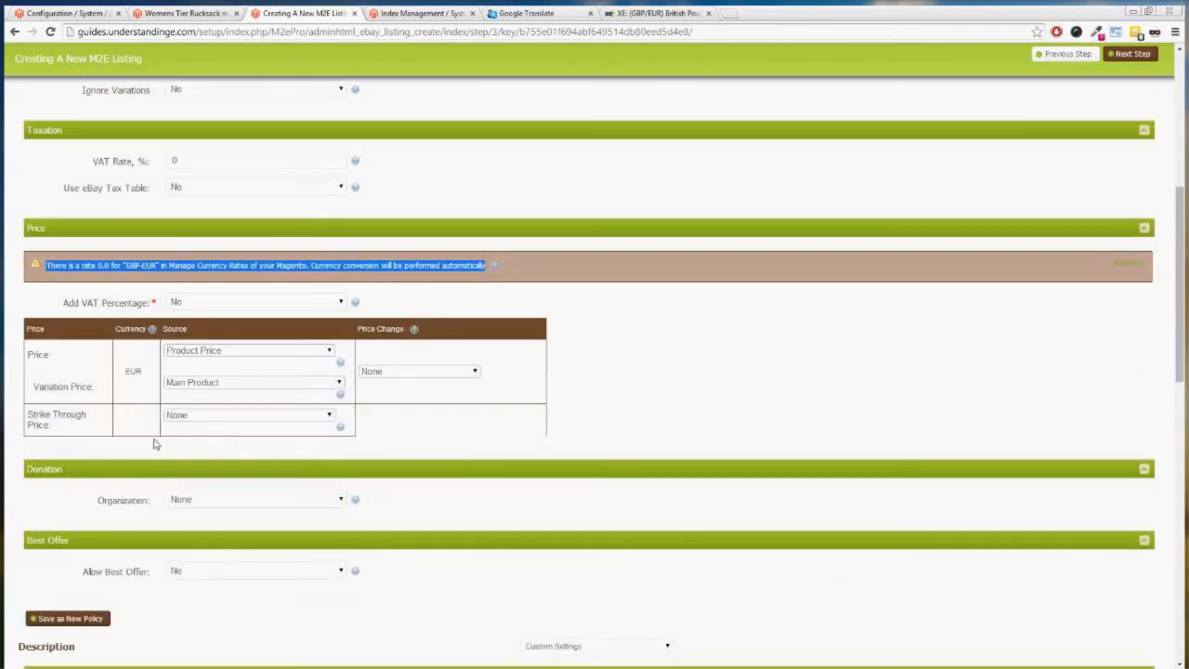
{"action": "left_click", "coordinate": [330, 351]}
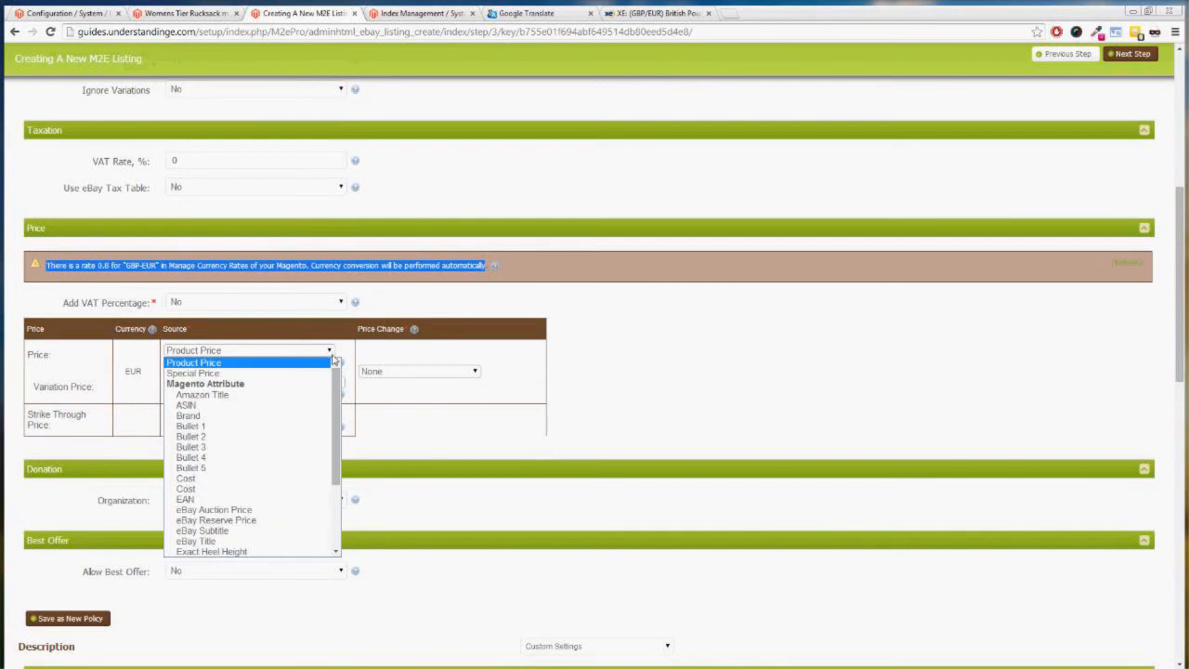
{"action": "left_click_drag", "start_coordinate": [337, 375], "coordinate": [339, 452]}
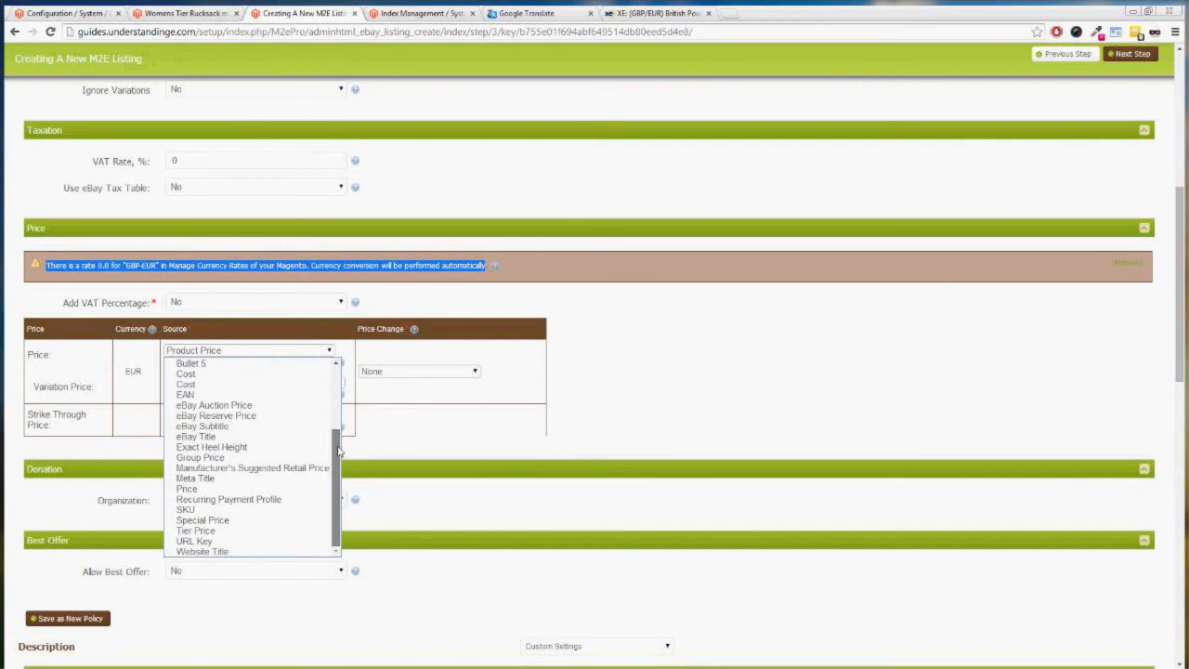
{"action": "mouse_move", "coordinate": [339, 451]}
{"action": "left_mouse_down"}
{"action": "mouse_move", "coordinate": [344, 372]}
{"action": "mouse_move", "coordinate": [344, 451]}
{"action": "left_mouse_up"}
{"action": "left_click", "coordinate": [560, 326]}
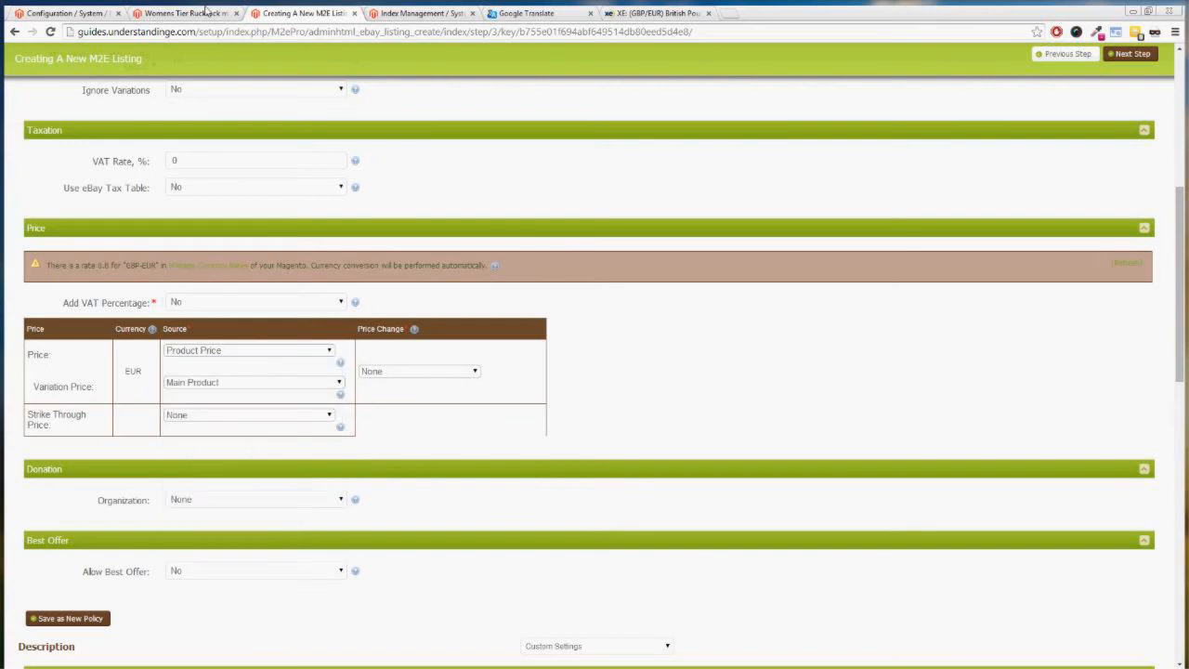
Add the att_price_de attribute to the General group of the Colour attribute set and save the set
{"action": "left_click", "coordinate": [65, 13]}
{"action": "mouse_move", "coordinate": [134, 116]}
{"action": "mouse_move", "coordinate": [149, 171]}
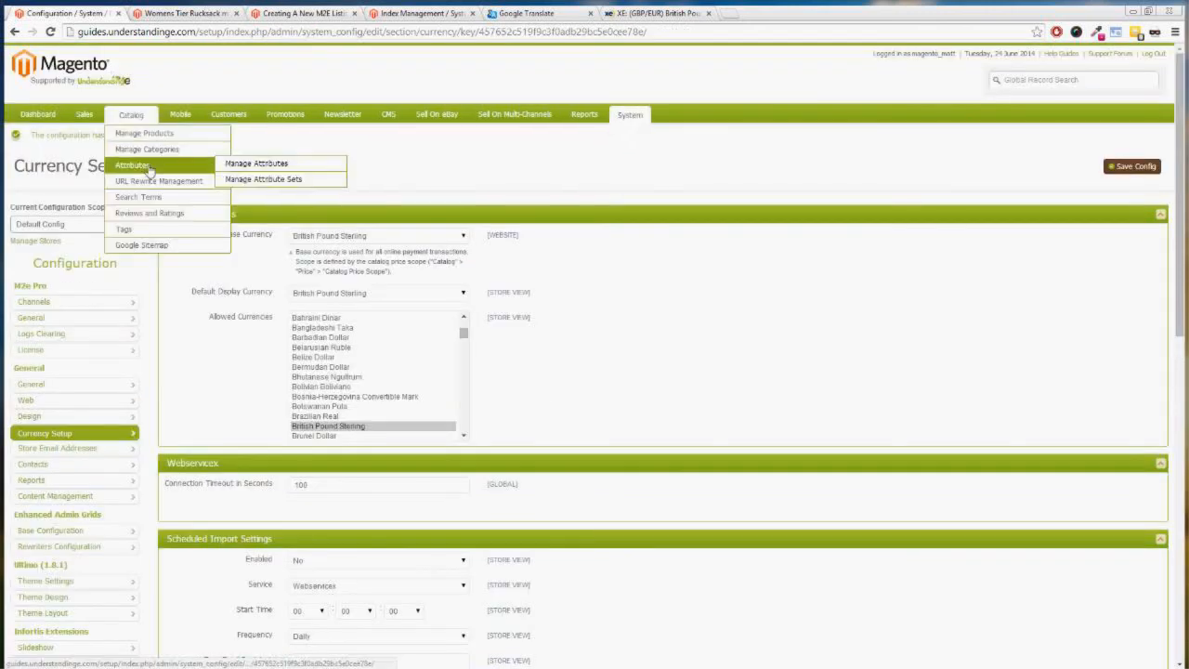
{"action": "left_click", "coordinate": [257, 180]}
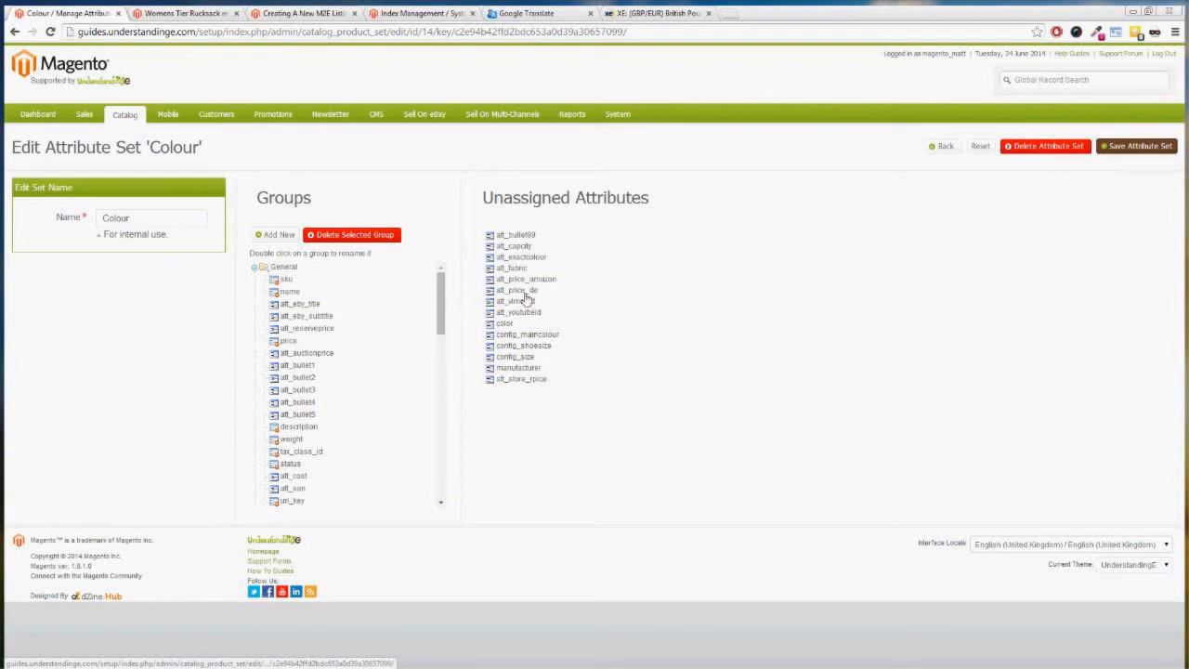
{"action": "left_click_drag", "start_coordinate": [525, 295], "coordinate": [319, 362]}
{"action": "left_click", "coordinate": [1141, 146]}
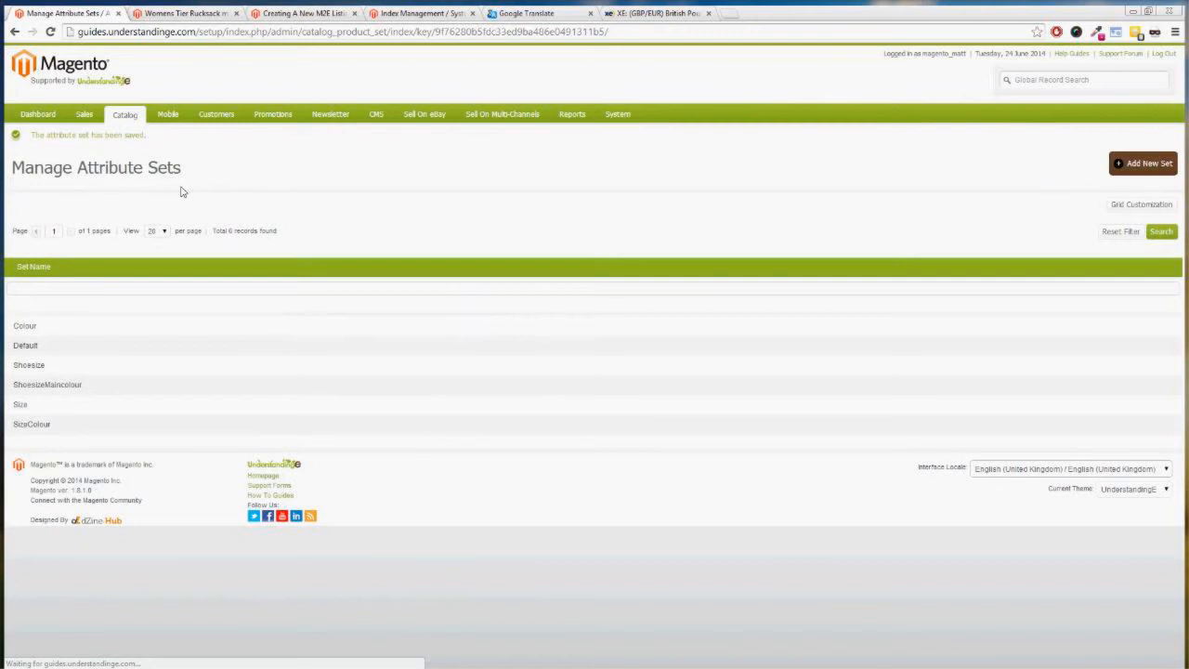
Add att_price_de to the General group of the Shoesize and ShoesizeMaincolour attribute sets, saving each set
{"action": "left_click", "coordinate": [52, 367]}
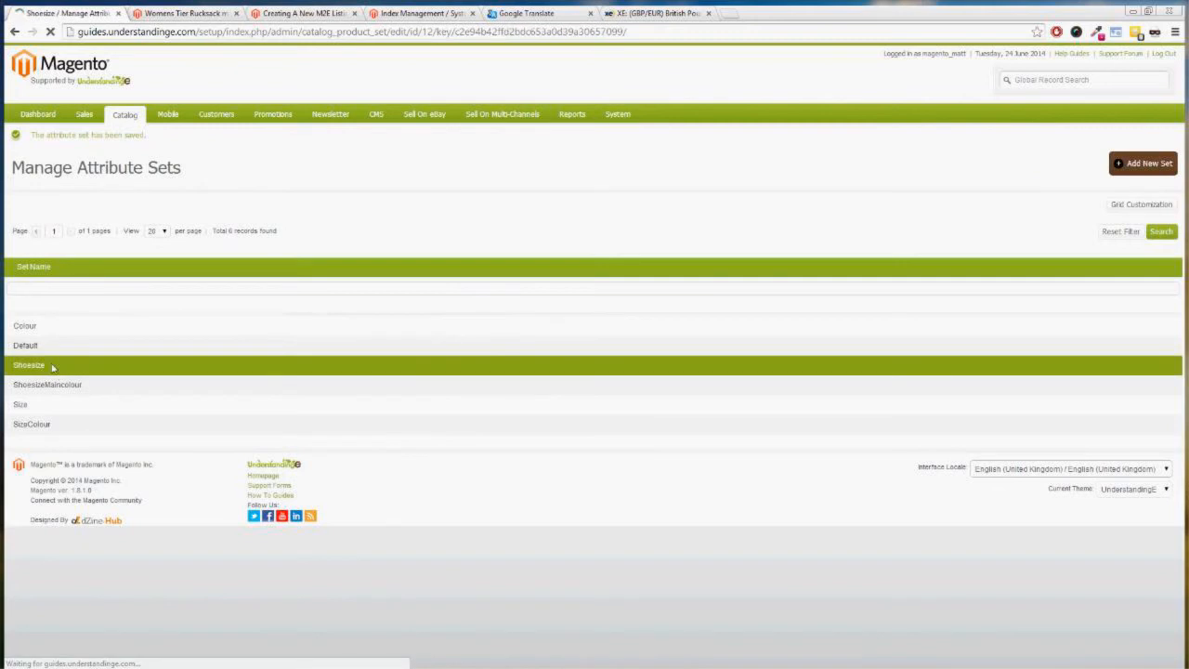
{"action": "left_click_drag", "start_coordinate": [520, 290], "coordinate": [302, 376]}
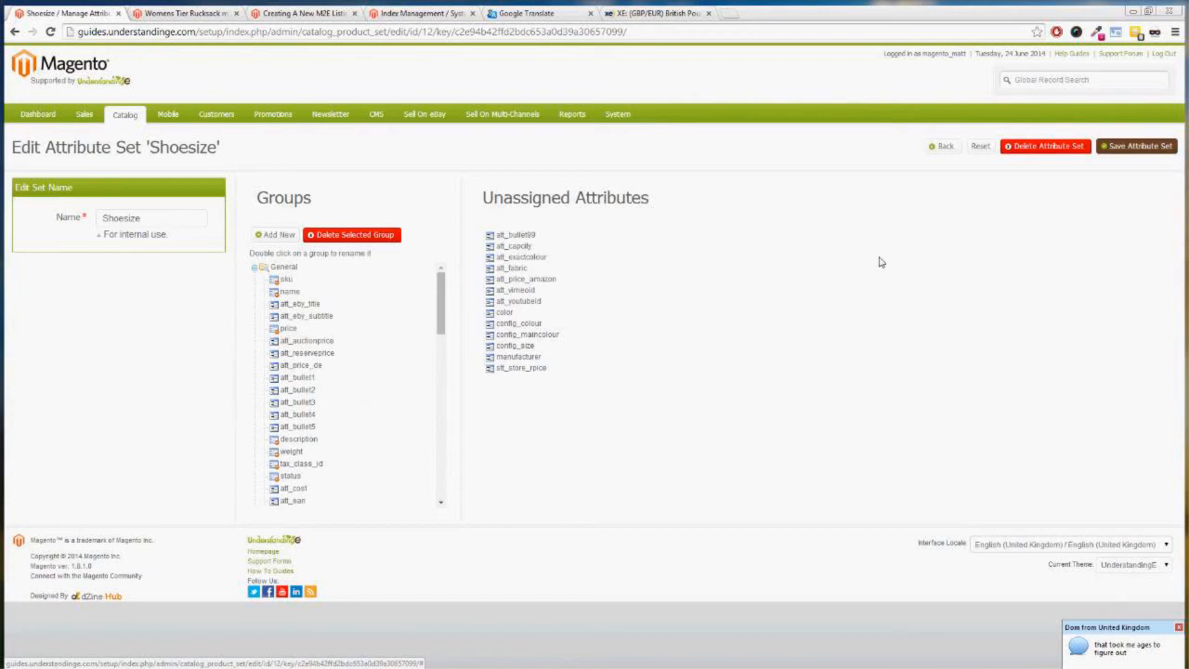
{"action": "left_click", "coordinate": [1133, 150]}
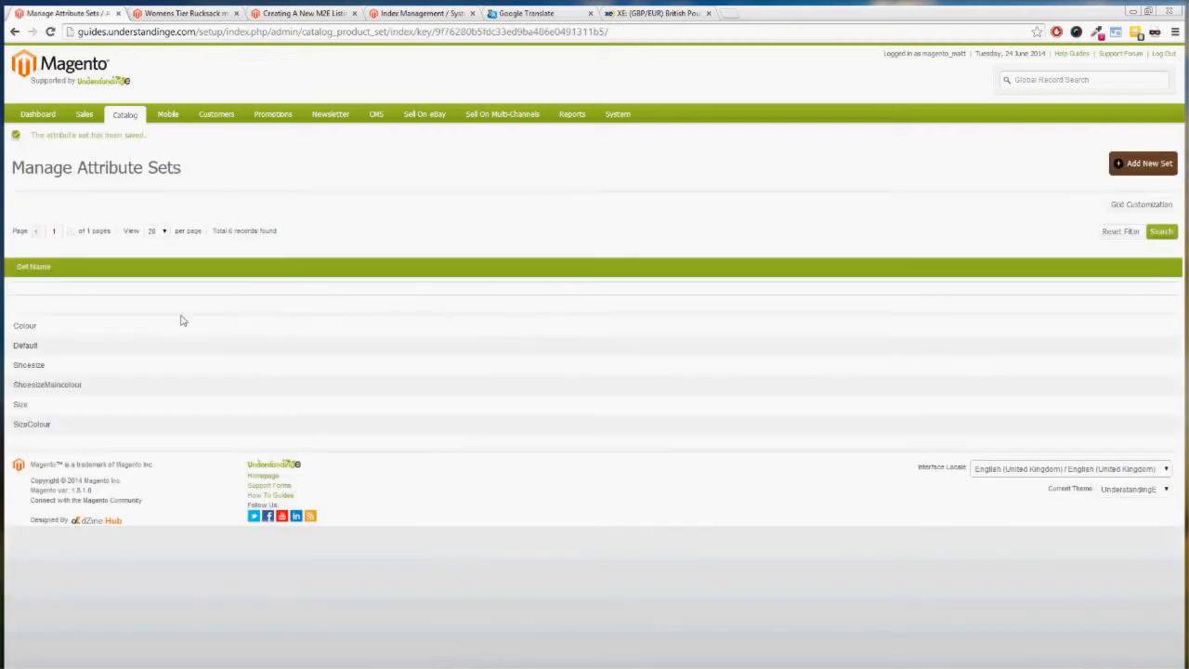
{"action": "left_click", "coordinate": [100, 386]}
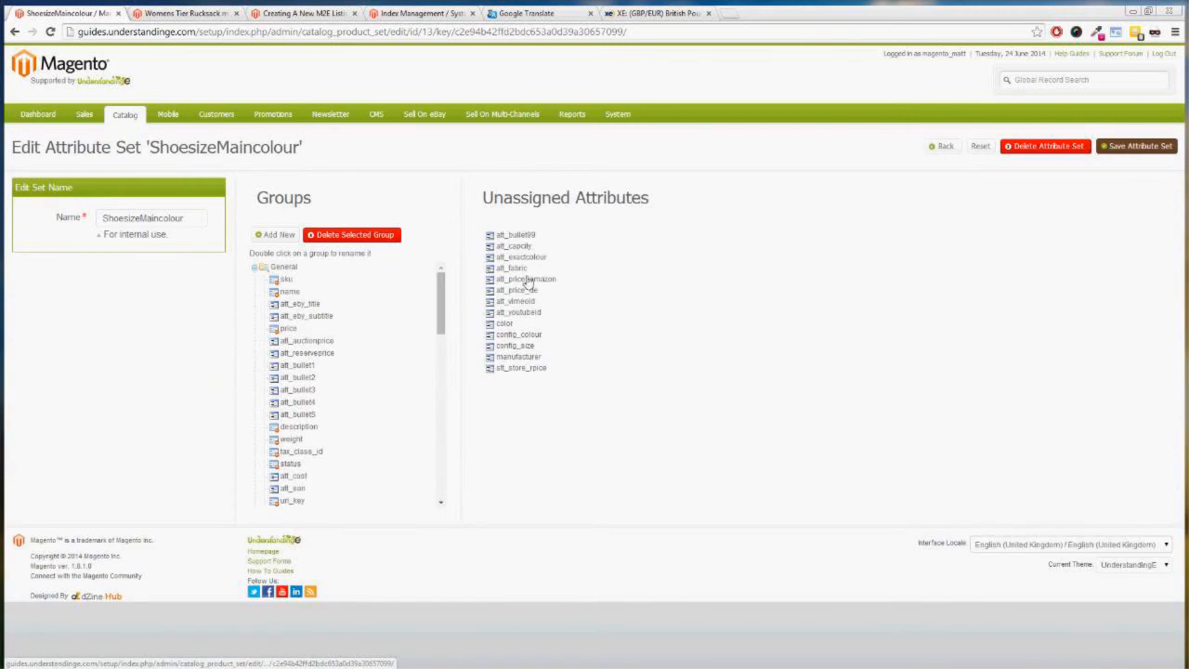
{"action": "left_click_drag", "start_coordinate": [526, 291], "coordinate": [325, 364]}
{"action": "left_click", "coordinate": [1120, 149]}
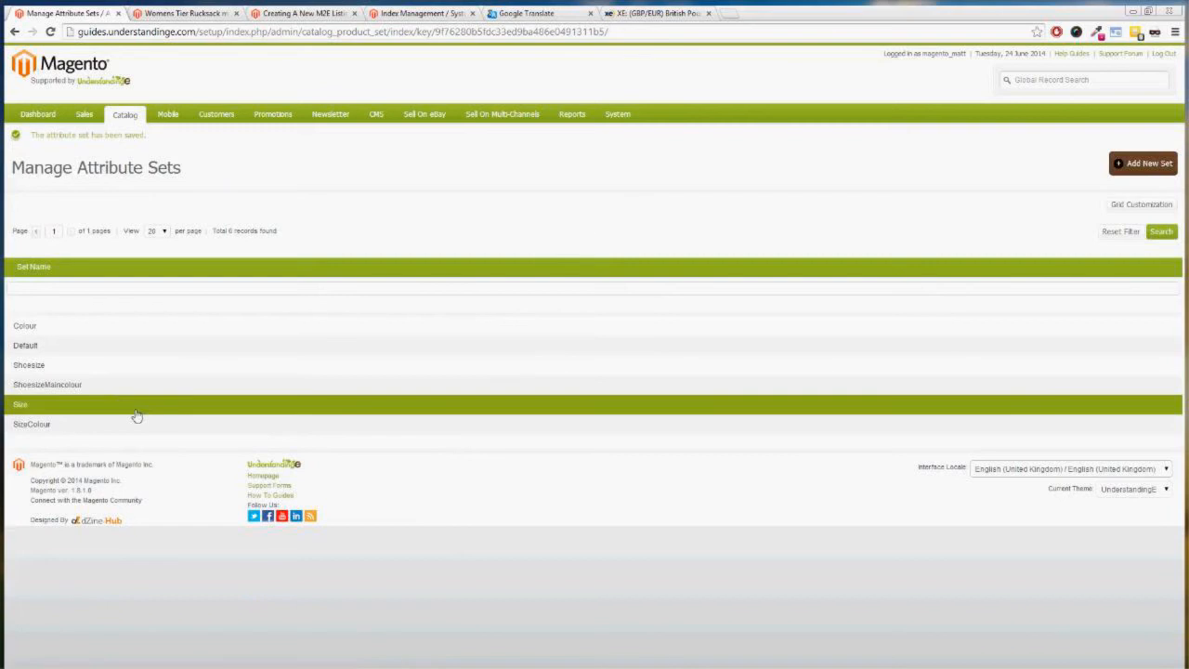
Add att_price_de to the General group of the Size and SizeColour attribute sets, saving each set
{"action": "left_click", "coordinate": [119, 406]}
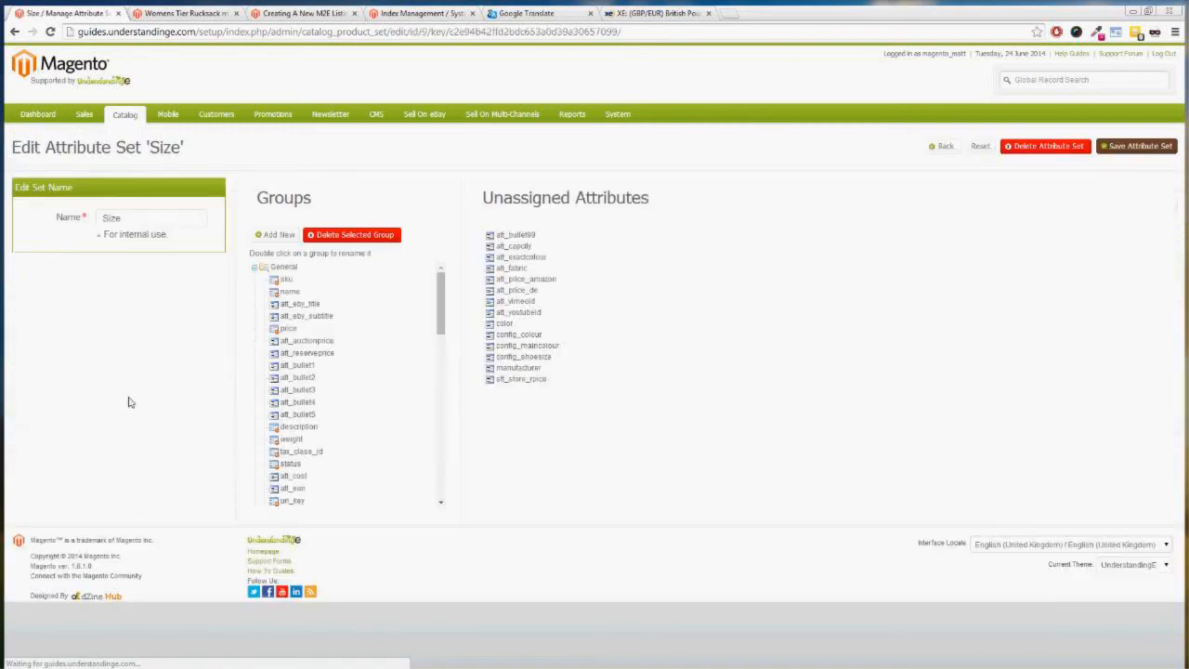
{"action": "left_click_drag", "start_coordinate": [530, 292], "coordinate": [325, 365]}
{"action": "left_click", "coordinate": [1141, 146]}
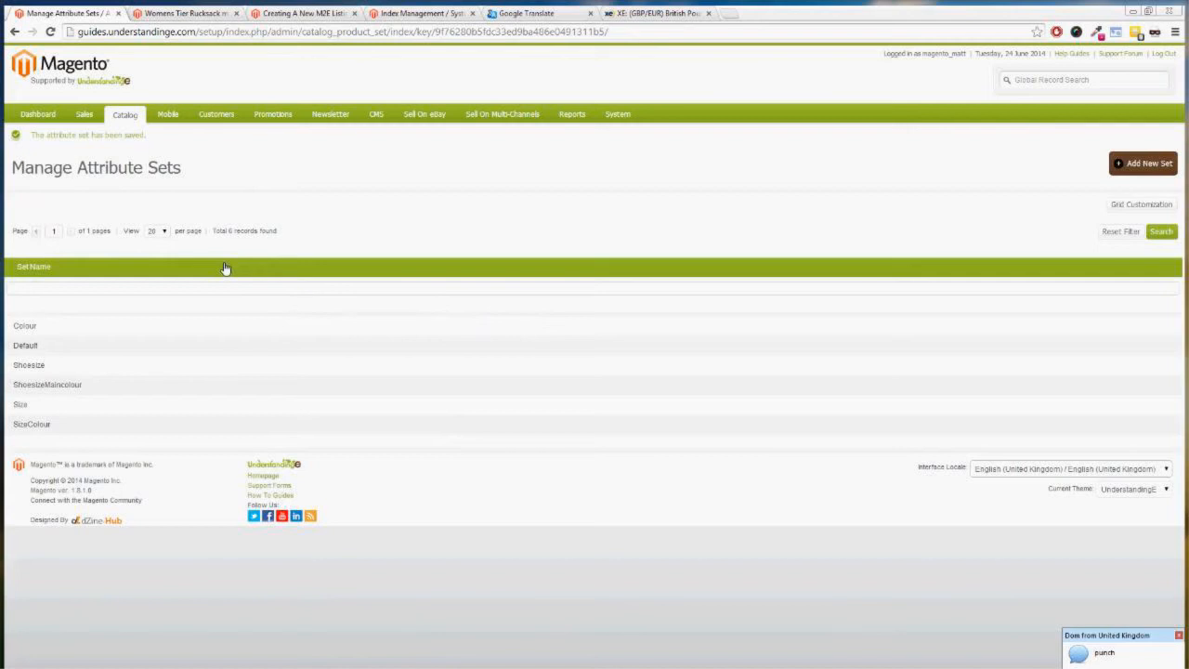
{"action": "left_click", "coordinate": [81, 428]}
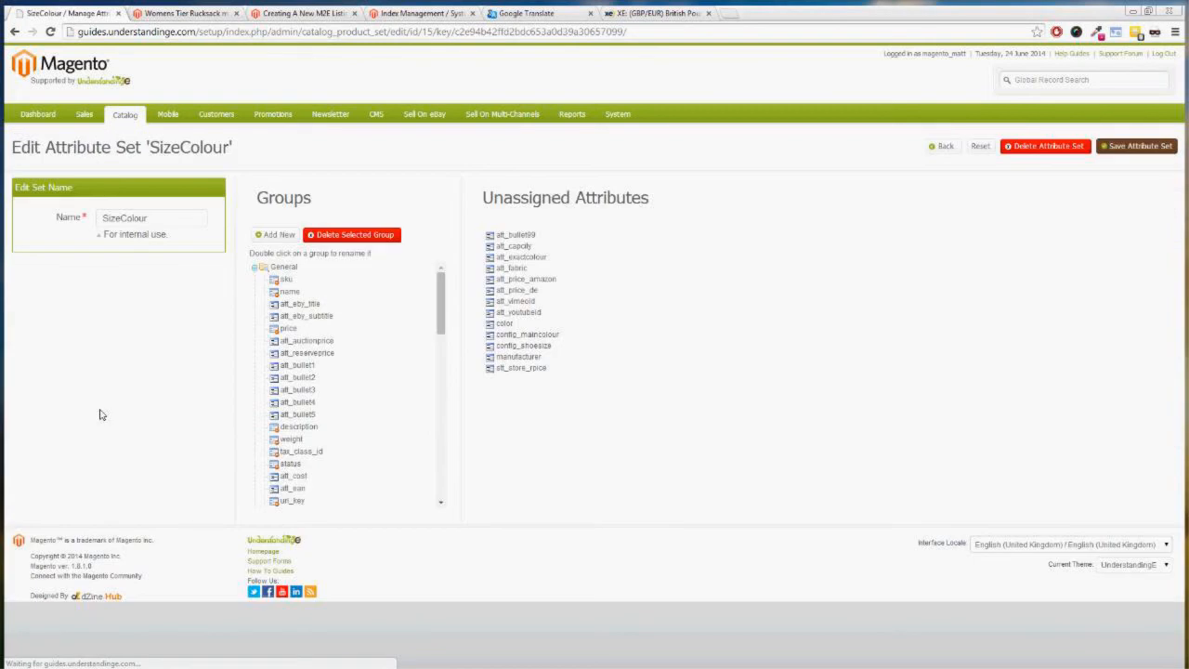
{"action": "left_click_drag", "start_coordinate": [525, 291], "coordinate": [335, 364]}
{"action": "left_click", "coordinate": [1135, 151]}
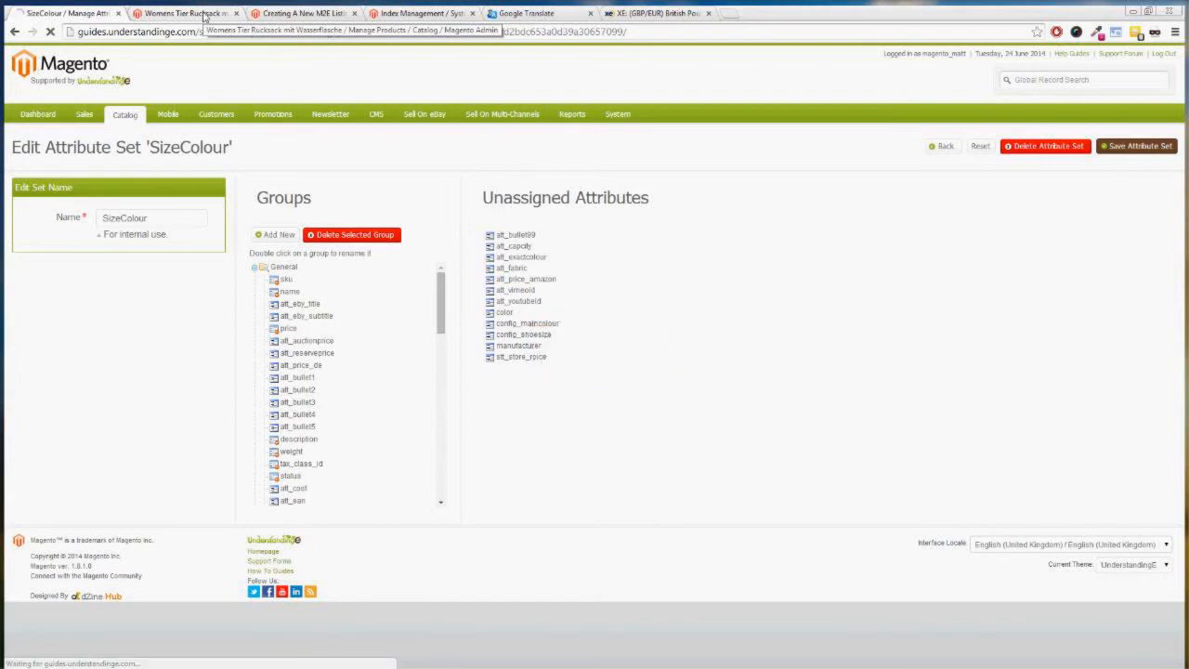
Return to the new M2E listing, reload its selling settings and set the price source to eBay DE Price
{"action": "left_click", "coordinate": [306, 14]}
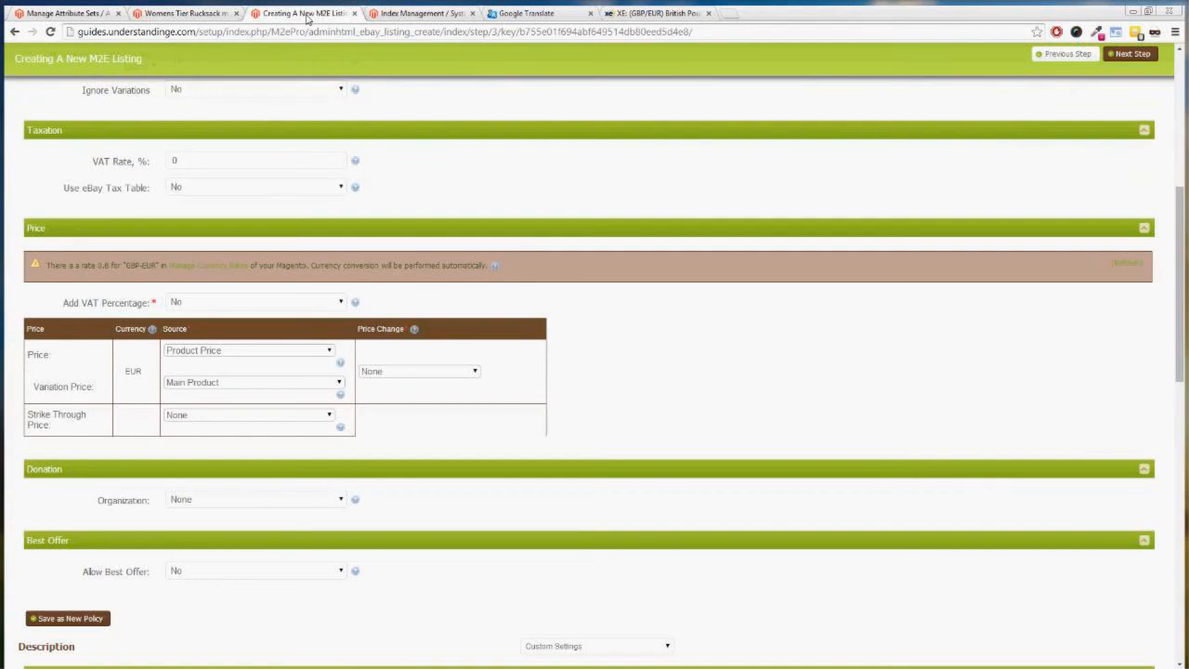
{"action": "key", "text": "F5"}
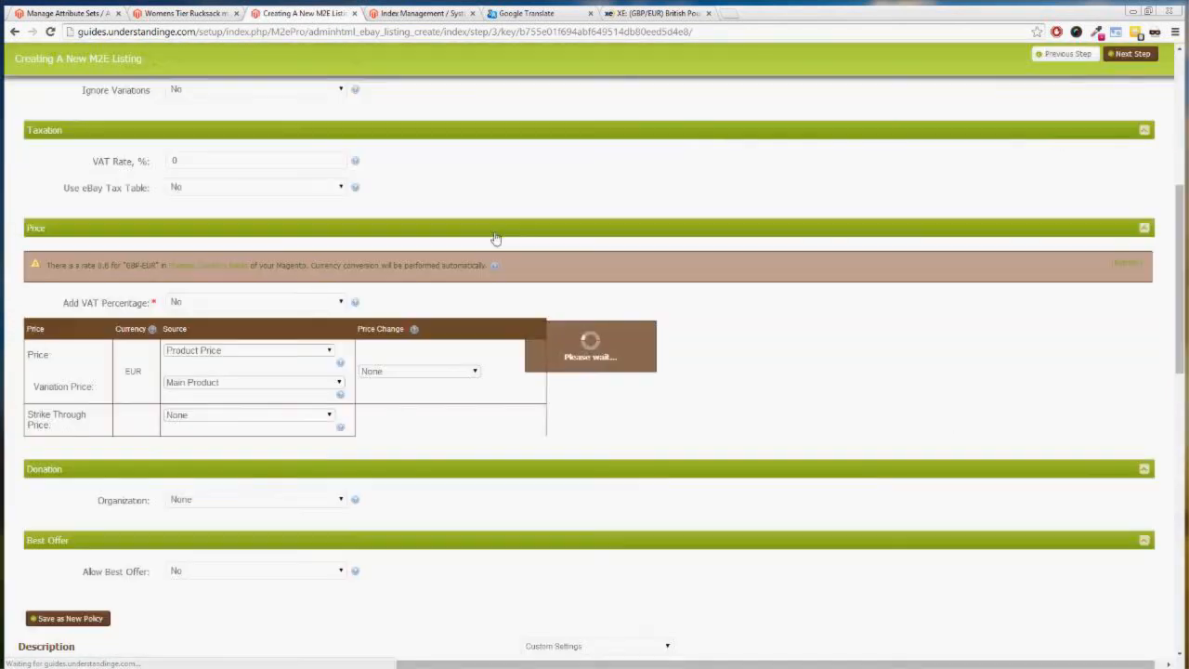
{"action": "left_click", "coordinate": [322, 354]}
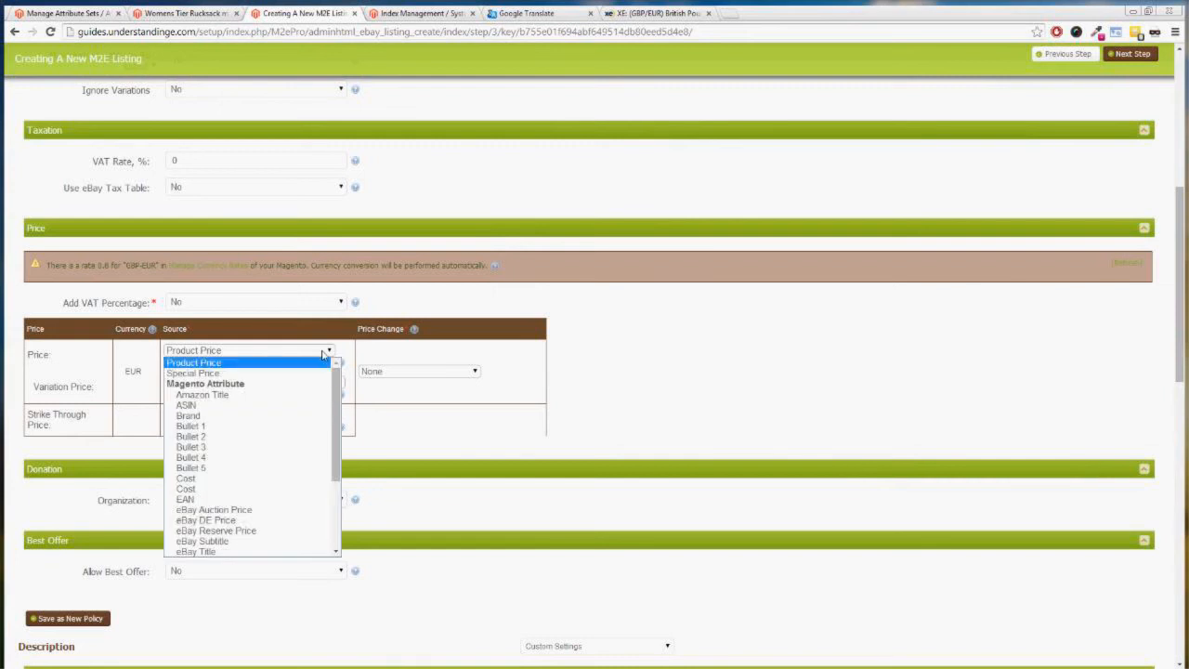
{"action": "left_click", "coordinate": [247, 521]}
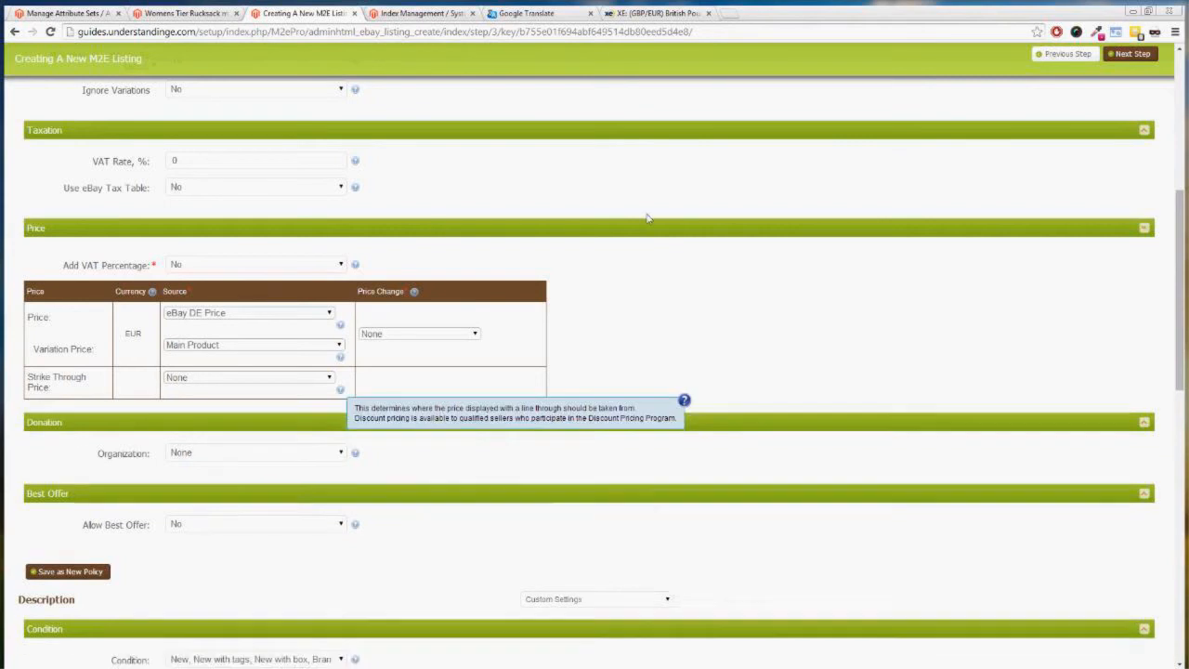
Open the Dataflow profiles in a separate browser tab and examine the settings of the 5 Bullet Points export profile
{"action": "scroll", "coordinate": [647, 223], "scroll_direction": "up", "scroll_amount": 4}
{"action": "scroll", "coordinate": [648, 223], "scroll_direction": "up", "scroll_amount": 1}
{"action": "mouse_move", "coordinate": [623, 115]}
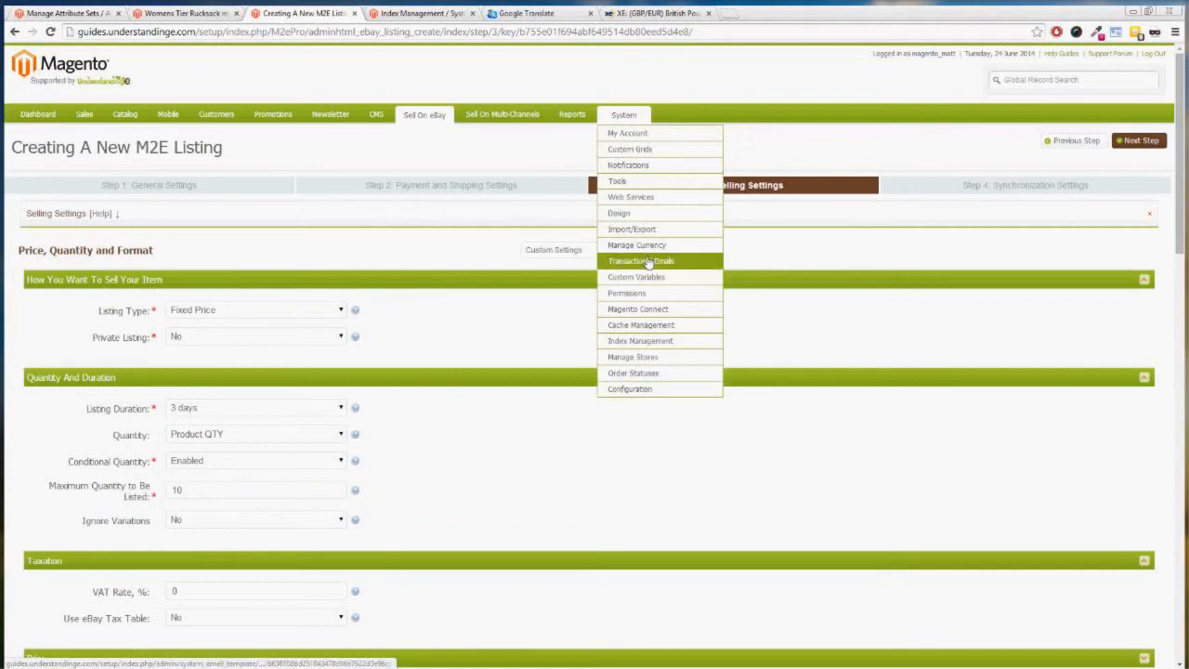
{"action": "mouse_move", "coordinate": [651, 230]}
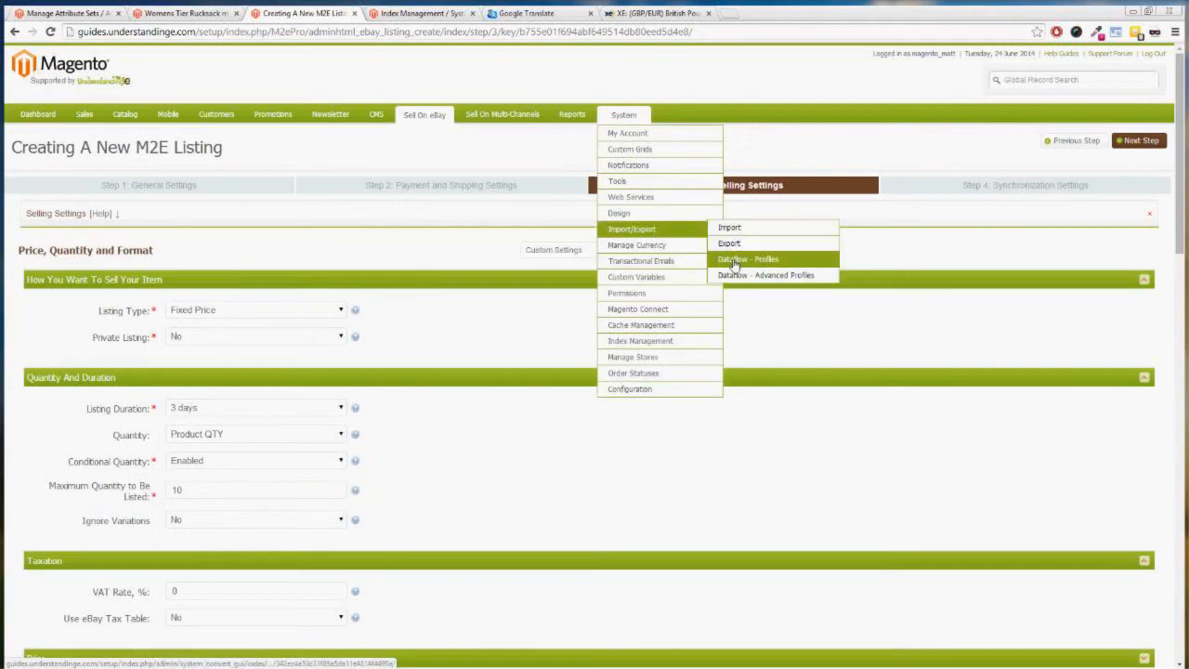
{"action": "middle_click", "coordinate": [734, 263]}
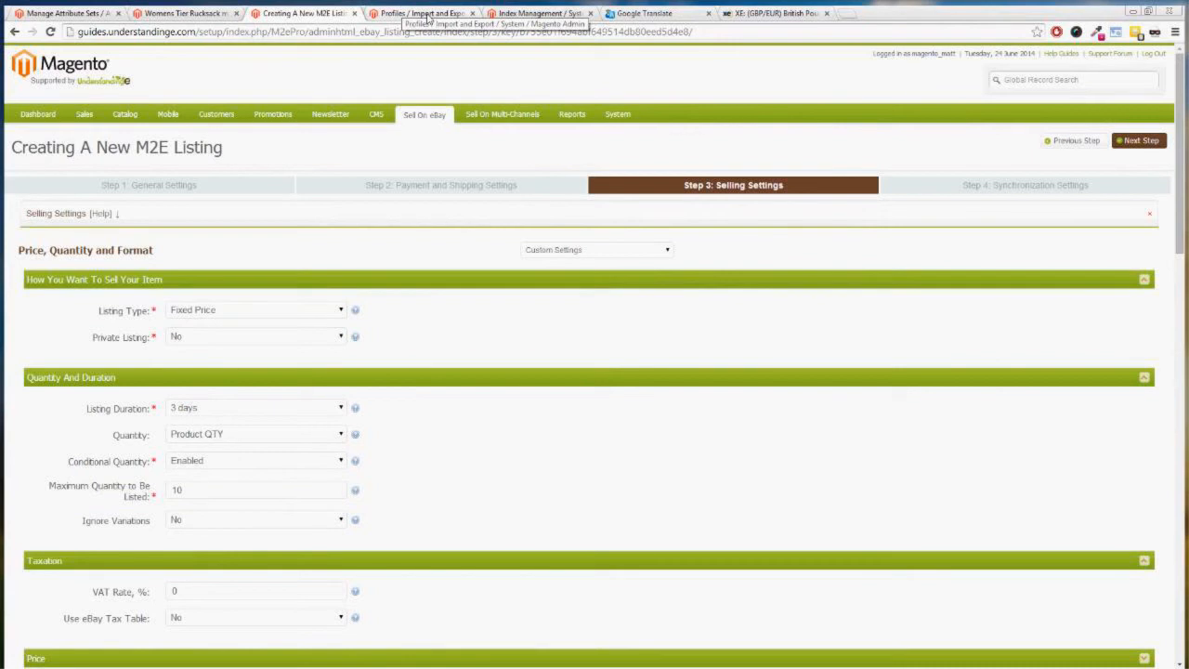
{"action": "left_click", "coordinate": [425, 14]}
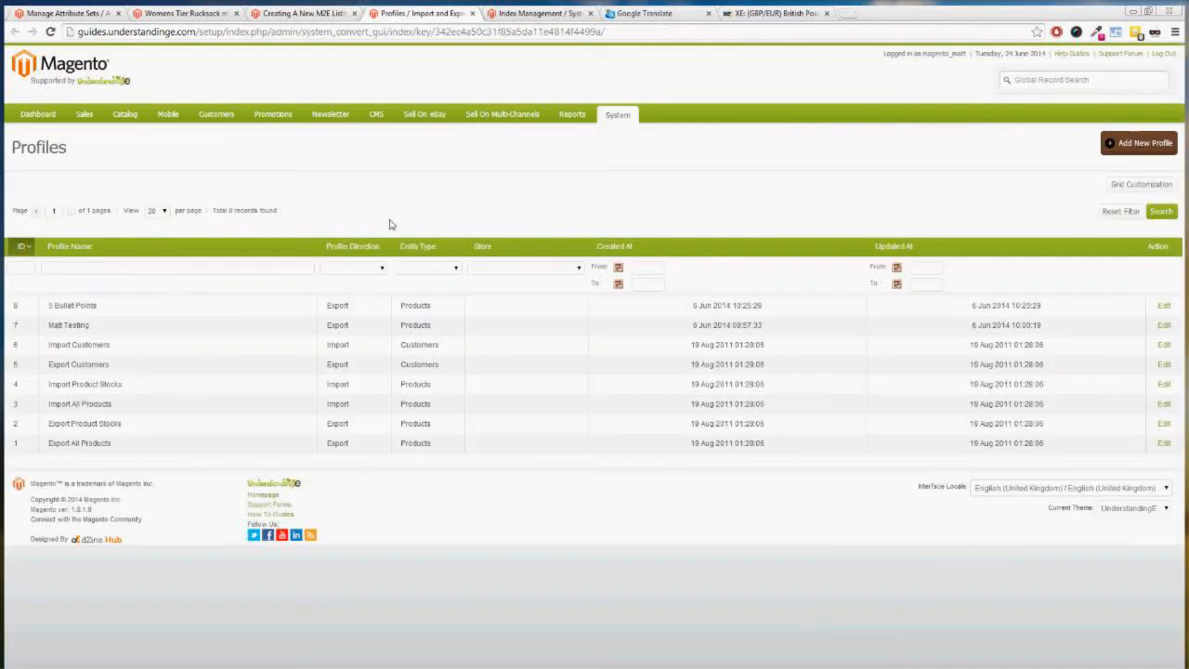
{"action": "left_click", "coordinate": [129, 312]}
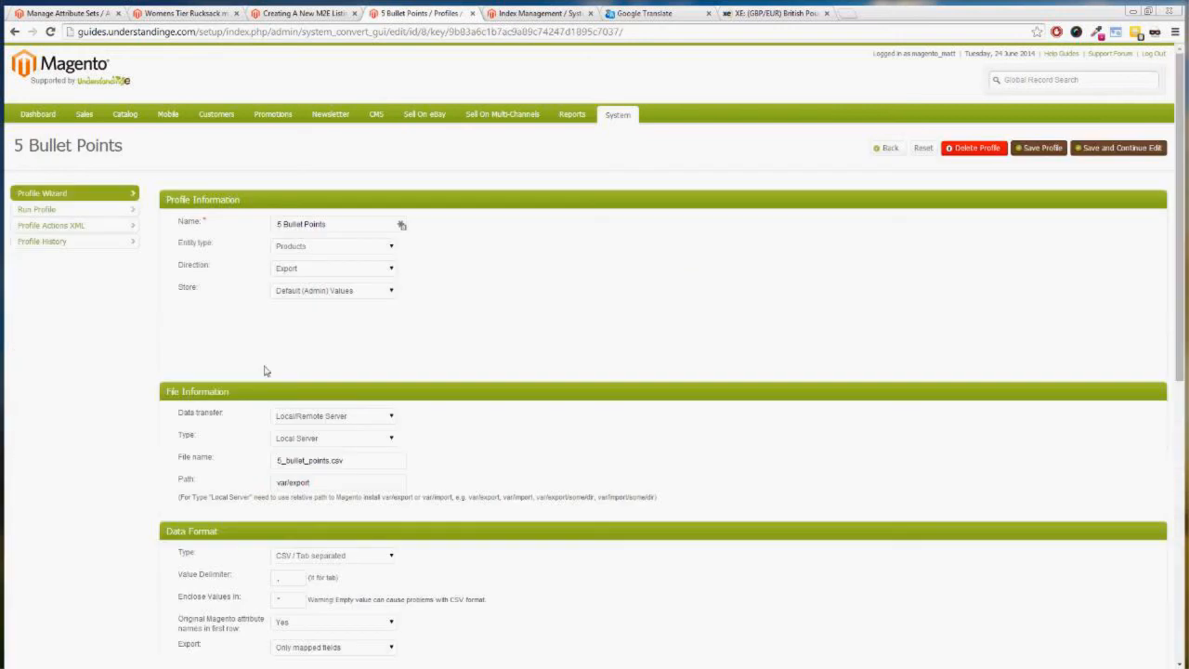
{"action": "mouse_move", "coordinate": [616, 122]}
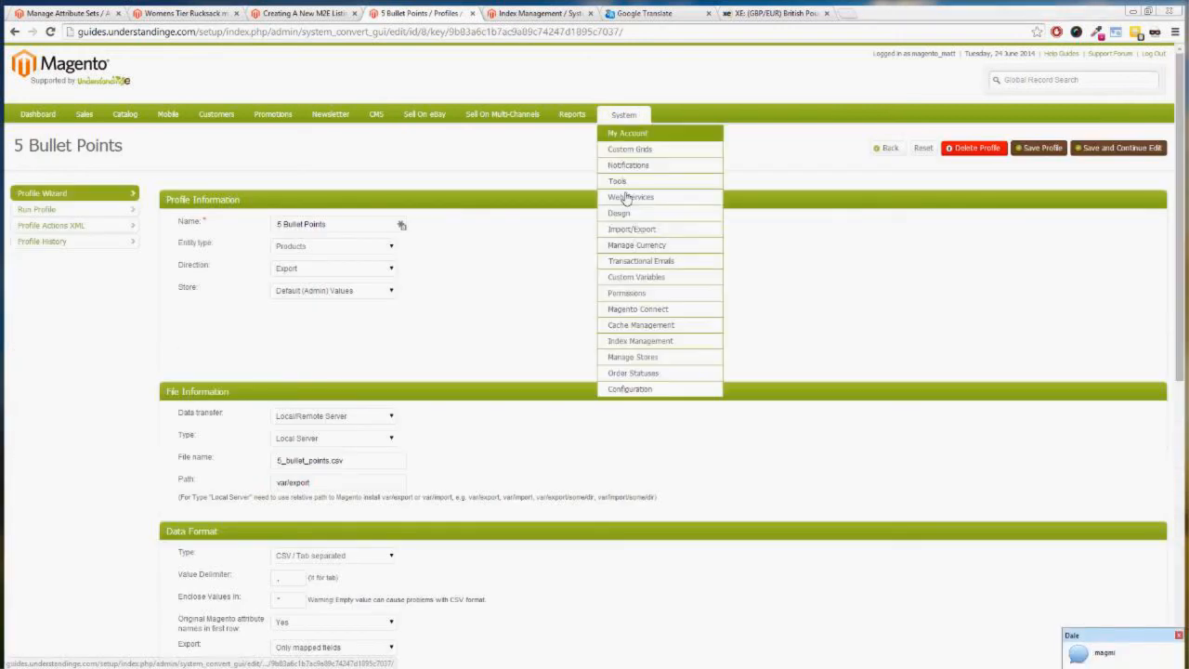
{"action": "mouse_move", "coordinate": [637, 237]}
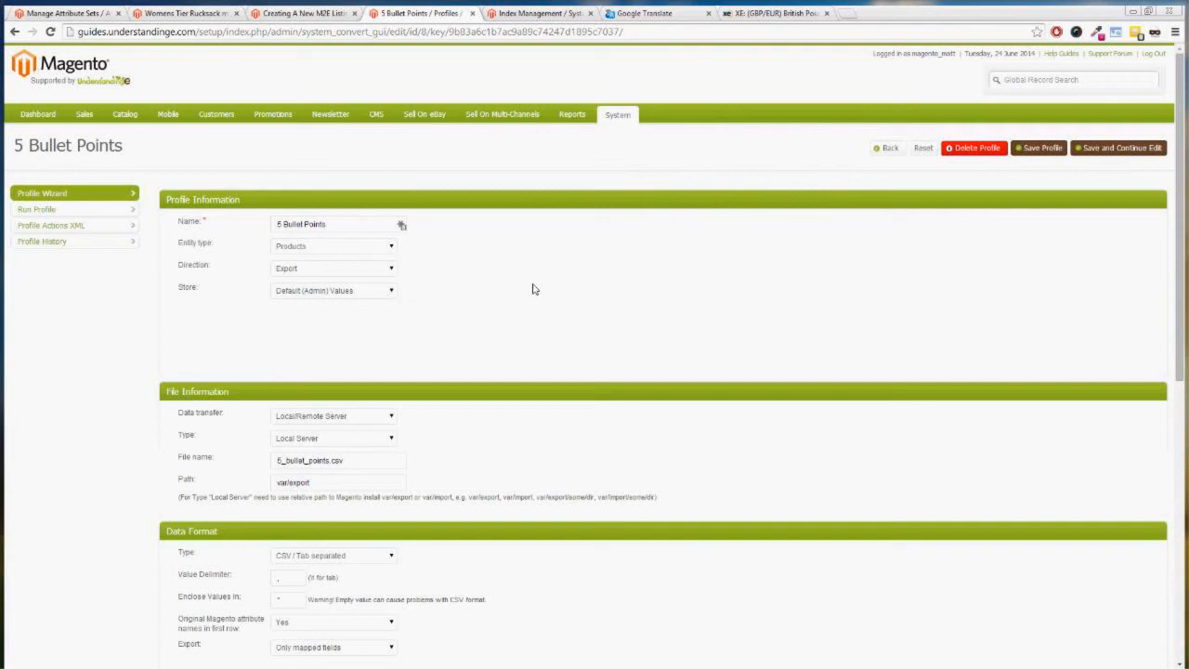
{"action": "scroll", "coordinate": [532, 289], "scroll_direction": "down", "scroll_amount": 2}
{"action": "scroll", "coordinate": [533, 293], "scroll_direction": "down", "scroll_amount": 3}
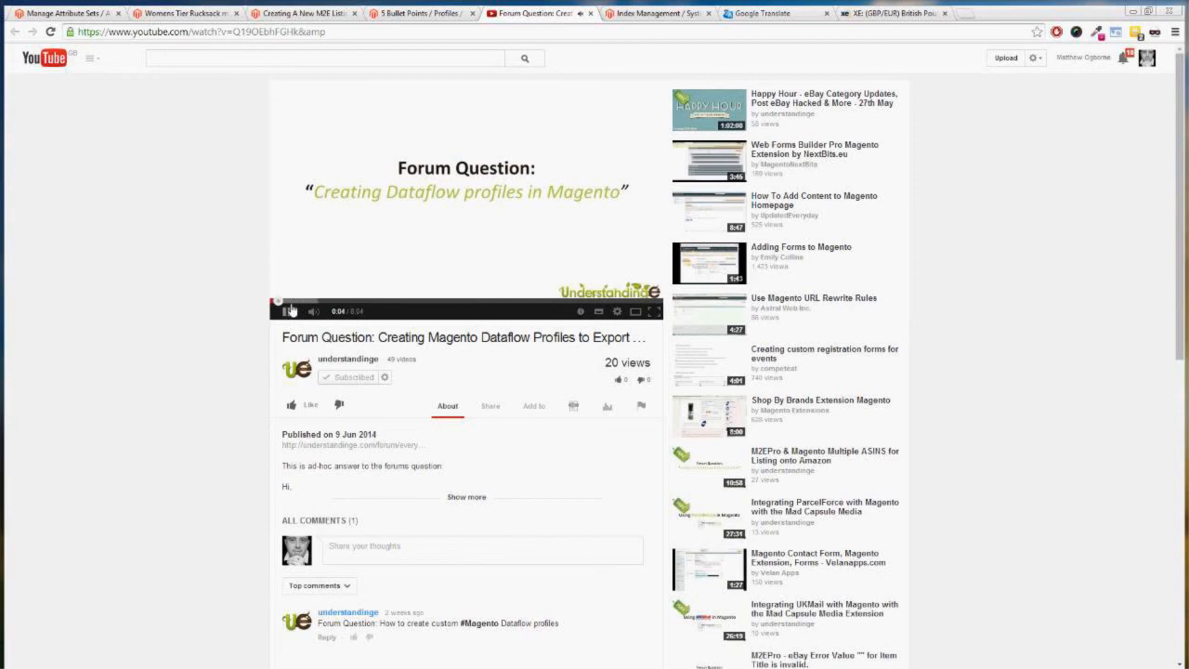
Skip ahead in the YouTube video about creating Magento Dataflow profiles, pause it and close its page
{"action": "left_click", "coordinate": [291, 301]}
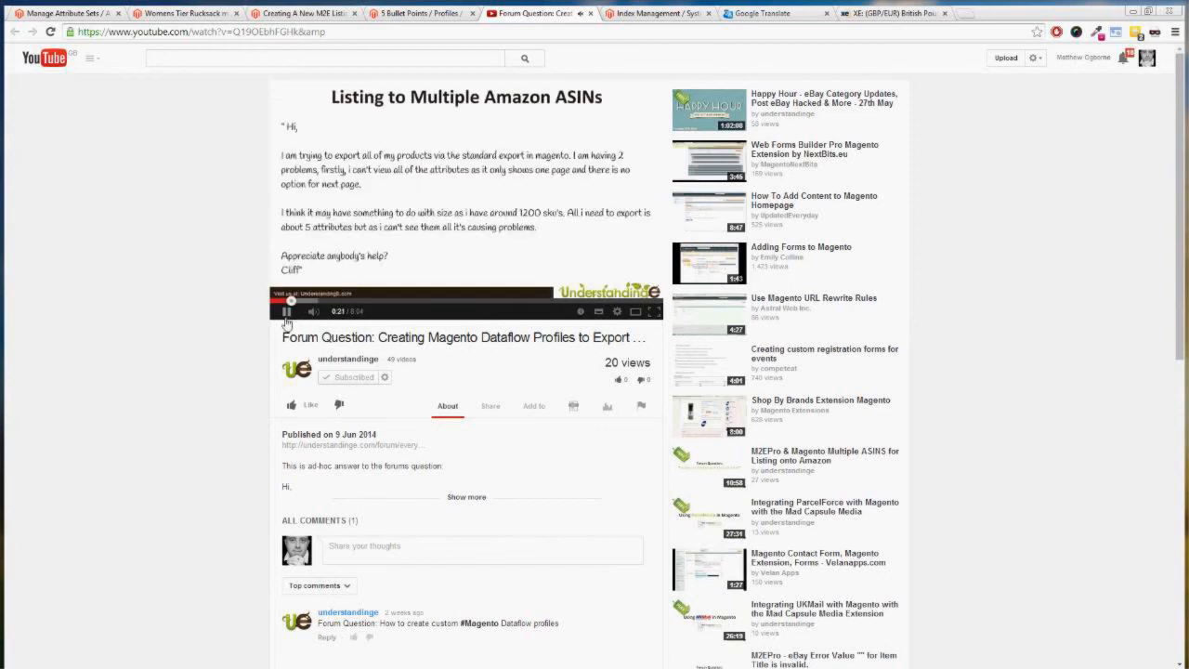
{"action": "left_click", "coordinate": [287, 314]}
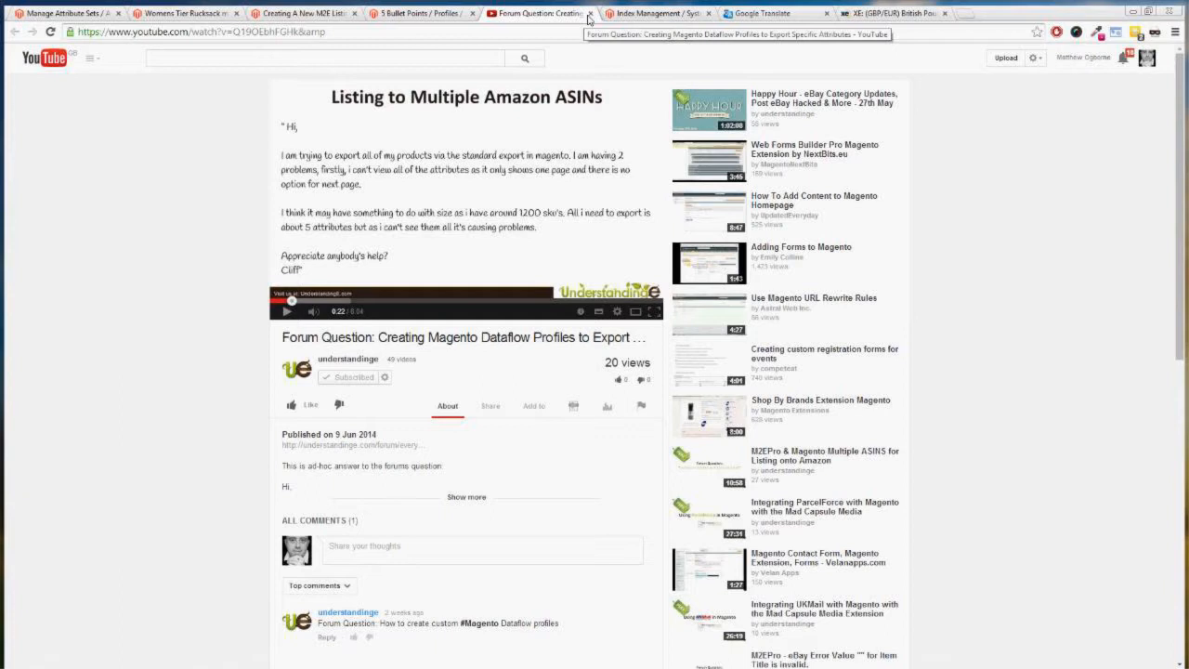
{"action": "left_click", "coordinate": [589, 15]}
Try Associated Products as the listing's variation price source and restore it to Main Product
{"action": "left_click", "coordinate": [206, 14]}
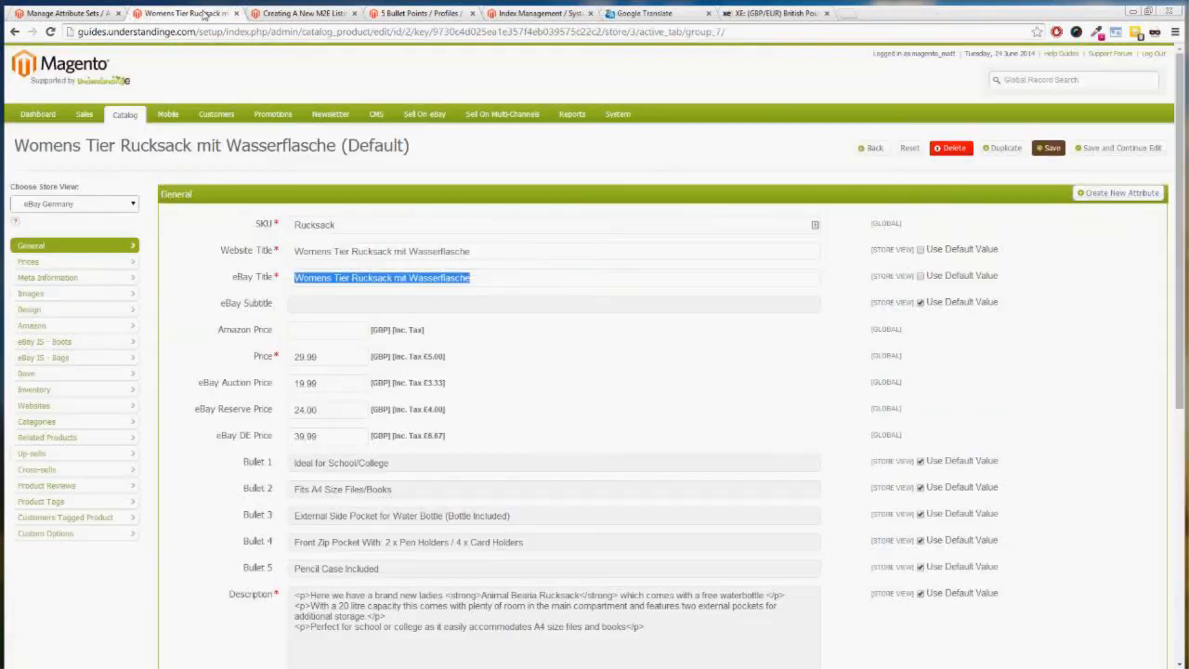
{"action": "left_click", "coordinate": [295, 14]}
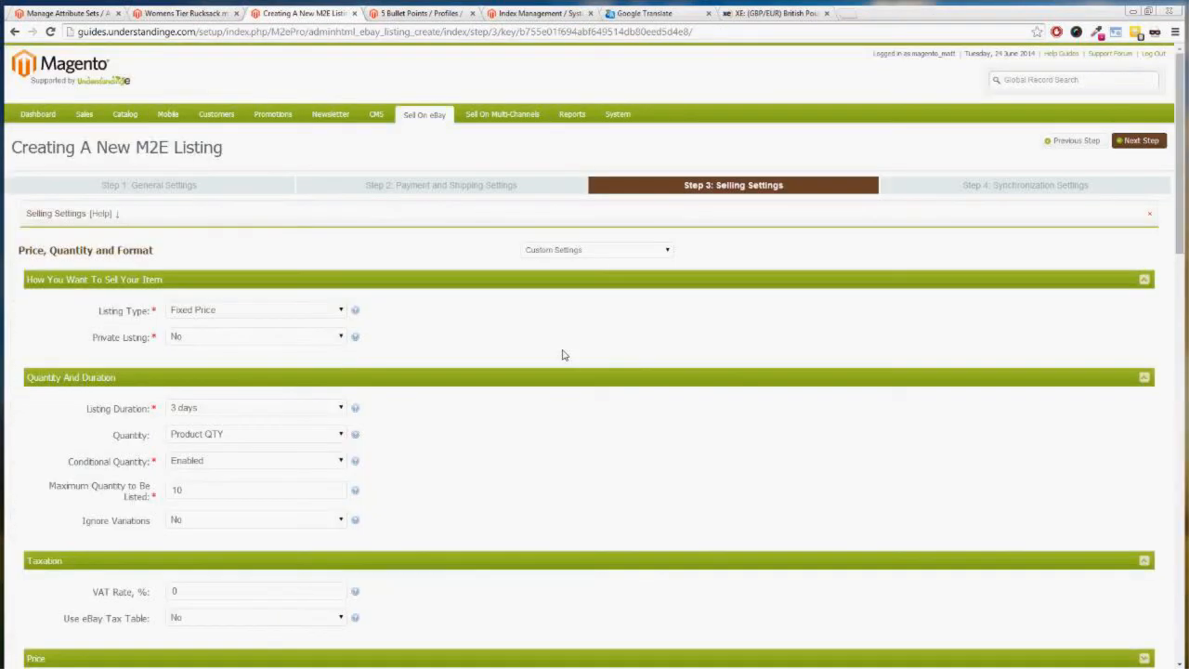
{"action": "scroll", "coordinate": [562, 355], "scroll_direction": "down", "scroll_amount": 3}
{"action": "scroll", "coordinate": [637, 360], "scroll_direction": "down", "scroll_amount": 3}
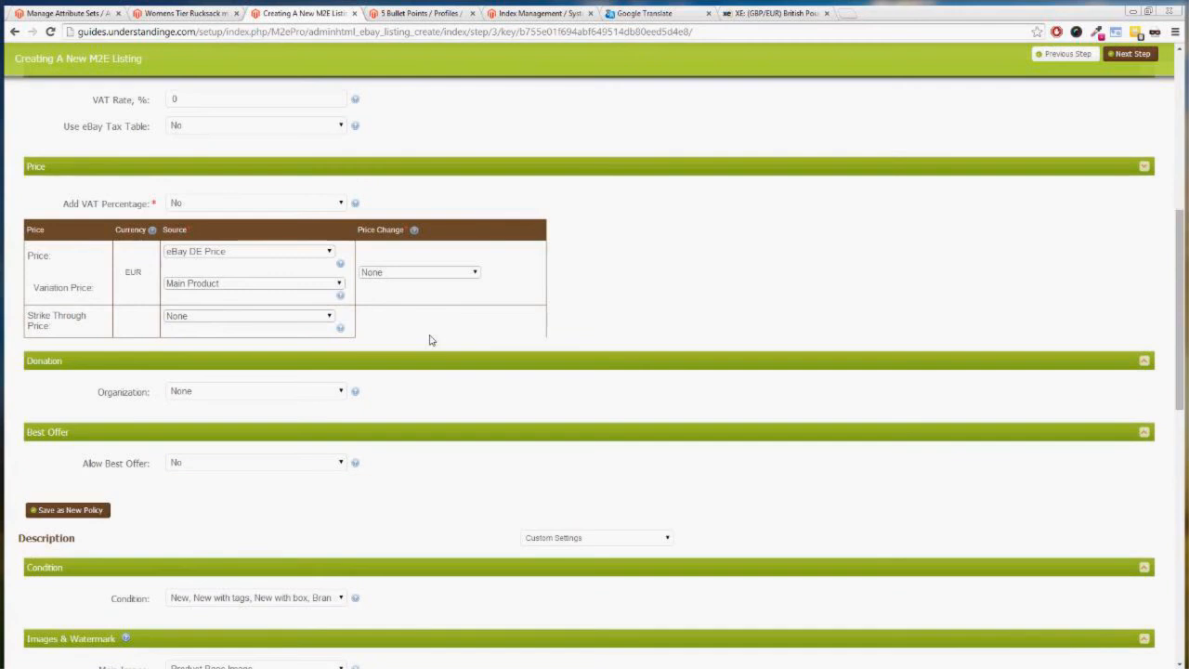
{"action": "left_click", "coordinate": [206, 293]}
{"action": "left_click", "coordinate": [210, 309]}
{"action": "left_click", "coordinate": [220, 284]}
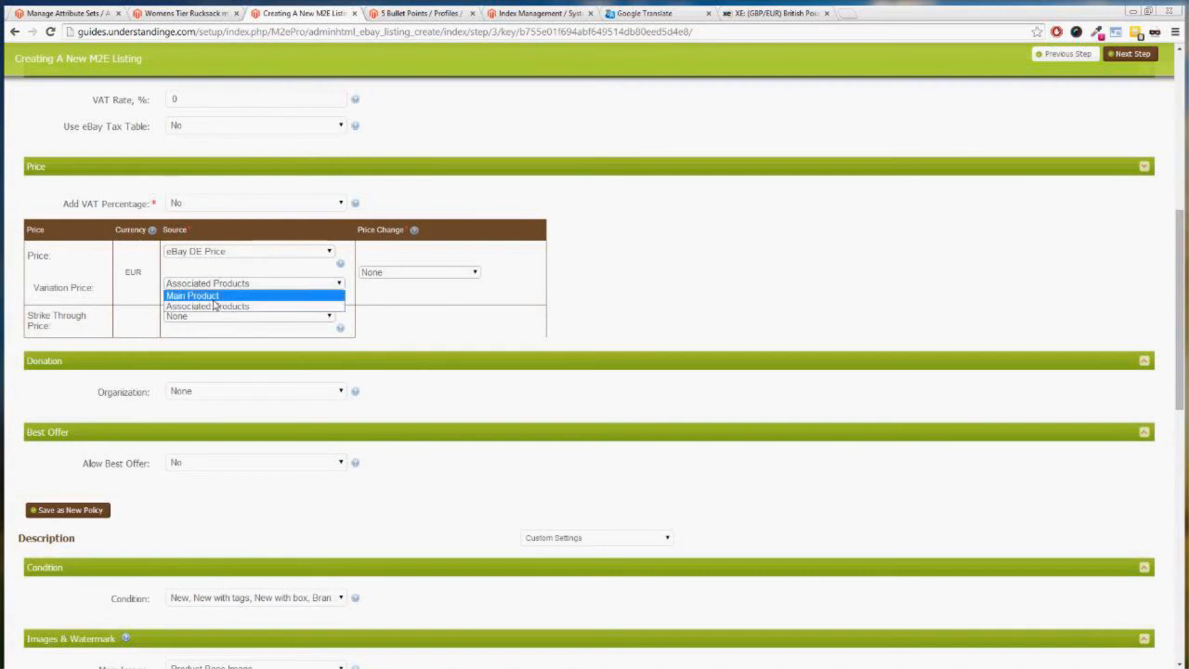
{"action": "left_click", "coordinate": [212, 296]}
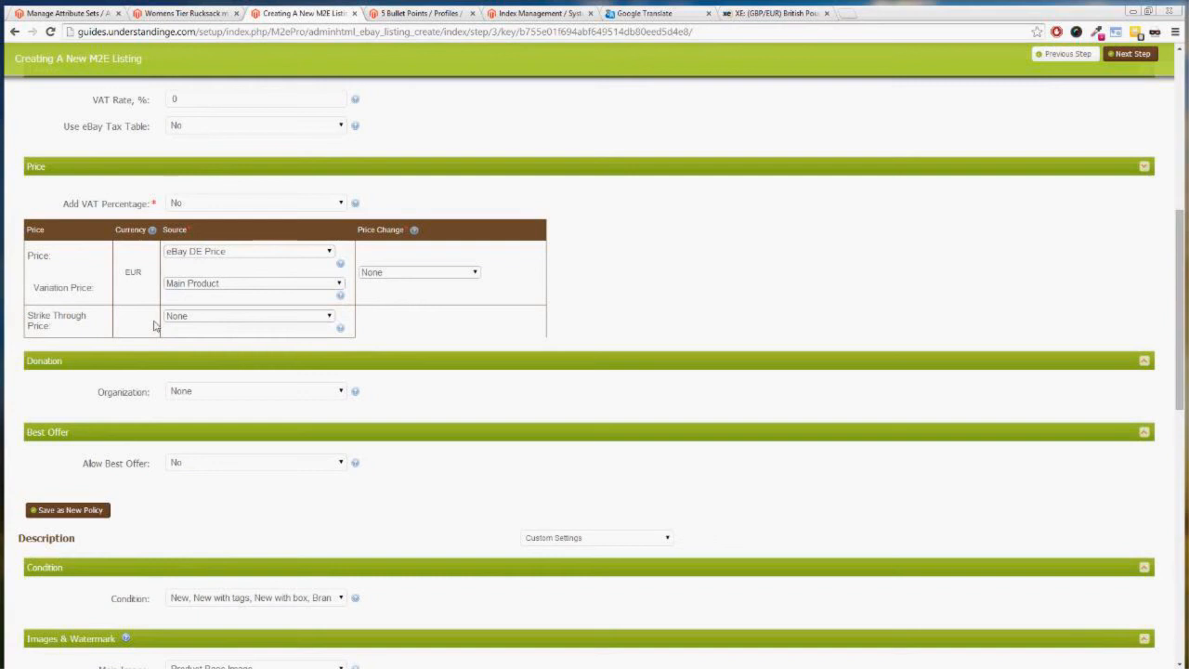
Save the listing's price, quantity and format settings as a new policy titled "eBay DE - Price, Quantity and Format"
{"action": "scroll", "coordinate": [72, 356], "scroll_direction": "down", "scroll_amount": 1}
{"action": "scroll", "coordinate": [133, 261], "scroll_direction": "up", "scroll_amount": 6}
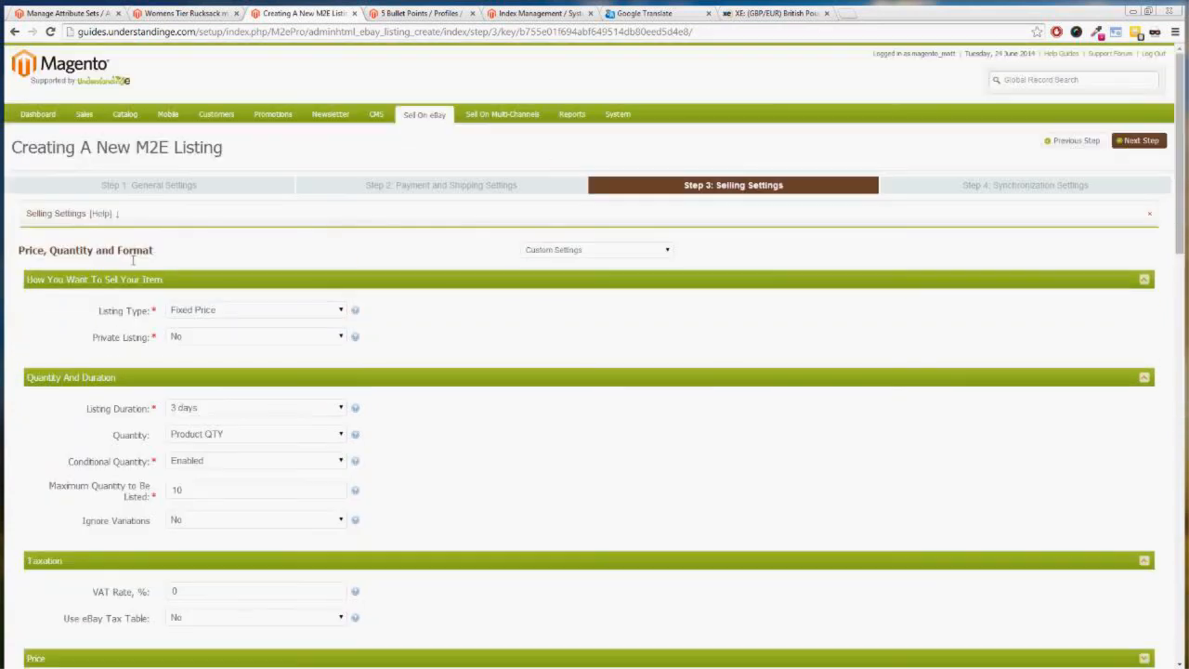
{"action": "left_click_drag", "start_coordinate": [18, 251], "coordinate": [154, 258]}
{"action": "left_click", "coordinate": [165, 257]}
{"action": "left_click_drag", "start_coordinate": [18, 251], "coordinate": [158, 256]}
{"action": "scroll", "coordinate": [133, 362], "scroll_direction": "down", "scroll_amount": 6}
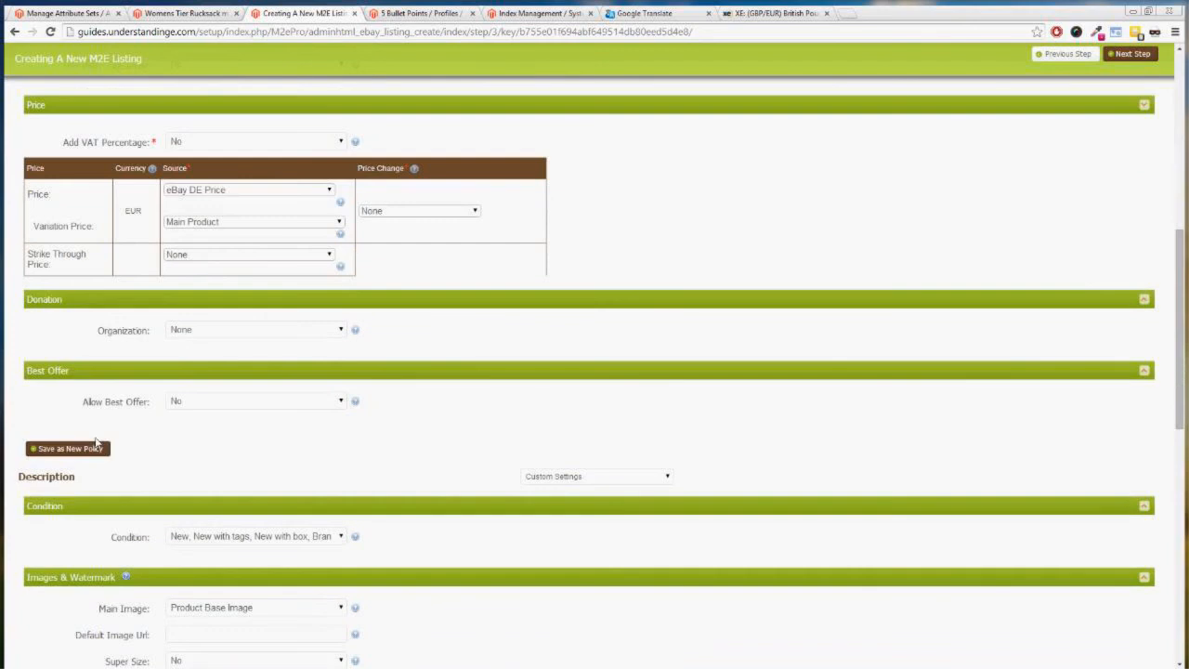
{"action": "left_click", "coordinate": [96, 447]}
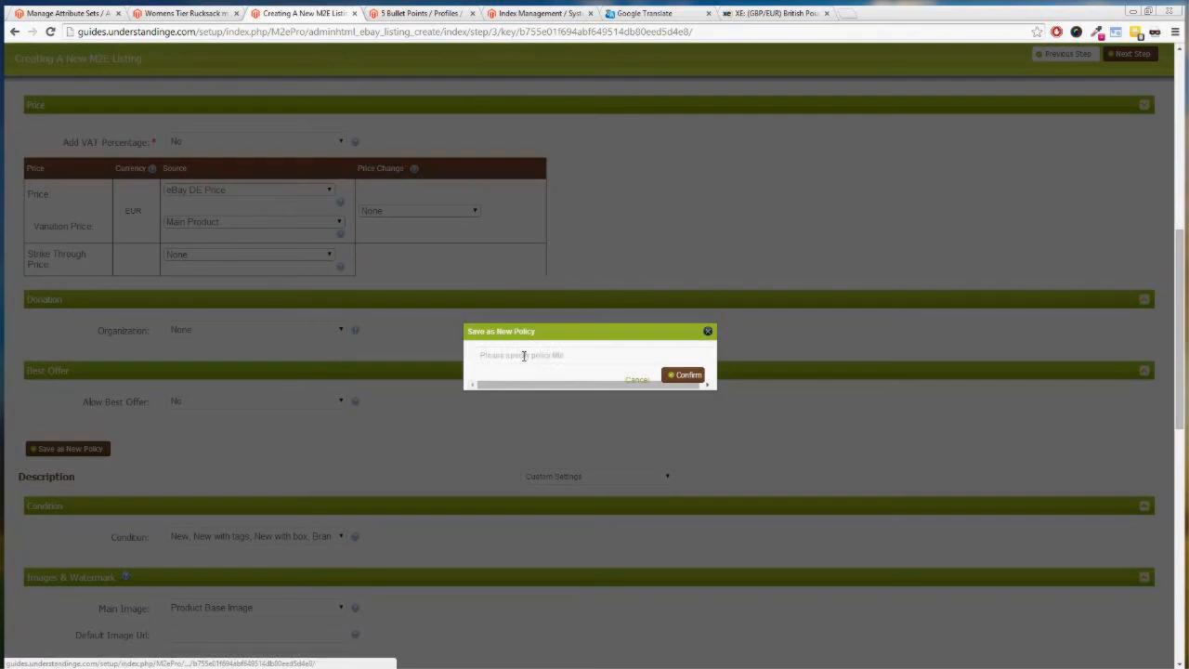
{"action": "left_click", "coordinate": [524, 356]}
{"action": "type", "text": "eBay D"}
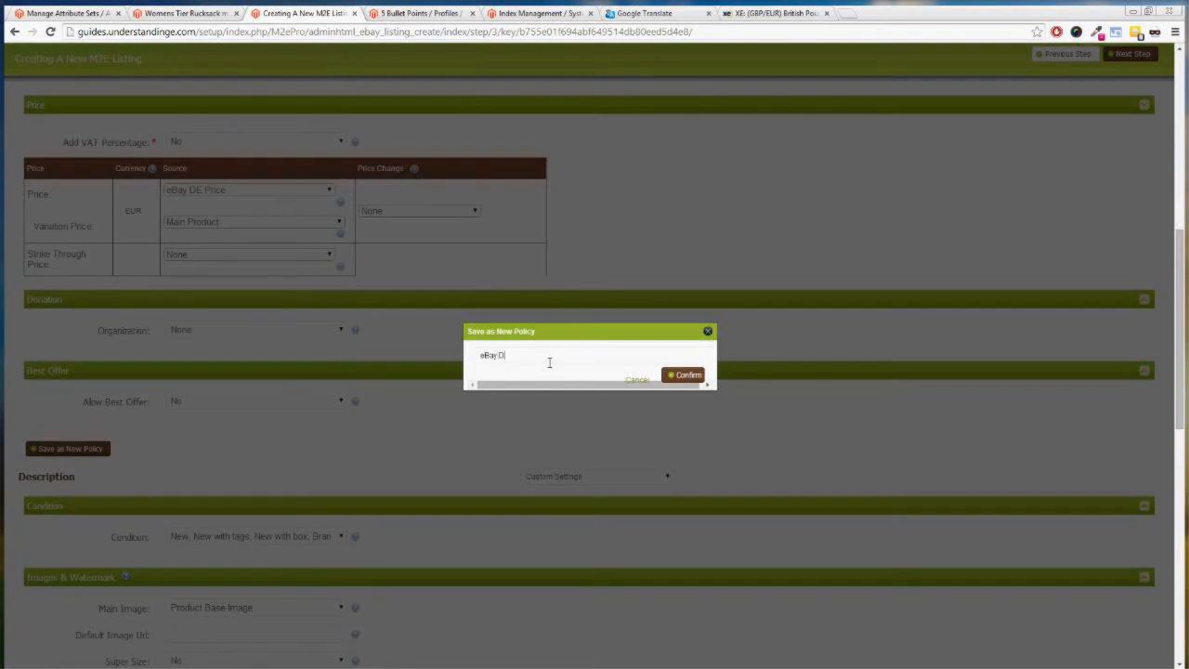
{"action": "type", "text": "E - Price, Quantity and Format"}
{"action": "left_click", "coordinate": [689, 376]}
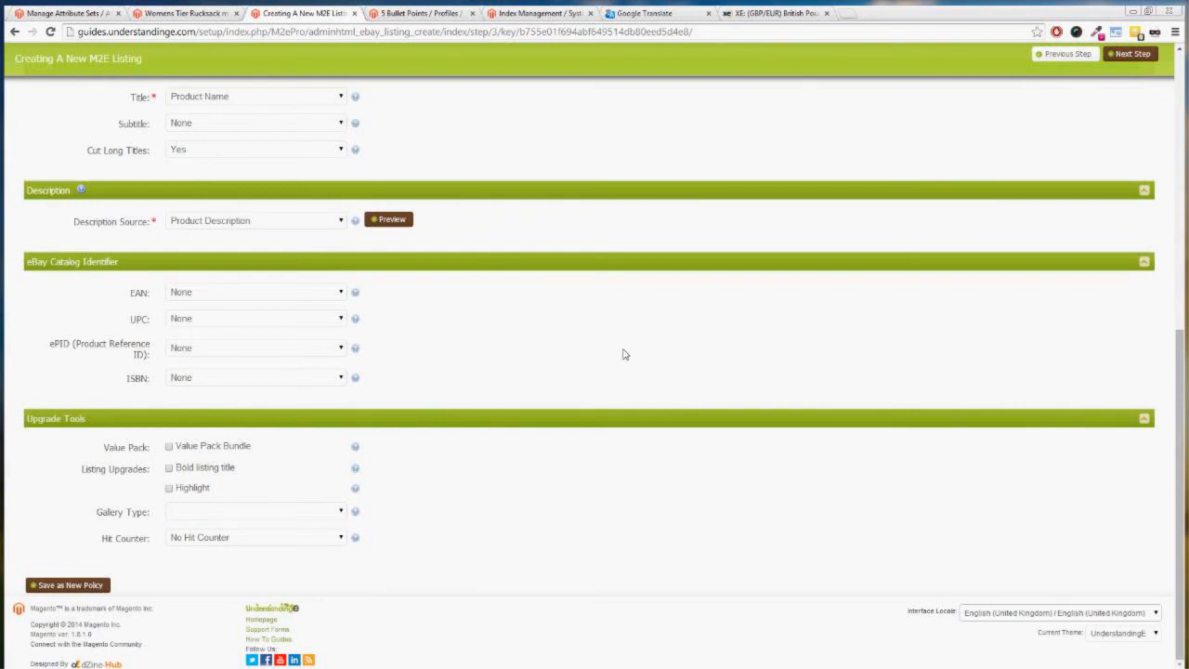
Set the gallery images in the Description settings' Images & Watermark section to Up to 11
{"action": "scroll", "coordinate": [563, 339], "scroll_direction": "up", "scroll_amount": 2}
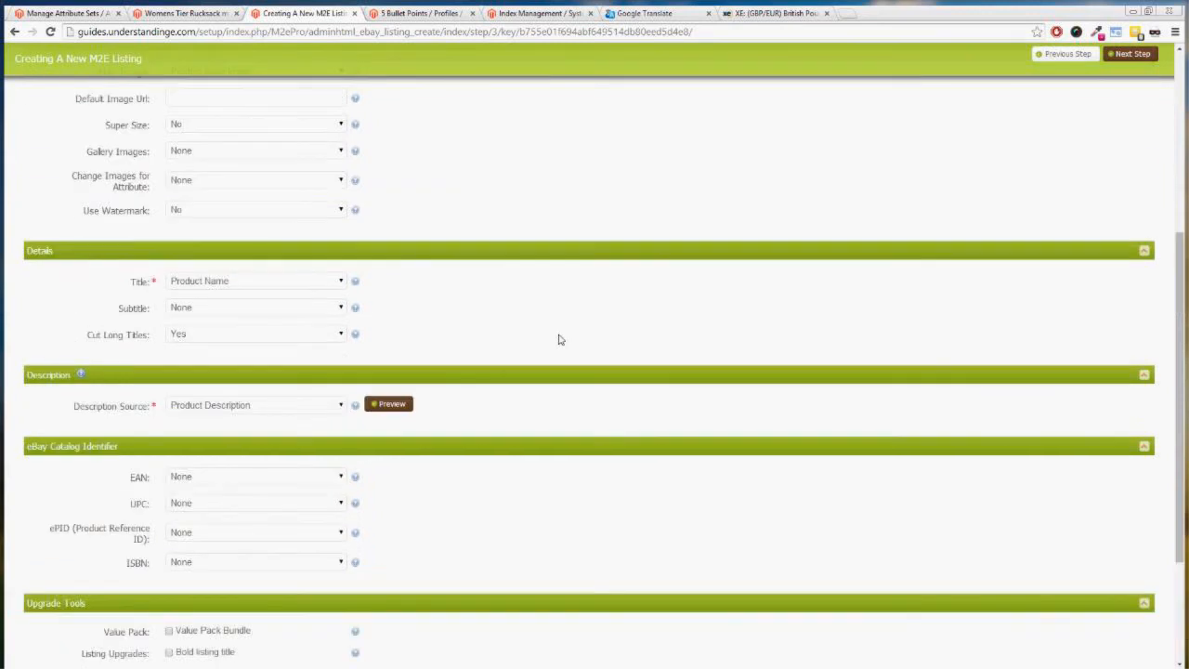
{"action": "scroll", "coordinate": [559, 340], "scroll_direction": "up", "scroll_amount": 1}
{"action": "scroll", "coordinate": [559, 339], "scroll_direction": "up", "scroll_amount": 2}
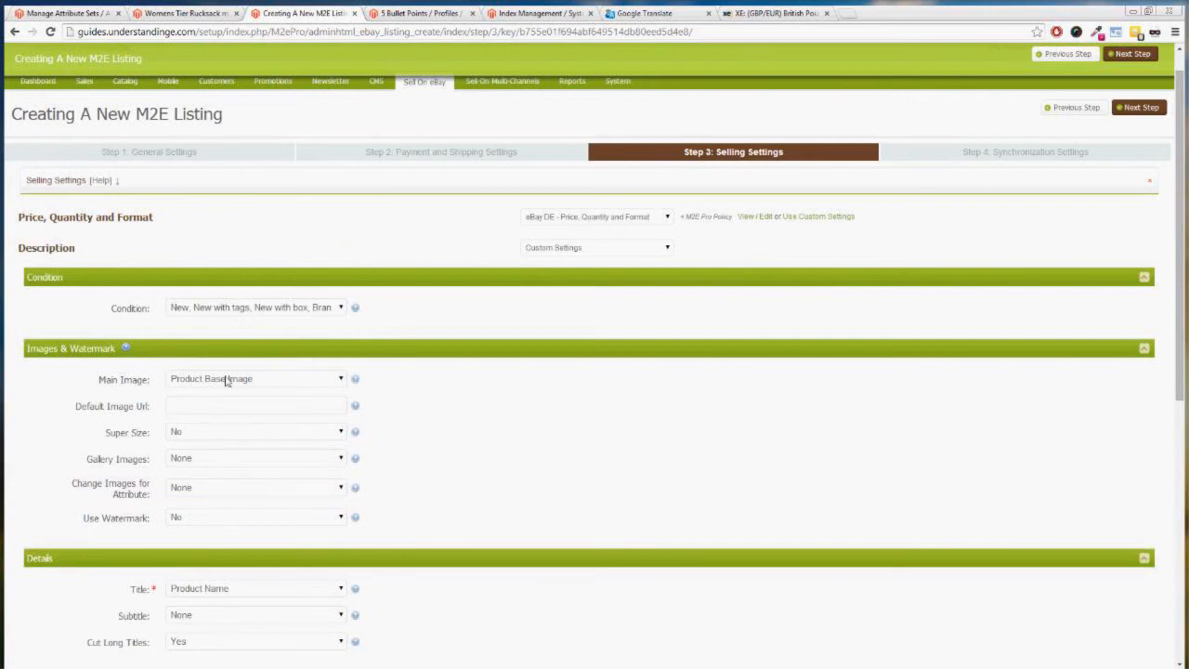
{"action": "left_click", "coordinate": [192, 460]}
{"action": "left_click", "coordinate": [197, 369]}
{"action": "scroll", "coordinate": [502, 477], "scroll_direction": "down", "scroll_amount": 3}
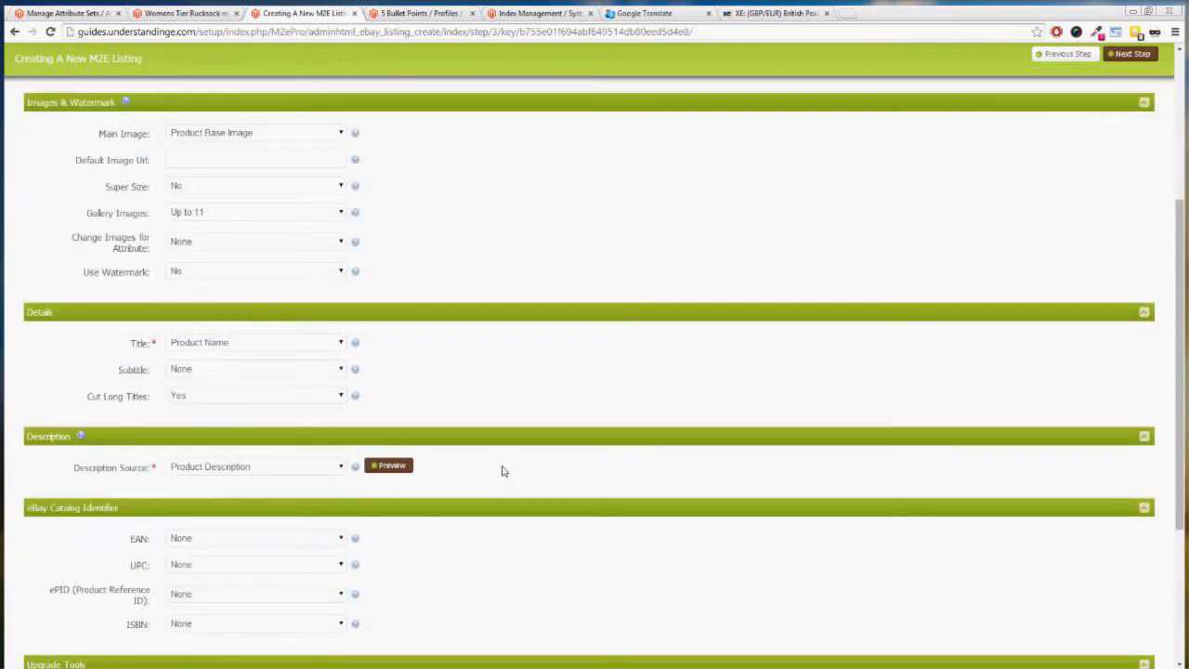
Switch the listing title to Custom Title and insert the eBay Title attribute, #att_eby_title#, as its value
{"action": "scroll", "coordinate": [502, 471], "scroll_direction": "down", "scroll_amount": 1}
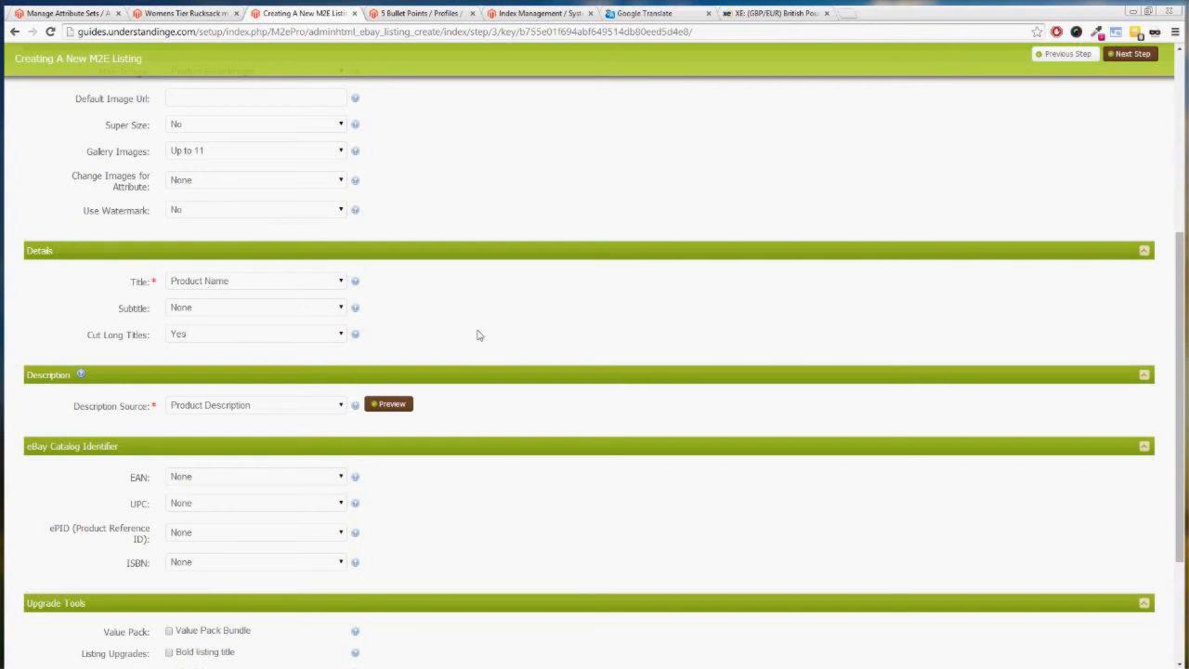
{"action": "left_click", "coordinate": [235, 282]}
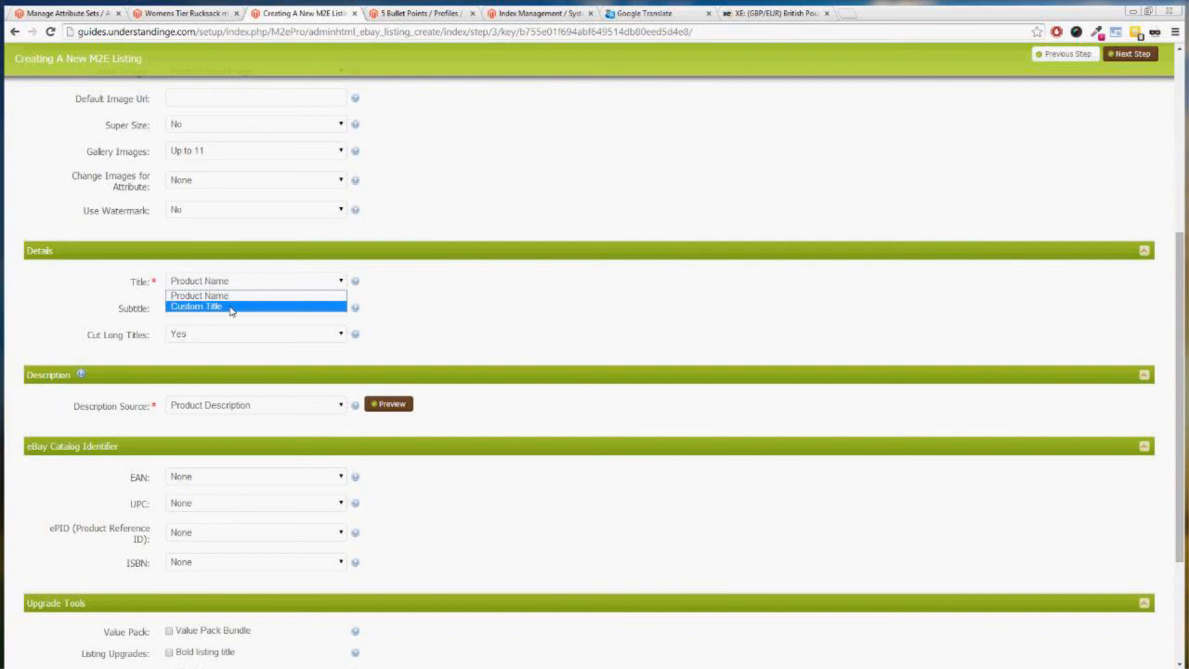
{"action": "left_click", "coordinate": [204, 307]}
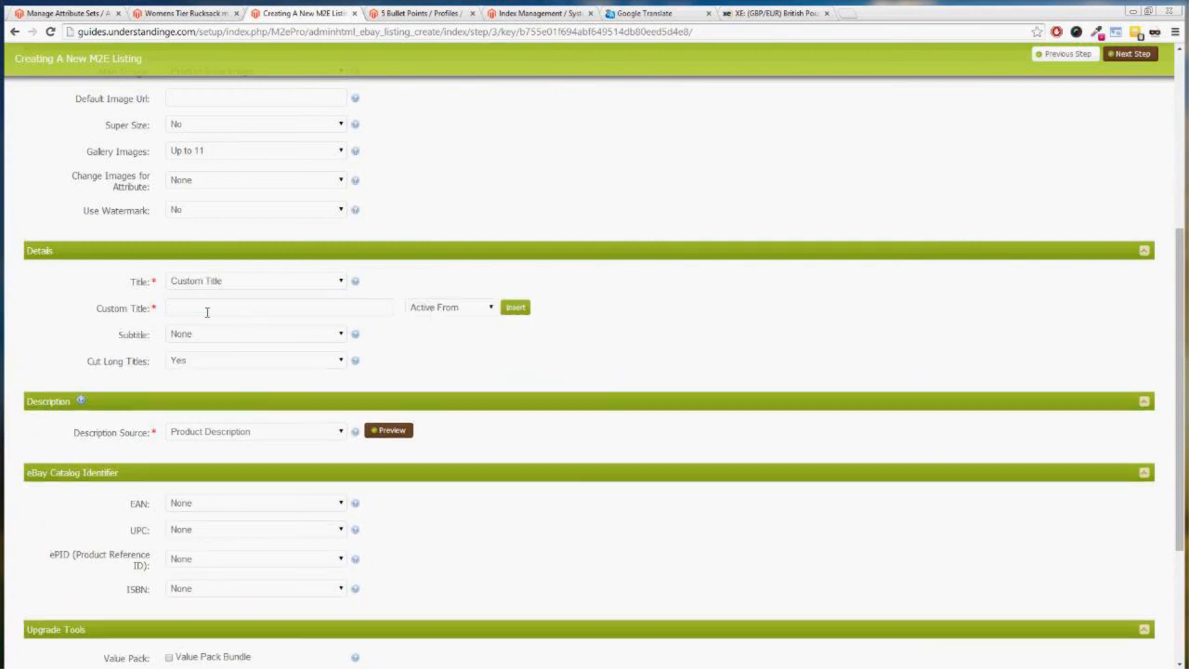
{"action": "left_click", "coordinate": [432, 308]}
{"action": "left_click_drag", "start_coordinate": [570, 354], "coordinate": [569, 390]}
{"action": "left_click", "coordinate": [448, 488]}
{"action": "left_click", "coordinate": [520, 308]}
{"action": "scroll", "coordinate": [82, 376], "scroll_direction": "down", "scroll_amount": 1}
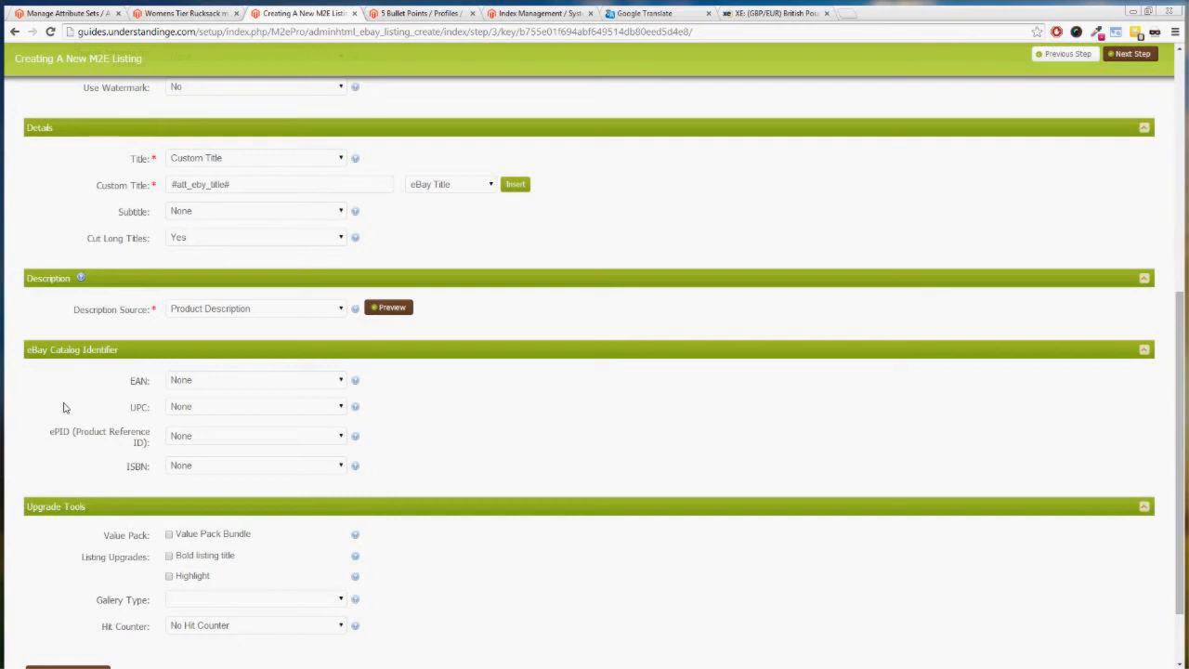
Set the Gallery Type in the Description settings' Upgrade Tools section to Gallery Picture
{"action": "scroll", "coordinate": [65, 407], "scroll_direction": "down", "scroll_amount": 1}
{"action": "left_click", "coordinate": [221, 513]}
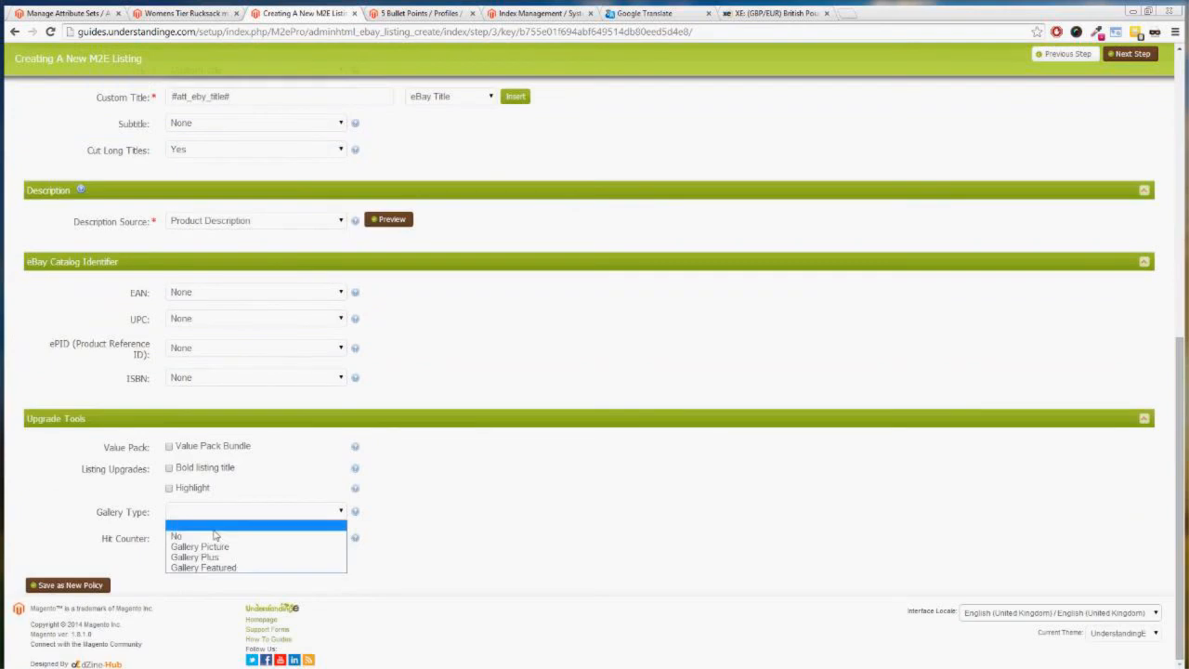
{"action": "left_click", "coordinate": [190, 547]}
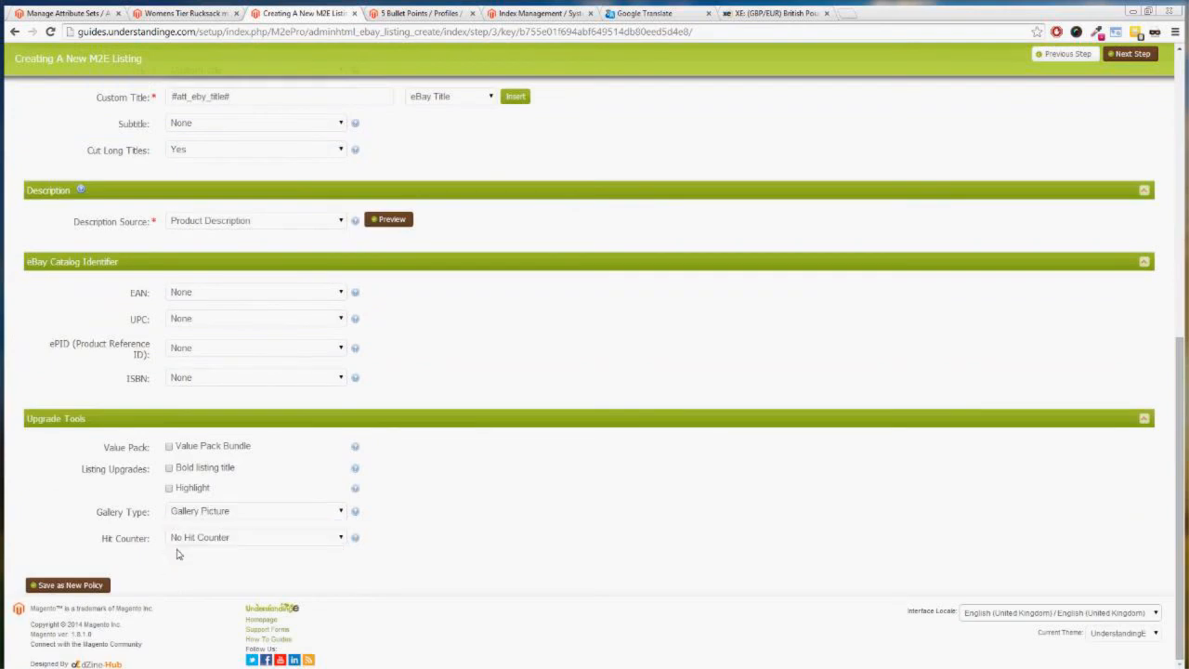
Save the listing's description settings as a new policy titled "eBay DE - Description"
{"action": "left_click", "coordinate": [46, 582]}
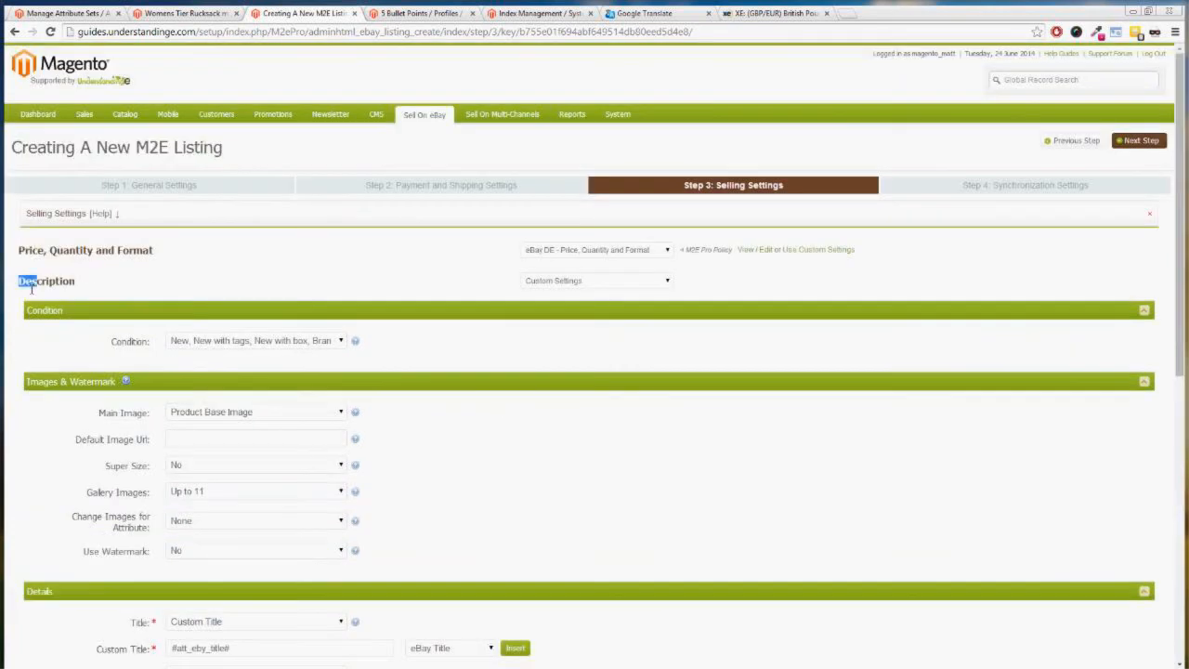
{"action": "left_click_drag", "start_coordinate": [20, 281], "coordinate": [76, 282]}
{"action": "scroll", "coordinate": [24, 473], "scroll_direction": "down", "scroll_amount": 5}
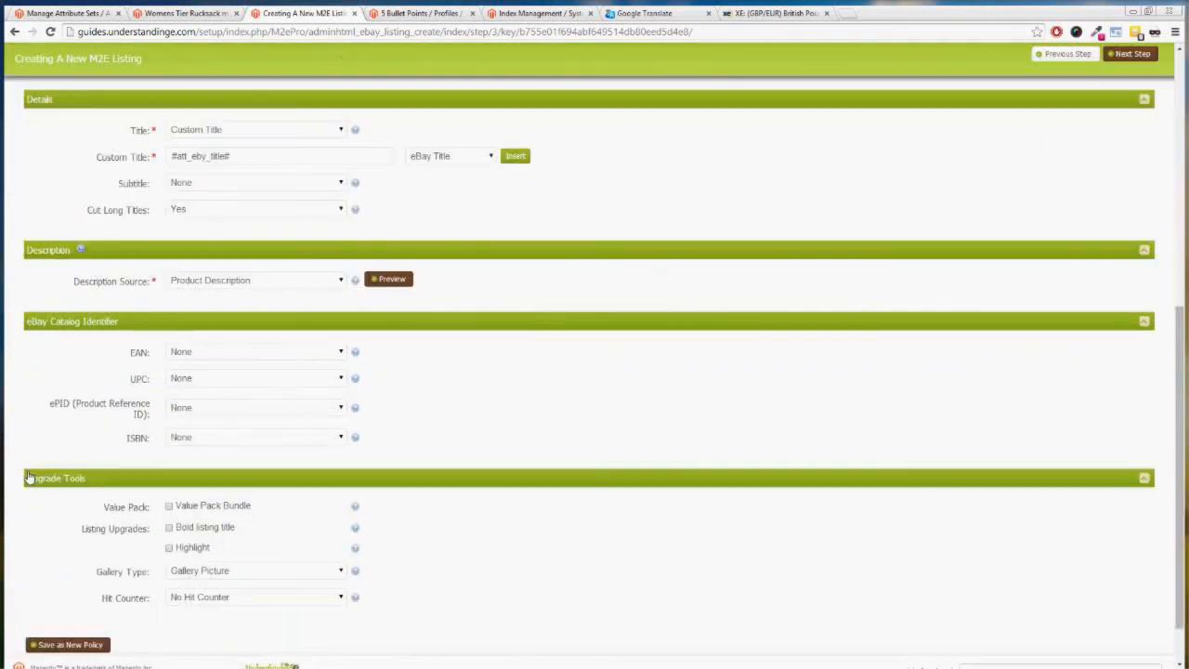
{"action": "scroll", "coordinate": [29, 477], "scroll_direction": "down", "scroll_amount": 1}
{"action": "left_click", "coordinate": [68, 585]}
{"action": "left_click", "coordinate": [481, 355]}
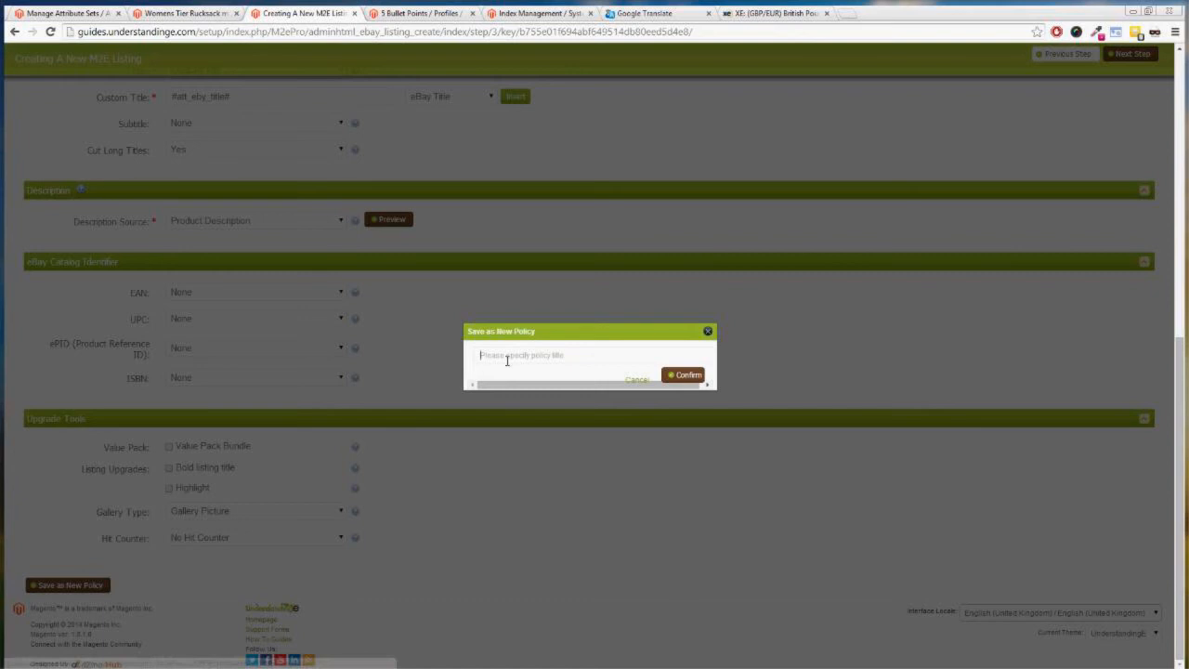
{"action": "type", "text": "eBay DE"}
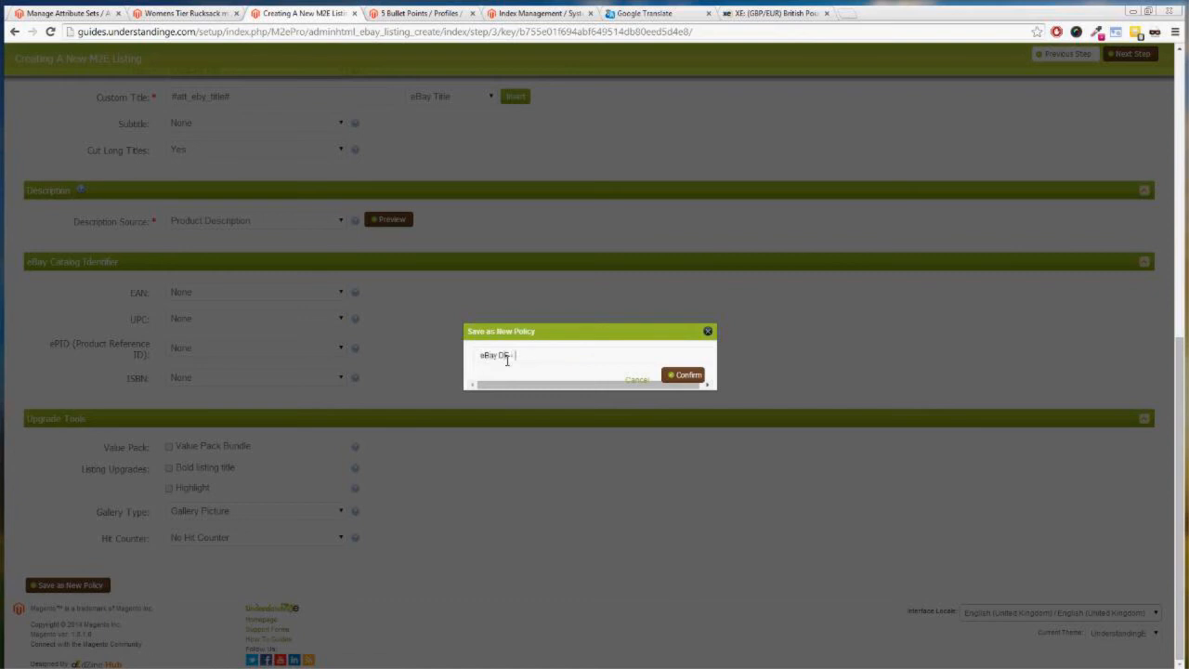
{"action": "type", "text": " - Description"}
{"action": "left_click", "coordinate": [688, 376]}
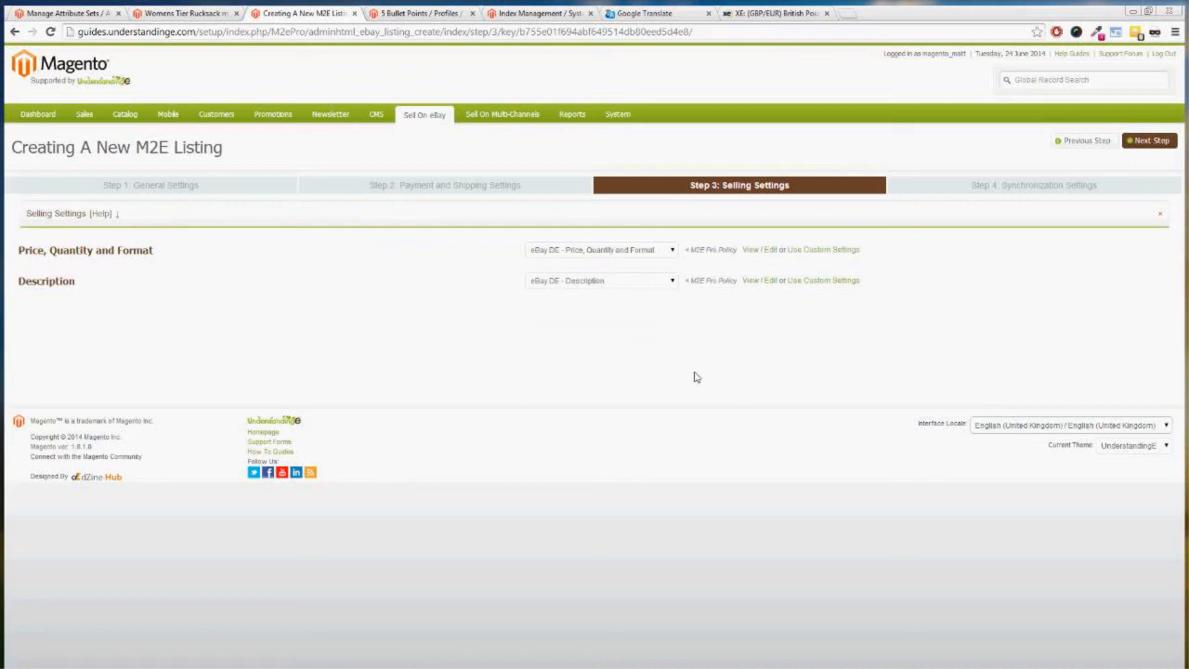
Proceed to the synchronization settings, assign the Synchronization Standard policy and complete the listing setup
{"action": "left_click", "coordinate": [1153, 145]}
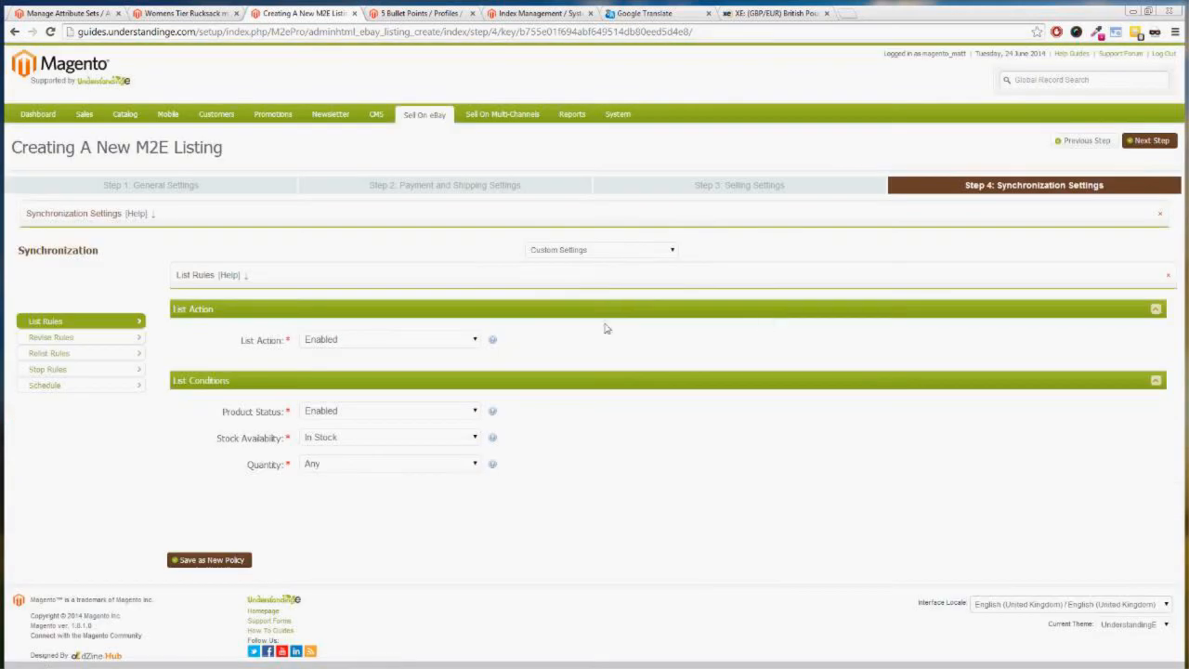
{"action": "left_click", "coordinate": [589, 251]}
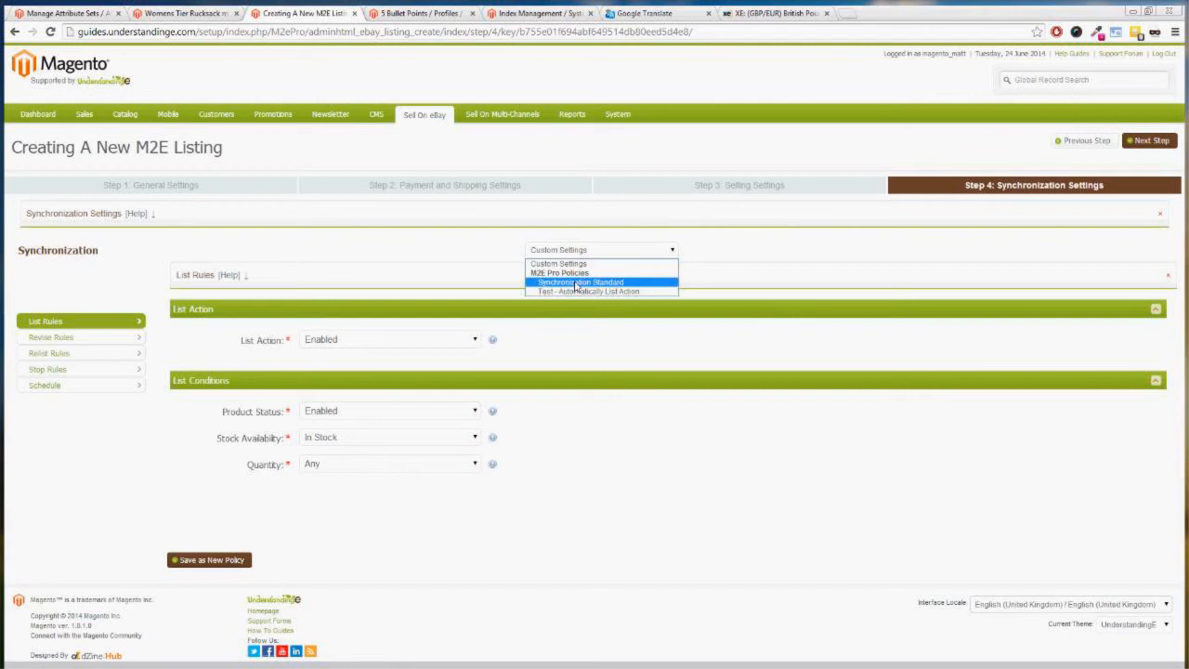
{"action": "left_click", "coordinate": [576, 283]}
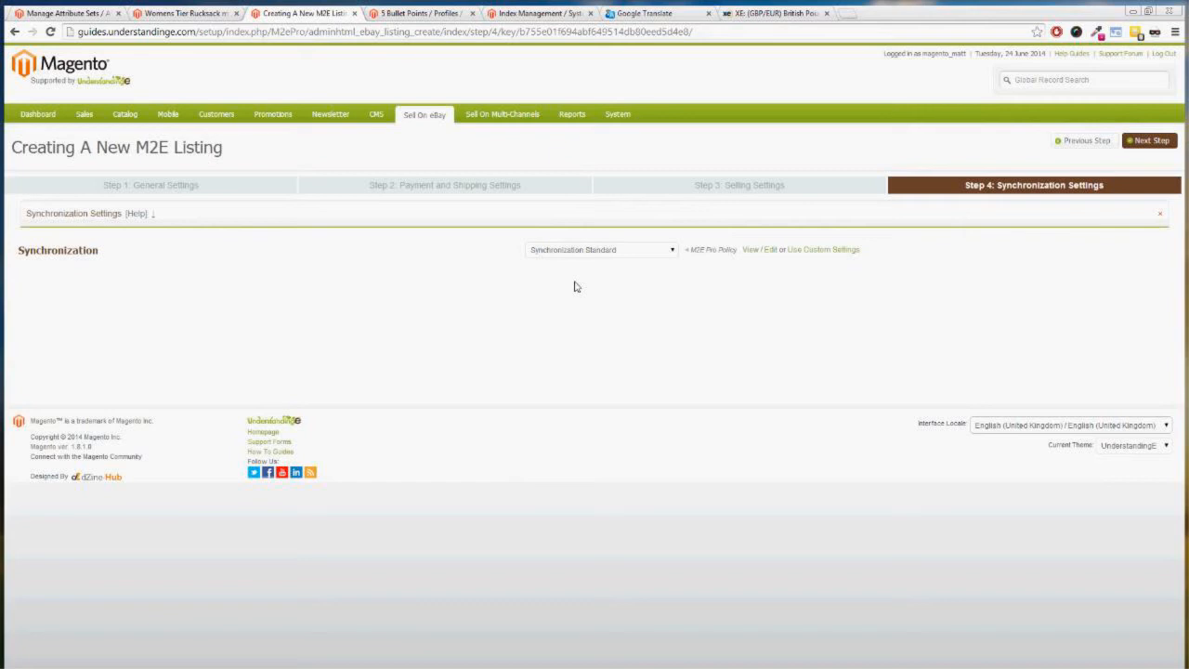
{"action": "left_click", "coordinate": [1151, 144]}
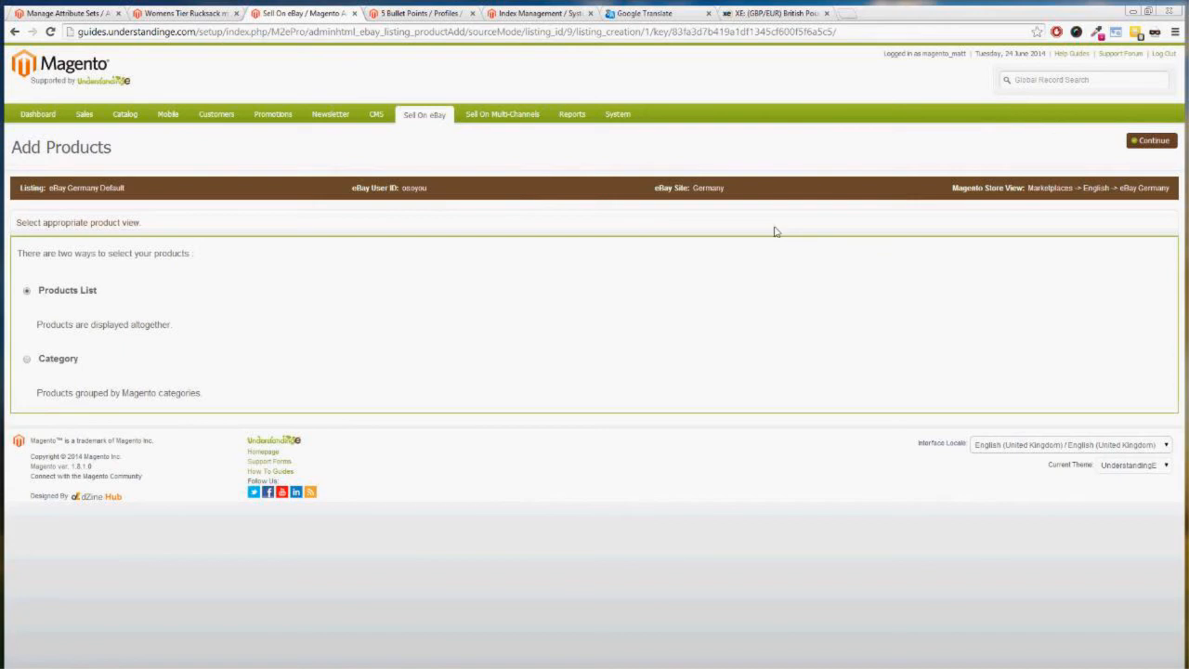
Open the M2E Pro listings overview and look through the existing listings, including eBay Germany Default
{"action": "left_click", "coordinate": [420, 136]}
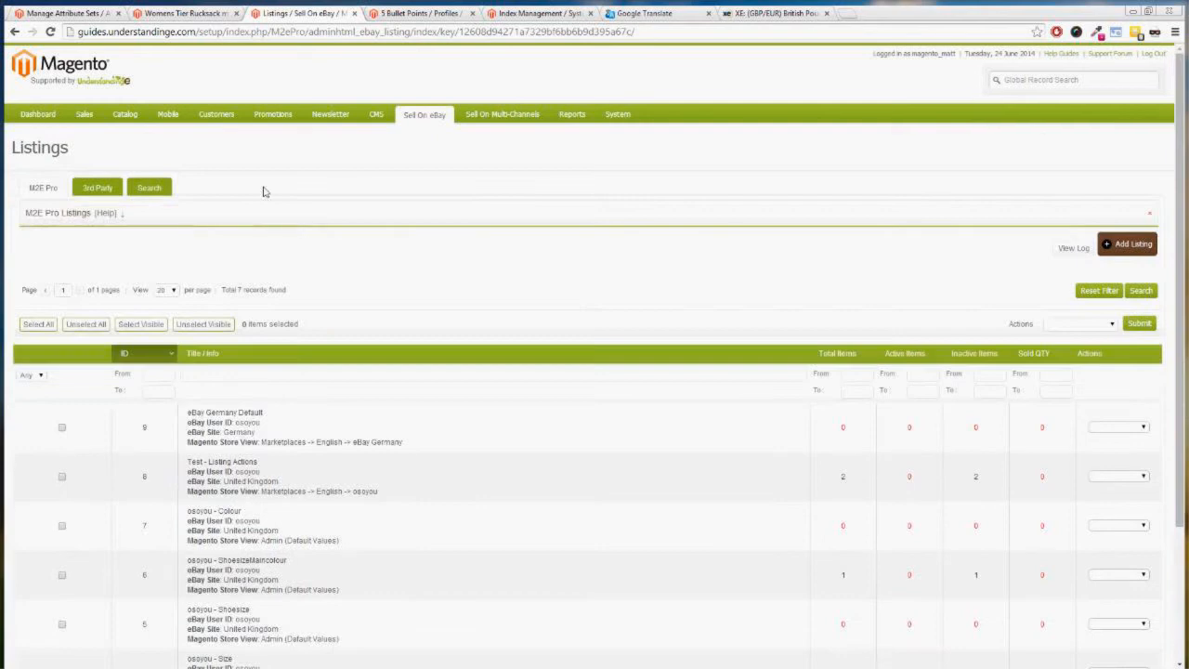
{"action": "scroll", "coordinate": [263, 191], "scroll_direction": "down", "scroll_amount": 2}
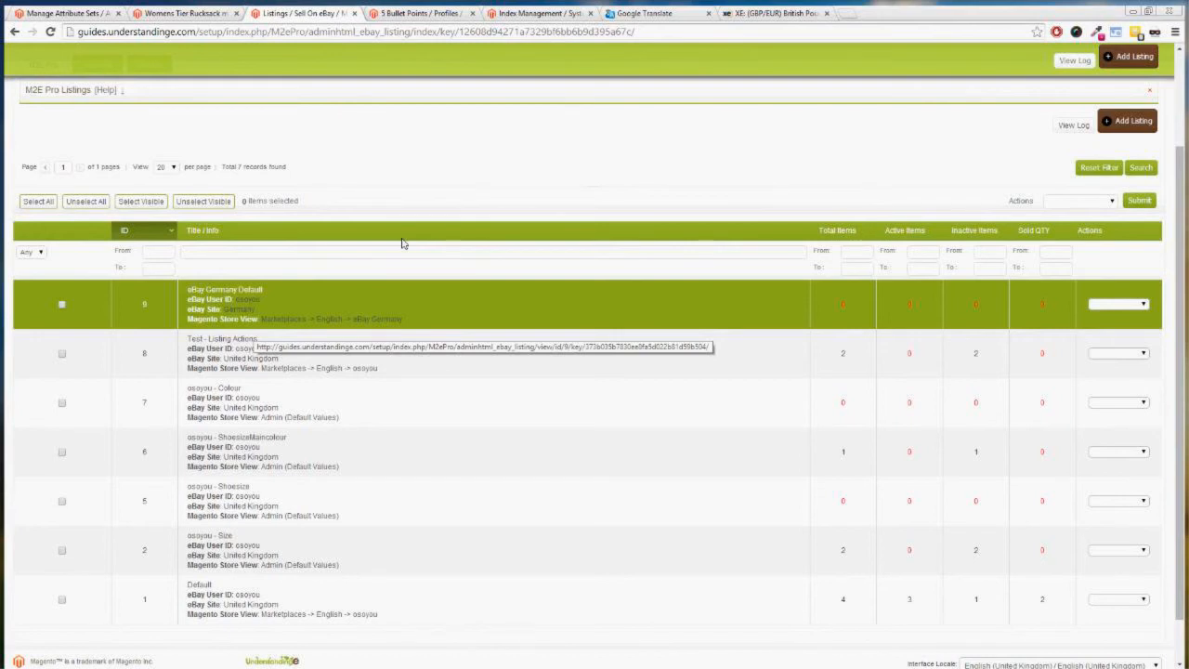
{"action": "scroll", "coordinate": [405, 243], "scroll_direction": "up", "scroll_amount": 2}
Open the policies in the eBay configuration and filter their titles by "ebay DE"
{"action": "mouse_move", "coordinate": [440, 124]}
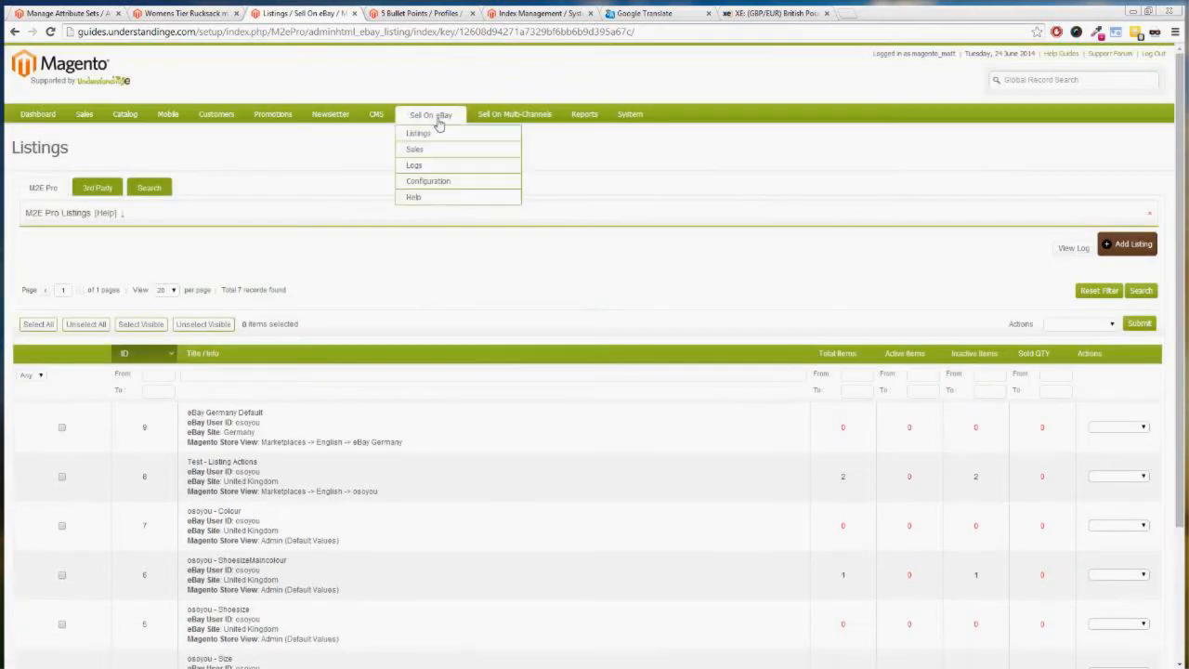
{"action": "left_click", "coordinate": [428, 183]}
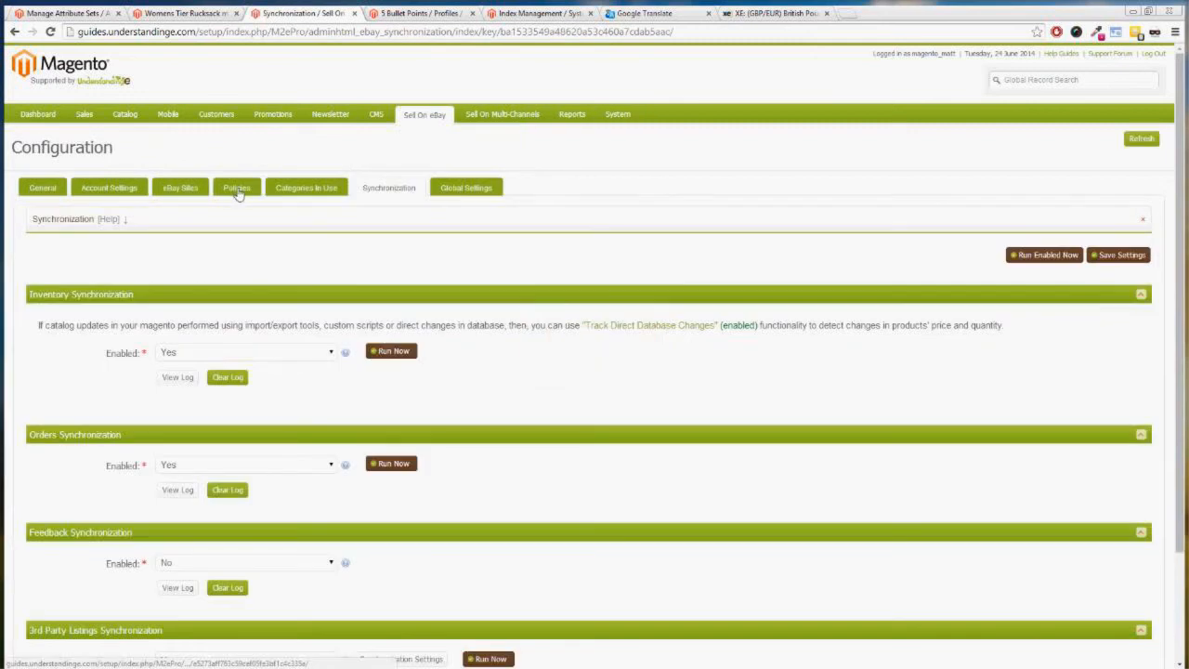
{"action": "left_click", "coordinate": [236, 189]}
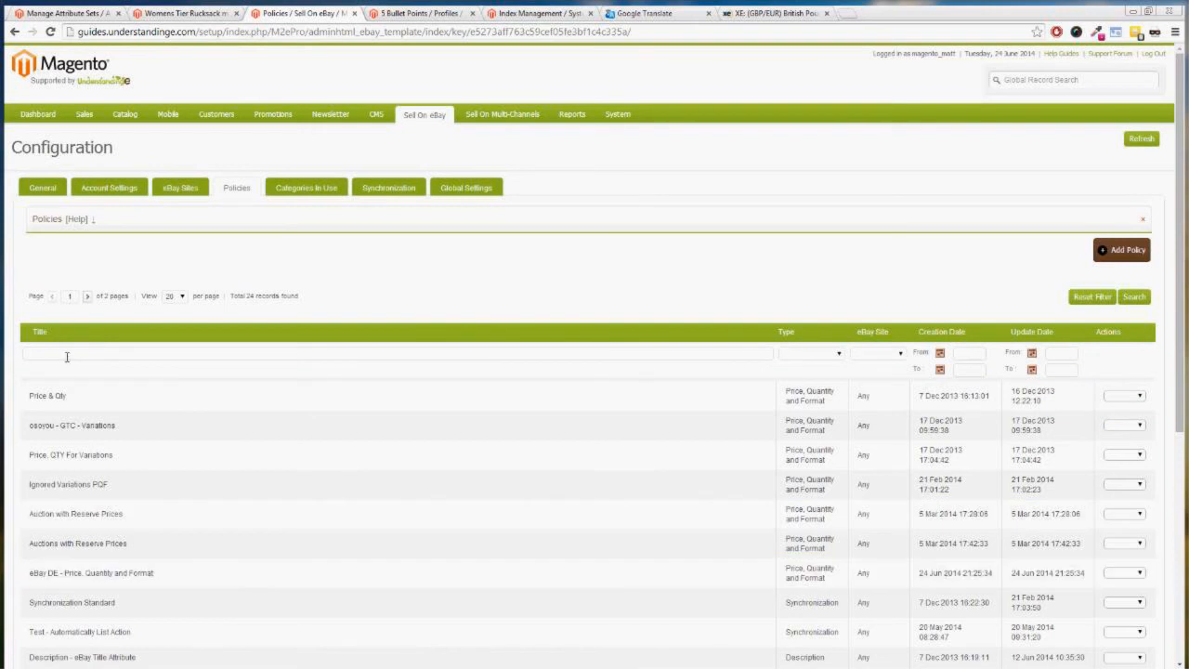
{"action": "type", "text": "ebay DE"}
{"action": "key", "text": "Return"}
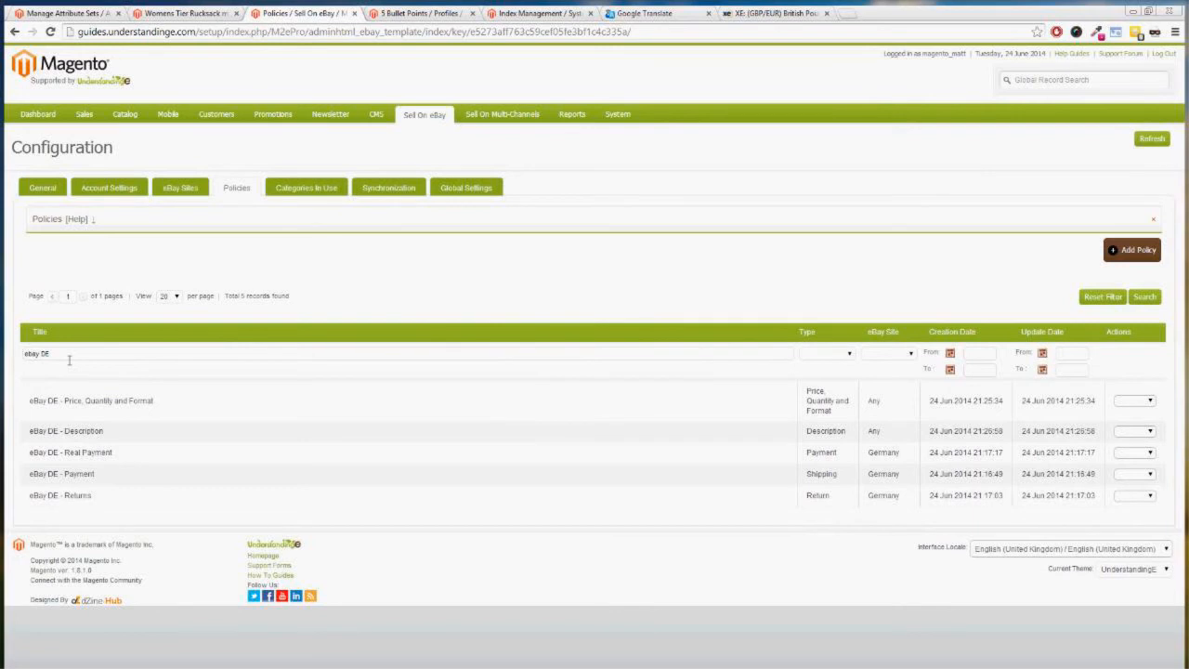
Rename the shipping policy "eBay DE - Payment" as "eBay DE - Shipping" and save it, confirming the change for its listings
{"action": "left_click", "coordinate": [77, 476]}
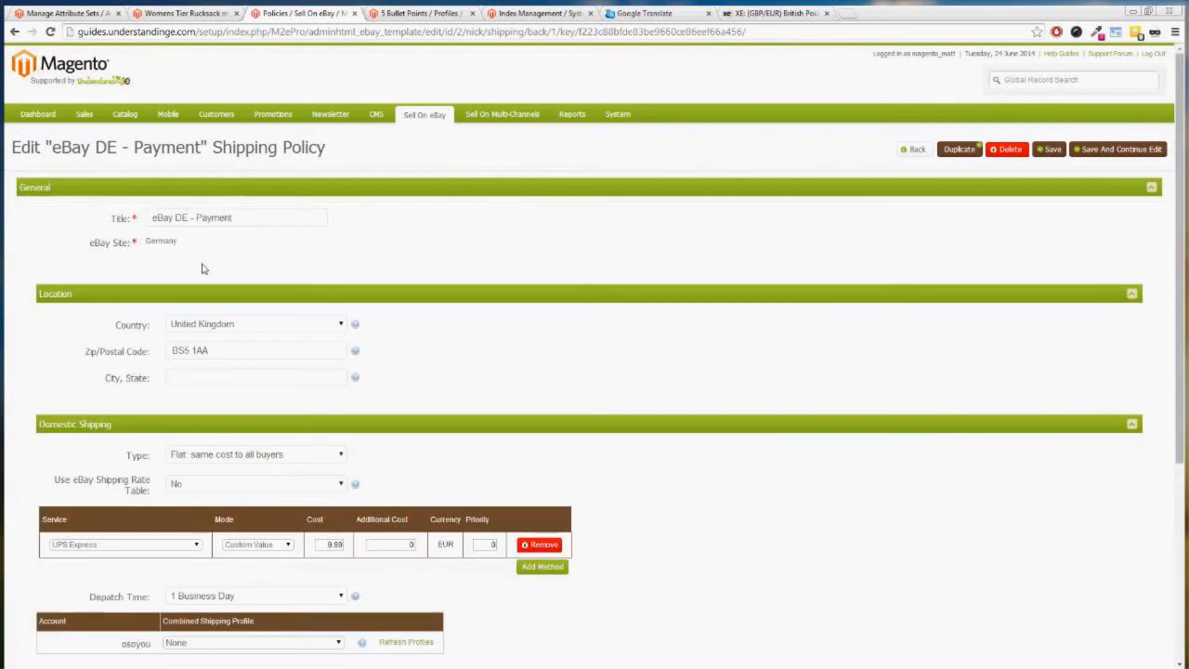
{"action": "left_click_drag", "start_coordinate": [196, 217], "coordinate": [220, 233]}
{"action": "type", "text": "Shipping"}
{"action": "left_click", "coordinate": [1054, 151]}
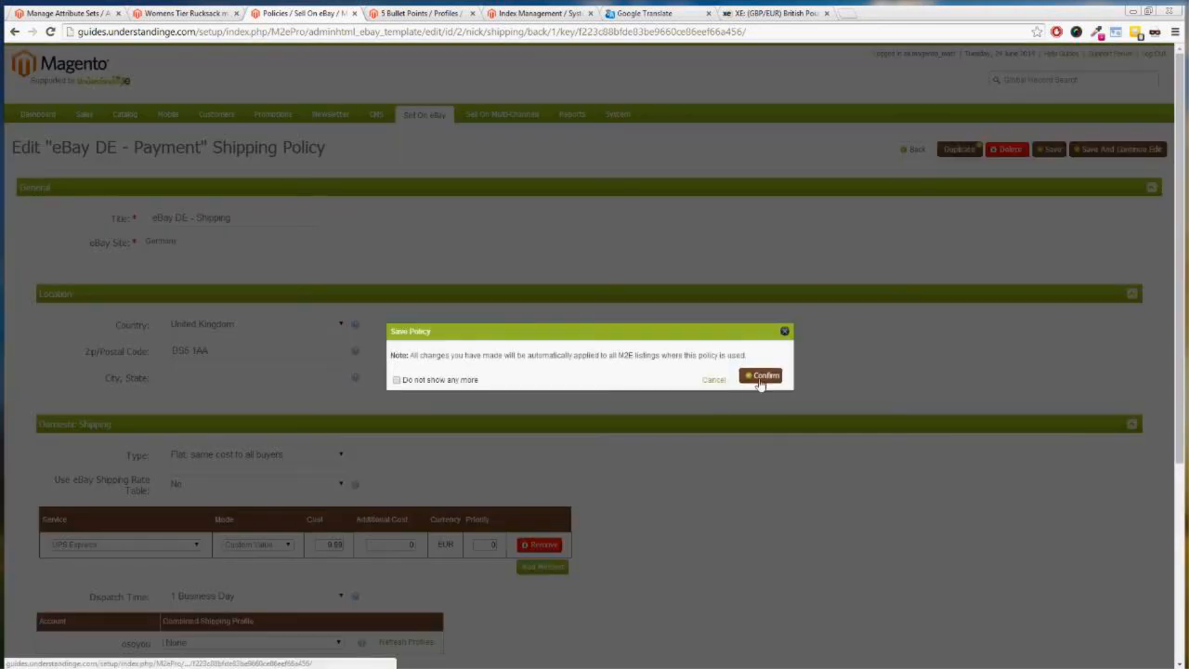
{"action": "left_click", "coordinate": [760, 376]}
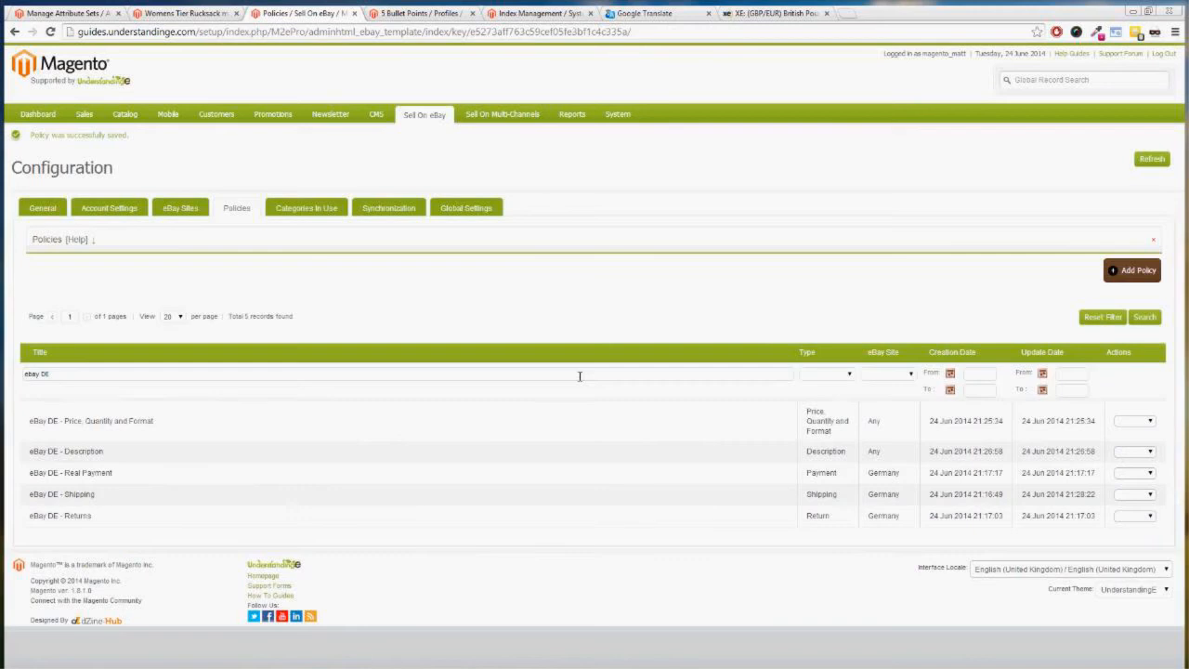
Open the eBay Germany Default listing and start adding products to it from the products list
{"action": "left_click", "coordinate": [420, 137]}
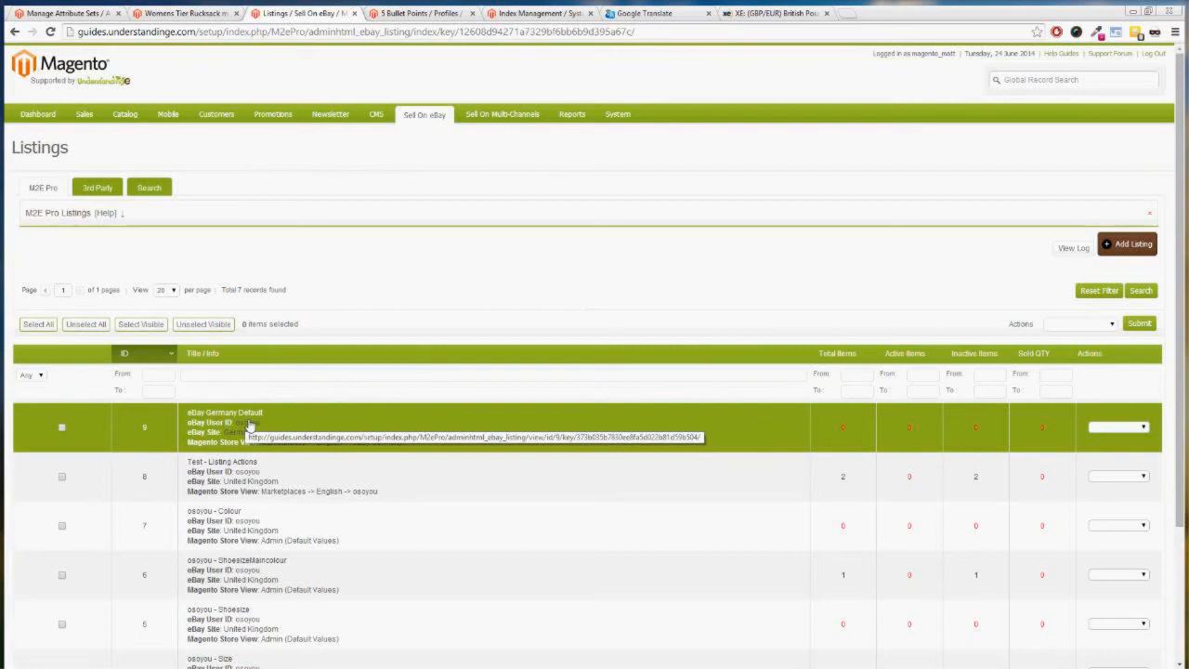
{"action": "left_click", "coordinate": [249, 425]}
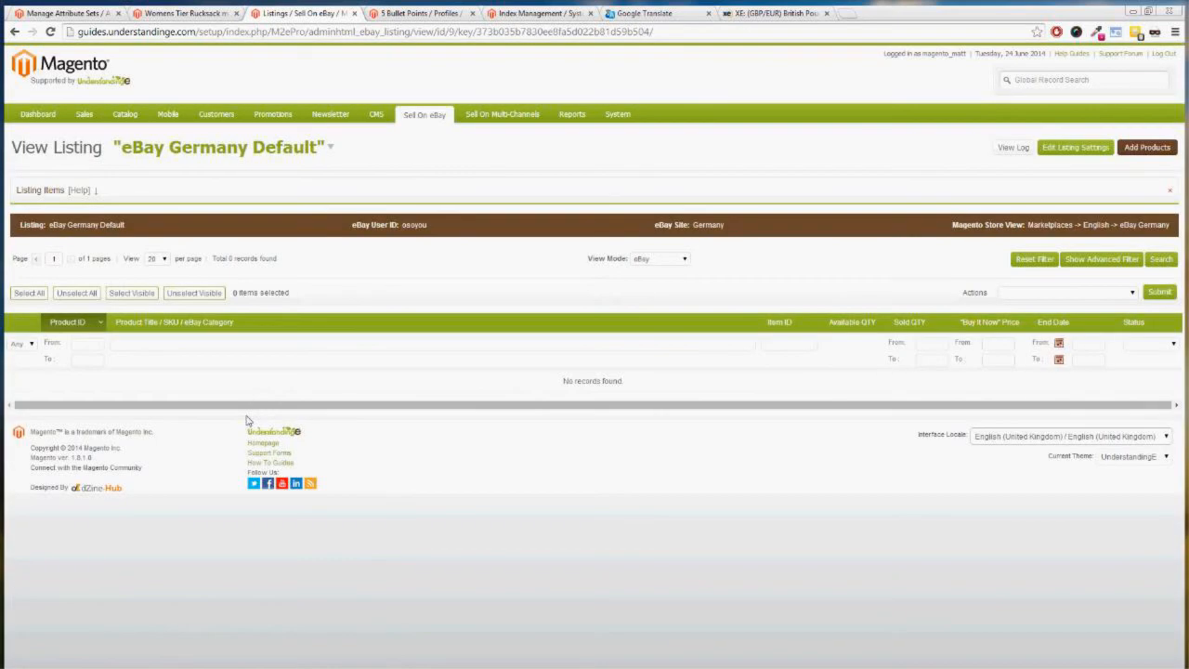
{"action": "left_click", "coordinate": [1146, 148]}
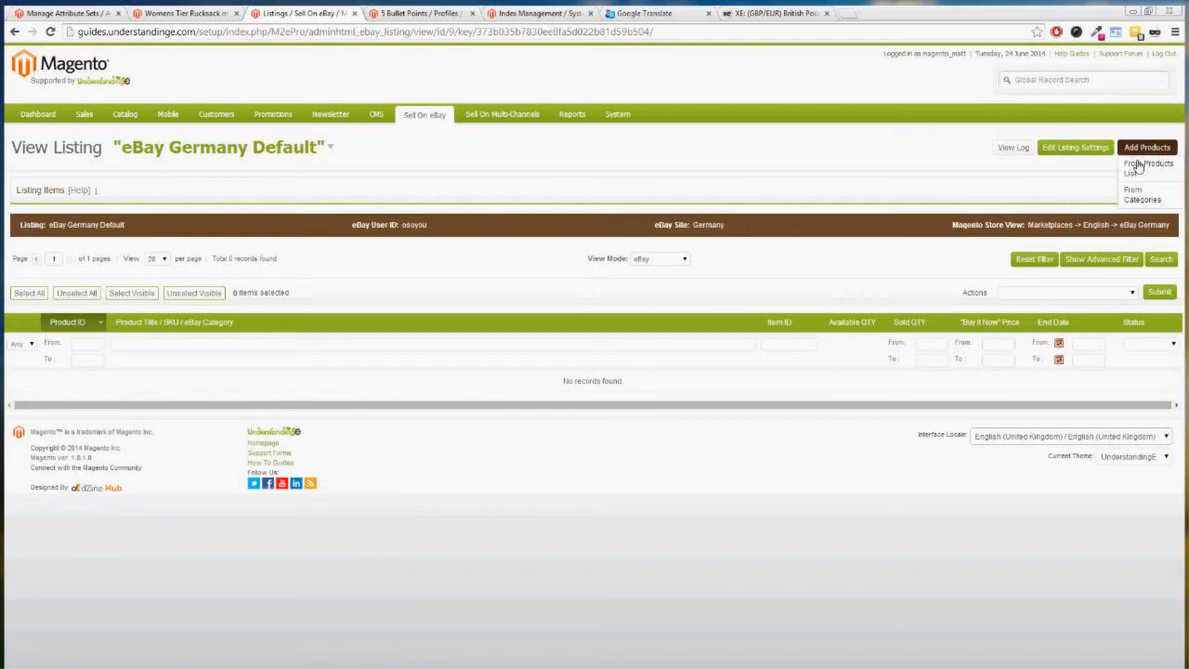
{"action": "left_click", "coordinate": [1138, 166]}
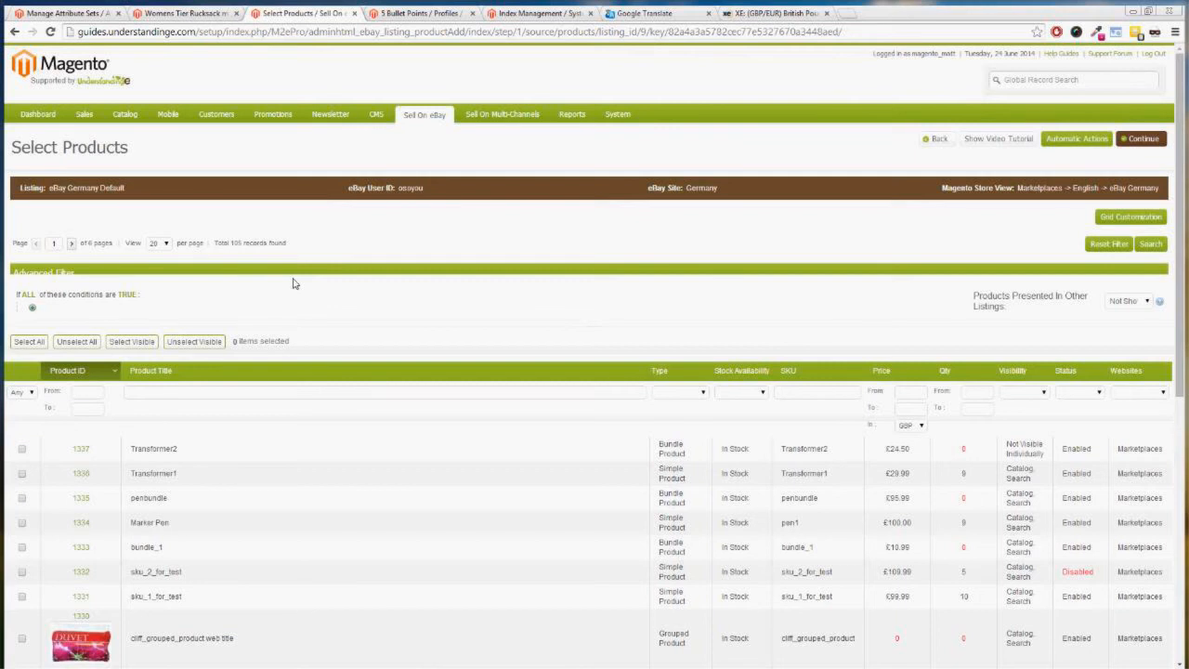
Filter the product titles by "rucksack", select Womens Tier Rucksack mit Wasserflasche and continue with it
{"action": "left_click", "coordinate": [190, 393]}
{"action": "type", "text": "r"}
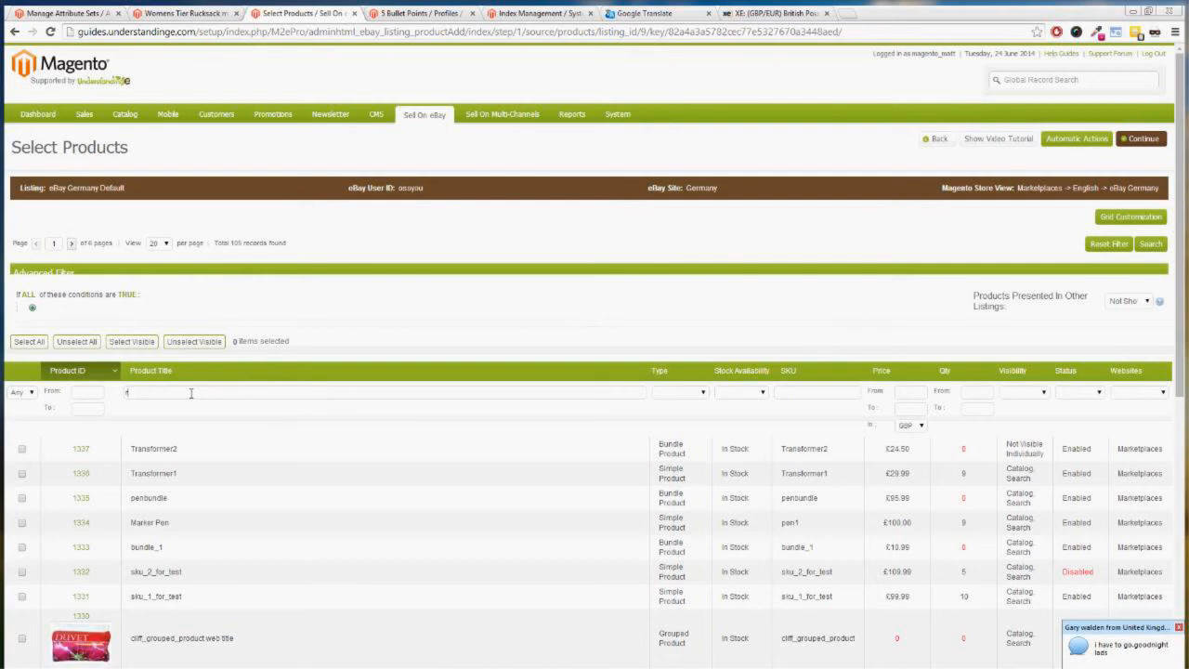
{"action": "type", "text": "ucksack"}
{"action": "key", "text": "Return"}
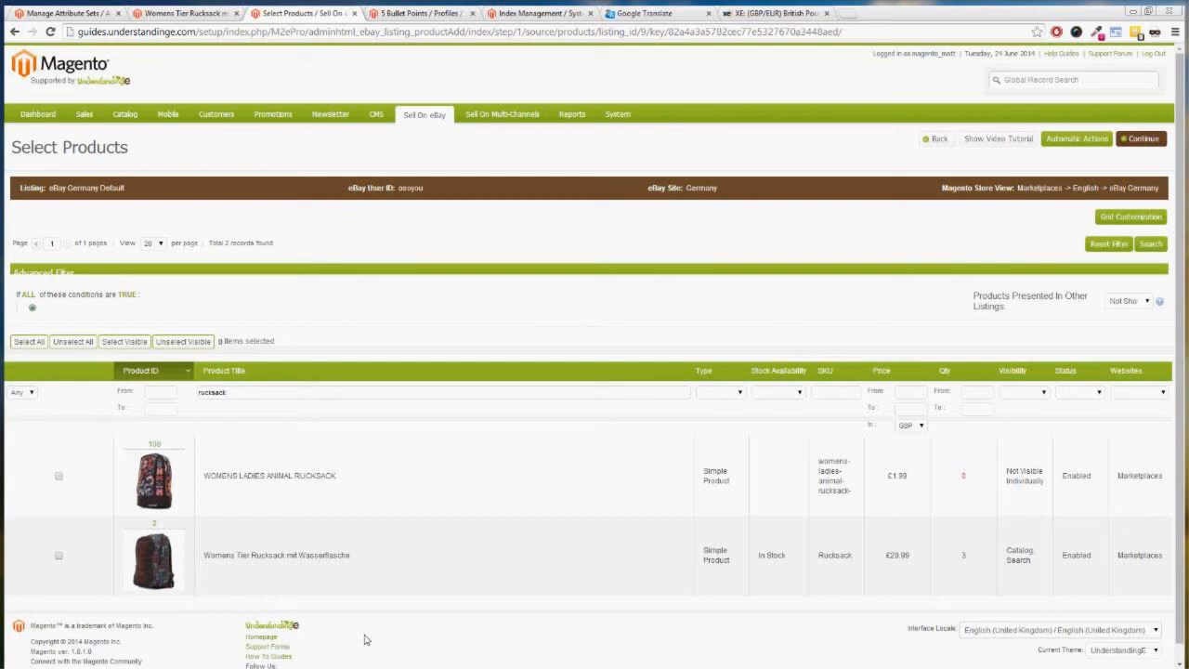
{"action": "left_click", "coordinate": [58, 557]}
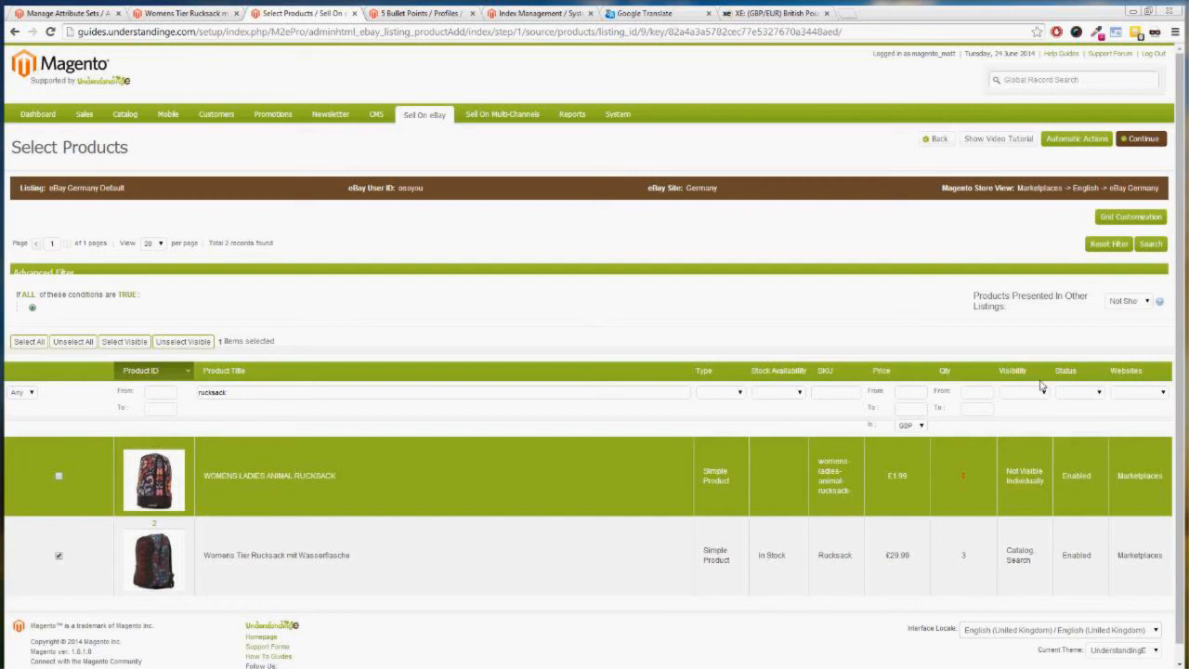
{"action": "left_click", "coordinate": [1145, 139]}
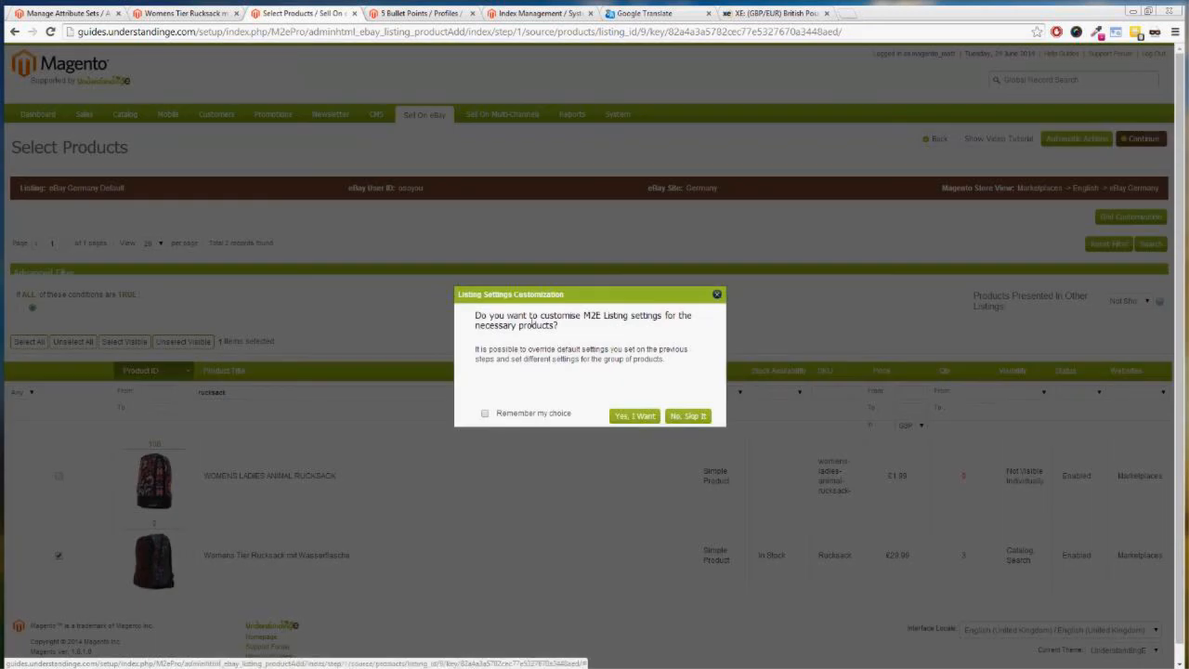
Choose to customise the product settings, continue with the listing defaults and use the same eBay category for all products
{"action": "left_click", "coordinate": [634, 416]}
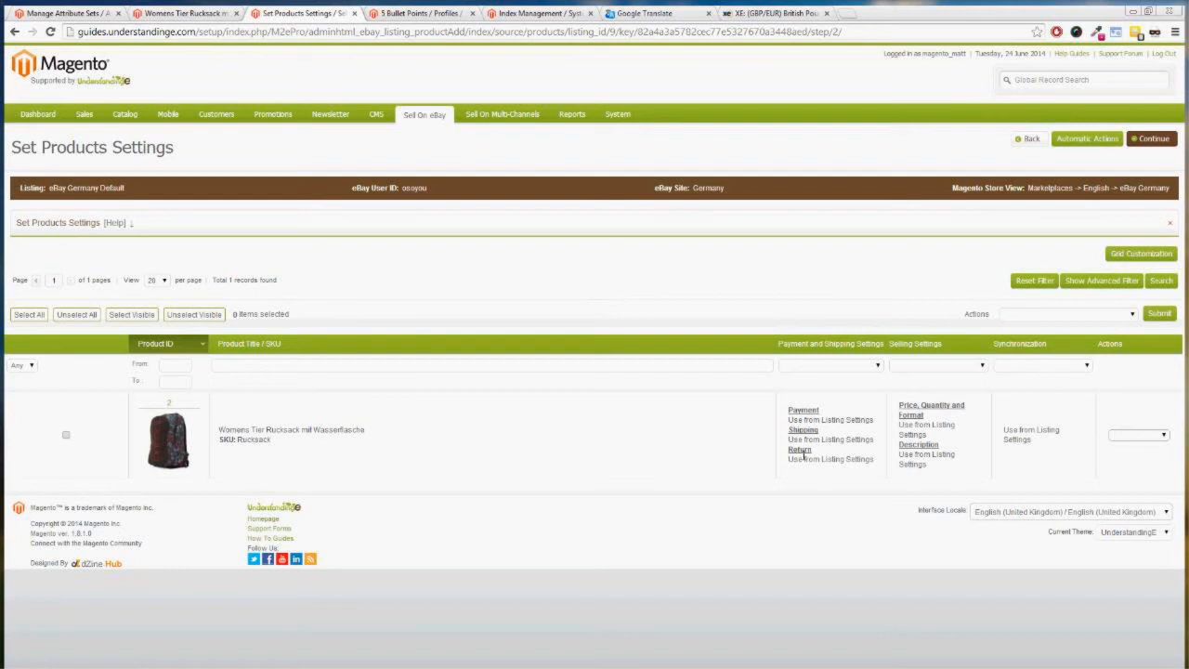
{"action": "left_click", "coordinate": [1148, 140]}
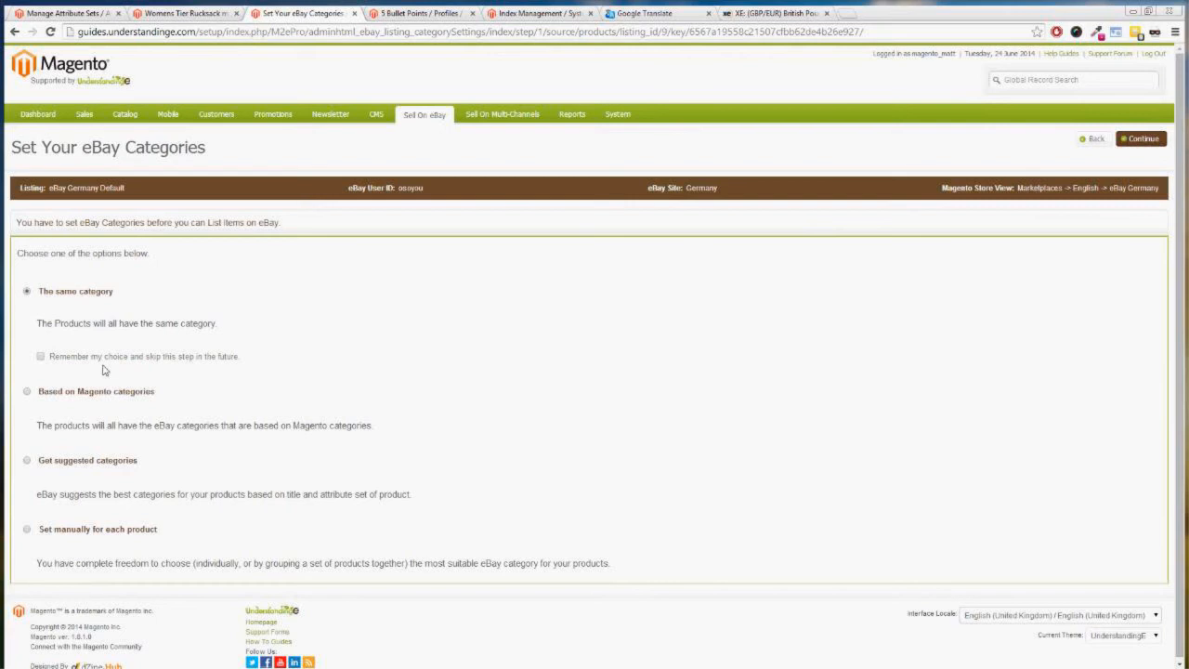
{"action": "left_click", "coordinate": [1143, 139]}
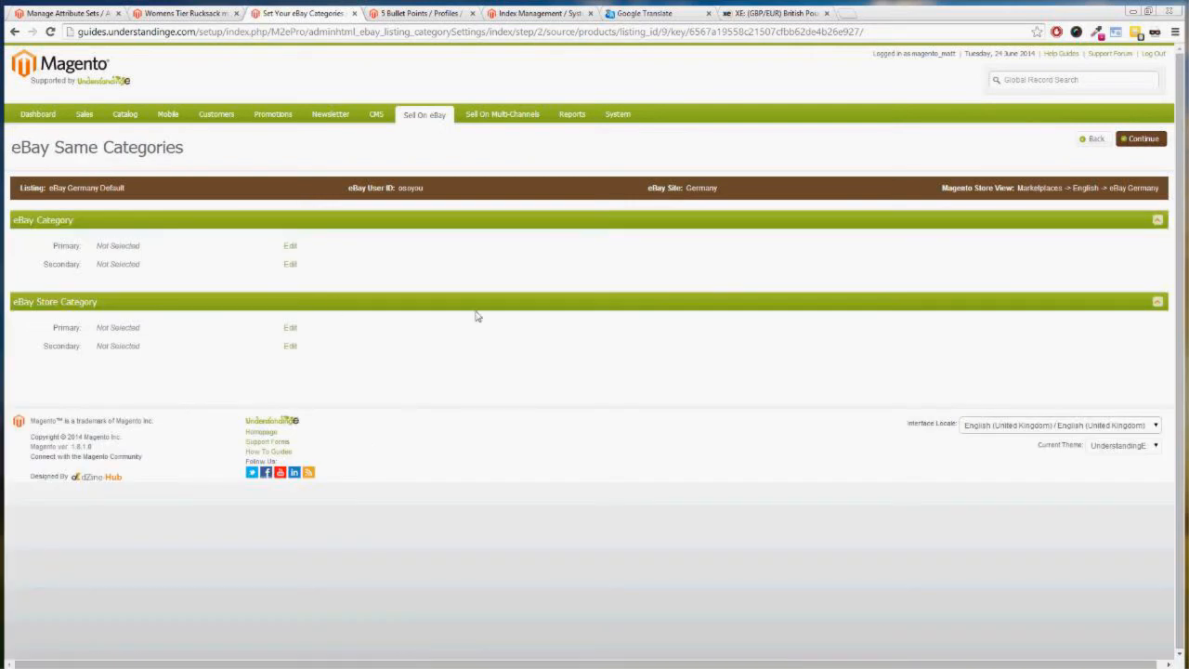
Open the primary eBay category for editing and browse the subcategories under Sport
{"action": "left_click", "coordinate": [293, 249]}
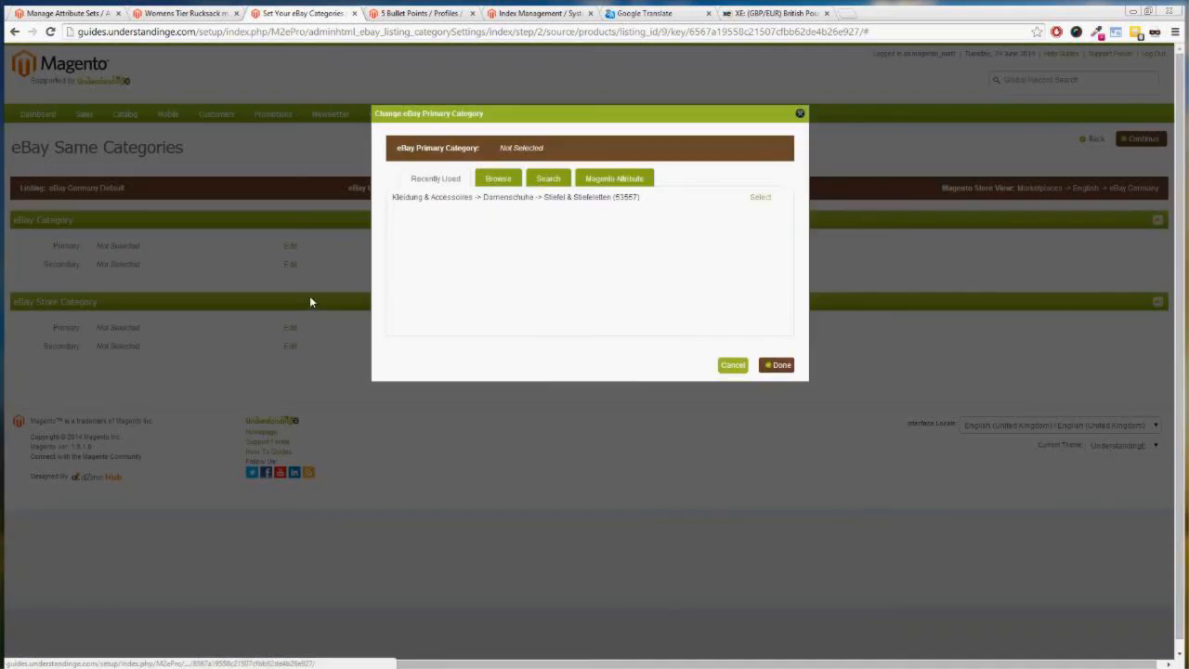
{"action": "left_click", "coordinate": [499, 180]}
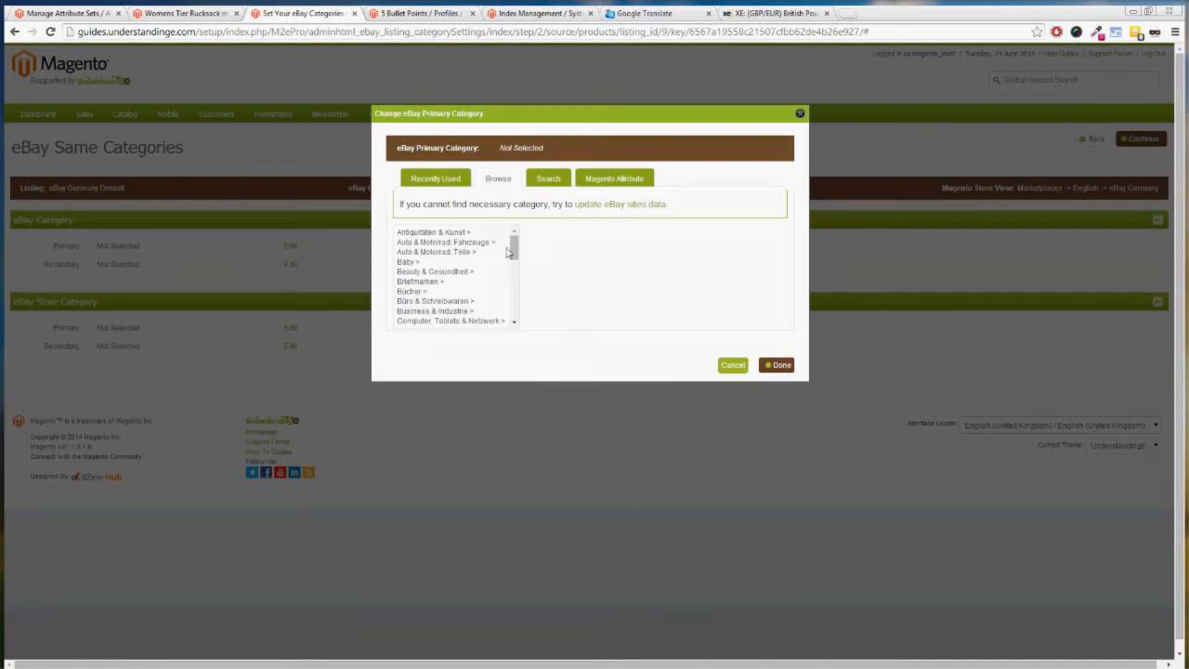
{"action": "left_click_drag", "start_coordinate": [516, 251], "coordinate": [483, 310]}
{"action": "left_click", "coordinate": [408, 303]}
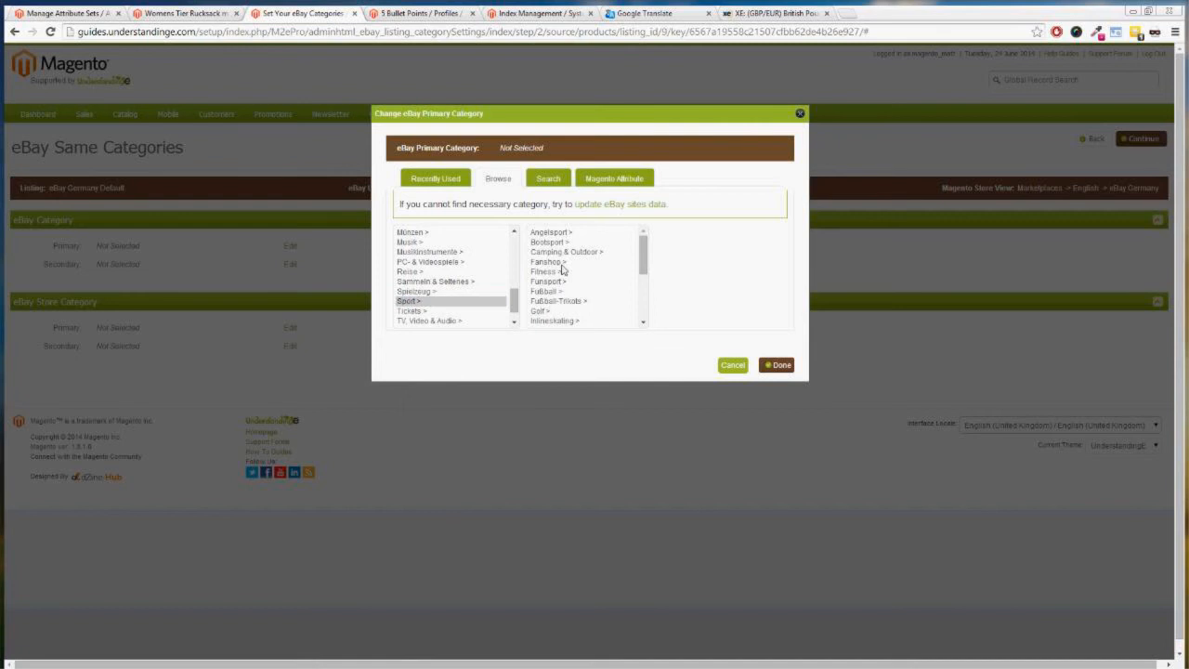
Search the eBay primary categories for "tasche"
{"action": "left_click", "coordinate": [563, 177]}
{"action": "type", "text": "tasche"}
{"action": "left_click", "coordinate": [727, 199]}
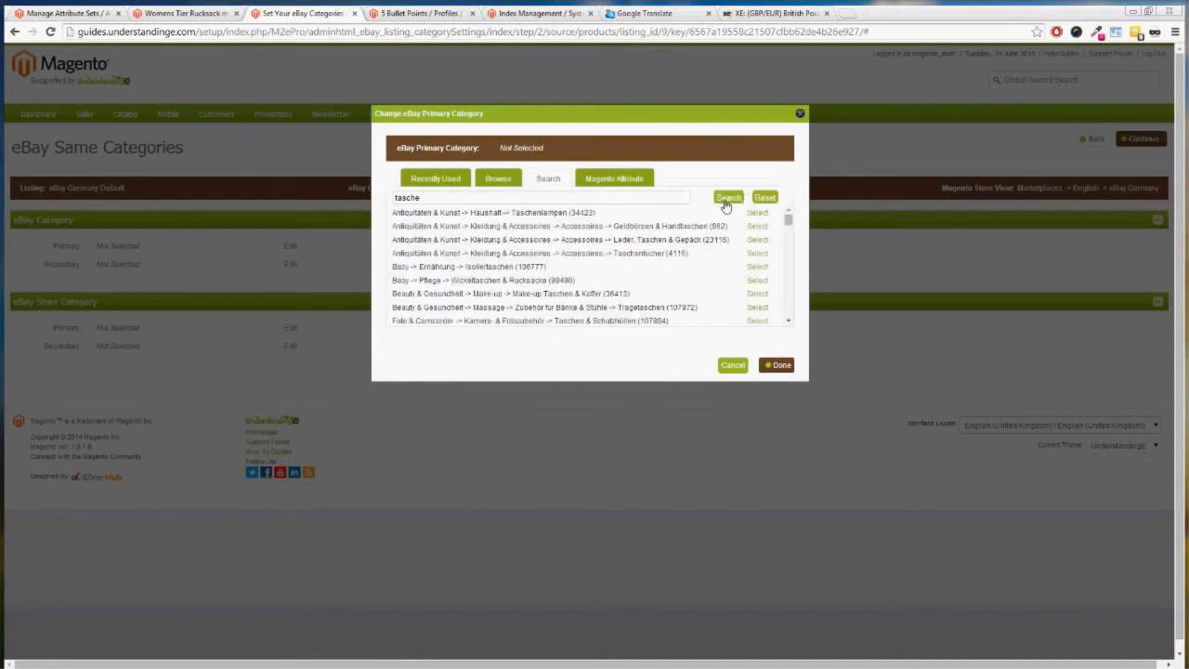
Set the primary eBay category to Antiquitäten & Kunst -> Haushalt -> Taschenlampen (34423) and continue to the category specifics
{"action": "left_click", "coordinate": [758, 212]}
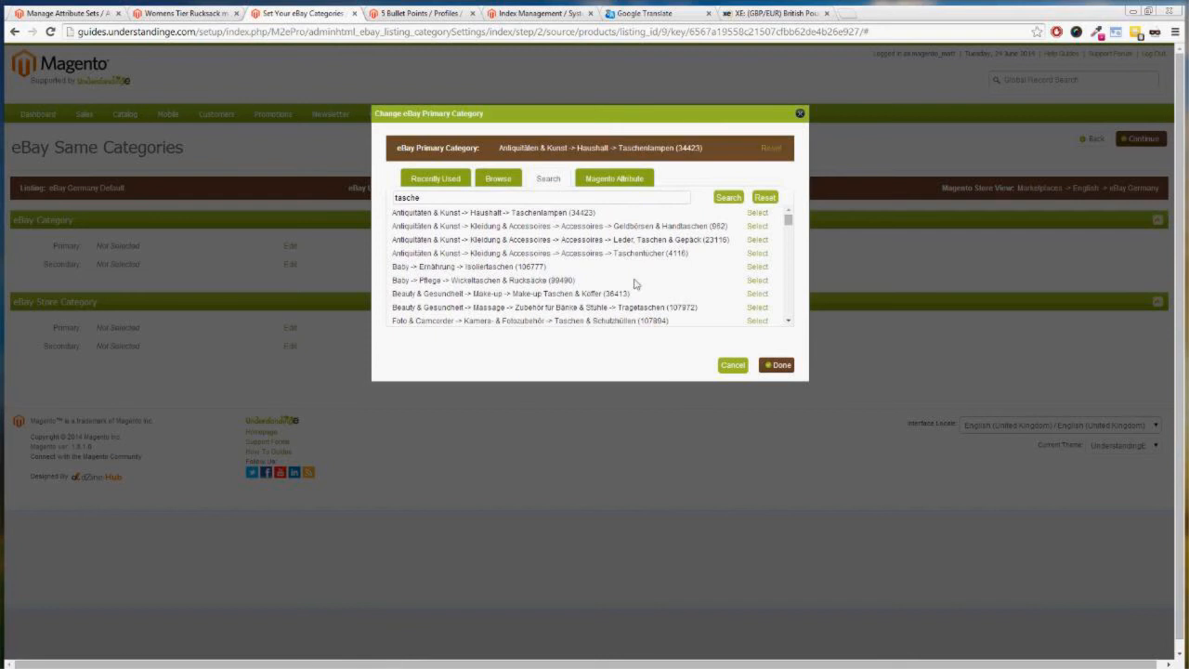
{"action": "left_click", "coordinate": [779, 366]}
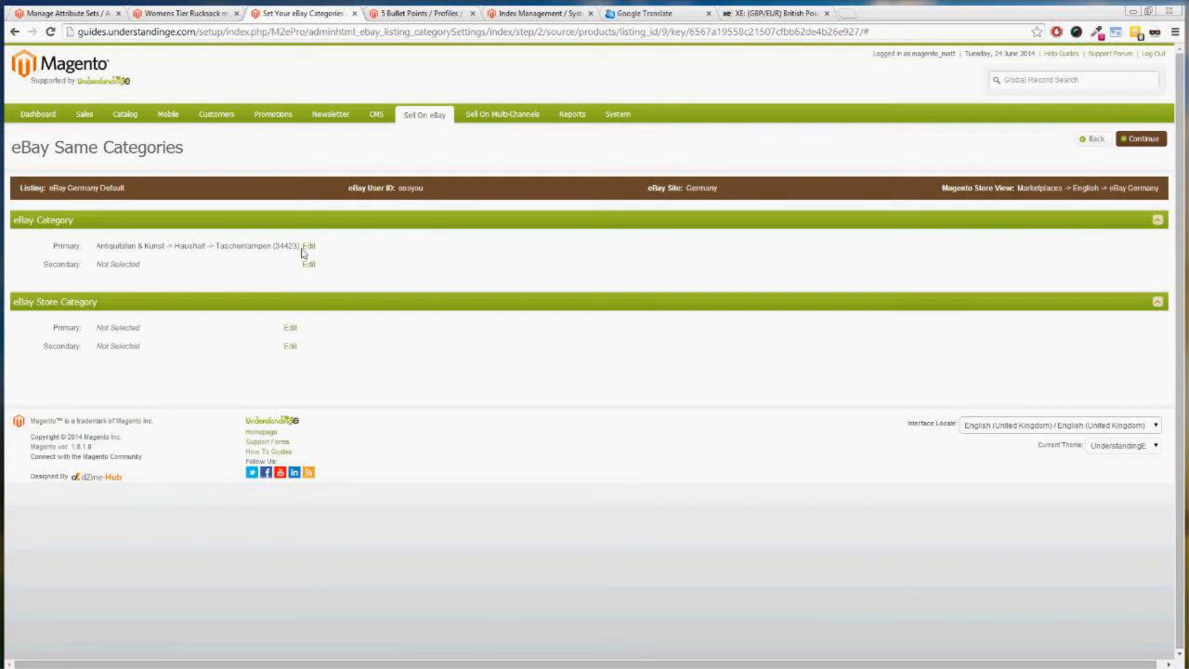
{"action": "left_click", "coordinate": [1145, 139]}
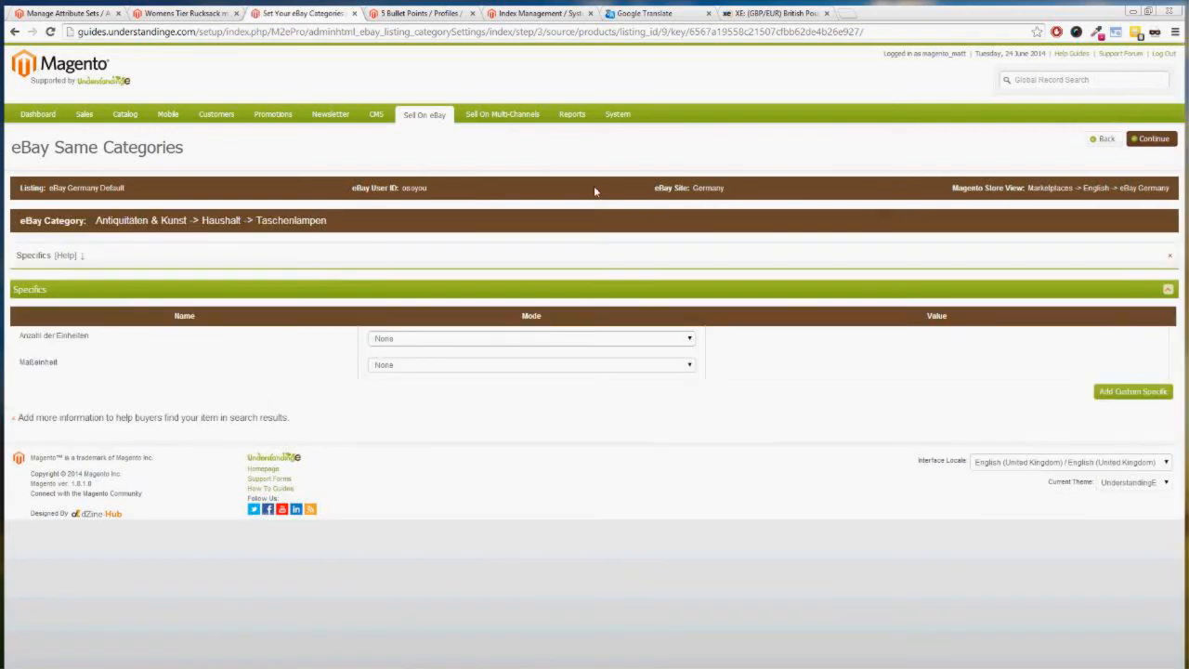
Add a custom specific and try the Custom Label / Attribute and Custom Value modes for it
{"action": "left_click", "coordinate": [409, 338]}
{"action": "left_click", "coordinate": [334, 368]}
{"action": "left_click", "coordinate": [398, 364]}
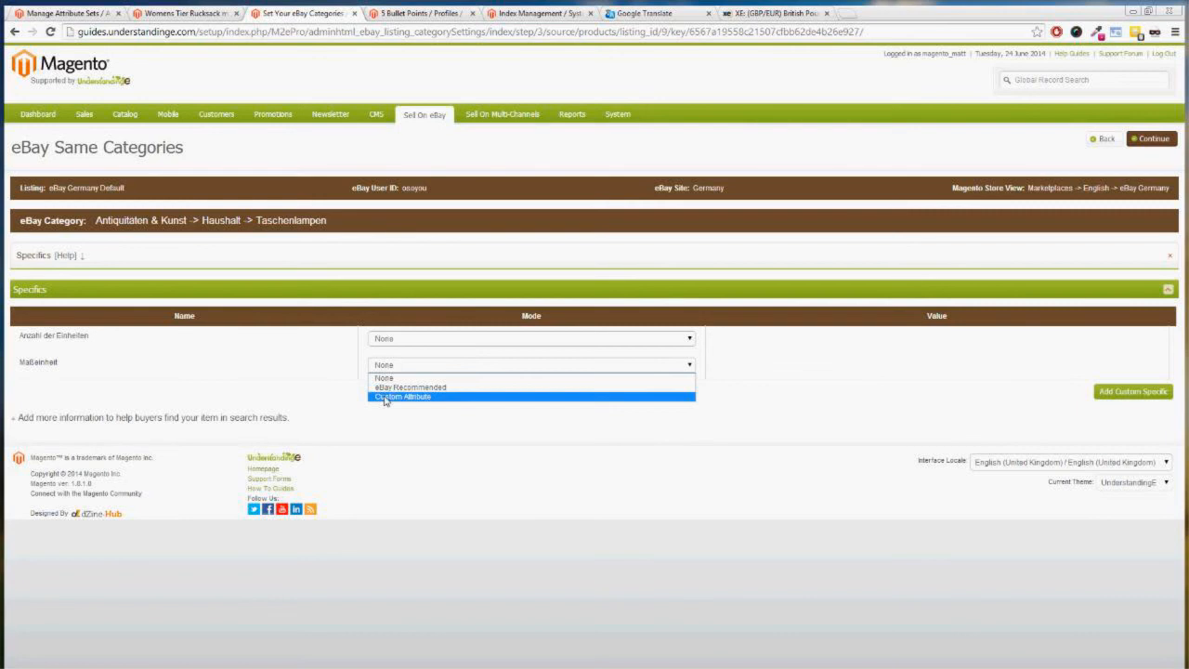
{"action": "left_click", "coordinate": [879, 411]}
{"action": "left_click", "coordinate": [1111, 392]}
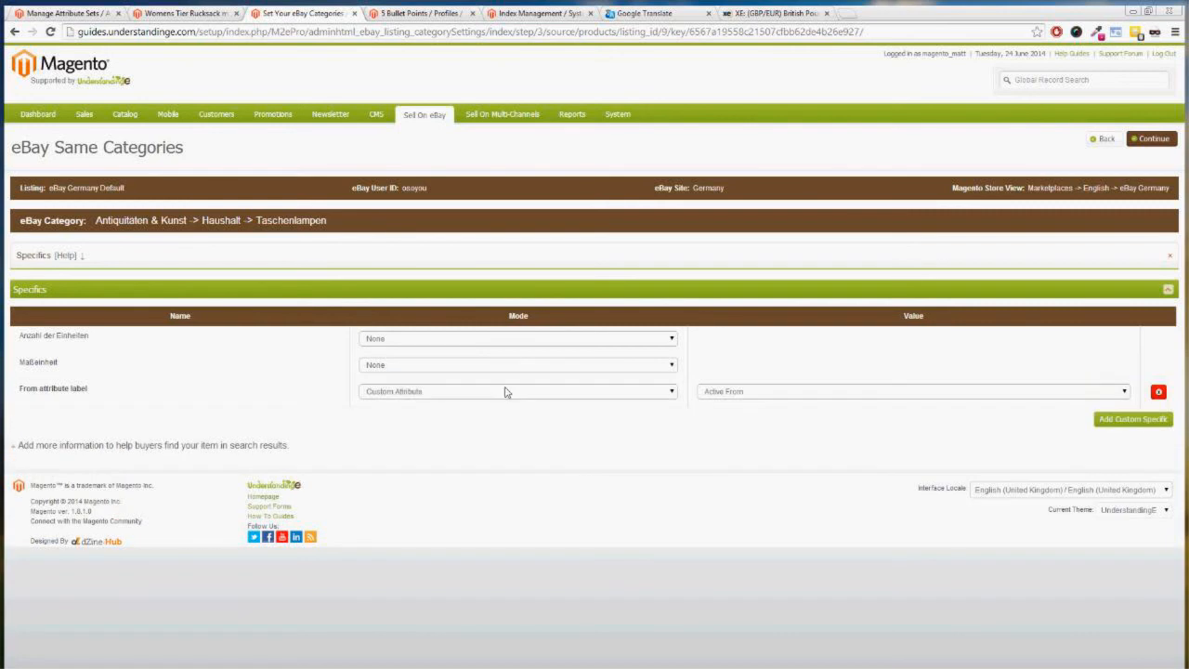
{"action": "left_click", "coordinate": [421, 396]}
{"action": "left_click", "coordinate": [409, 424]}
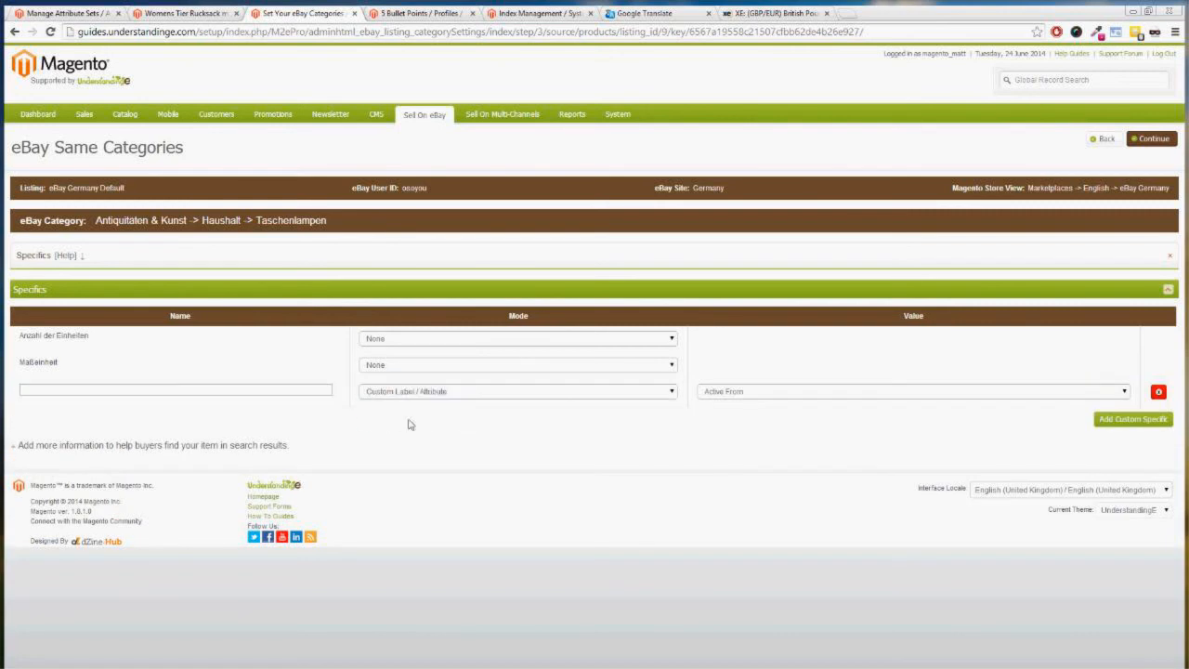
{"action": "left_click", "coordinate": [421, 391]}
{"action": "left_click", "coordinate": [409, 403]}
{"action": "left_click", "coordinate": [734, 393]}
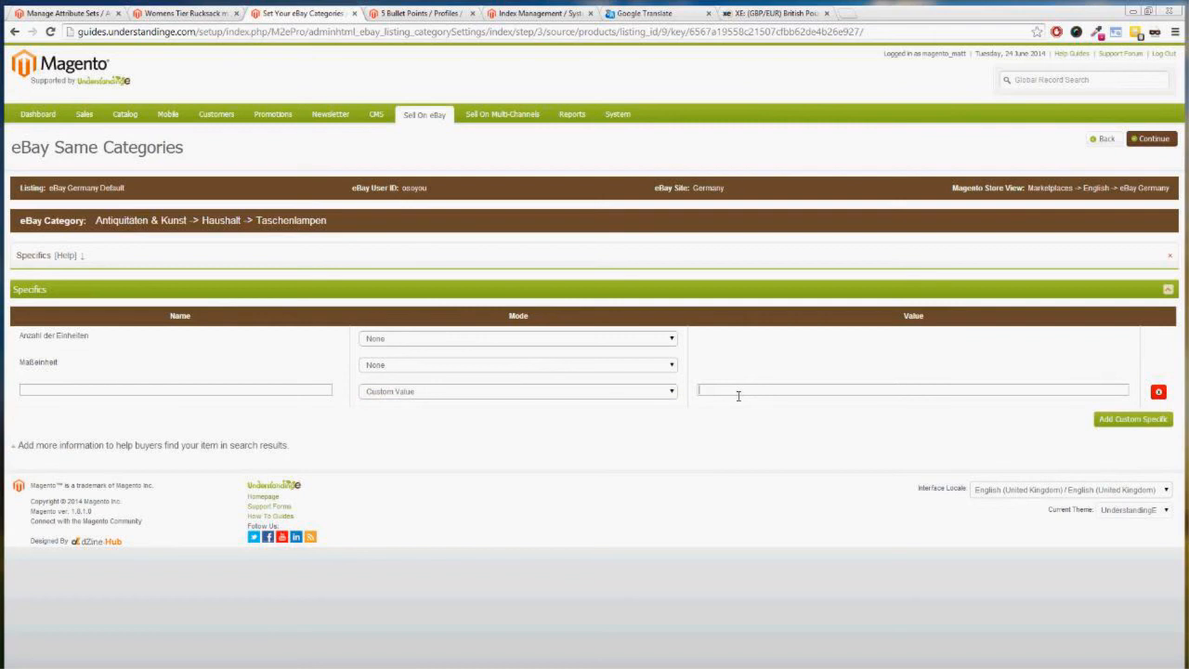
Set the custom specific to Custom Label / Attribute with the Brand attribute and return to the eBay category selection
{"action": "left_click", "coordinate": [425, 393]}
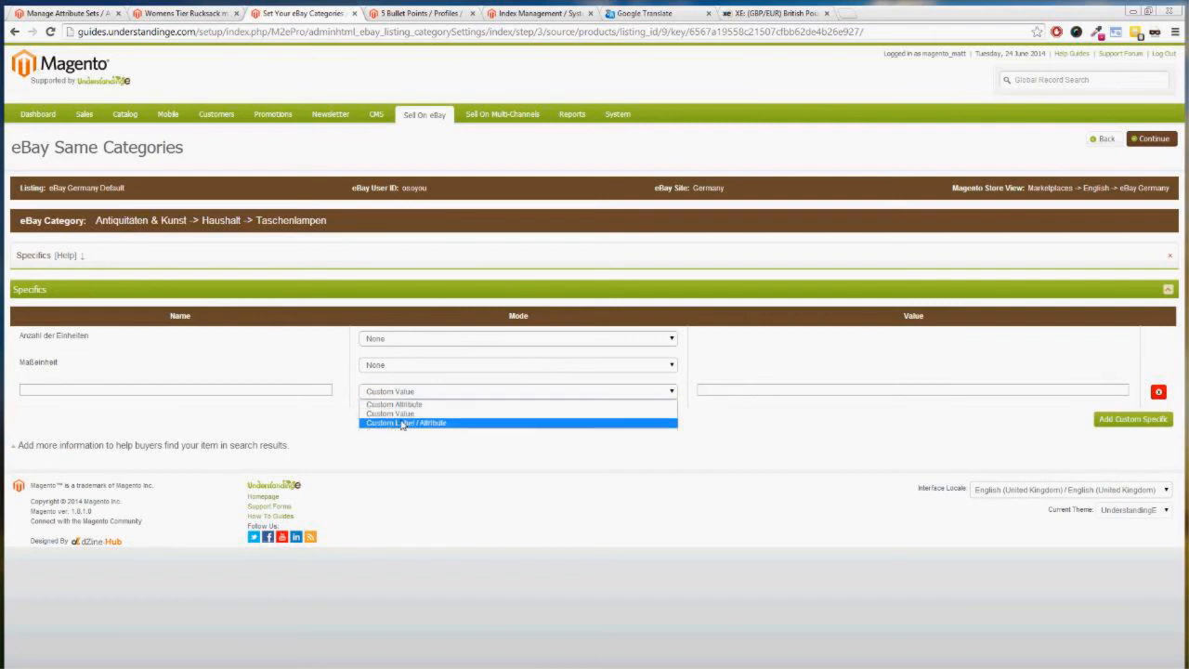
{"action": "left_click", "coordinate": [402, 424]}
{"action": "left_click", "coordinate": [743, 391]}
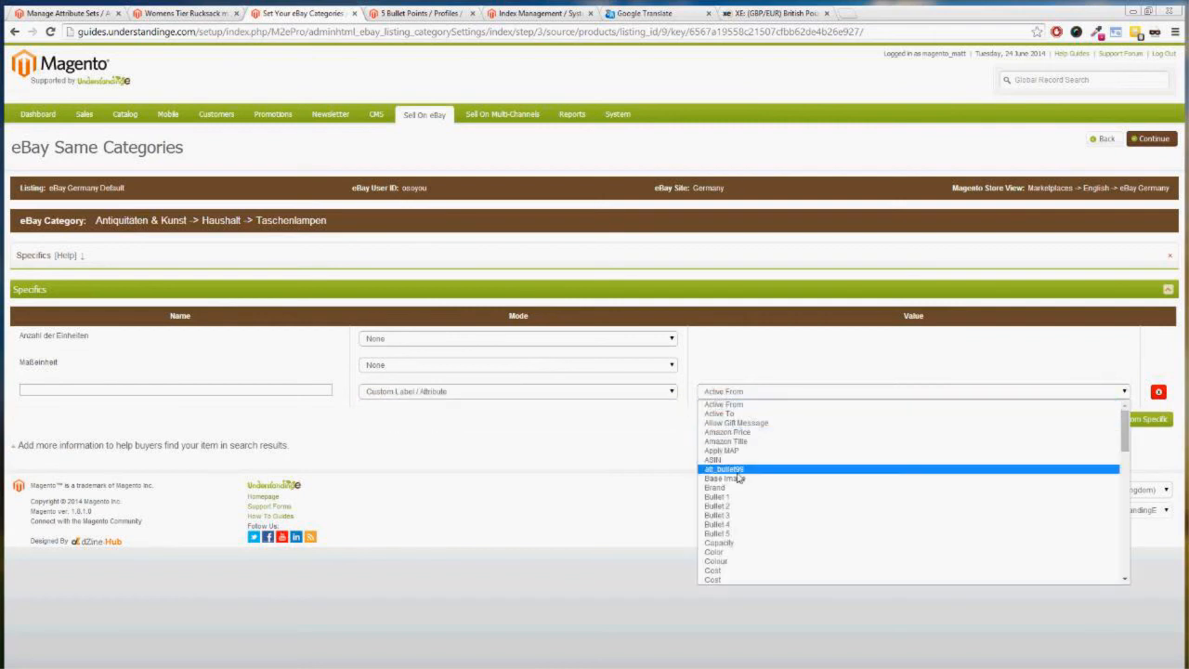
{"action": "left_click", "coordinate": [721, 392]}
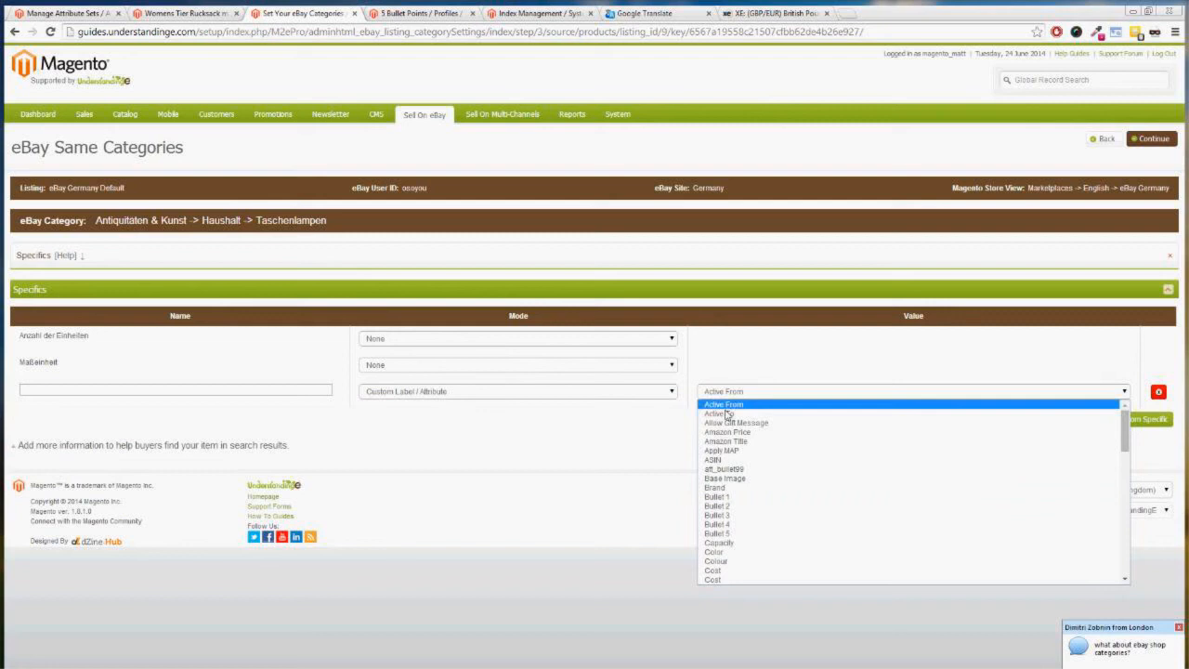
{"action": "left_click", "coordinate": [721, 490]}
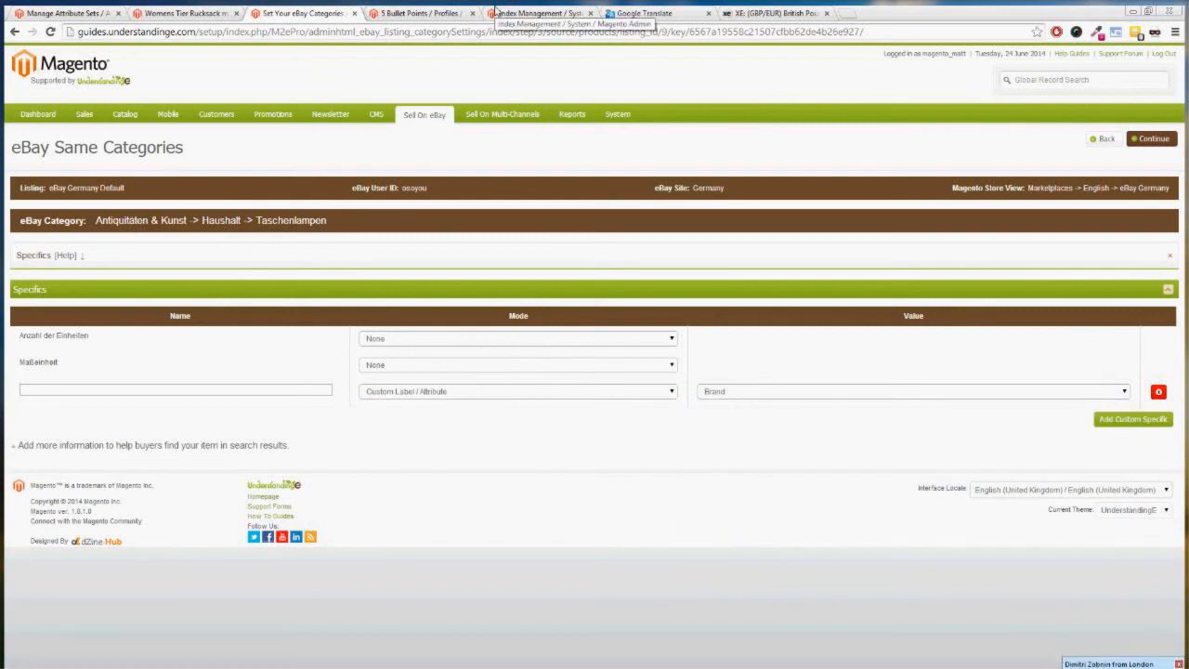
{"action": "left_click", "coordinate": [1103, 138]}
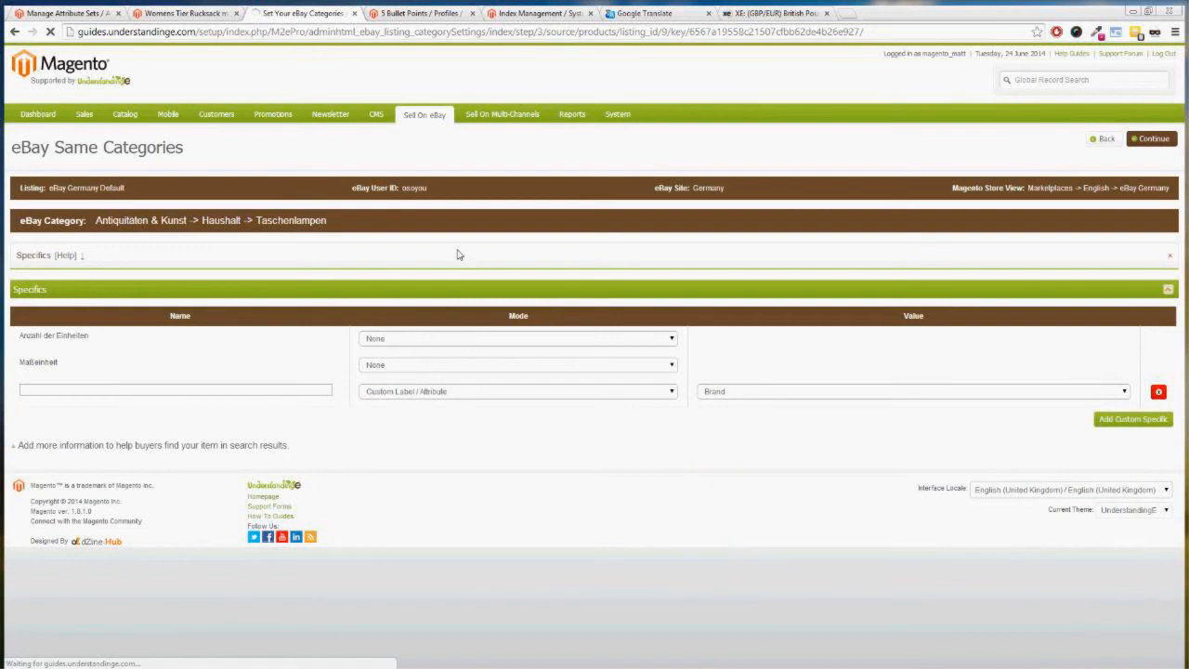
Translate "brand" from English to German in Google Translate, copy the translation and return to the eBay category settings
{"action": "left_click", "coordinate": [645, 14]}
{"action": "double_click", "coordinate": [142, 189]}
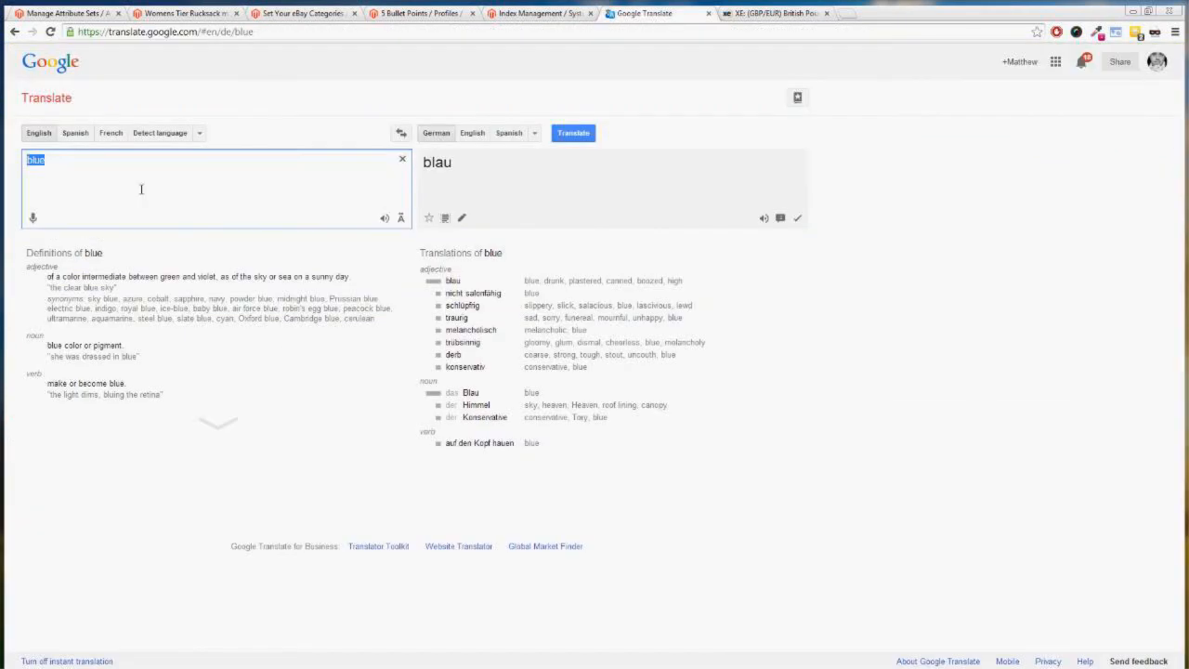
{"action": "type", "text": "brand"}
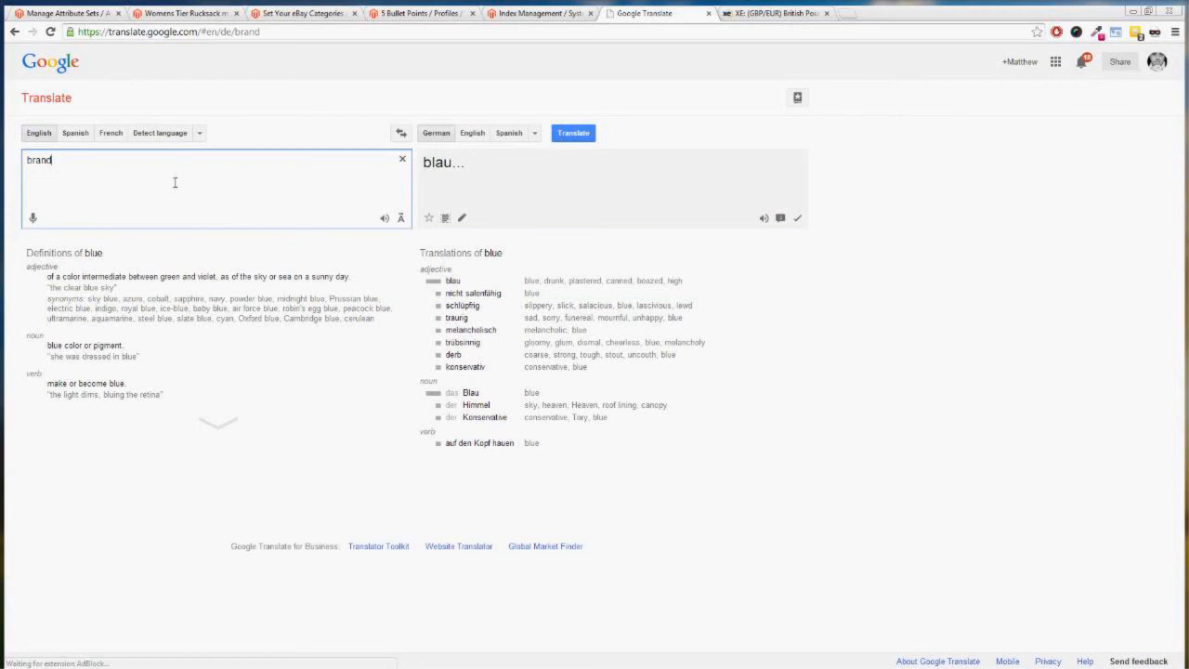
{"action": "left_click", "coordinate": [485, 165]}
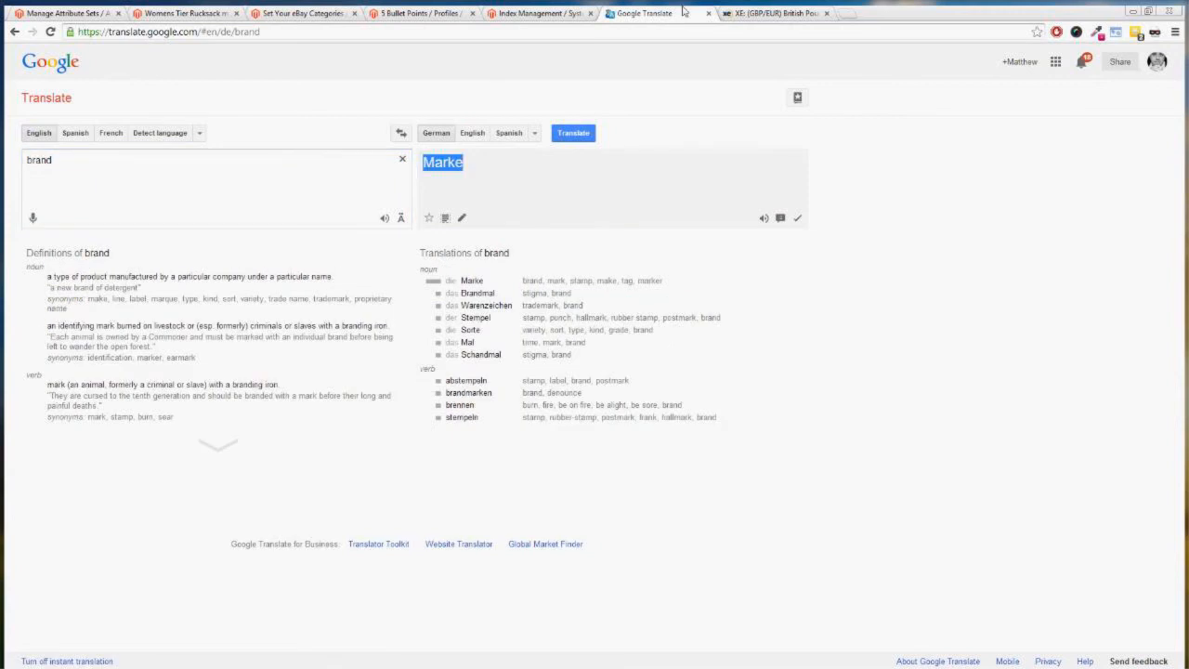
{"action": "left_click", "coordinate": [767, 13]}
{"action": "left_click", "coordinate": [295, 13]}
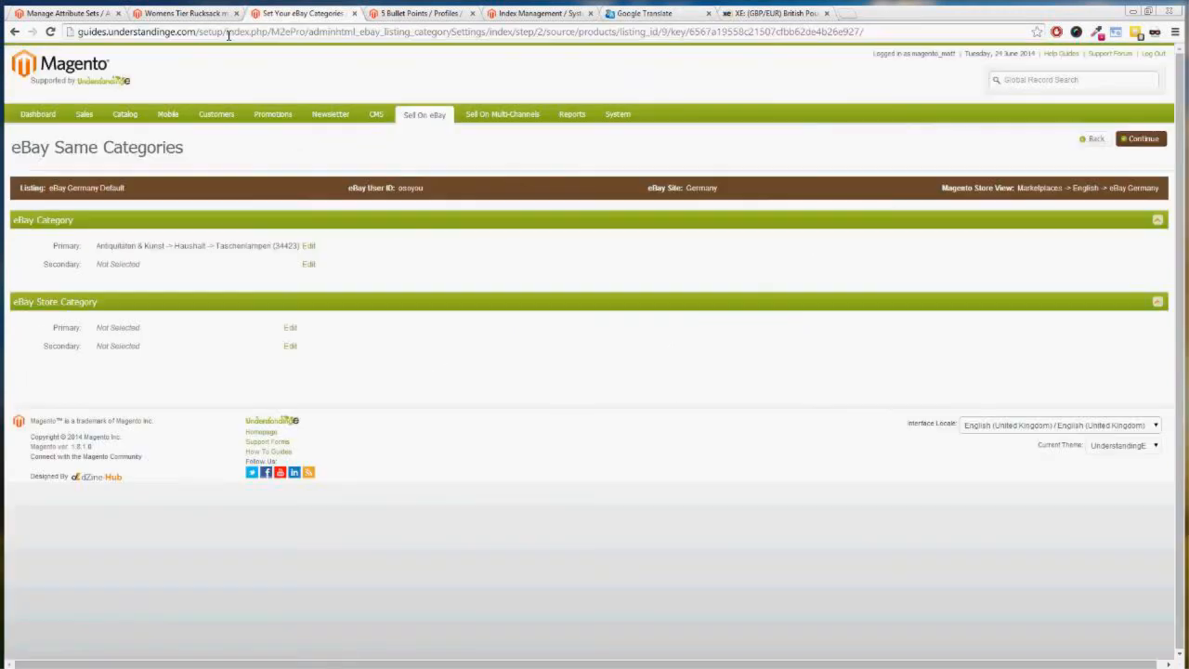
Set the primary eBay store category to Camping -> Camping Accessories
{"action": "left_click", "coordinate": [290, 327]}
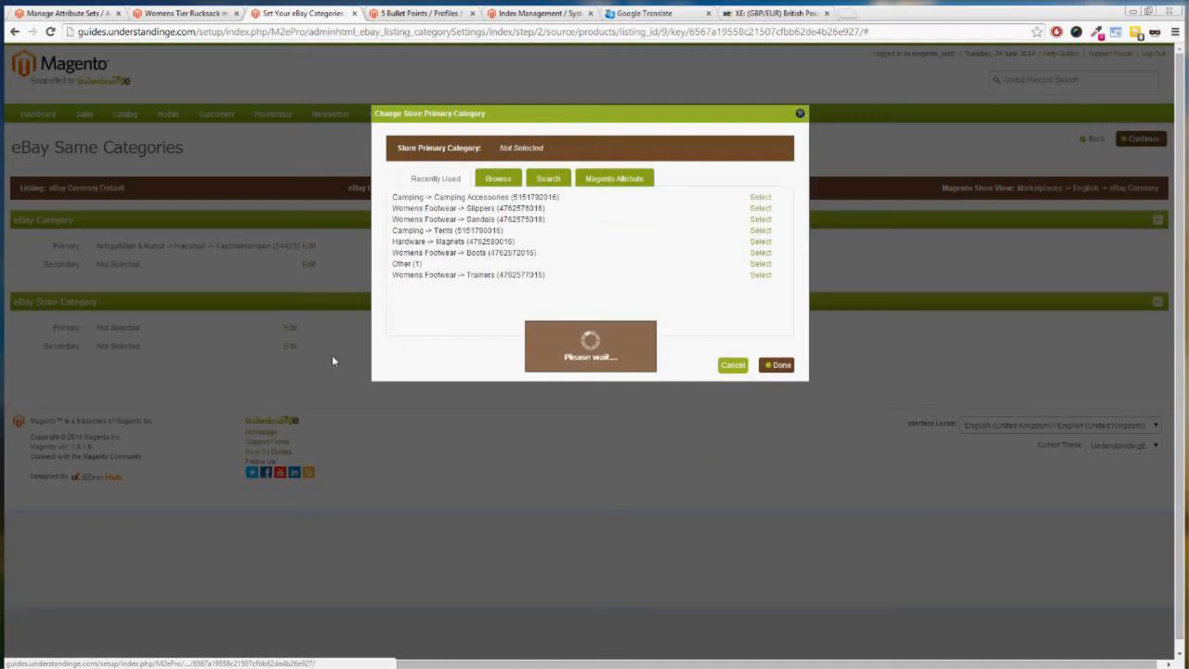
{"action": "left_click", "coordinate": [500, 179]}
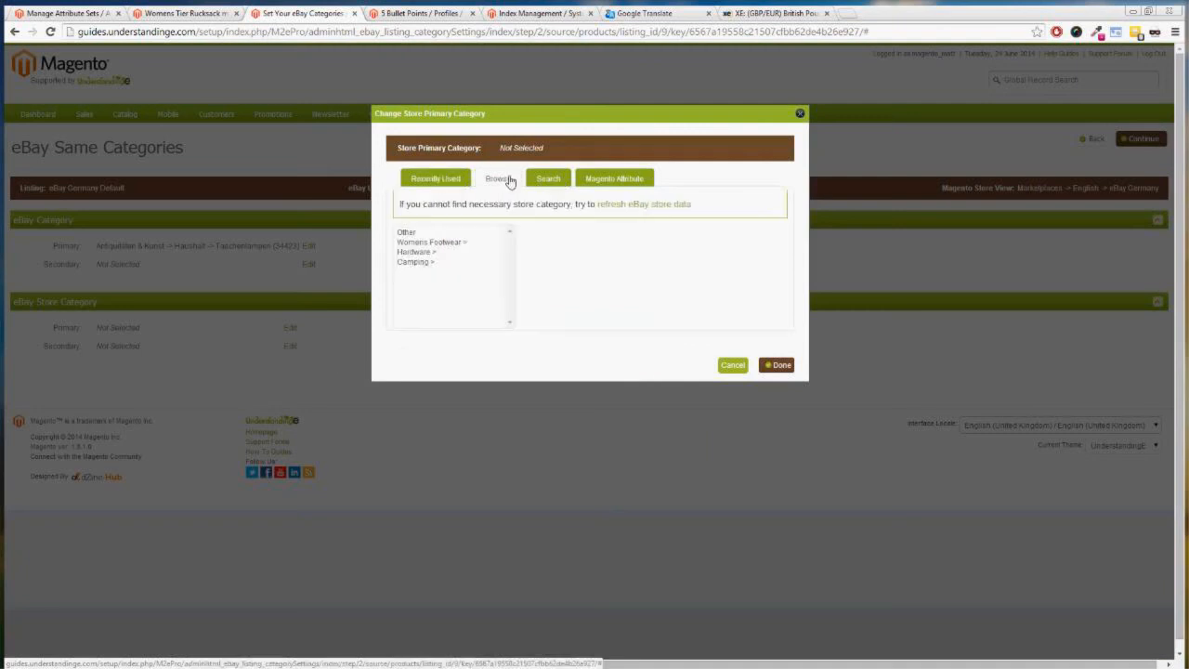
{"action": "left_click", "coordinate": [420, 263]}
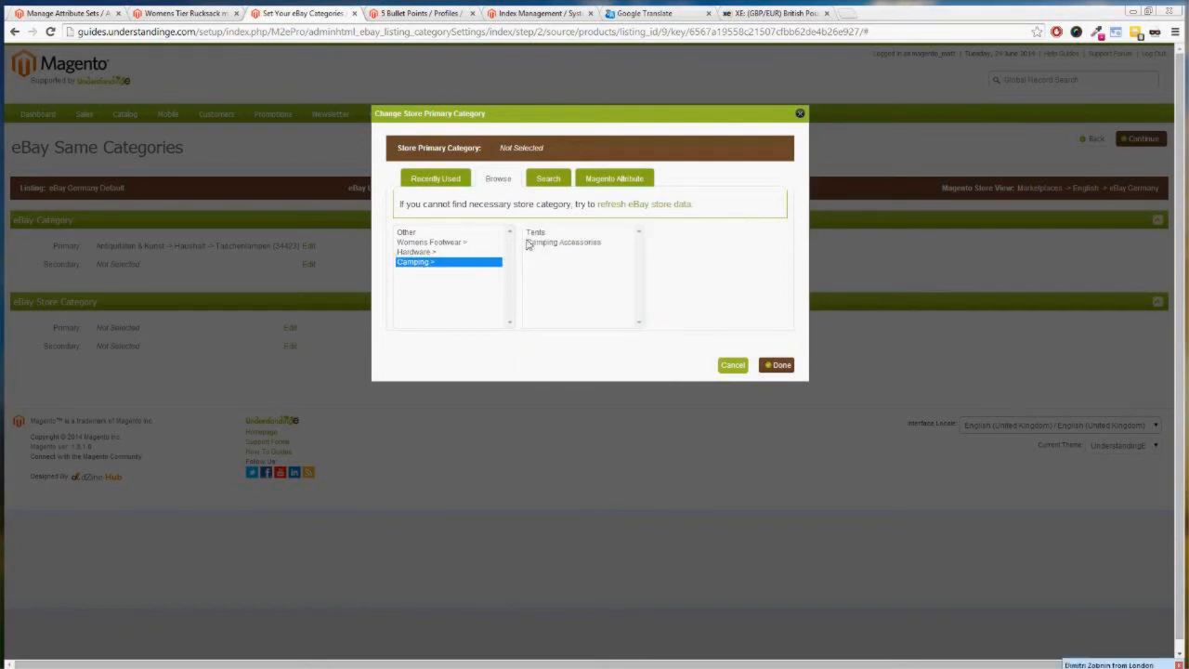
{"action": "left_click", "coordinate": [543, 242]}
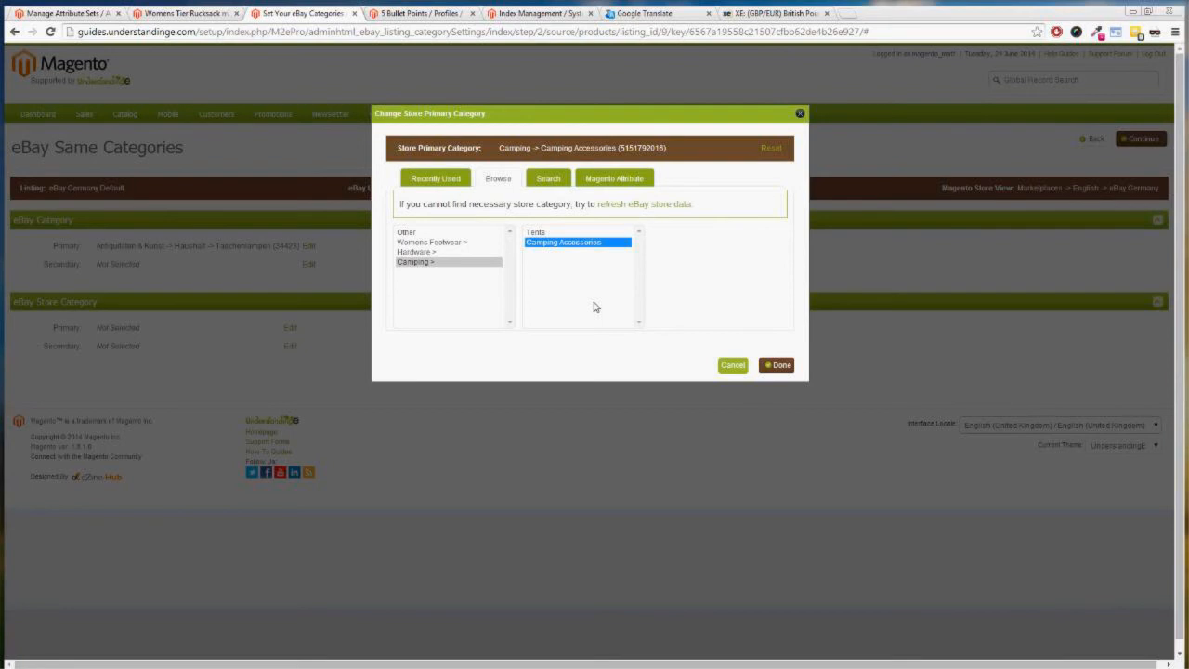
{"action": "scroll", "coordinate": [407, 114], "scroll_direction": "down", "scroll_amount": 1}
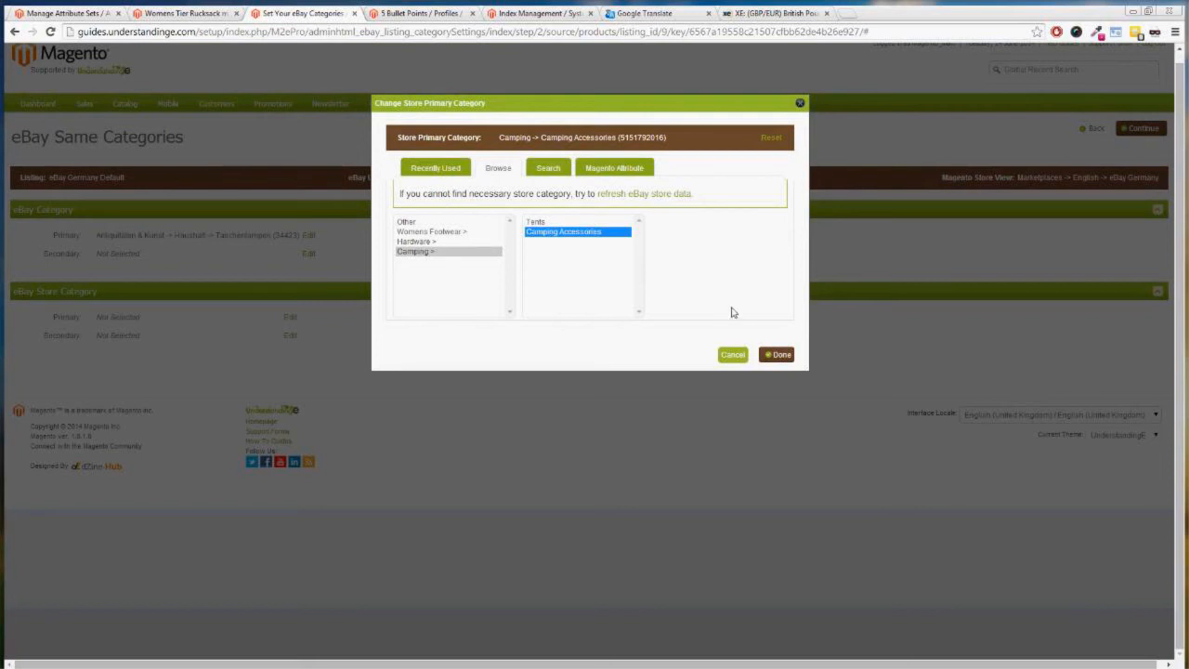
{"action": "left_click", "coordinate": [778, 354]}
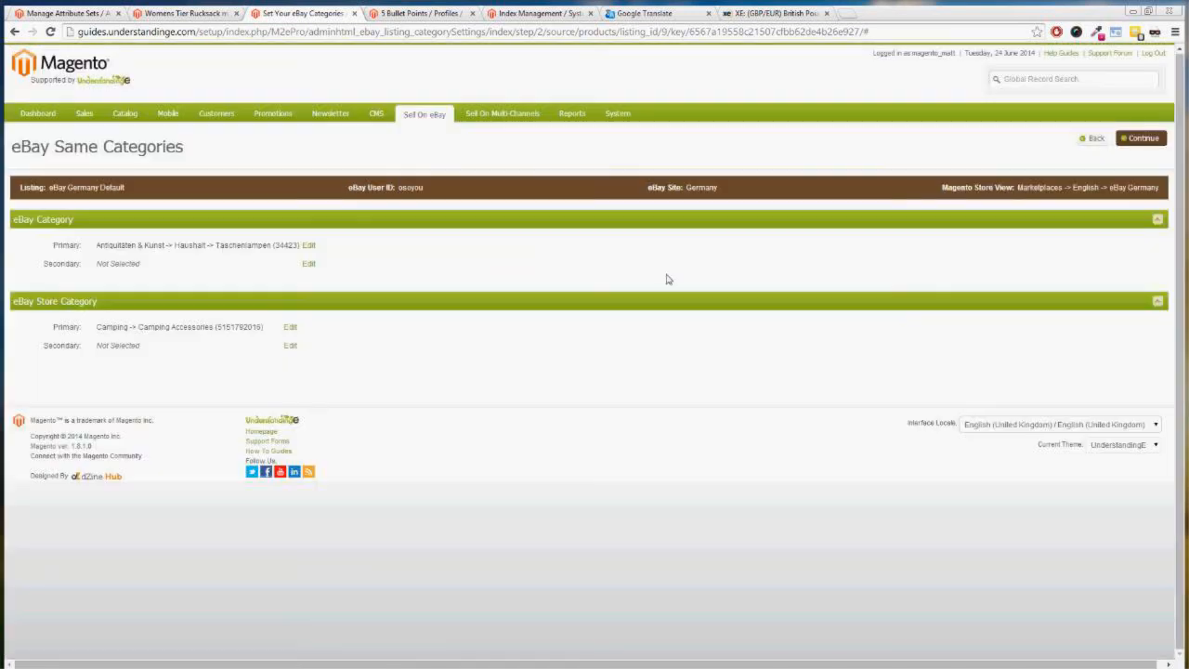
Continue to the specifics and add a custom label/attribute specific named "Marke" that takes its value from the Brand attribute
{"action": "left_click", "coordinate": [1143, 139]}
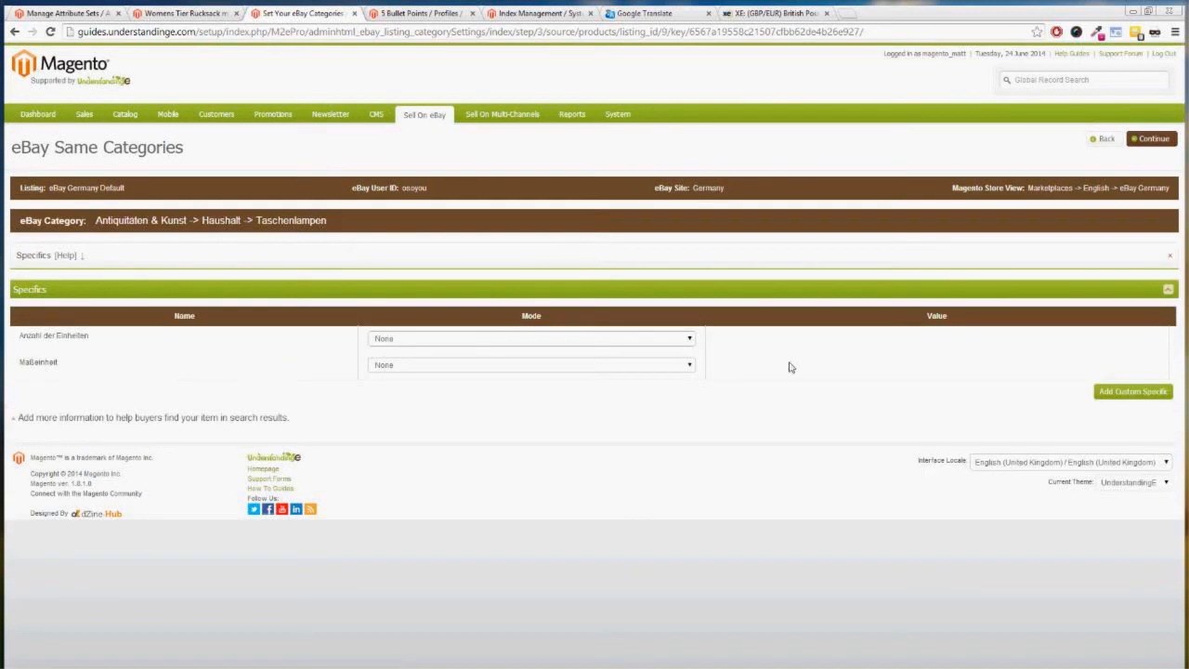
{"action": "left_click", "coordinate": [1143, 392]}
{"action": "left_click", "coordinate": [475, 393]}
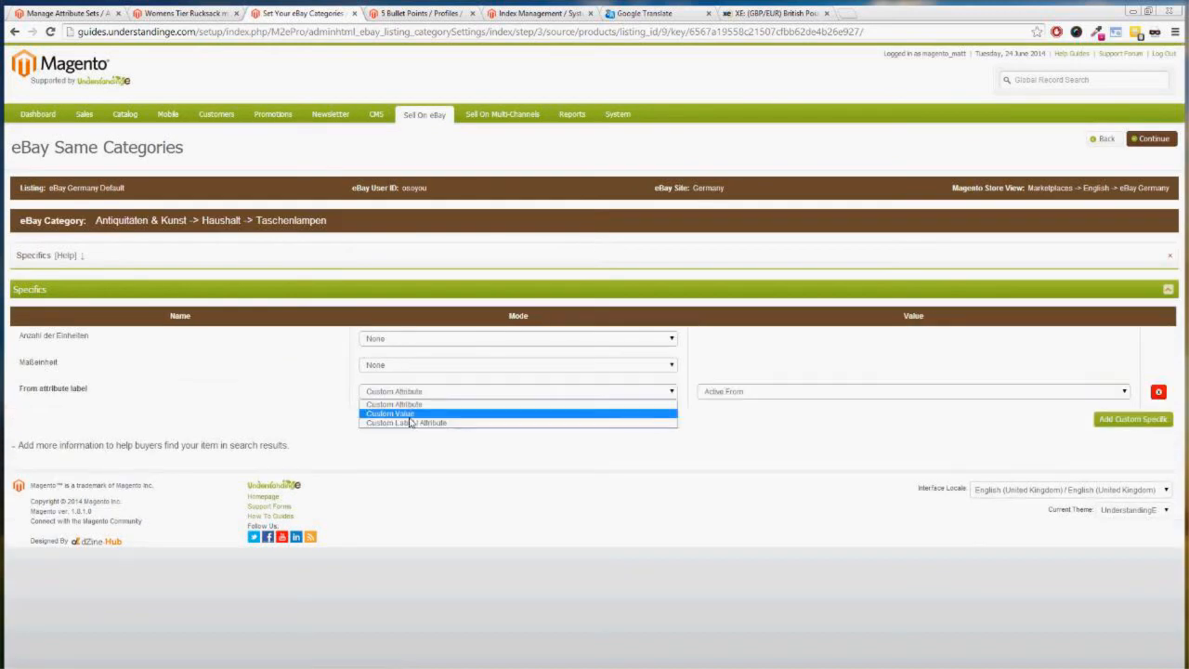
{"action": "left_click", "coordinate": [412, 419]}
{"action": "left_click", "coordinate": [723, 392]}
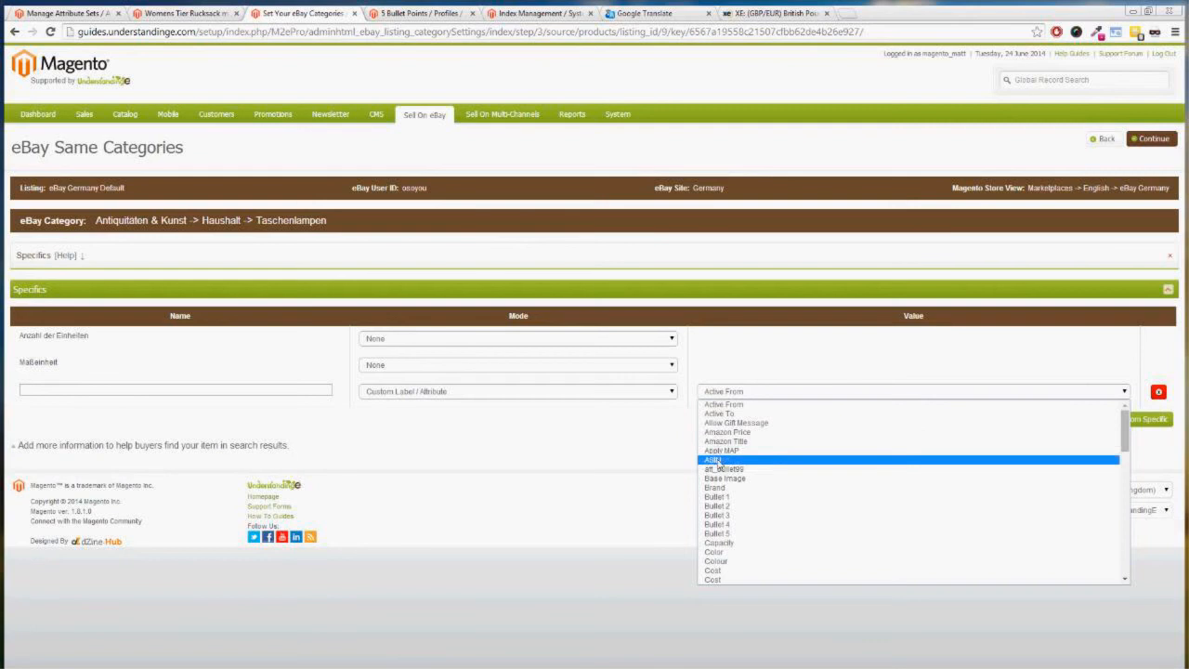
{"action": "left_click", "coordinate": [713, 487]}
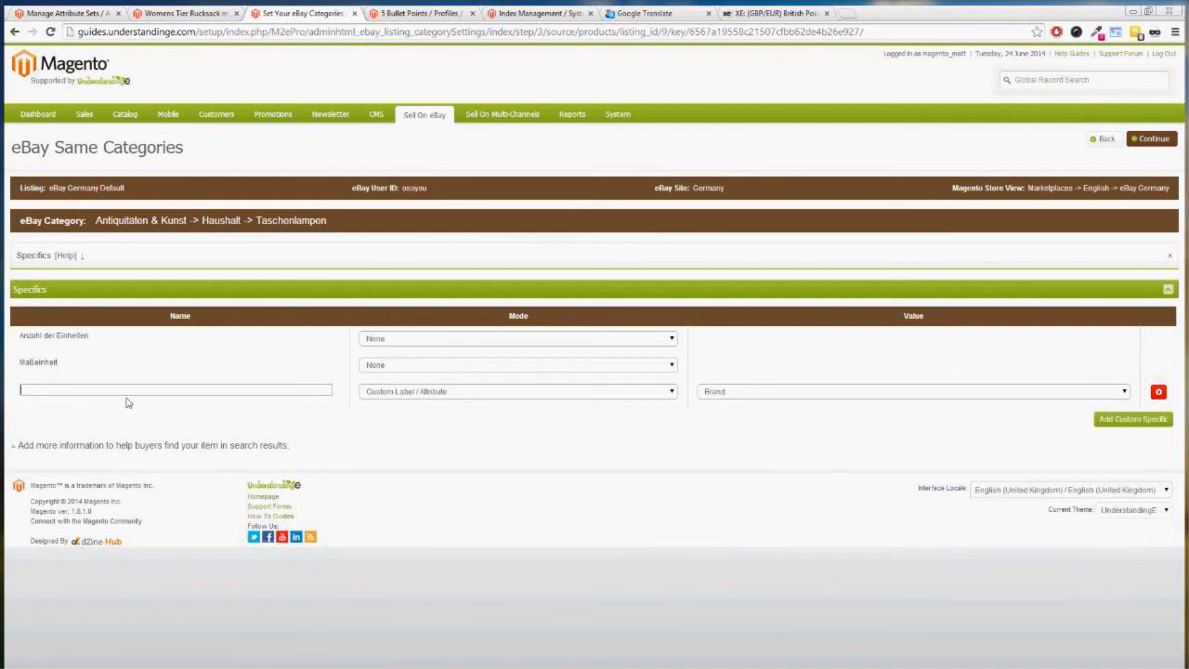
{"action": "left_click", "coordinate": [130, 392]}
{"action": "type", "text": "Marke"}
{"action": "double_click", "coordinate": [46, 391]}
{"action": "left_click", "coordinate": [1011, 420]}
Finish the category settings and start listing the added product on eBay
{"action": "left_click", "coordinate": [1144, 144]}
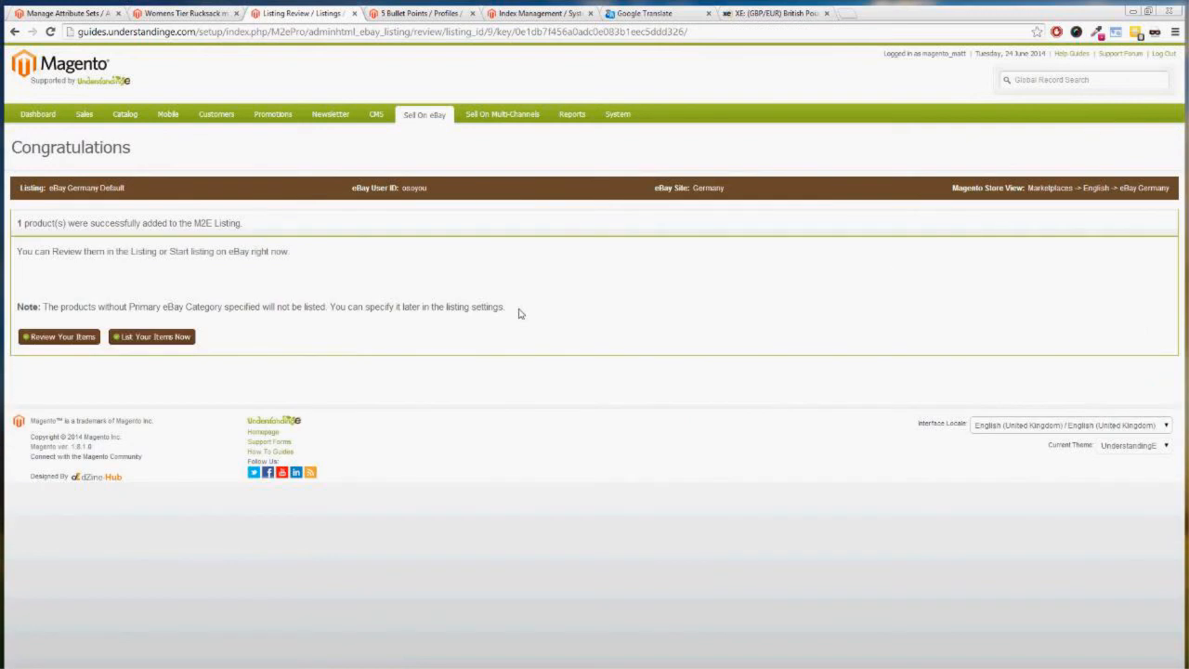
{"action": "left_click", "coordinate": [152, 340]}
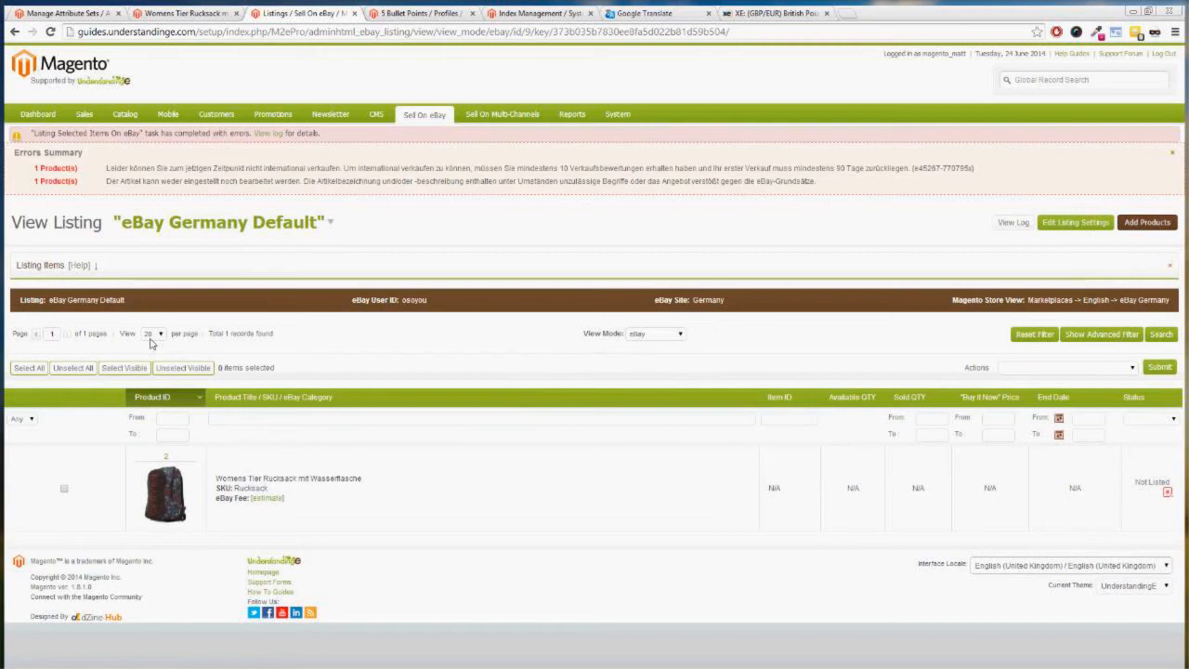
Copy the German listing error messages into Google Translate and translate them into English with language detection
{"action": "mouse_move", "coordinate": [106, 168]}
{"action": "left_mouse_down"}
{"action": "mouse_move", "coordinate": [976, 176]}
{"action": "mouse_move", "coordinate": [93, 170]}
{"action": "mouse_move", "coordinate": [108, 173]}
{"action": "left_mouse_up"}
{"action": "left_click", "coordinate": [831, 186]}
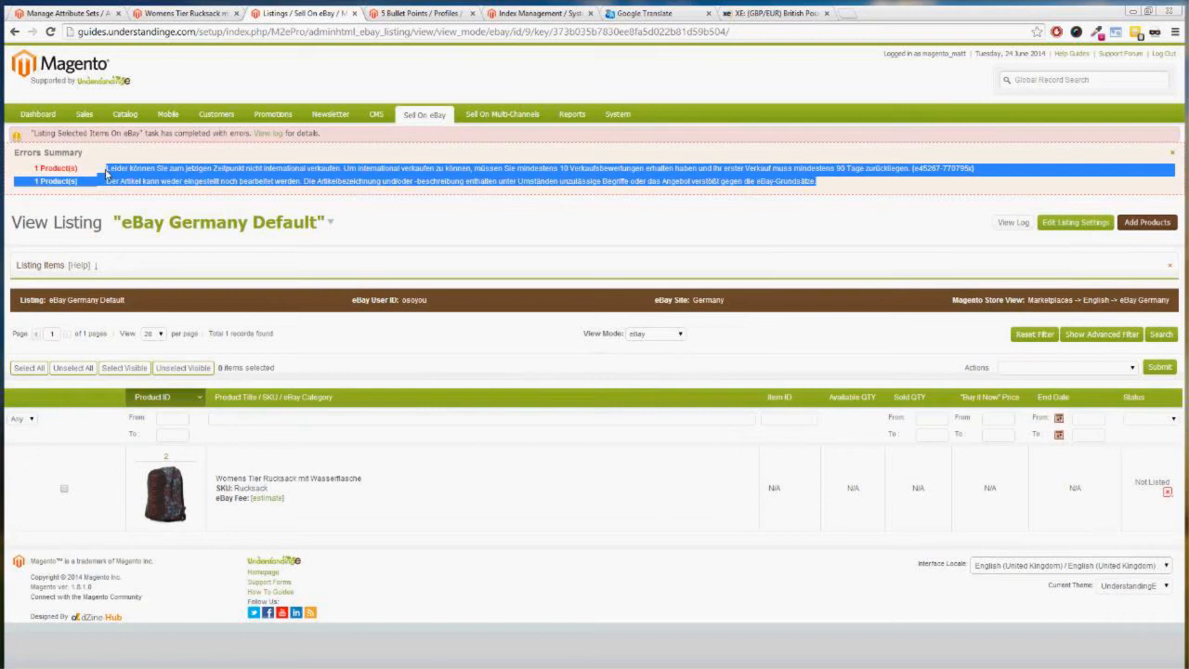
{"action": "left_click", "coordinate": [662, 13]}
{"action": "key", "text": "ctrl+v"}
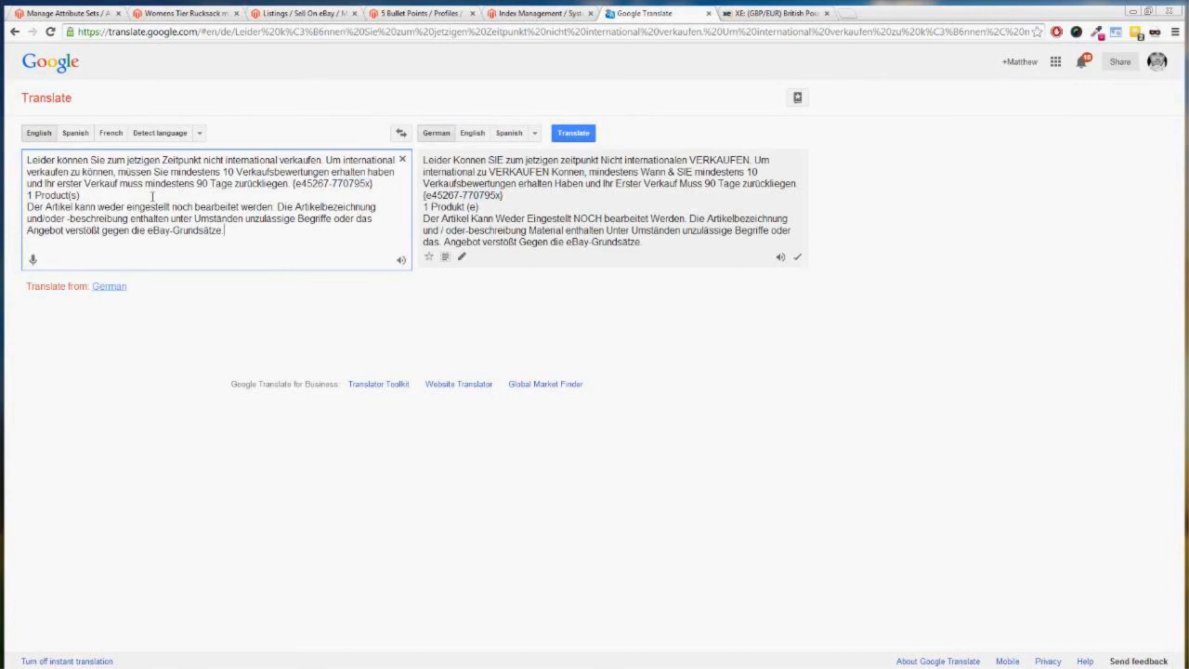
{"action": "left_click", "coordinate": [199, 135]}
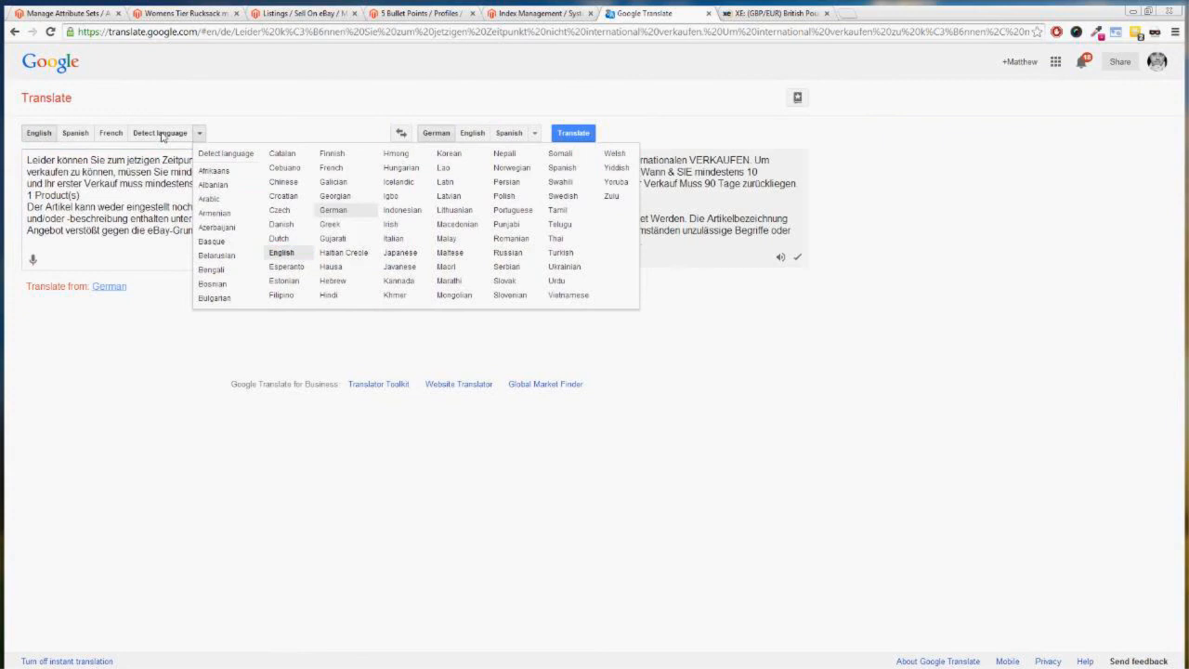
{"action": "left_click", "coordinate": [161, 135]}
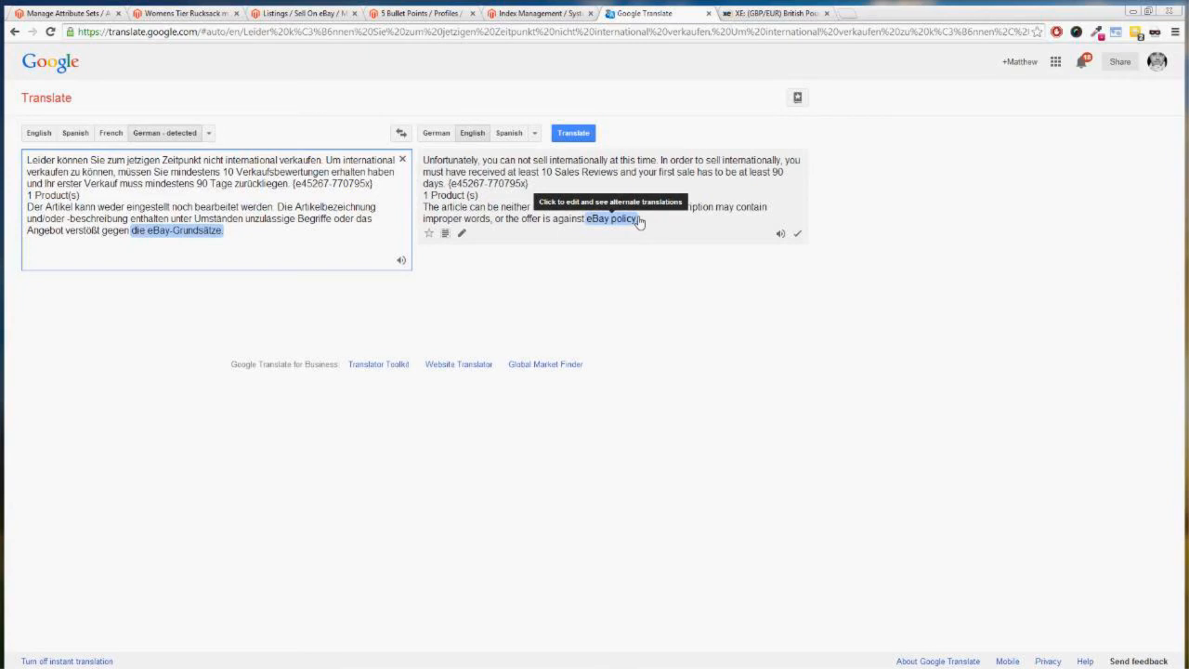
Return to Magento and open the eBay listings overview
{"action": "left_click", "coordinate": [286, 13]}
{"action": "left_click", "coordinate": [433, 136]}
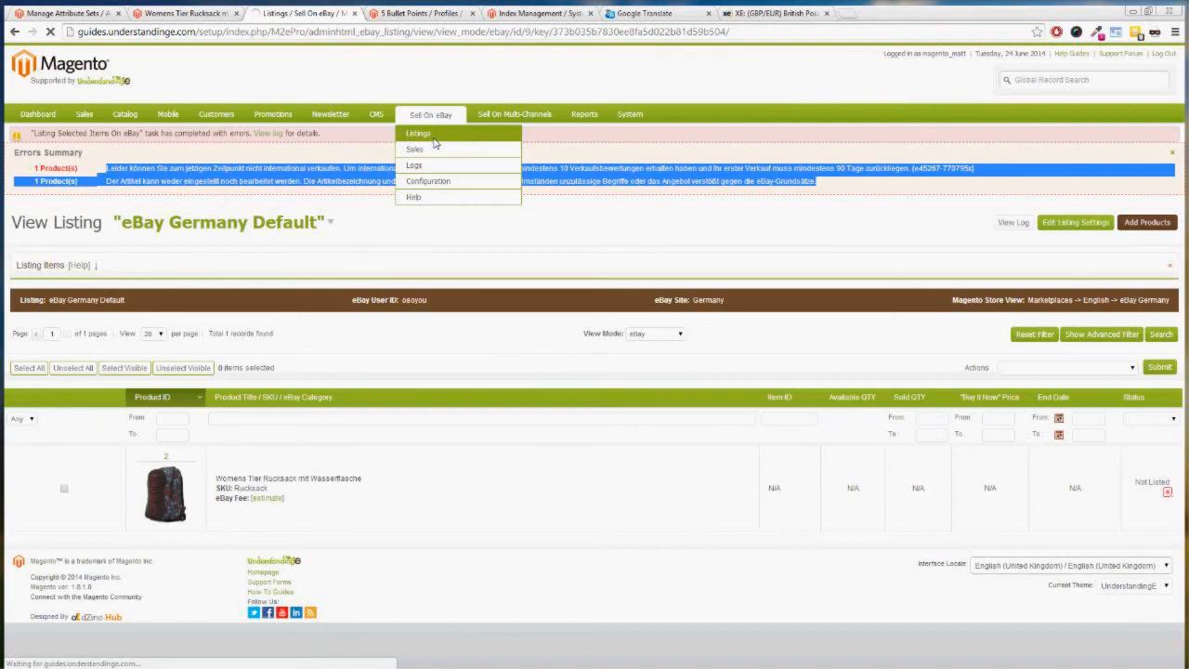
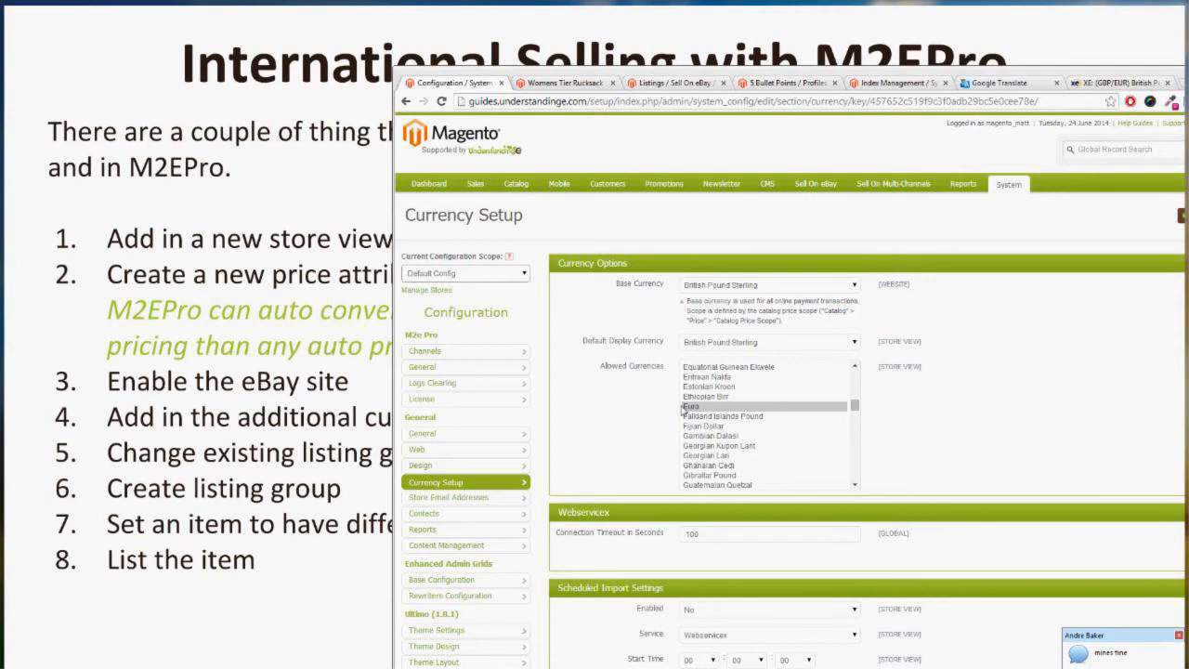
Toggle the Euro selection in the allowed currencies of the currency setup
{"action": "left_click", "coordinate": [693, 408], "text": "ctrl"}
{"action": "left_click", "coordinate": [693, 410], "text": "ctrl"}
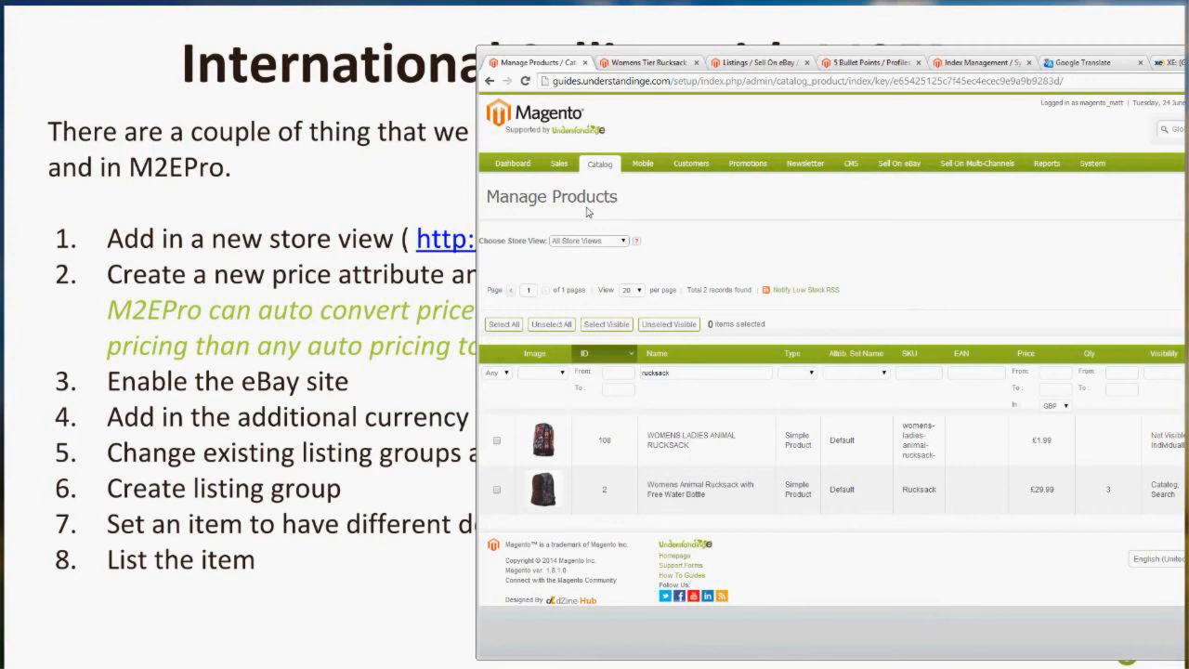
Open the Womens Animal Rucksack with Free Water Bottle product and switch it to the eBay Germany store view
{"action": "left_click", "coordinate": [678, 492]}
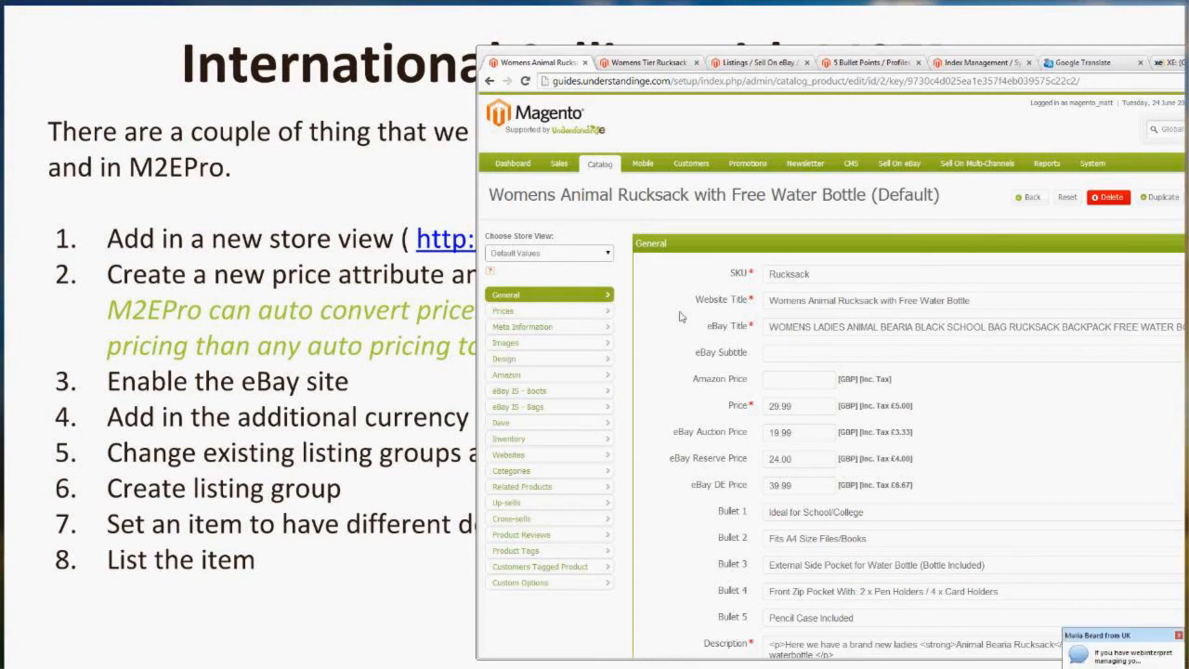
{"action": "left_click", "coordinate": [548, 252]}
{"action": "left_click", "coordinate": [527, 314]}
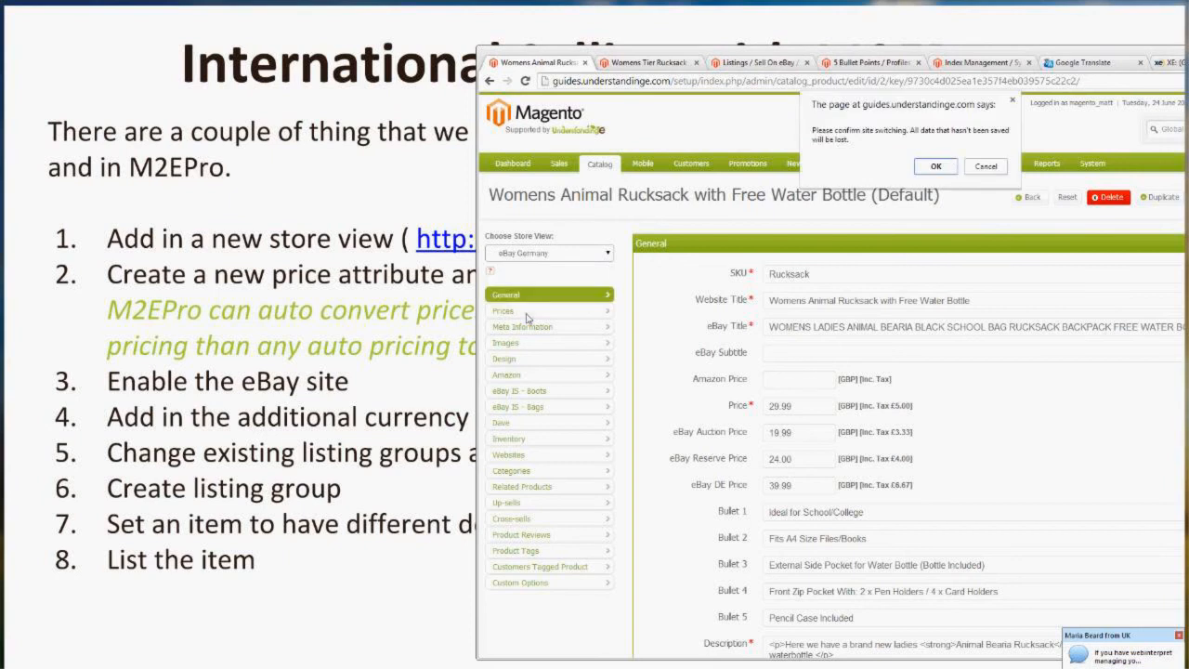
{"action": "left_click", "coordinate": [950, 169]}
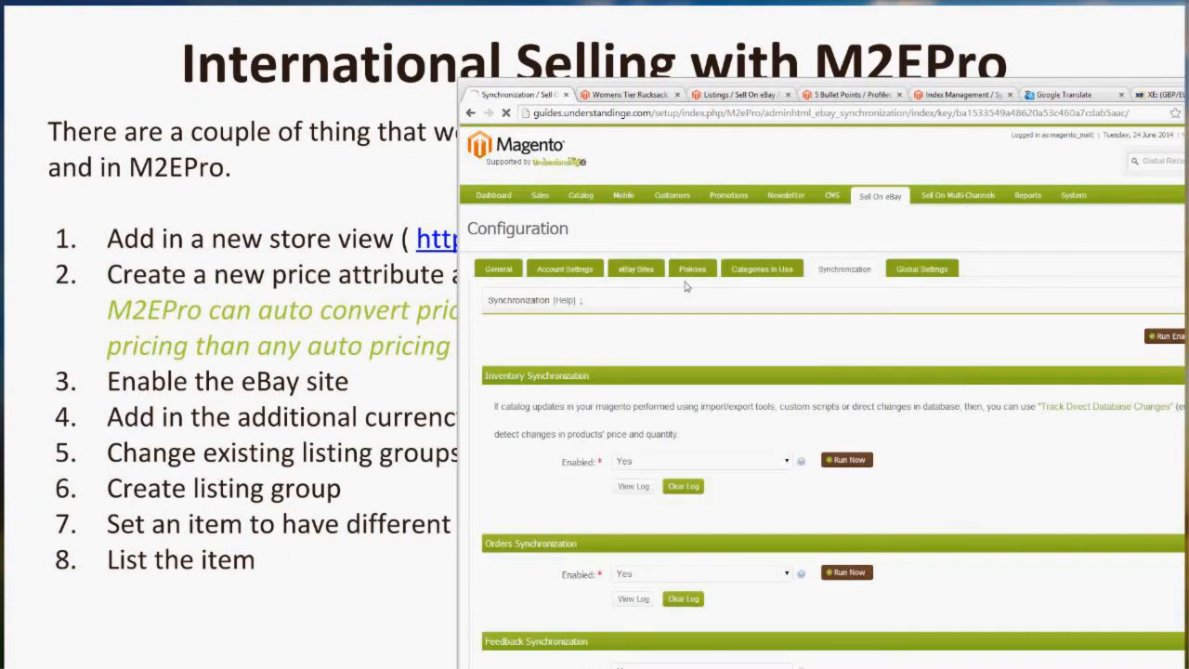
Open the M2E Pro policies and clear the "ebay DE" title filter to list all policies
{"action": "left_click", "coordinate": [688, 285]}
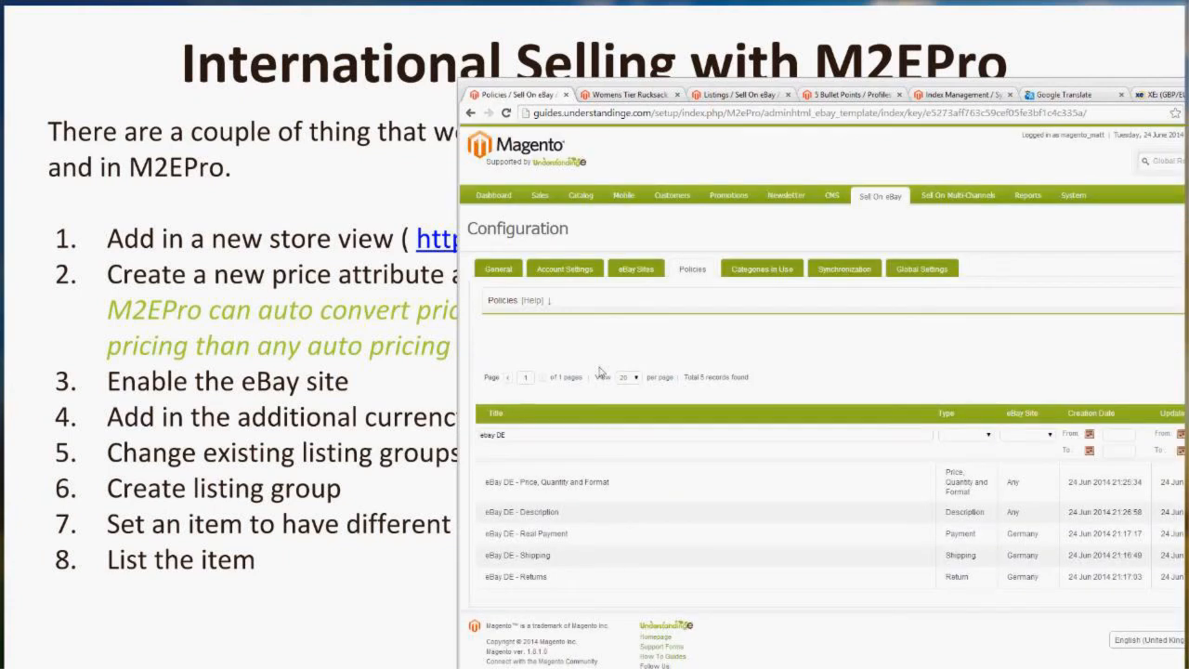
{"action": "left_click_drag", "start_coordinate": [508, 436], "coordinate": [457, 439]}
{"action": "key", "text": "BackSpace"}
{"action": "key", "text": "Return"}
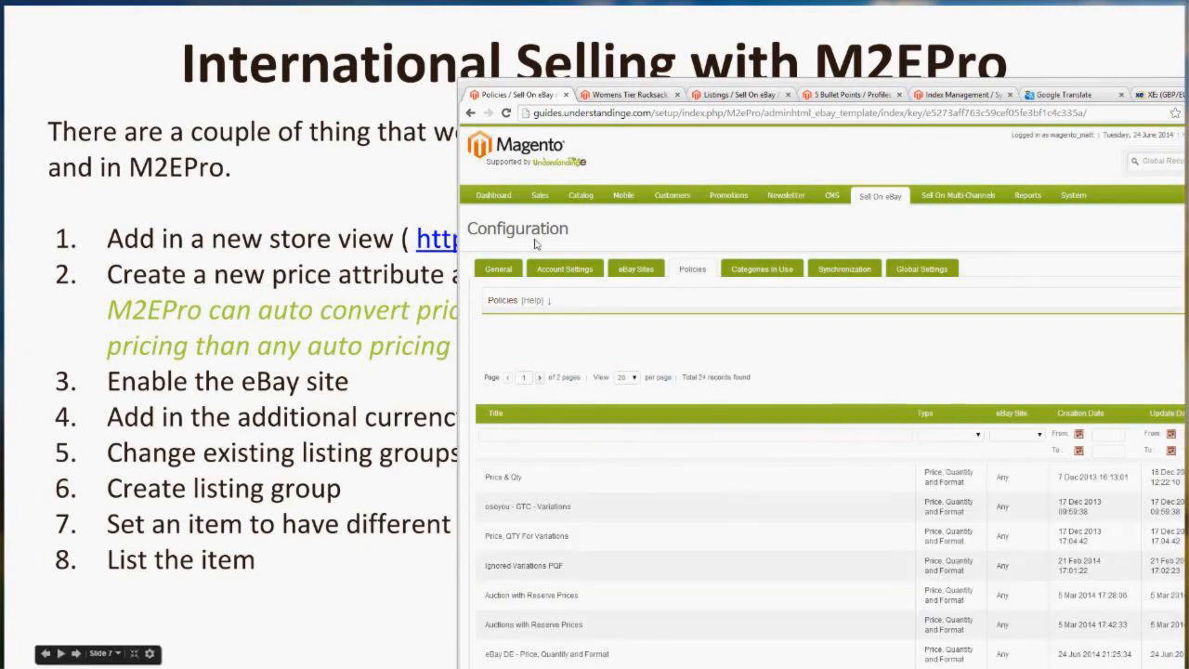